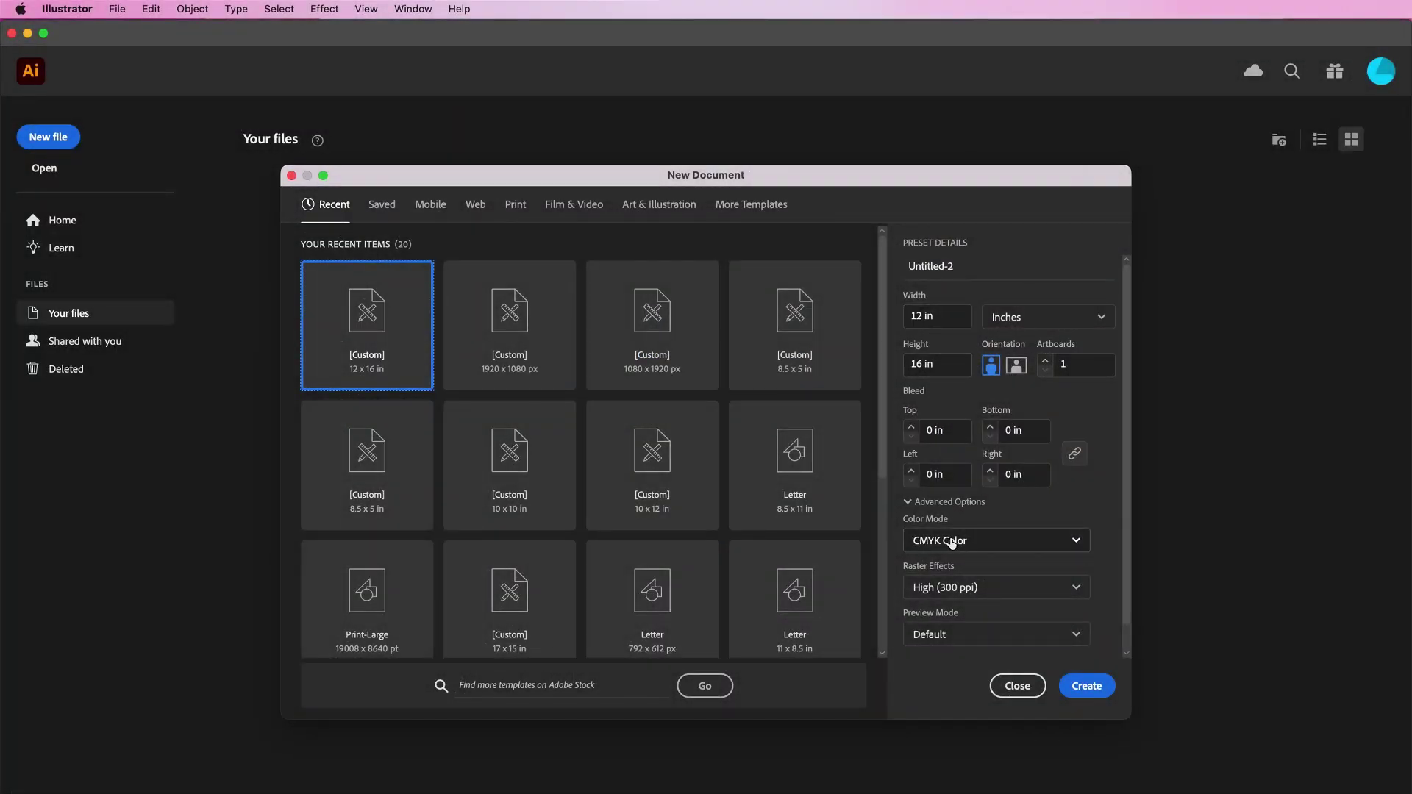
Step: Create a new blank document and set a red fill with no stroke
click(1087, 687)
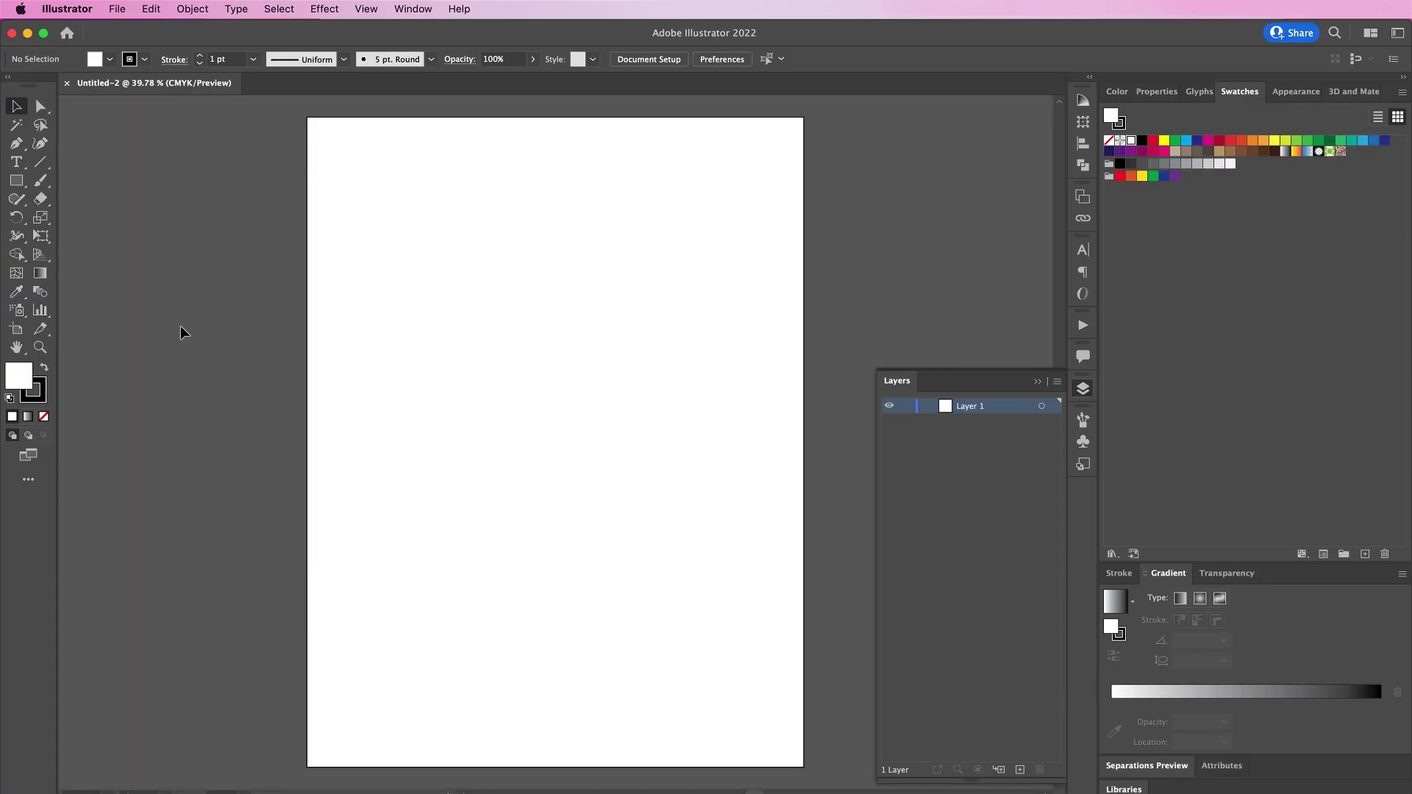
click(43, 368)
click(39, 395)
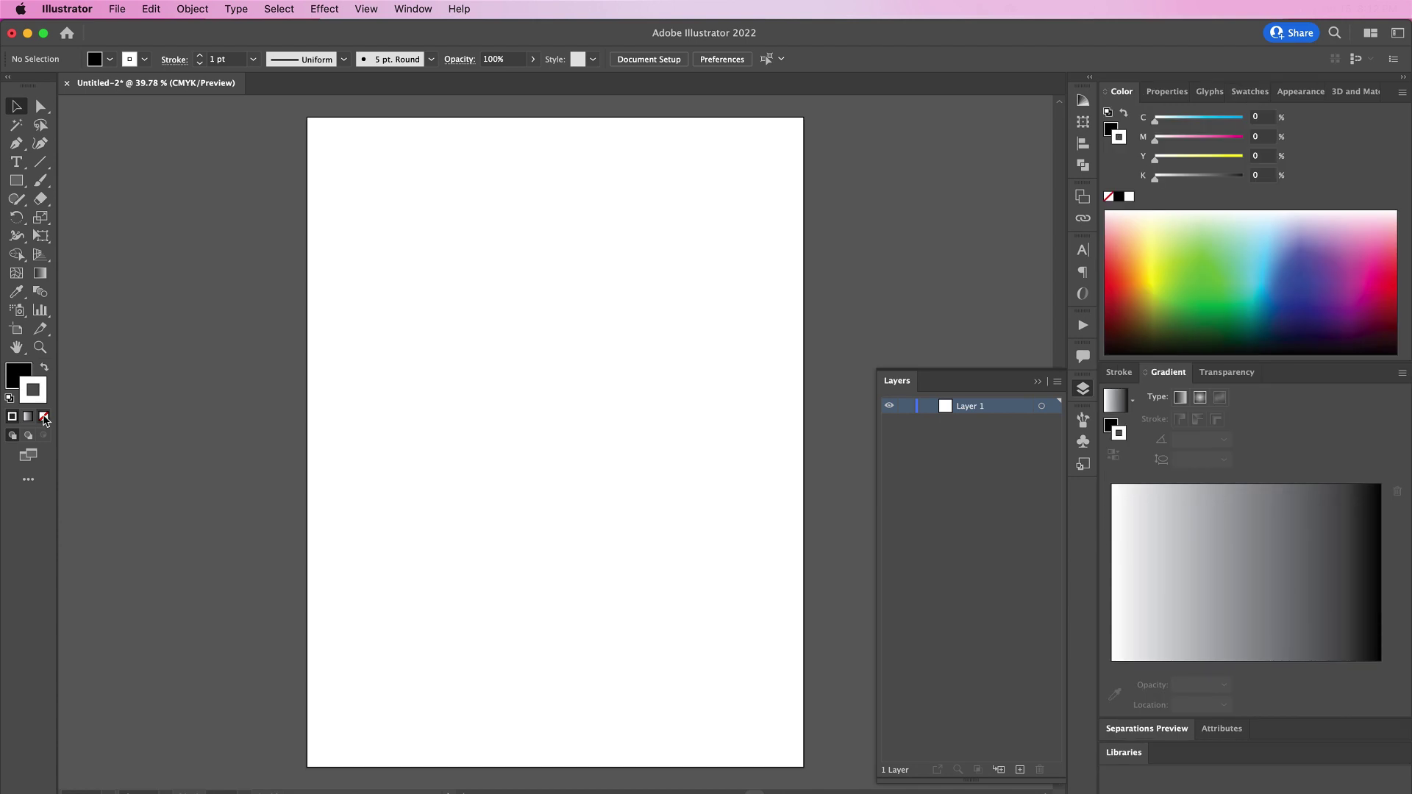
click(45, 417)
click(15, 378)
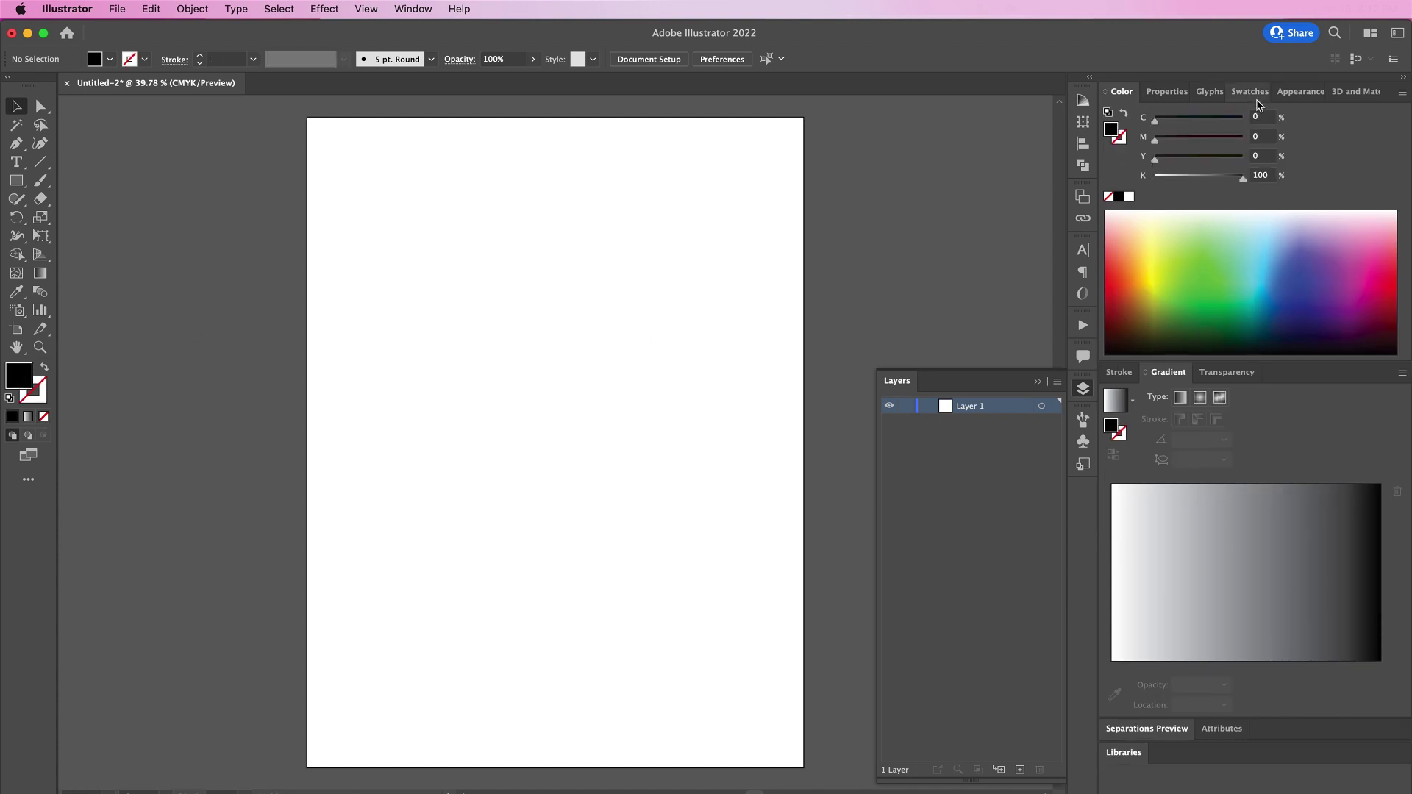
click(1252, 92)
click(1231, 141)
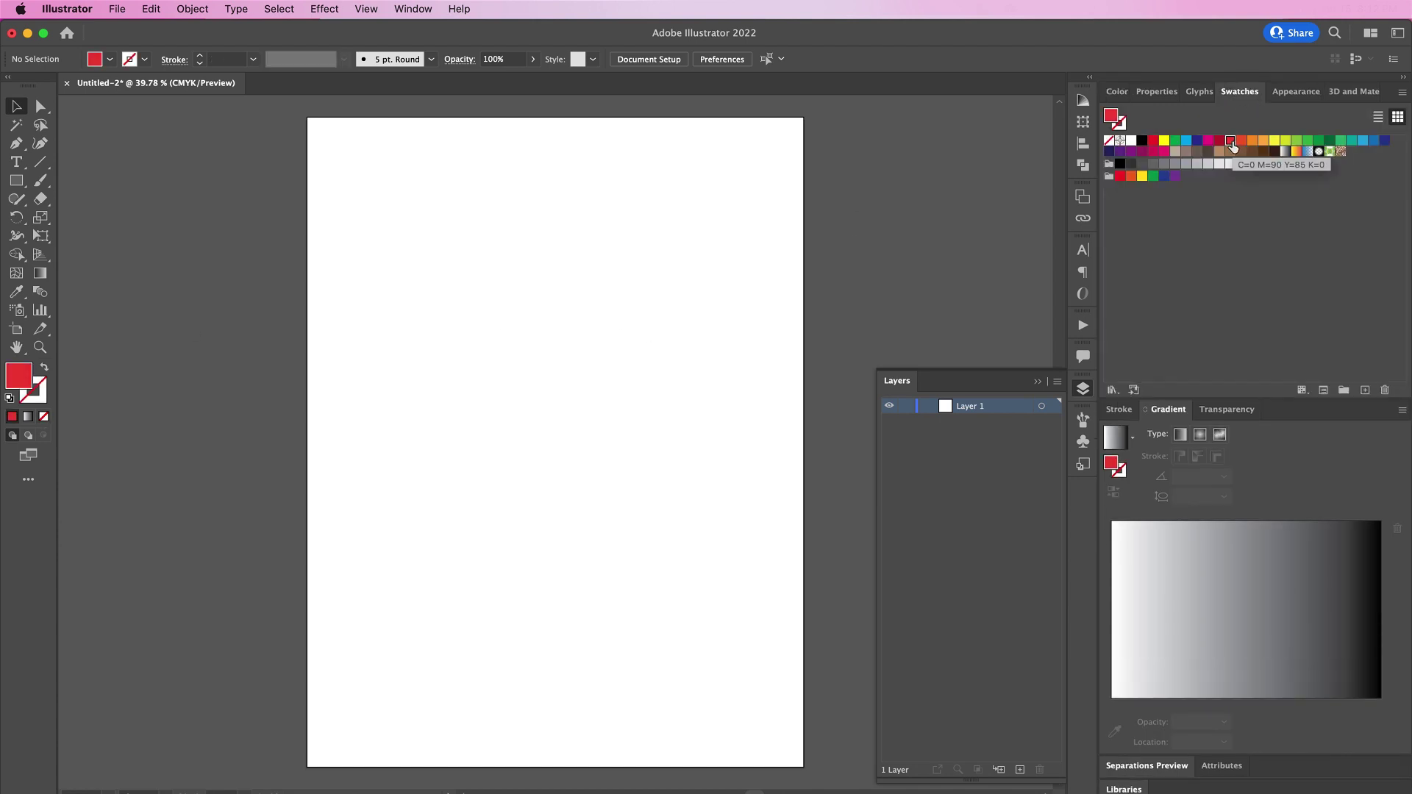
Step: Draw a page-sized rectangle and recolour it orange-red (C=0 M=80 Y=95 K=0)
key(m)
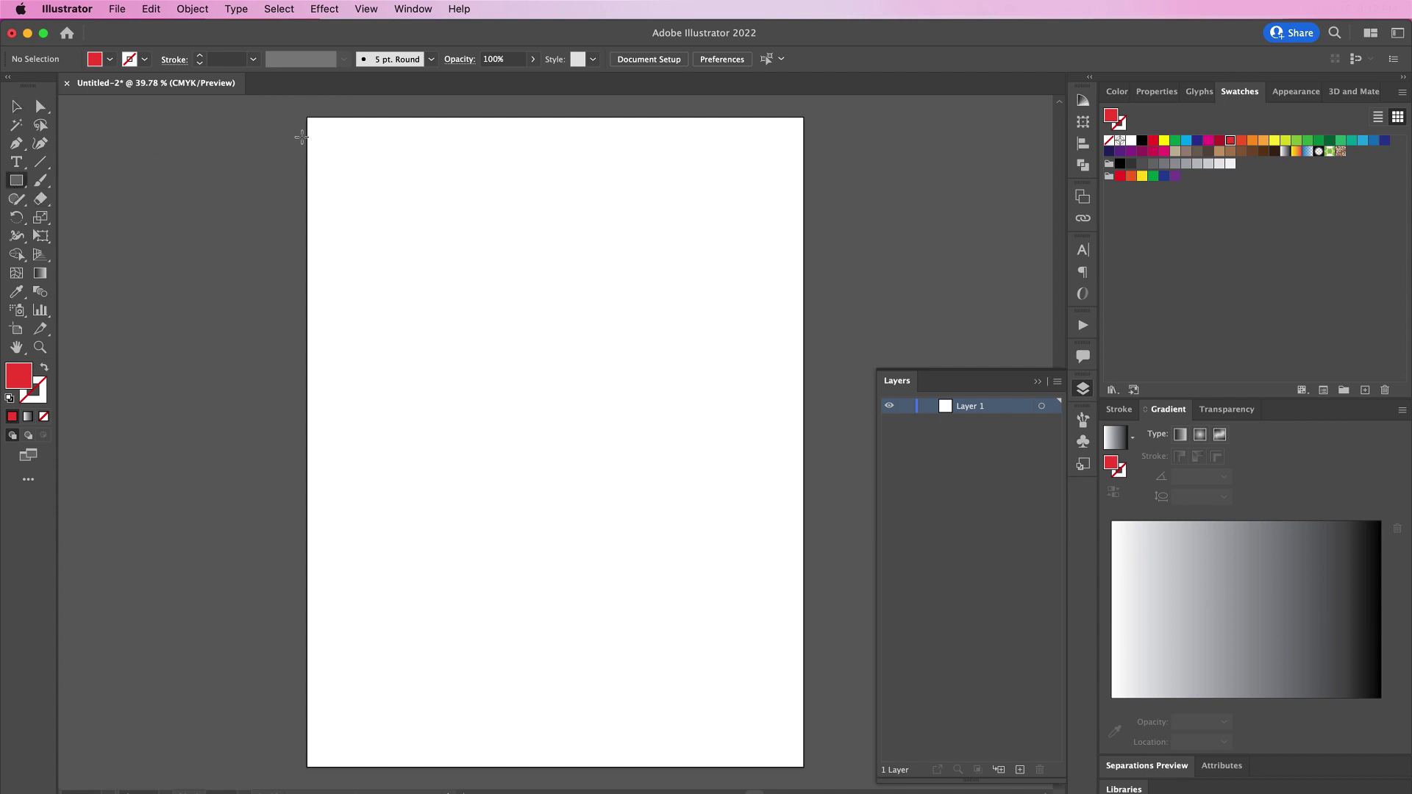
drag(307, 115, 804, 767)
click(1239, 141)
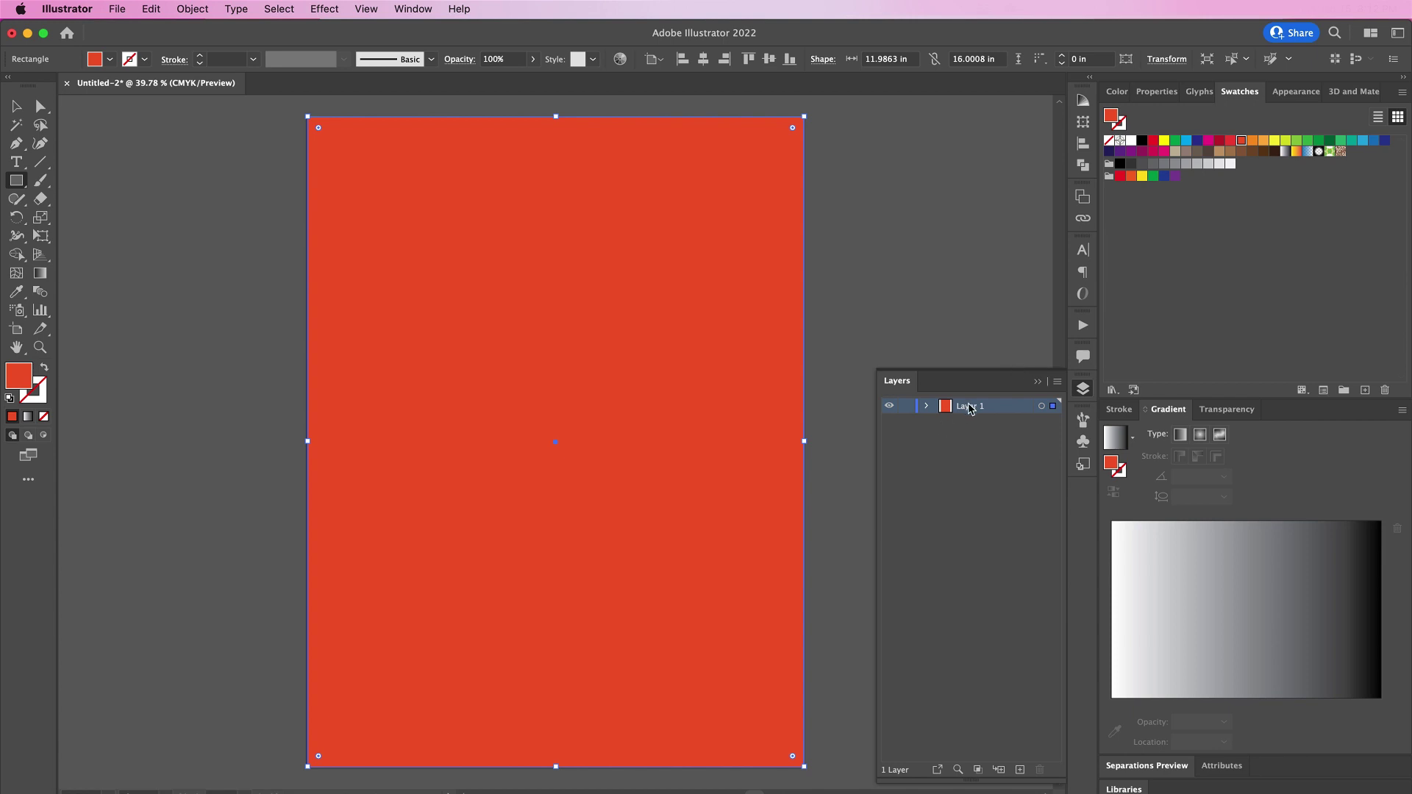
Step: Rename Layer 1 to BG
double_click(970, 409)
text(BG)
key(Return)
Step: Add a new layer, lock BG, and open the 764_LogoTutorial.ai logo file
click(1020, 769)
click(907, 423)
click(116, 9)
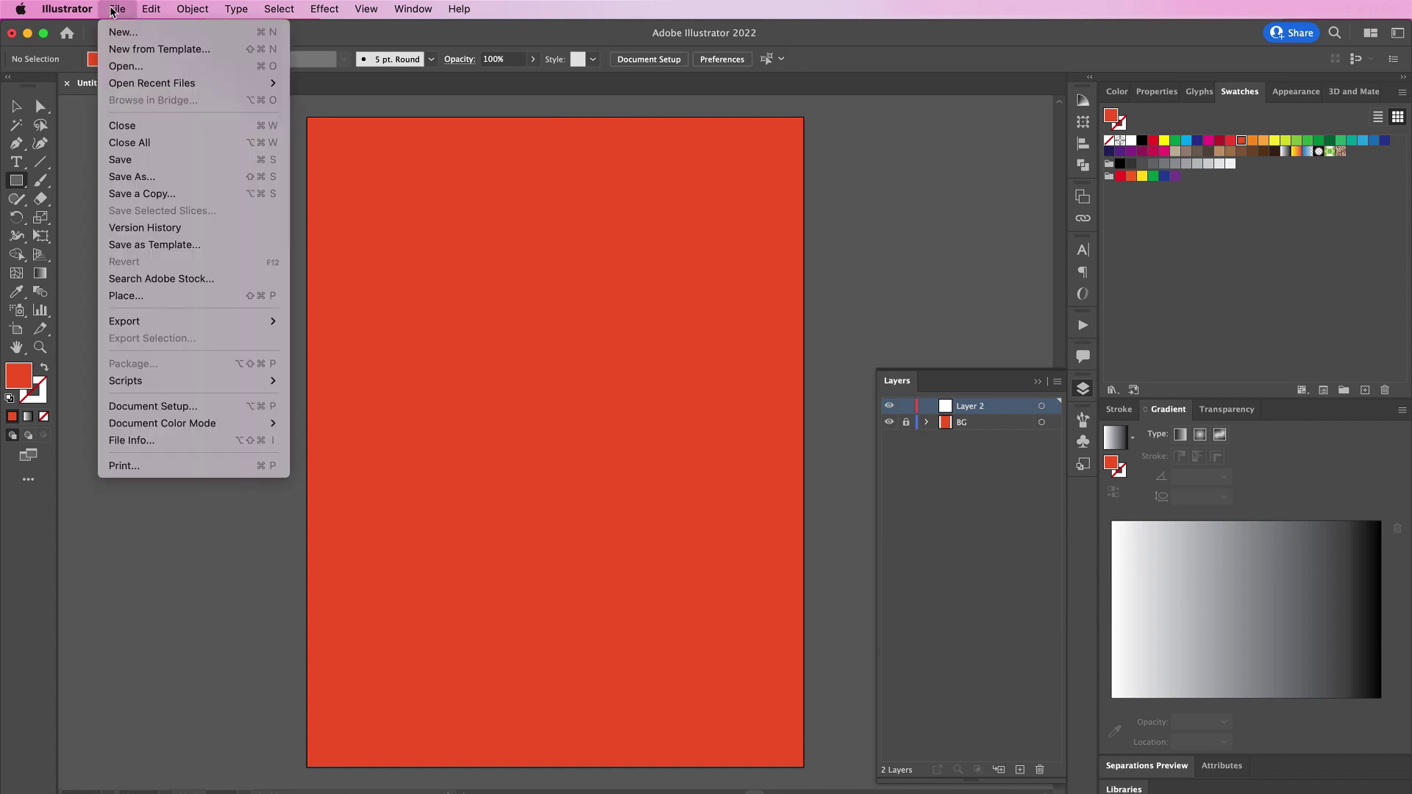
click(142, 69)
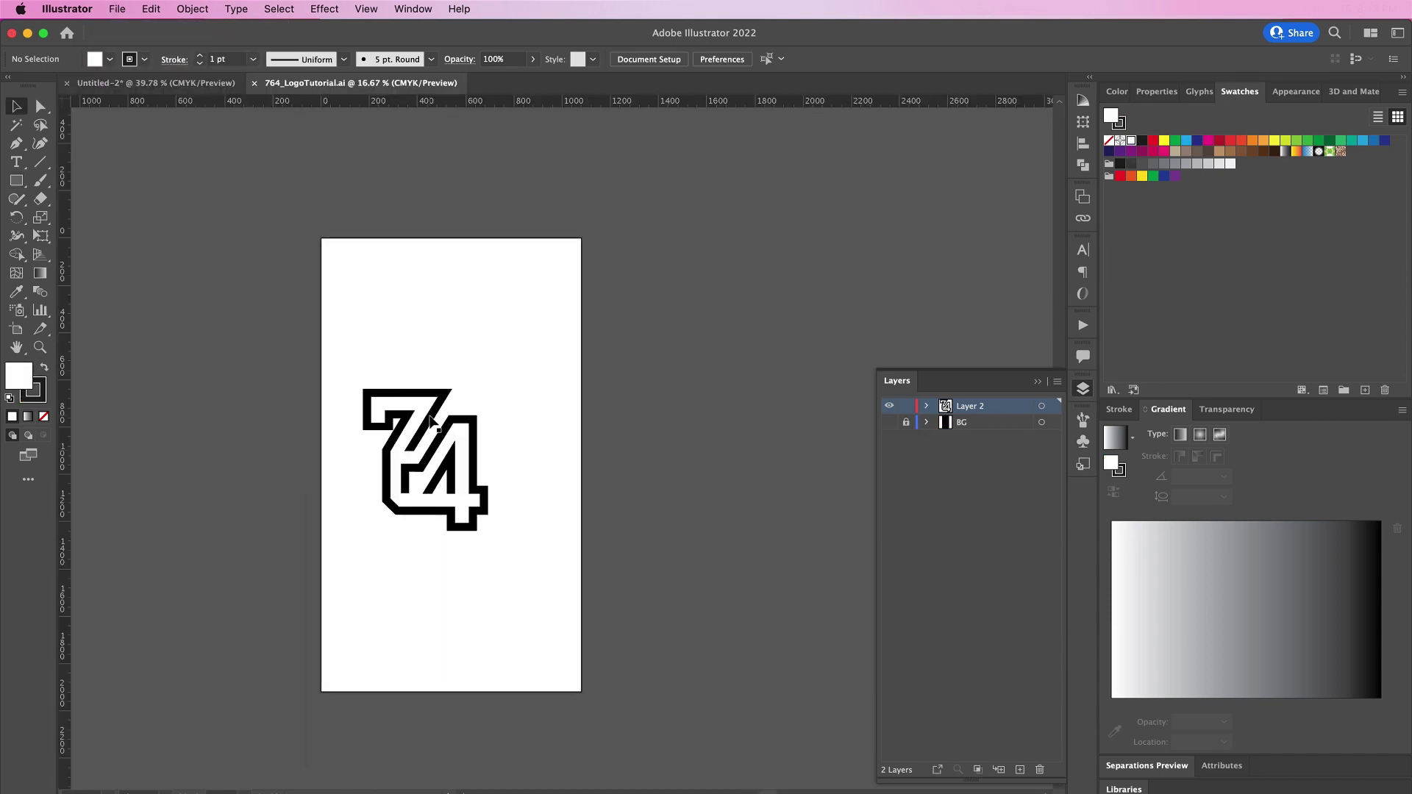
click(431, 419)
Step: Unite the 7 and 4 into one shape and paste it in place on Layer 2
drag(352, 373, 581, 640)
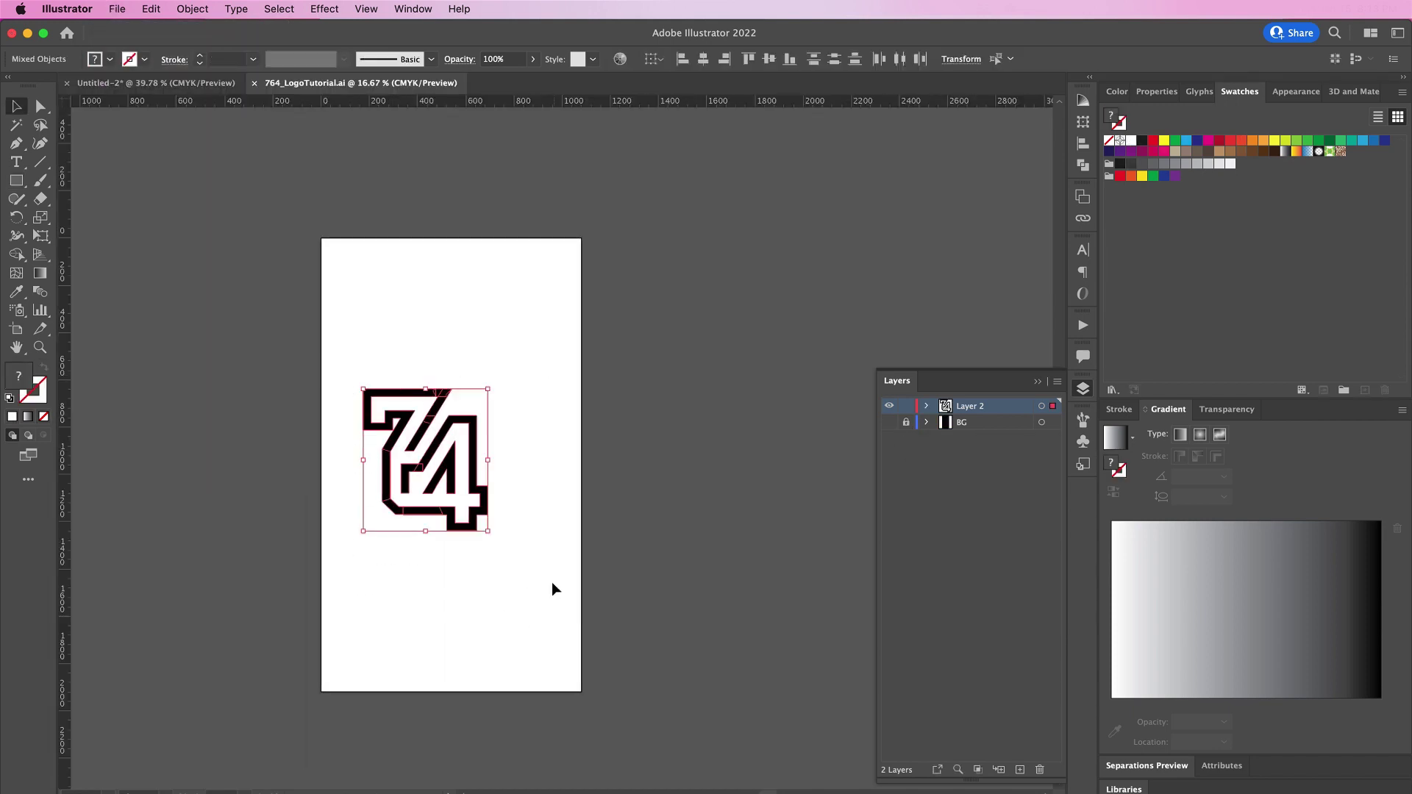
click(1083, 165)
click(891, 134)
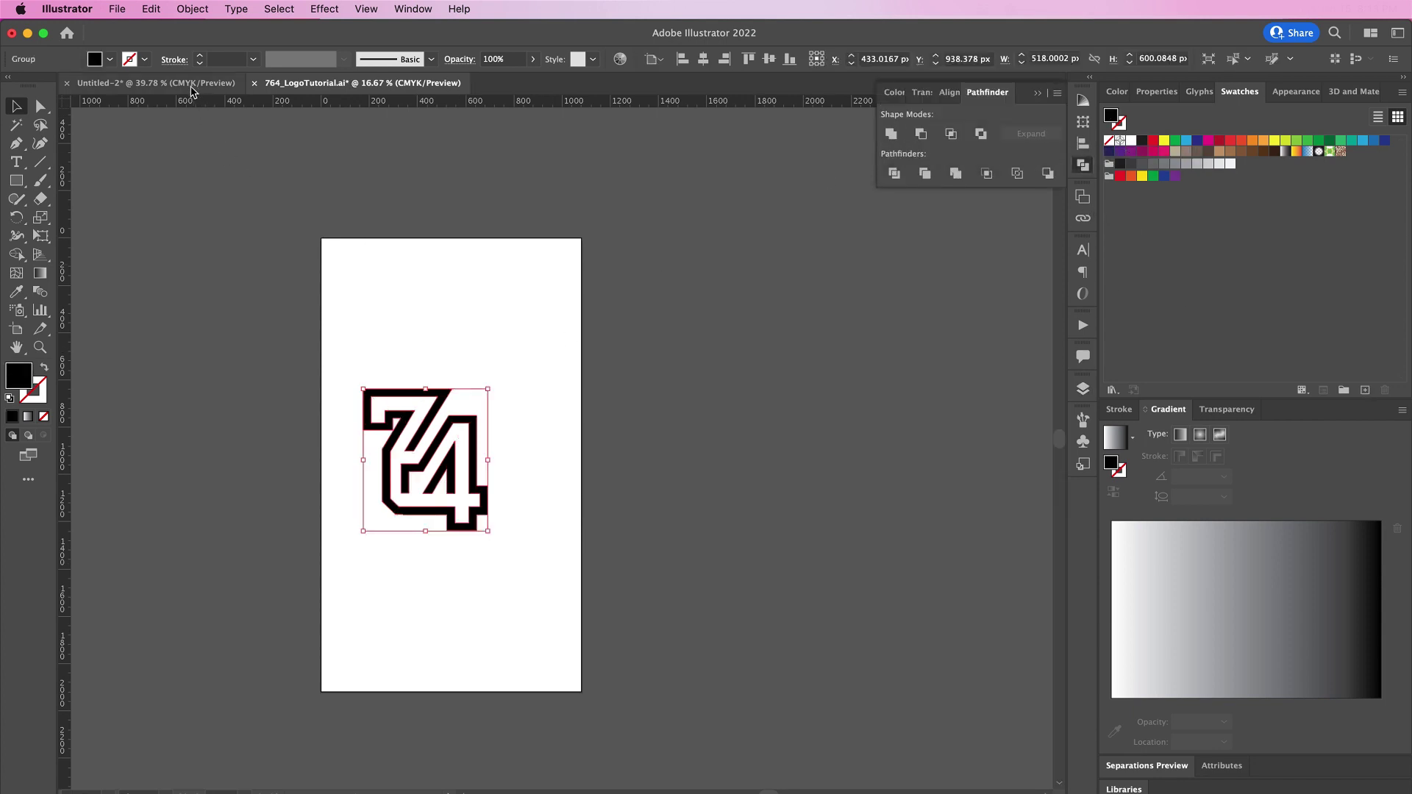
click(190, 83)
click(1075, 390)
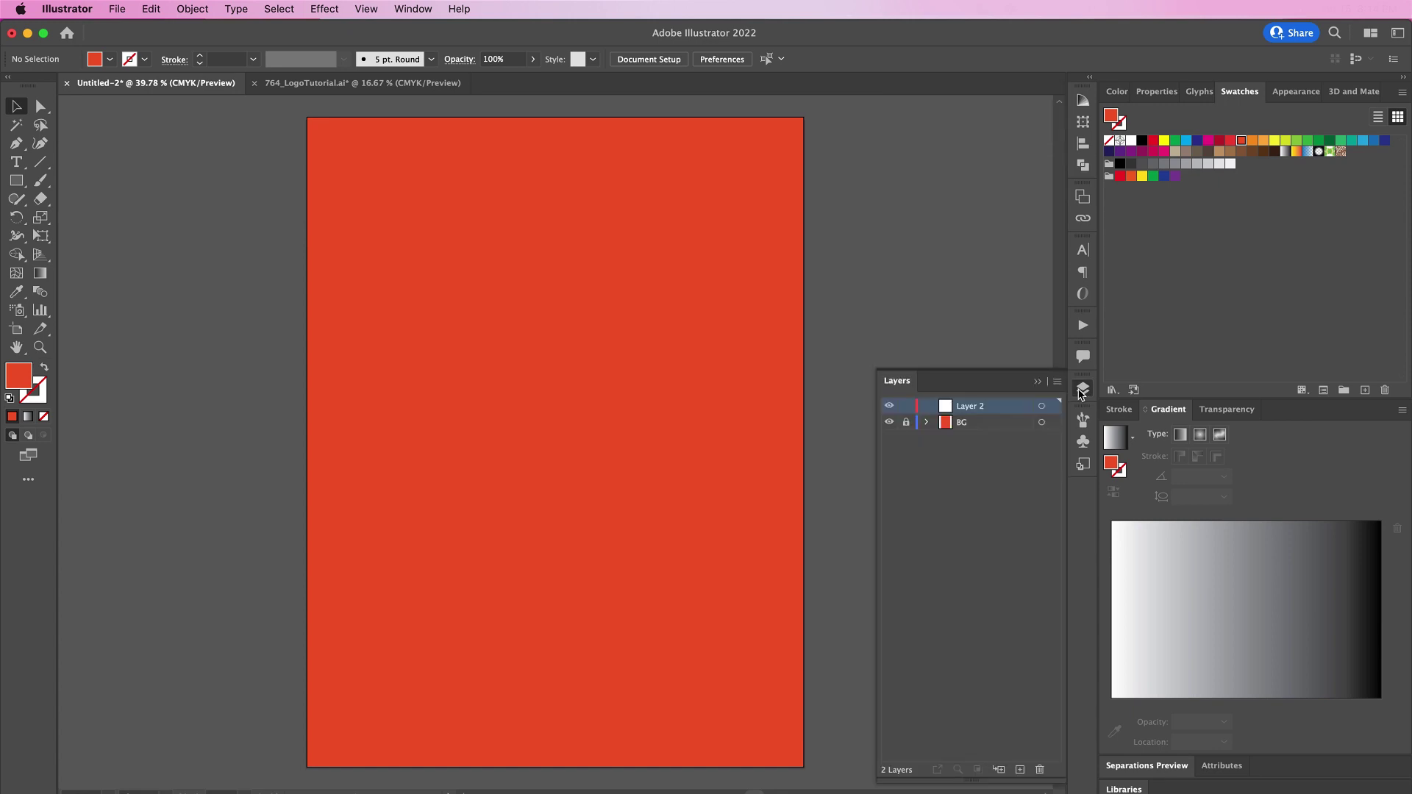
key(super+v)
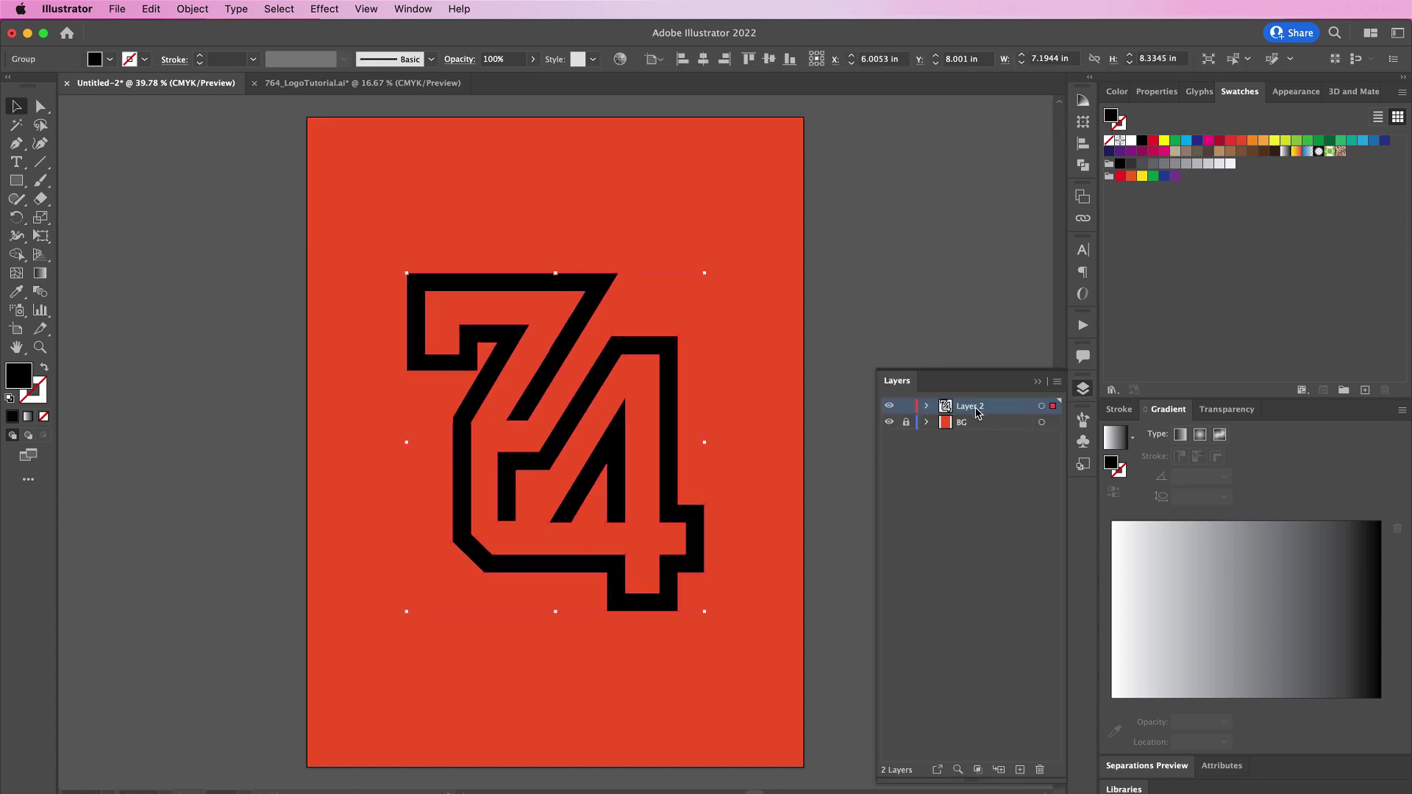
Step: Rename Layer 2 to 764
double_click(978, 409)
text(764)
key(Return)
Step: Fill the 74 yellow with a 7 pt black stroke, then duplicate the 764 layer
click(1164, 141)
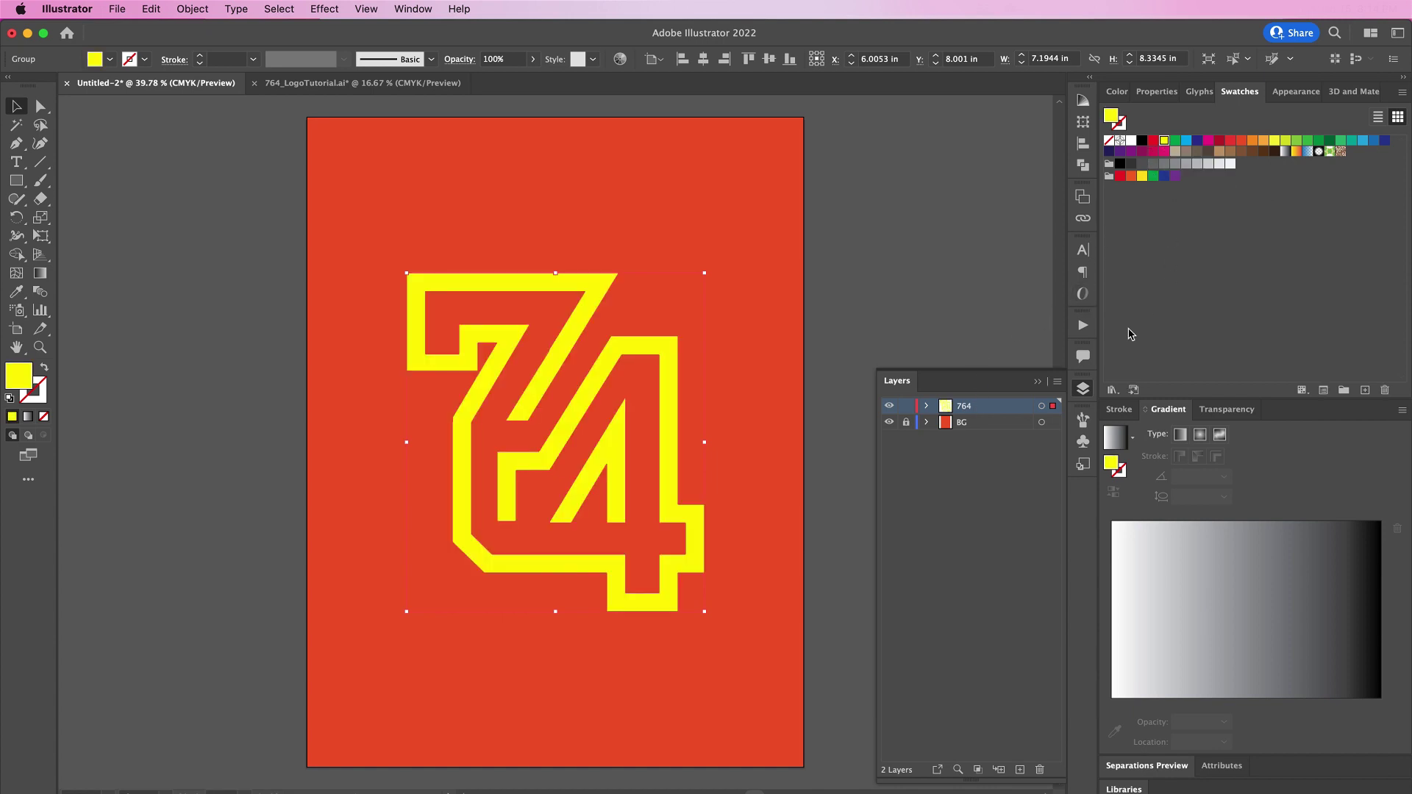
click(1121, 411)
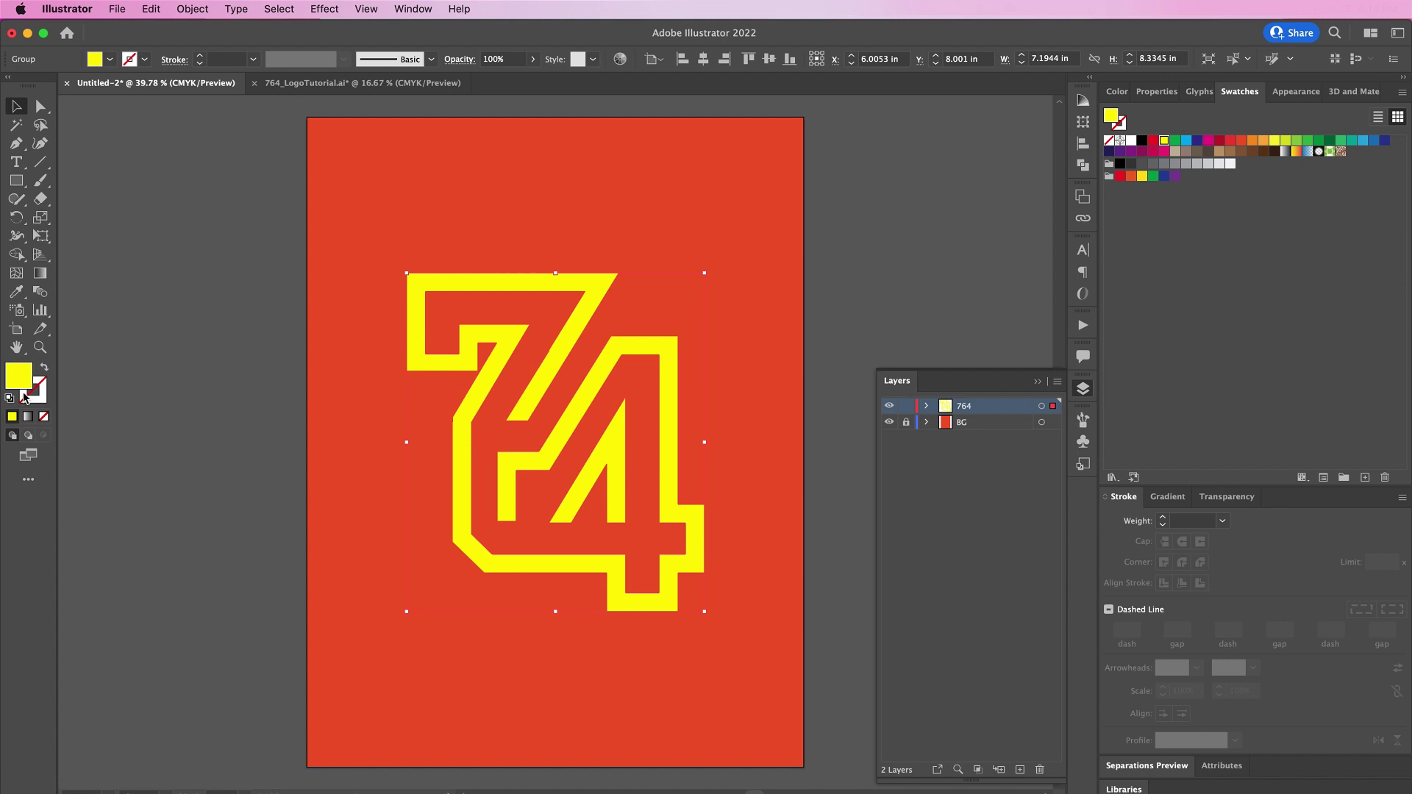
click(26, 398)
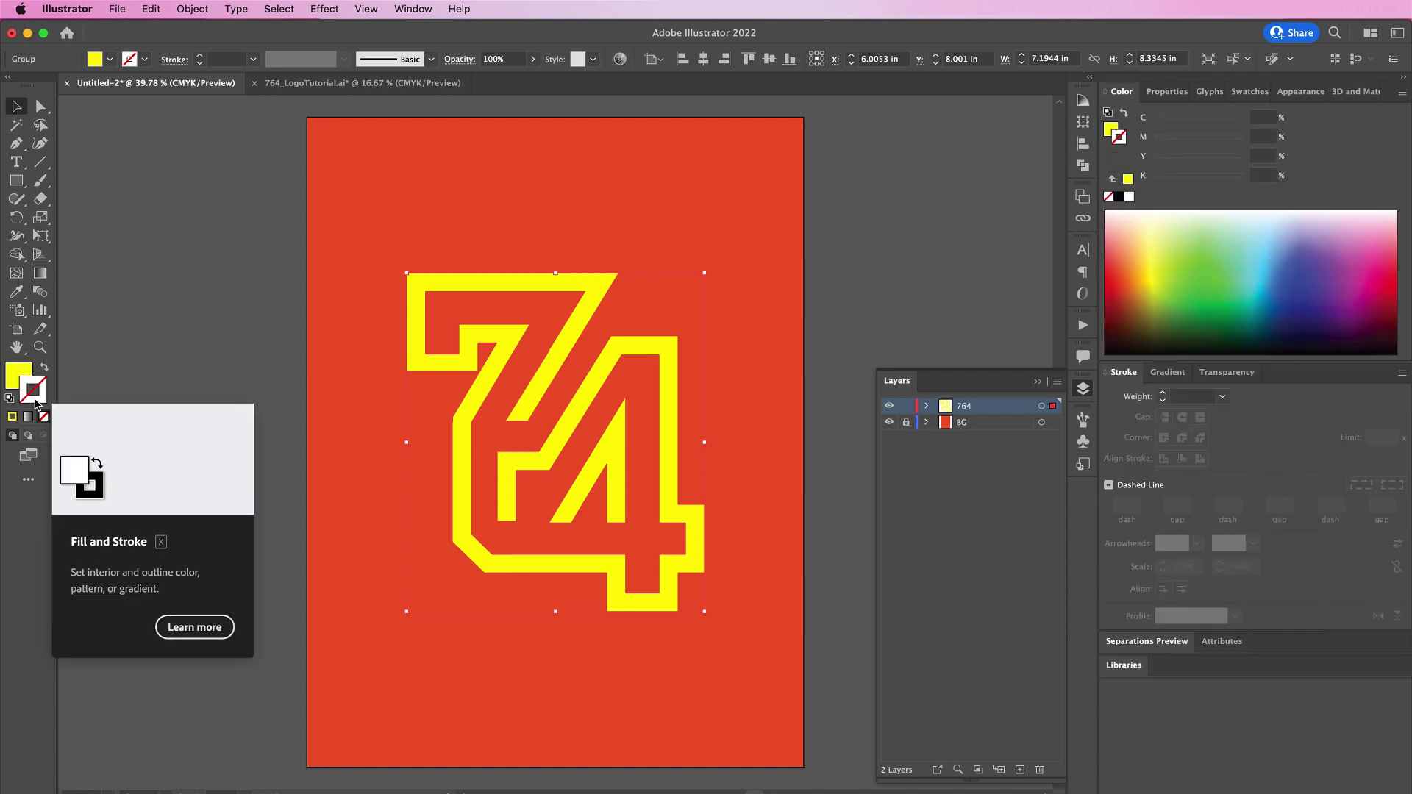
click(1248, 91)
click(1143, 143)
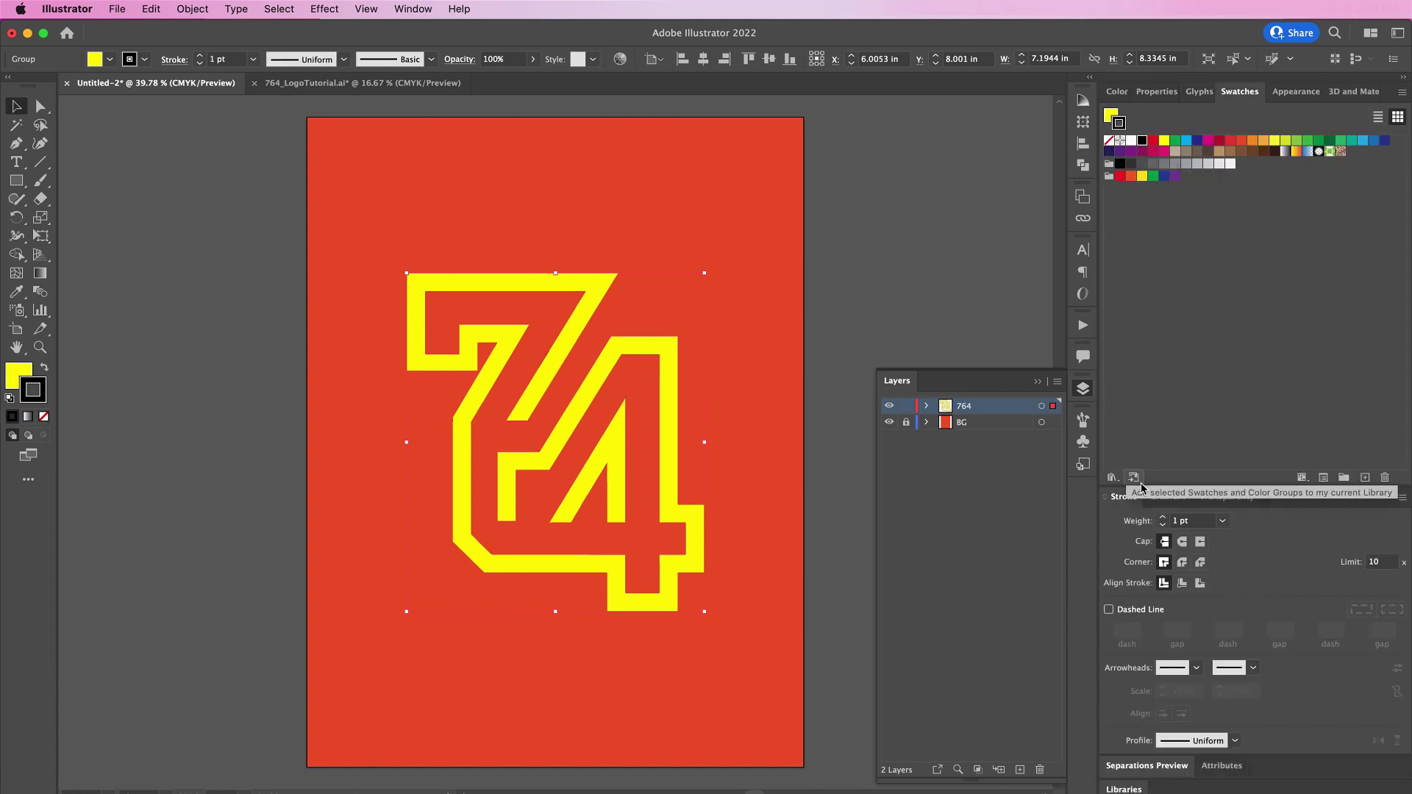
double_click(1177, 521)
key(Return)
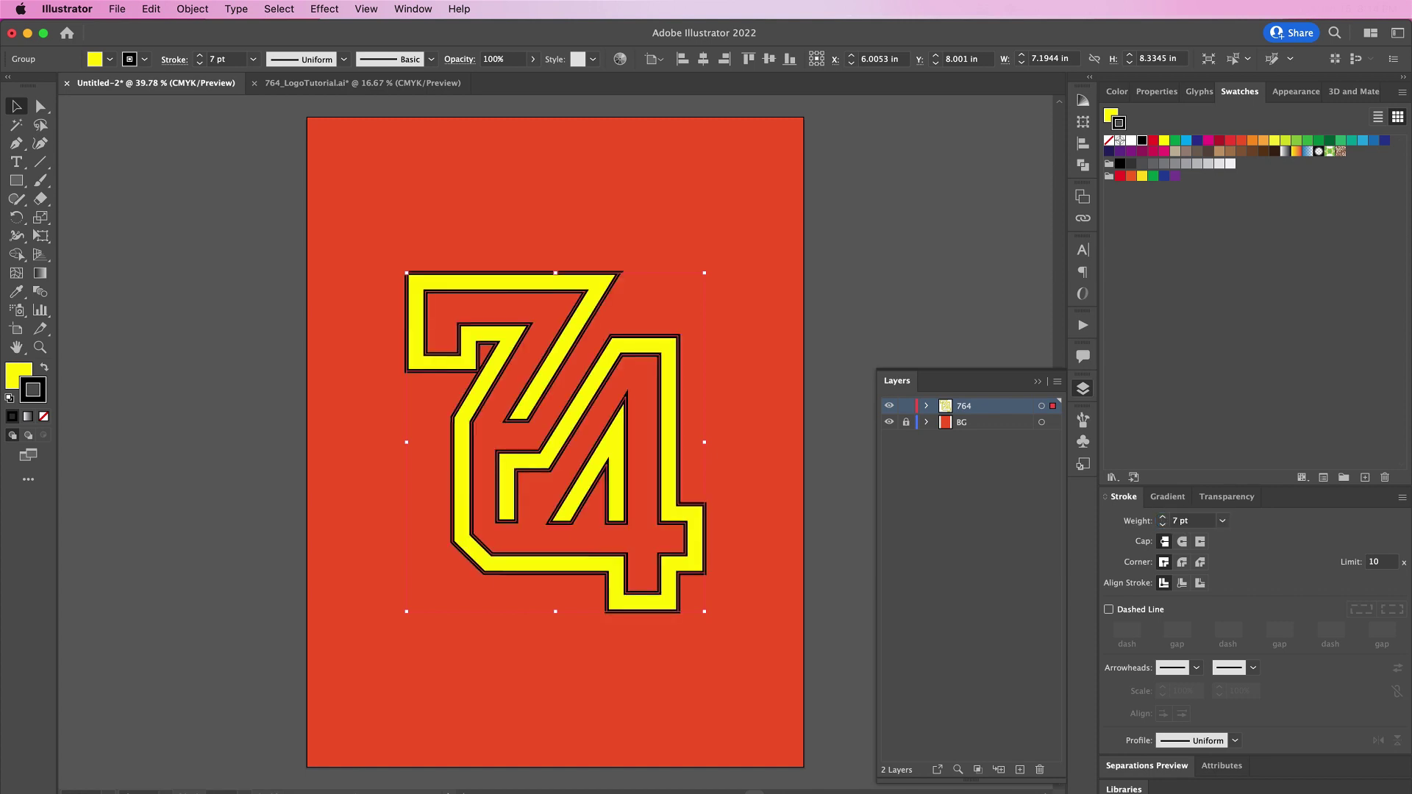
drag(986, 411, 1019, 769)
Step: Move 764 copy below 764, lock 764, and make the copy black with 7.25 pt stroke
drag(1011, 412, 981, 424)
click(906, 406)
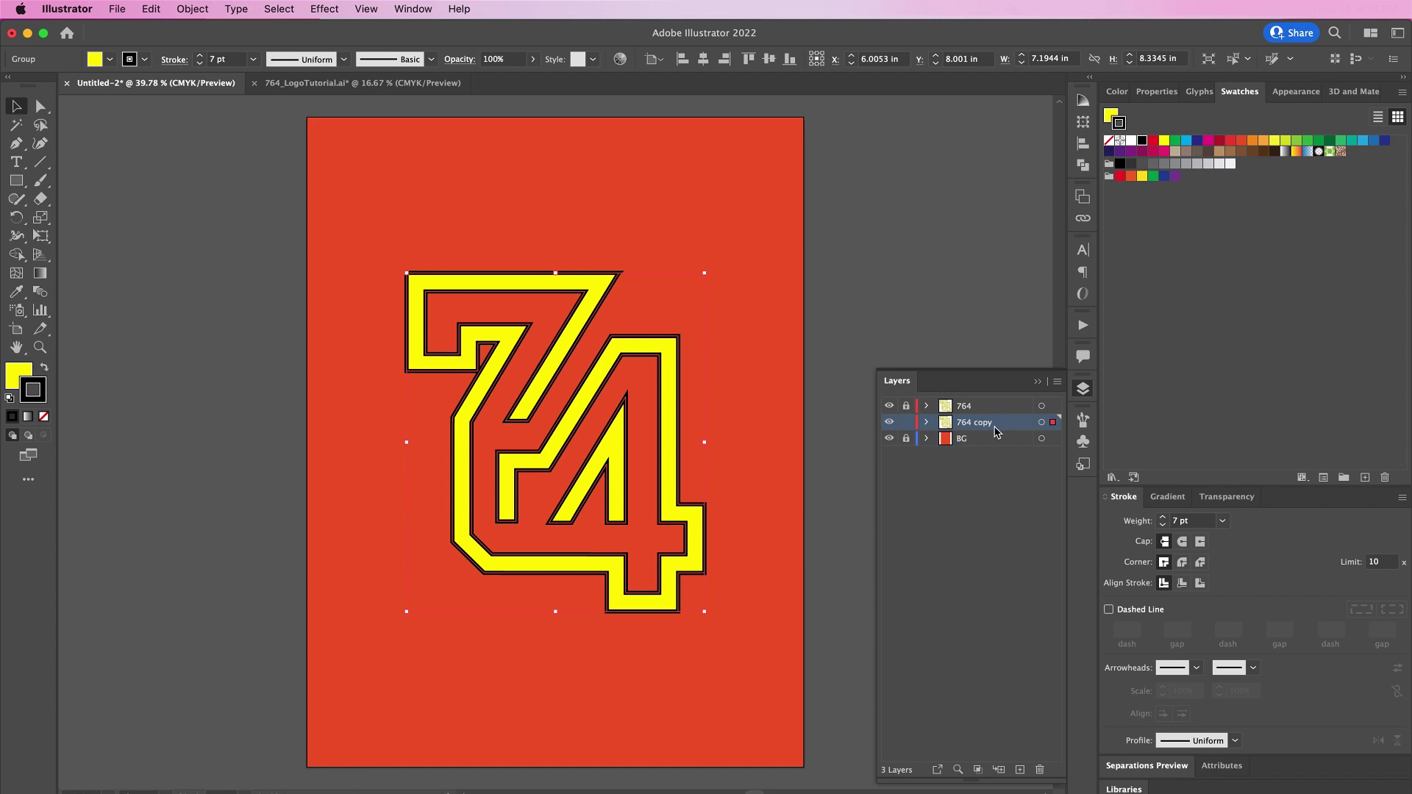
click(1109, 115)
click(1142, 141)
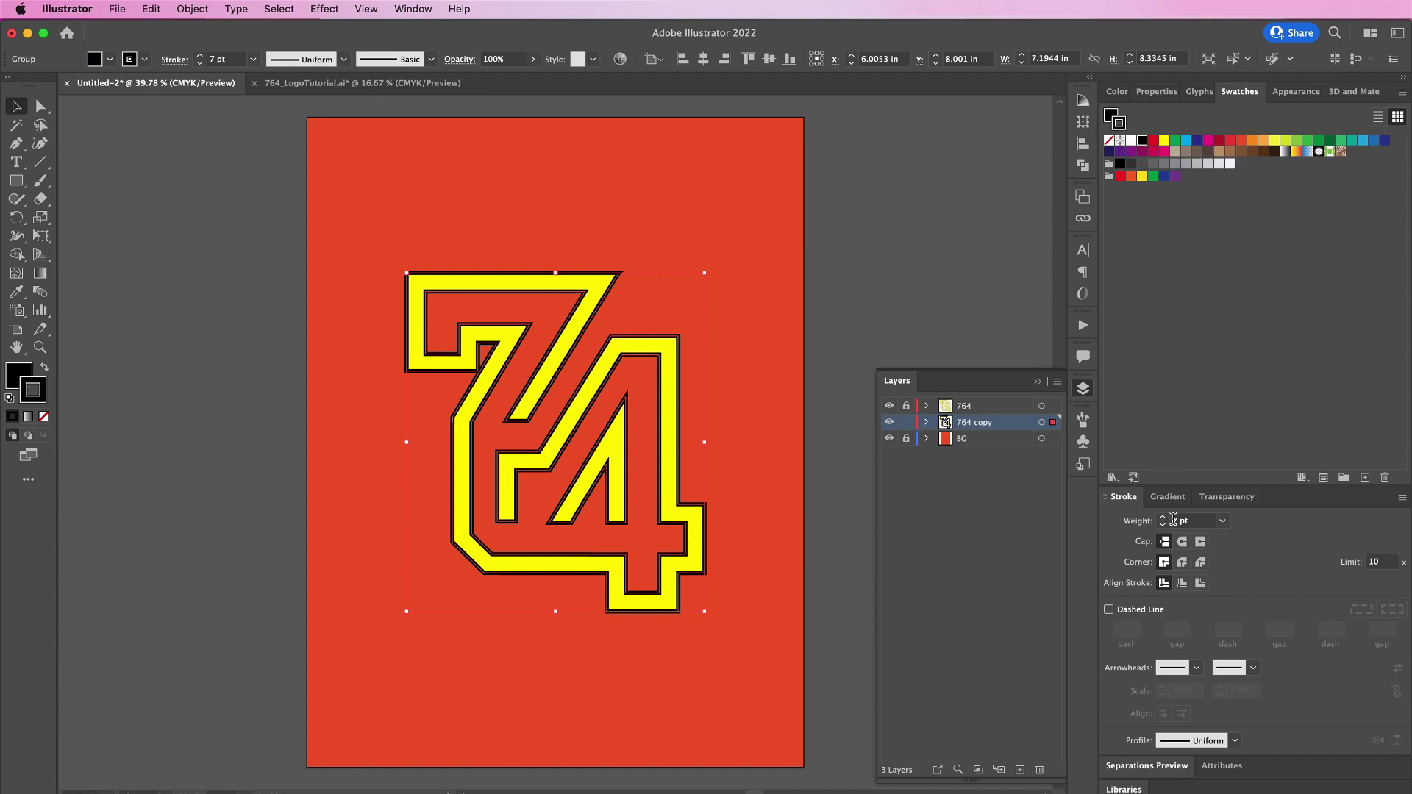
click(1174, 520)
text(.25)
key(Return)
Step: Nudge the black copy right to form a drop shadow behind the yellow 74
key(shift+Right)
key(shift+Right)
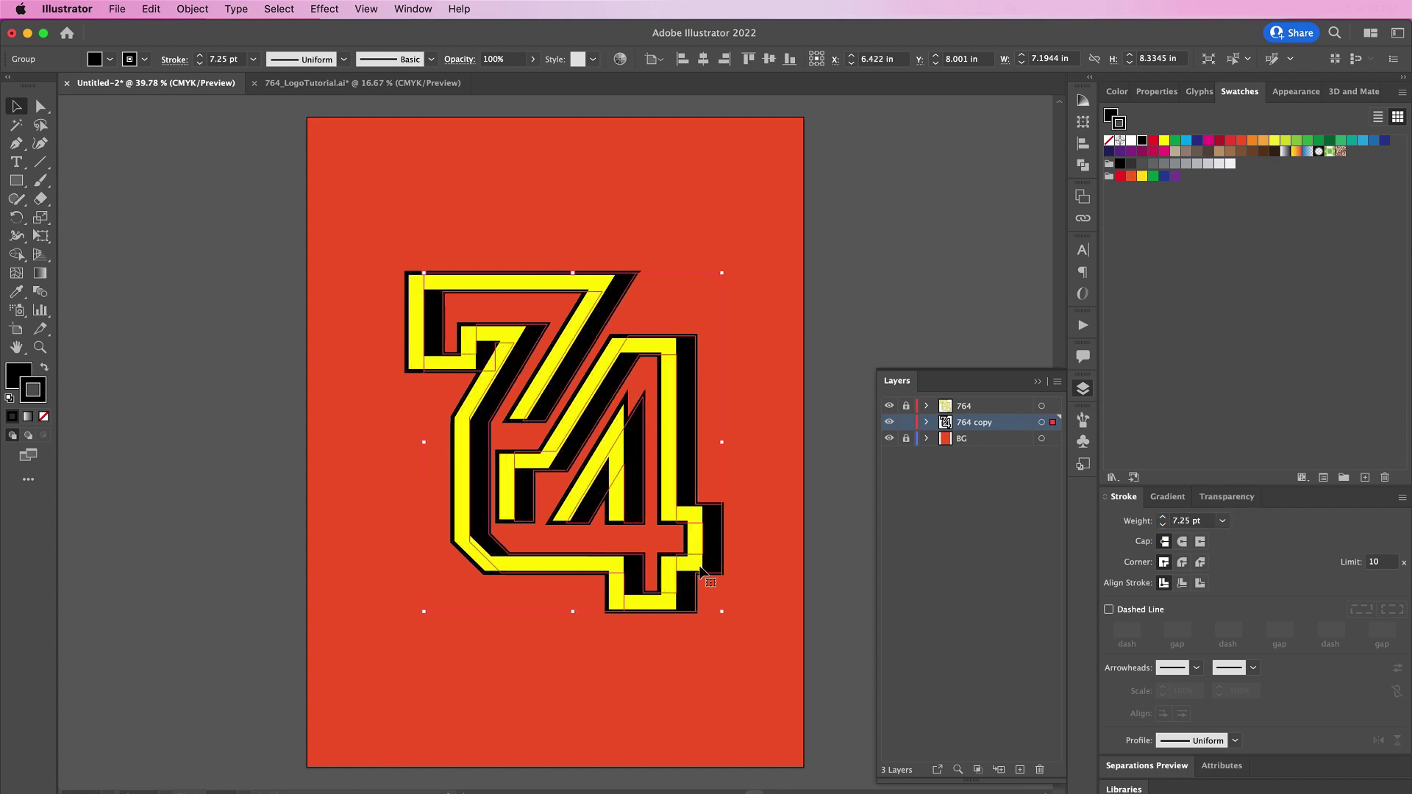
click(736, 652)
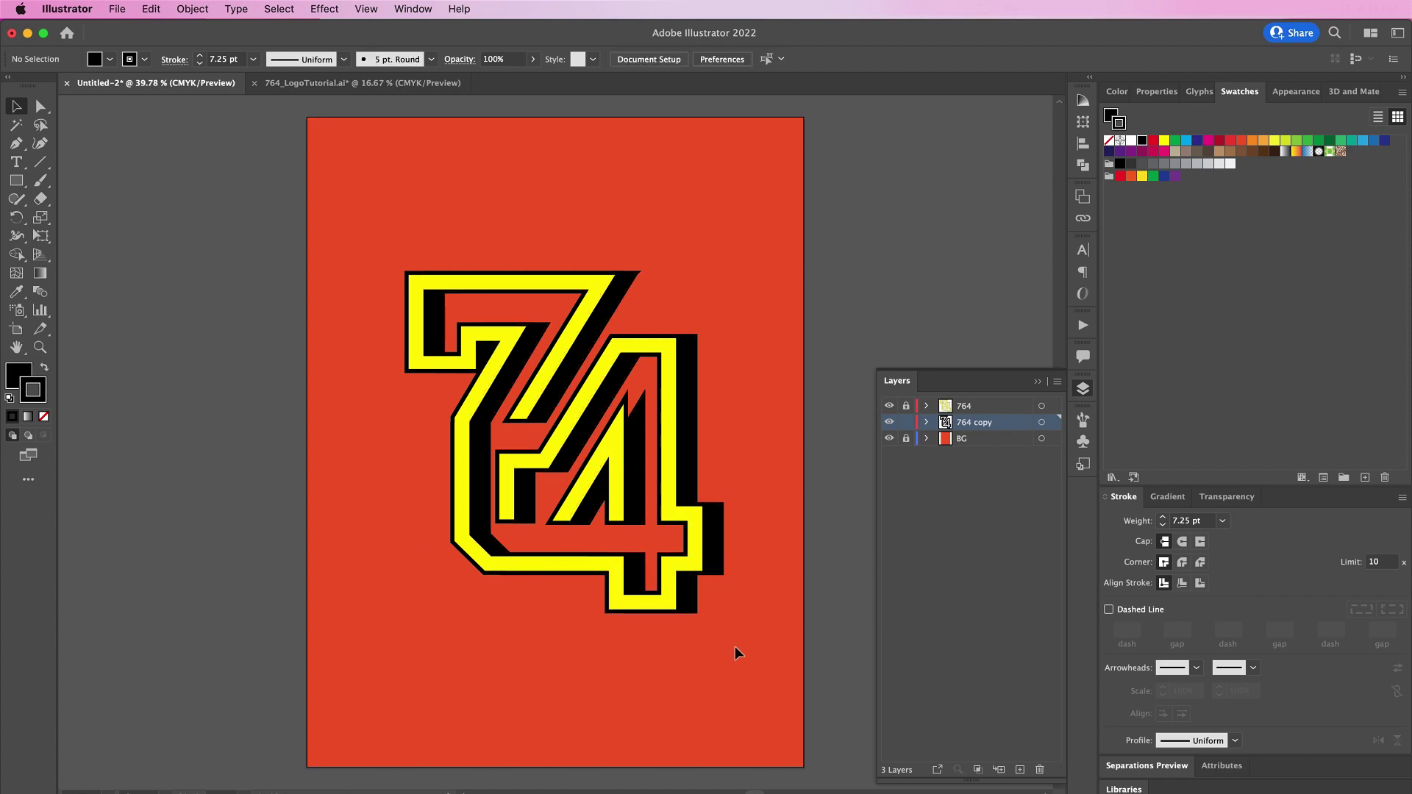
click(694, 479)
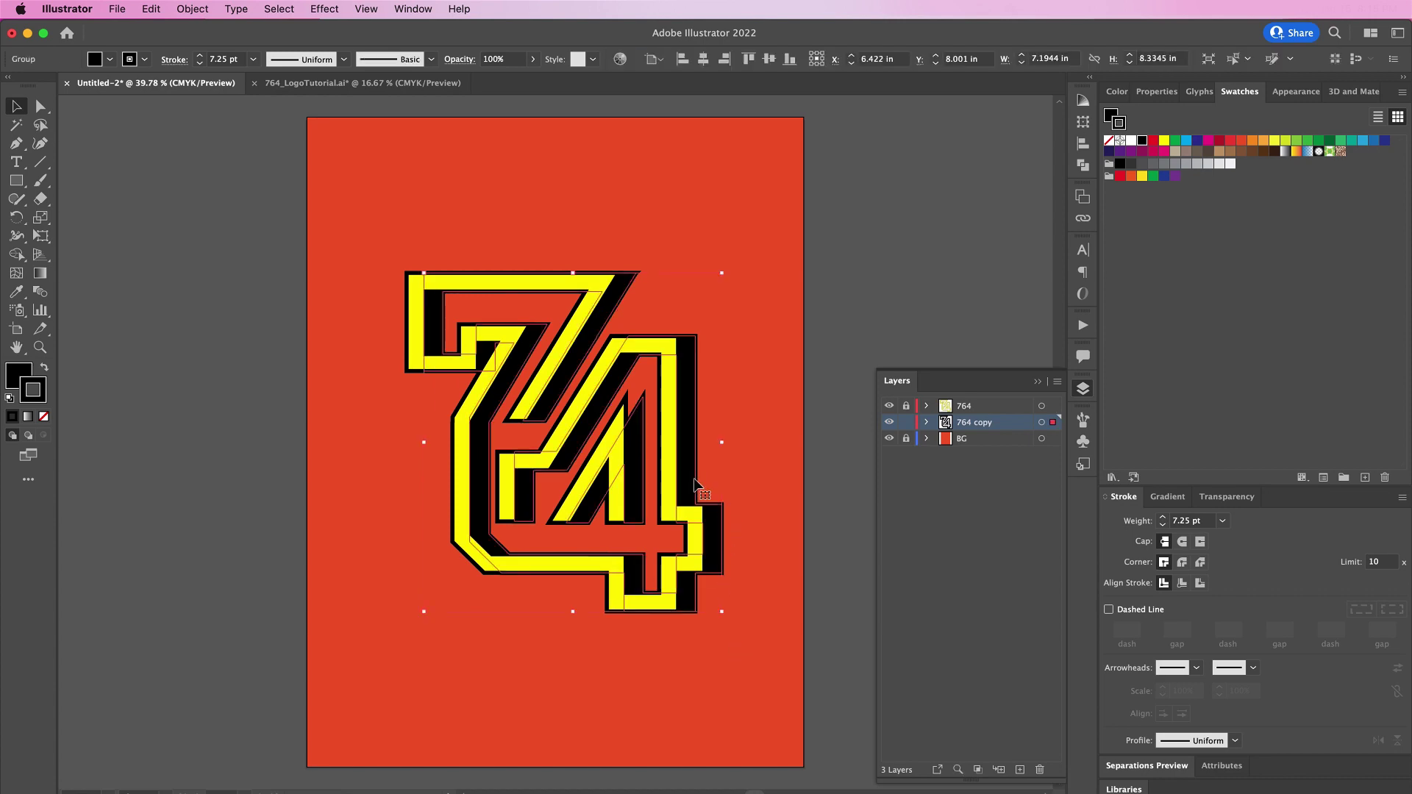
Step: Zoom in and pen-draw a stroke-free patch shape around the notch in the 4
key(super+equal)
key(super+equal)
key(super+equal)
key(super+equal)
key(super+equal)
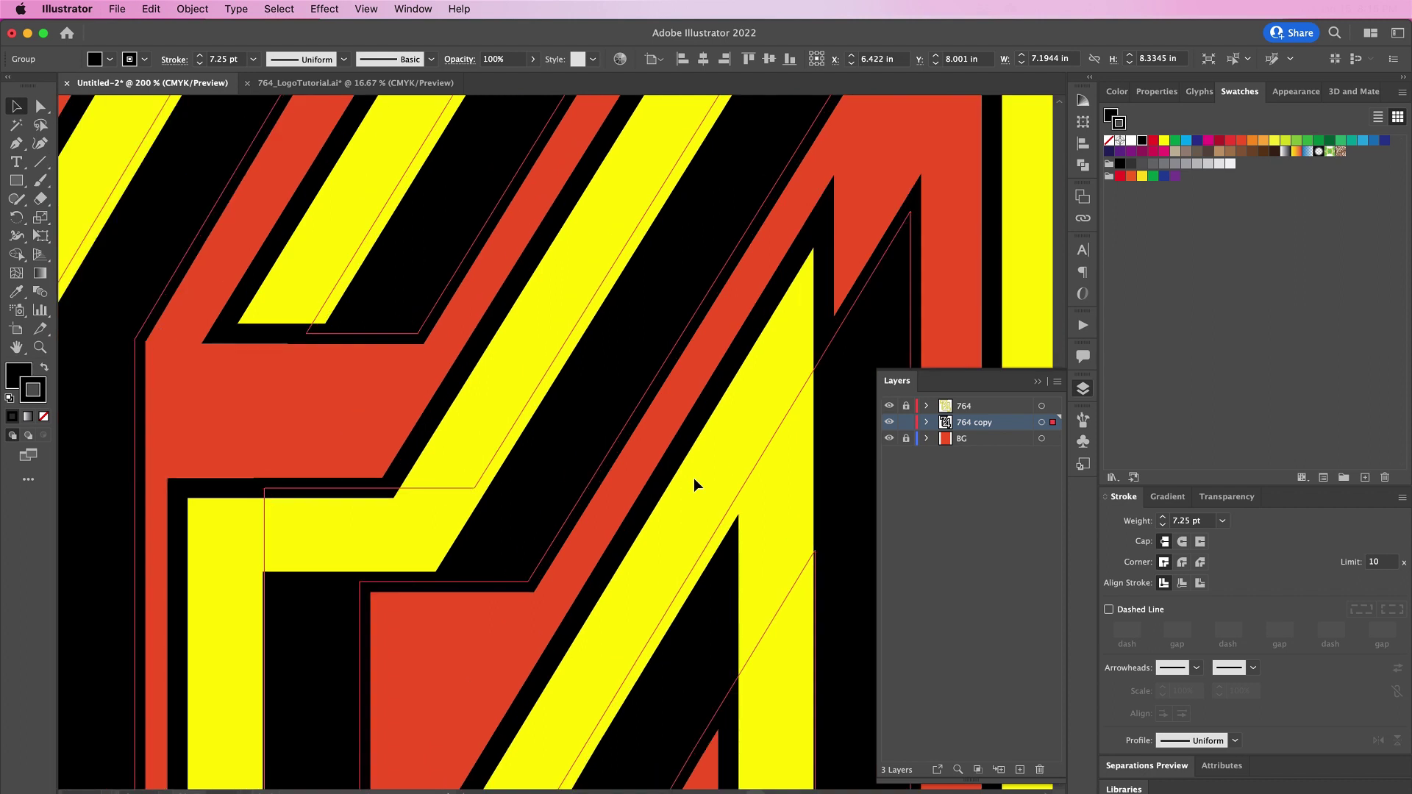
key(Left)
key(Left)
scroll(694, 486, right, 5)
scroll(694, 486, right, 5)
scroll(694, 485, up, 2)
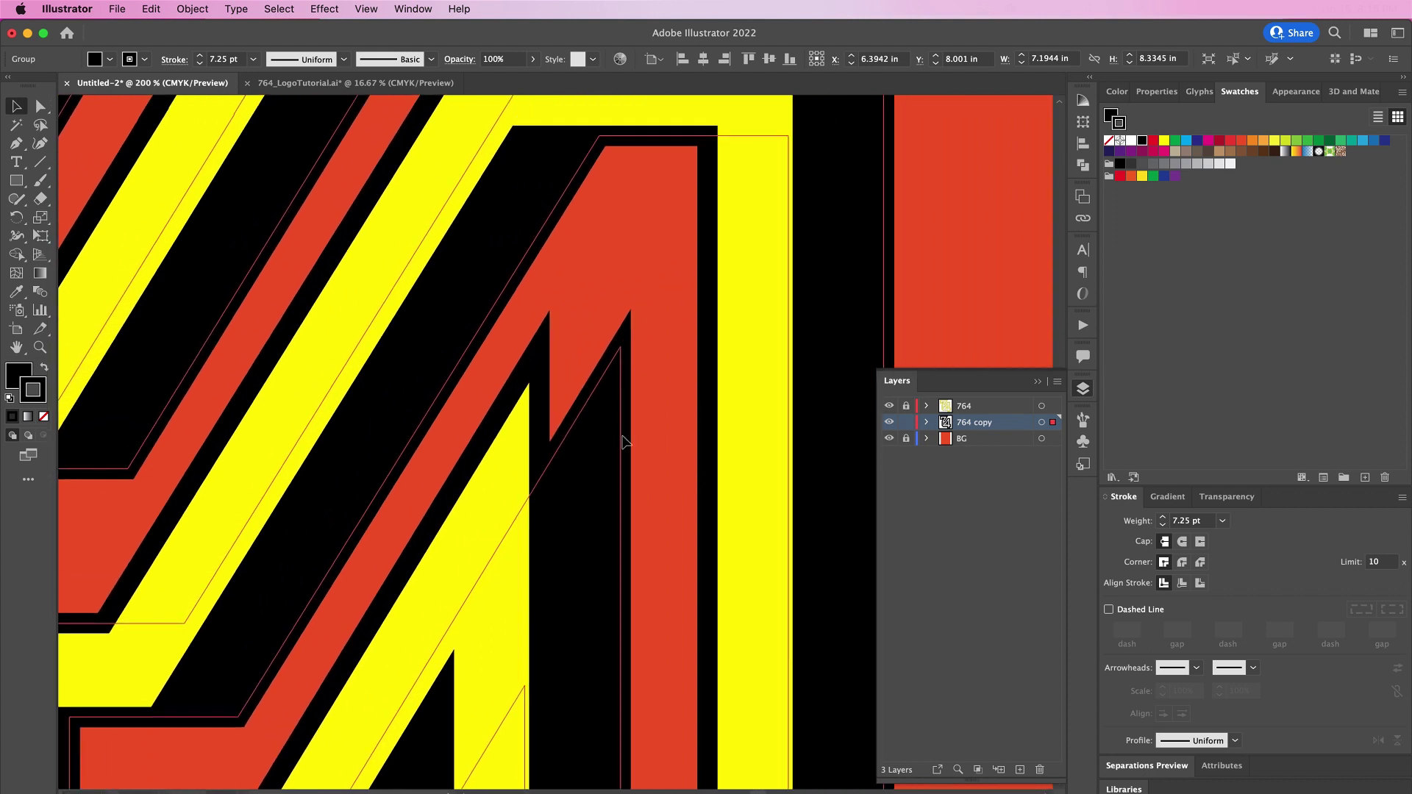
click(16, 143)
click(549, 315)
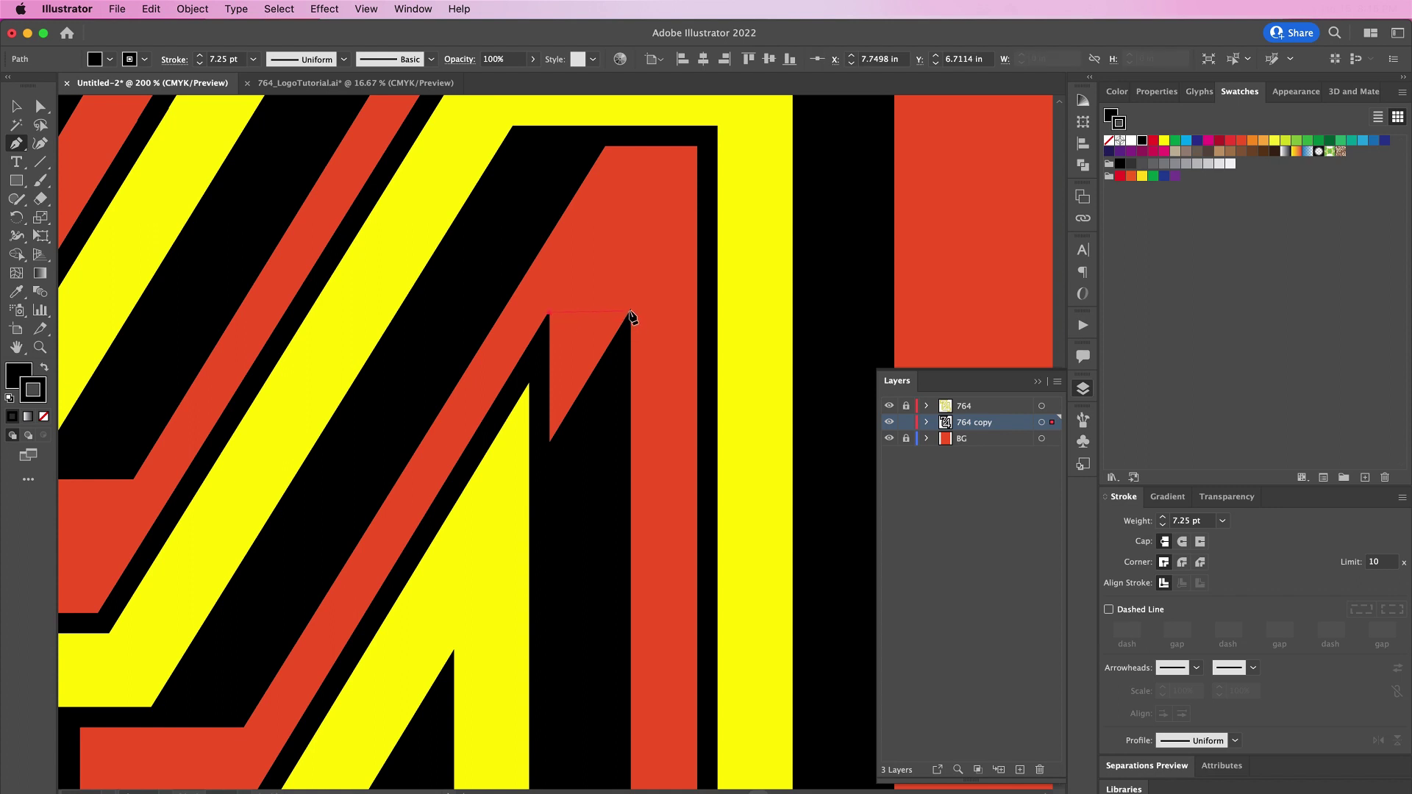
click(629, 313)
click(608, 407)
click(551, 472)
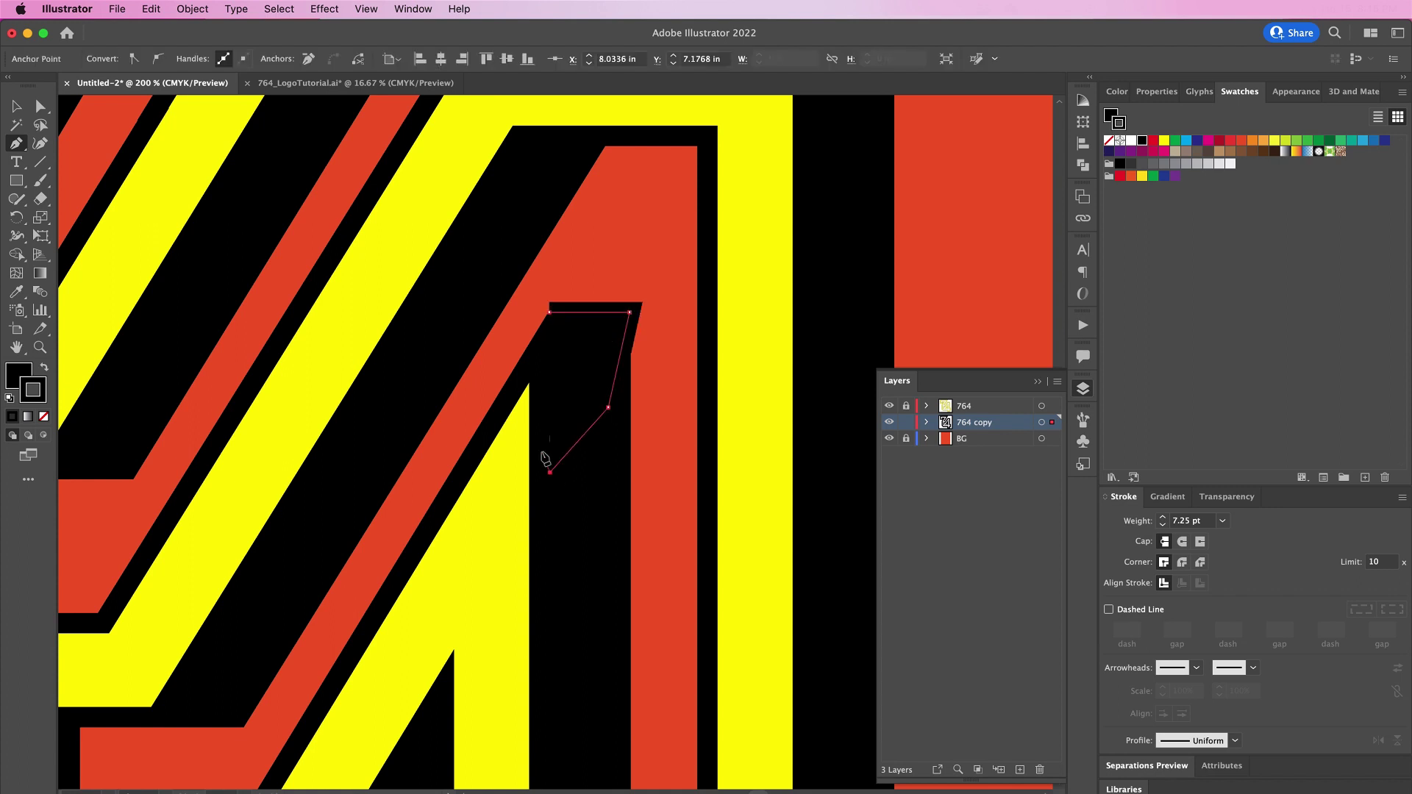
click(551, 314)
click(43, 416)
click(20, 377)
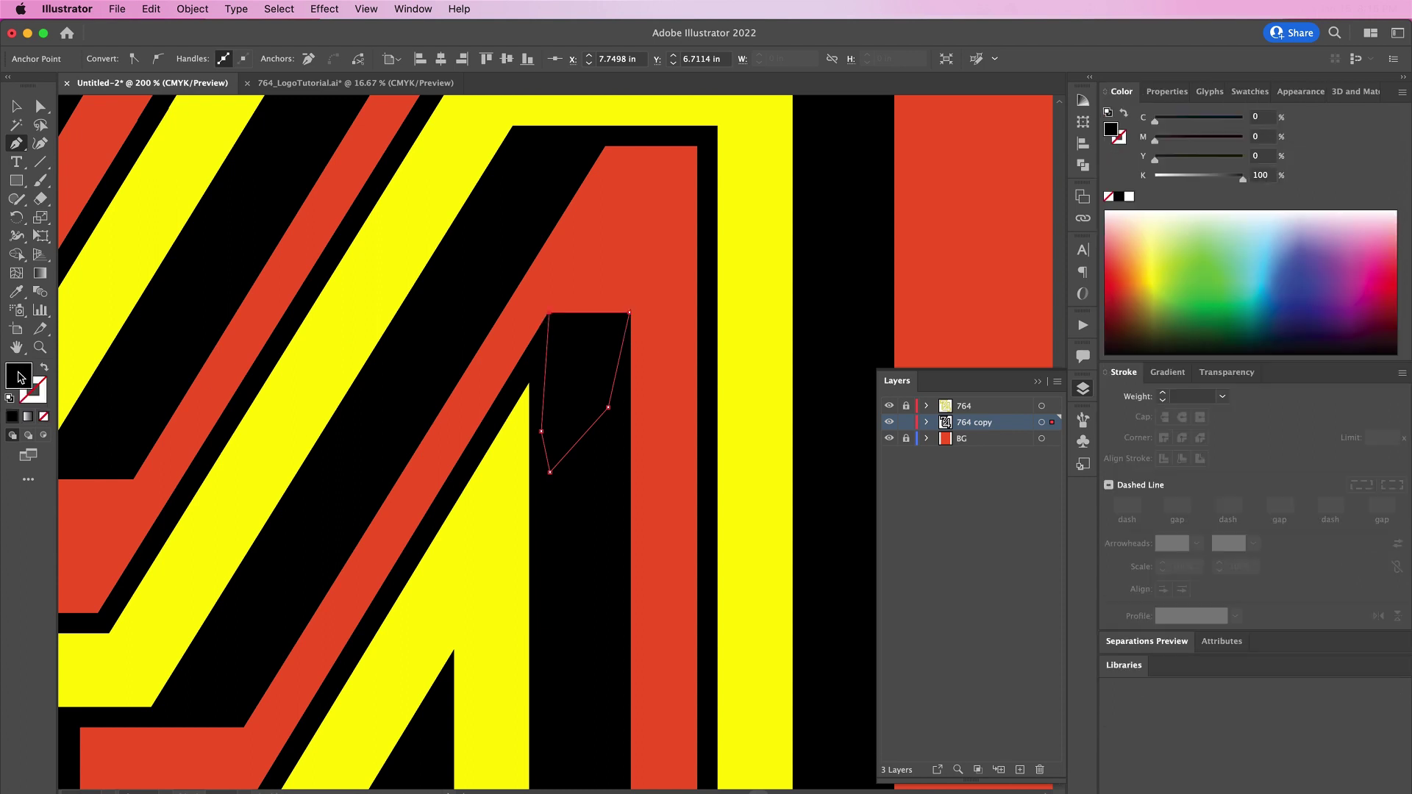
Step: Shift the black shadow shape up and raise its top-right anchor to meet the red band
click(16, 107)
click(508, 398)
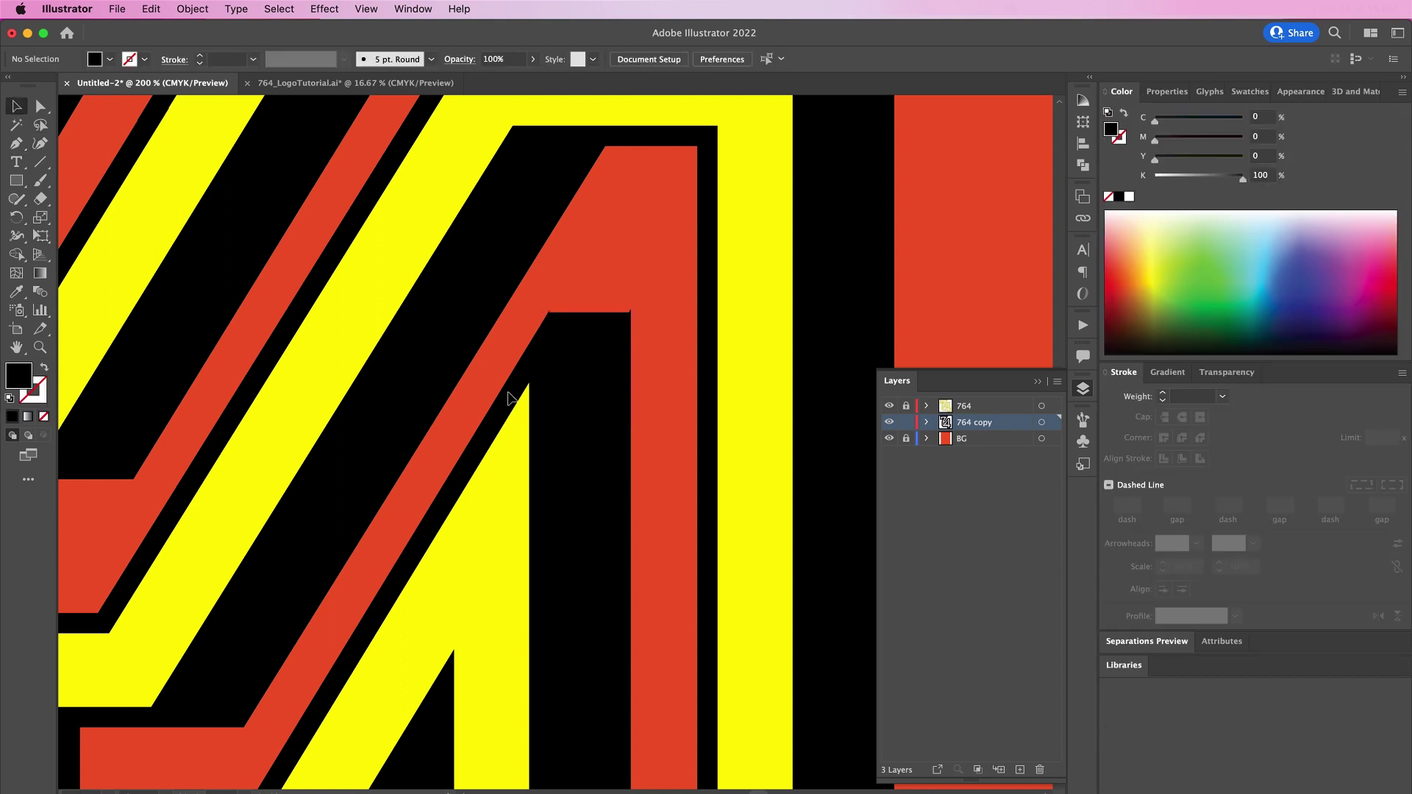
click(598, 354)
key(super+equal)
key(super+equal)
key(super+equal)
key(super+equal)
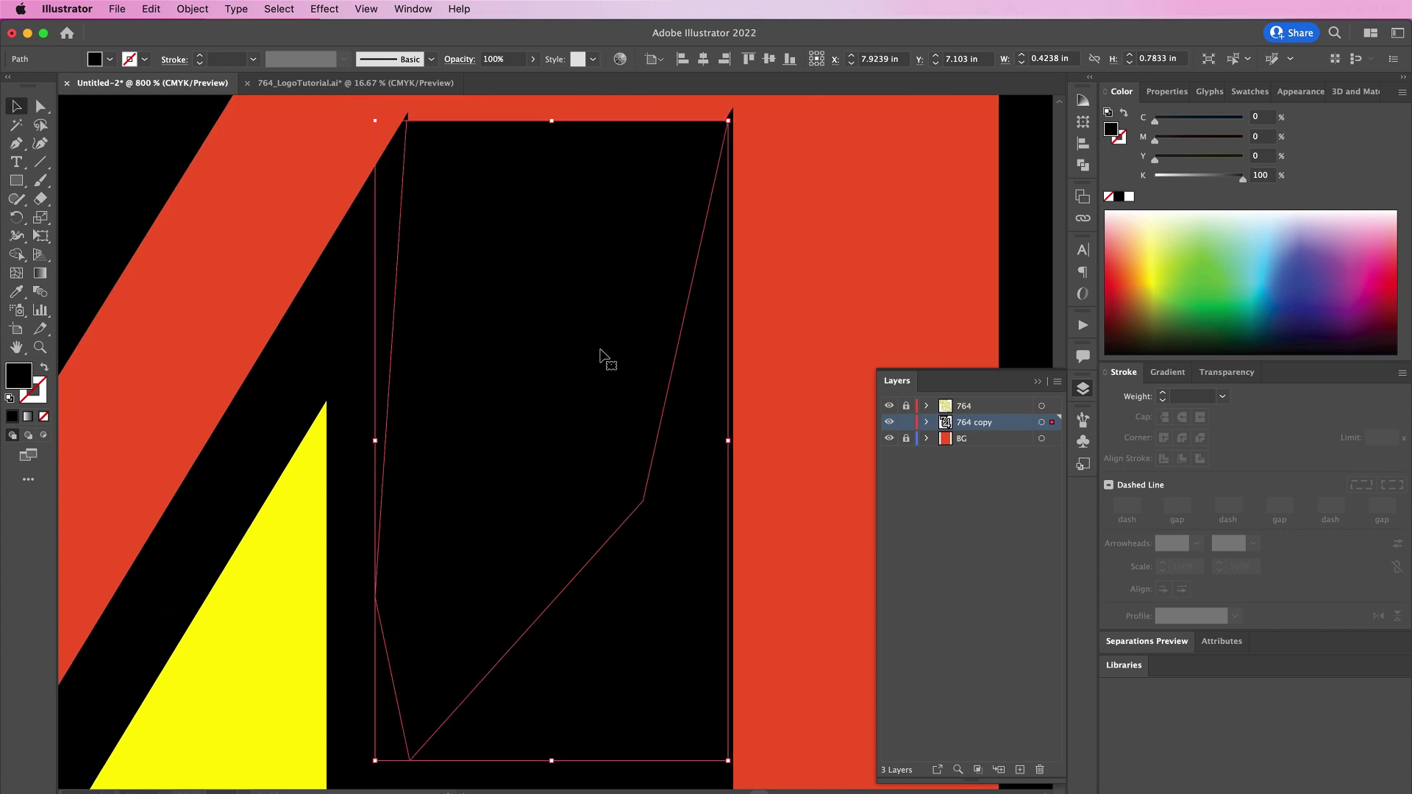
key(a)
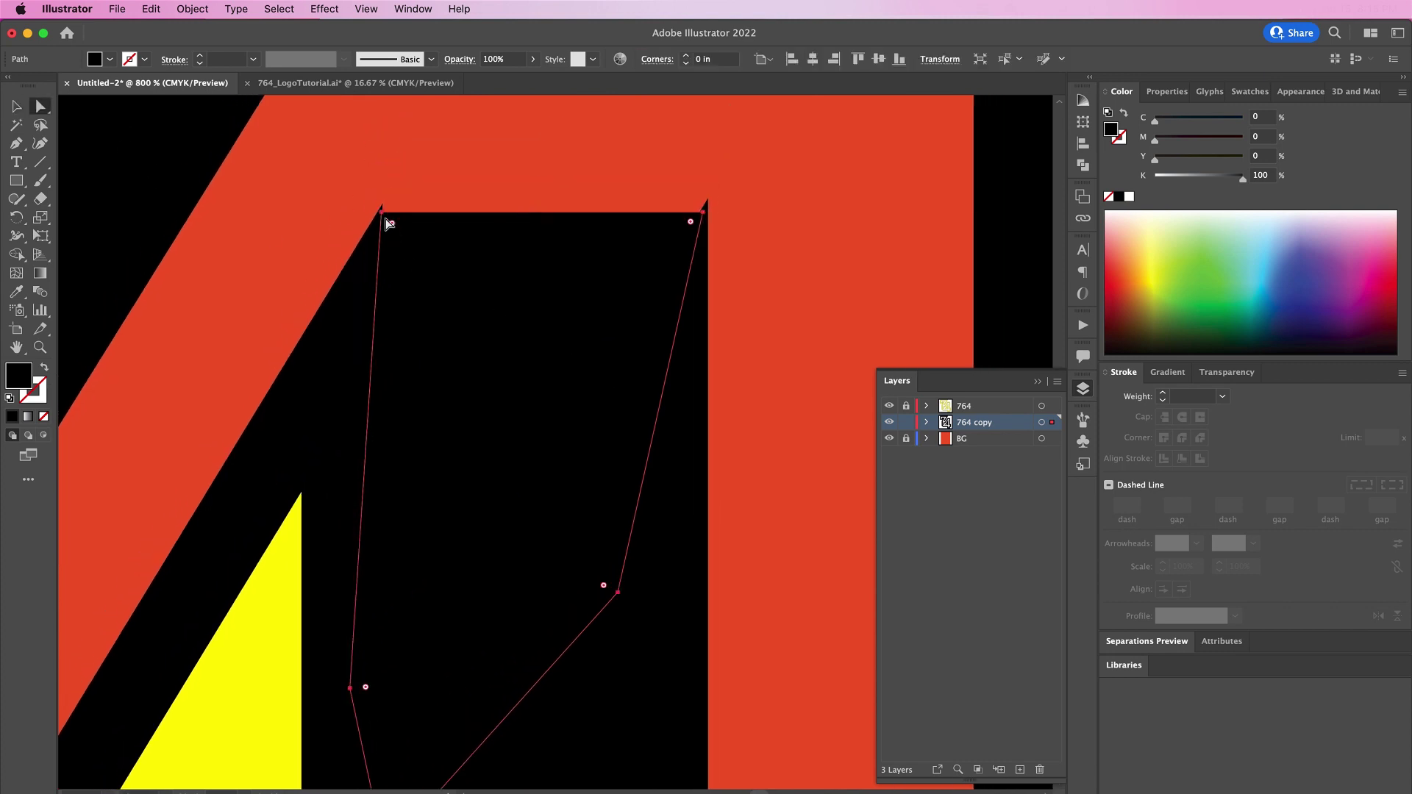
drag(384, 219, 386, 214)
click(703, 209)
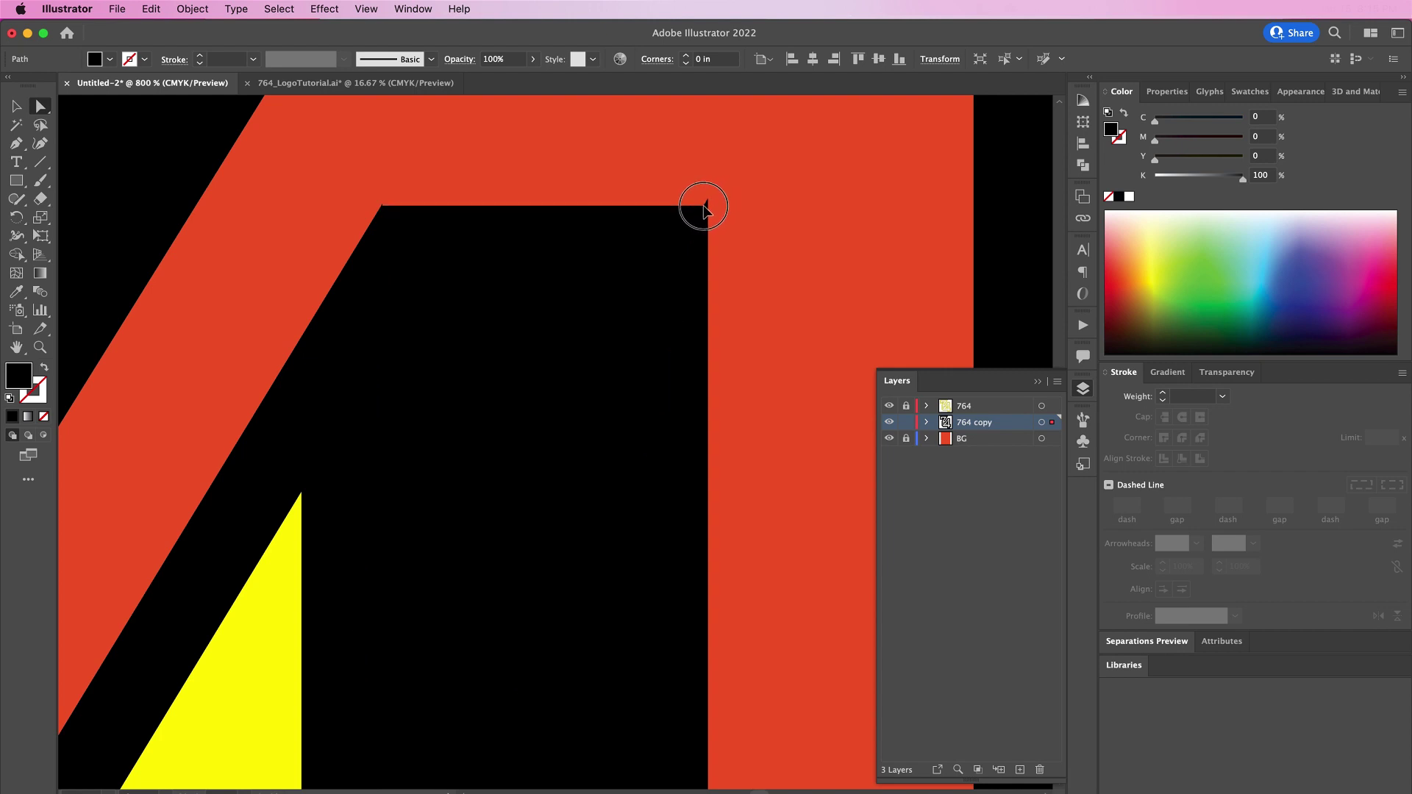
click(704, 210)
drag(704, 209, 708, 200)
click(758, 241)
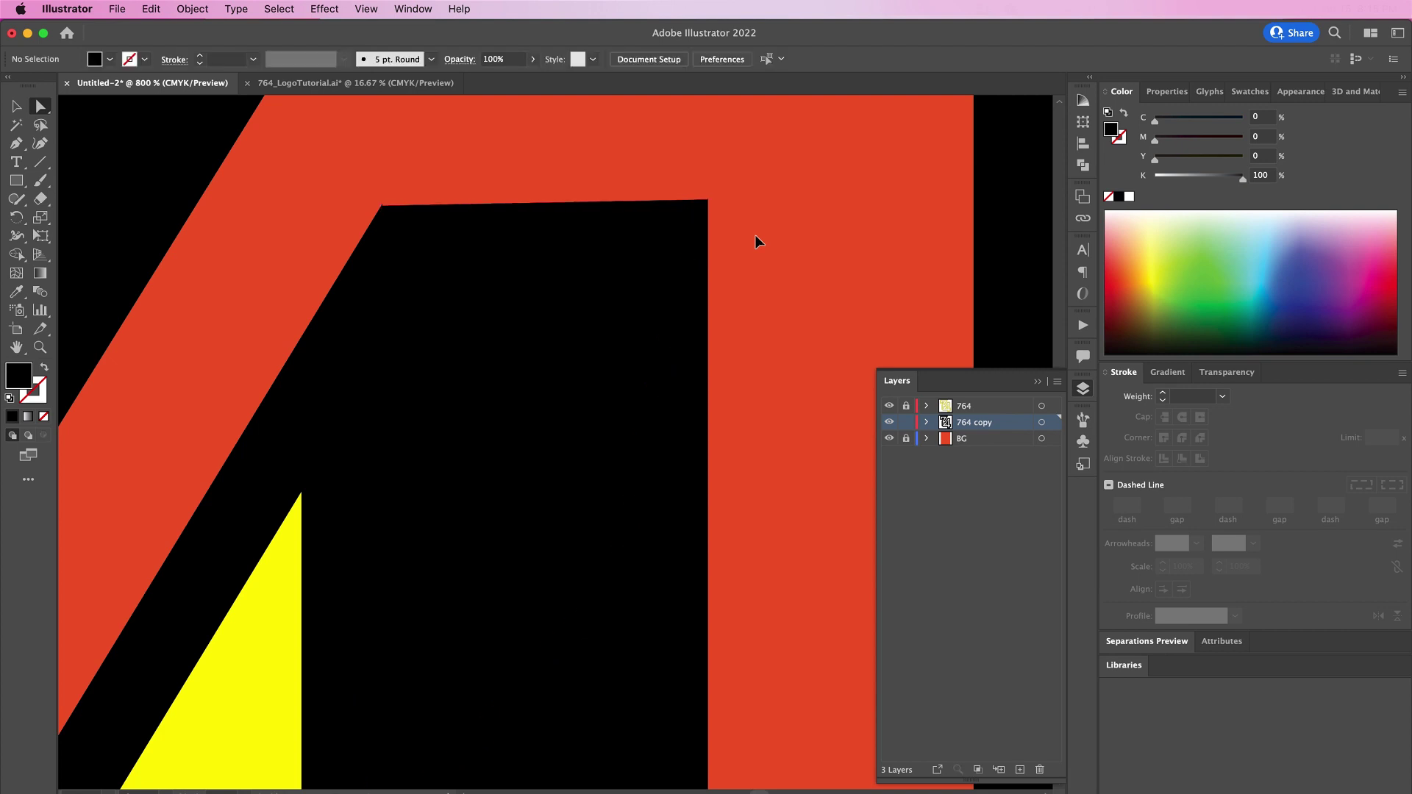
key(super+minus)
key(super+minus)
key(super+minus)
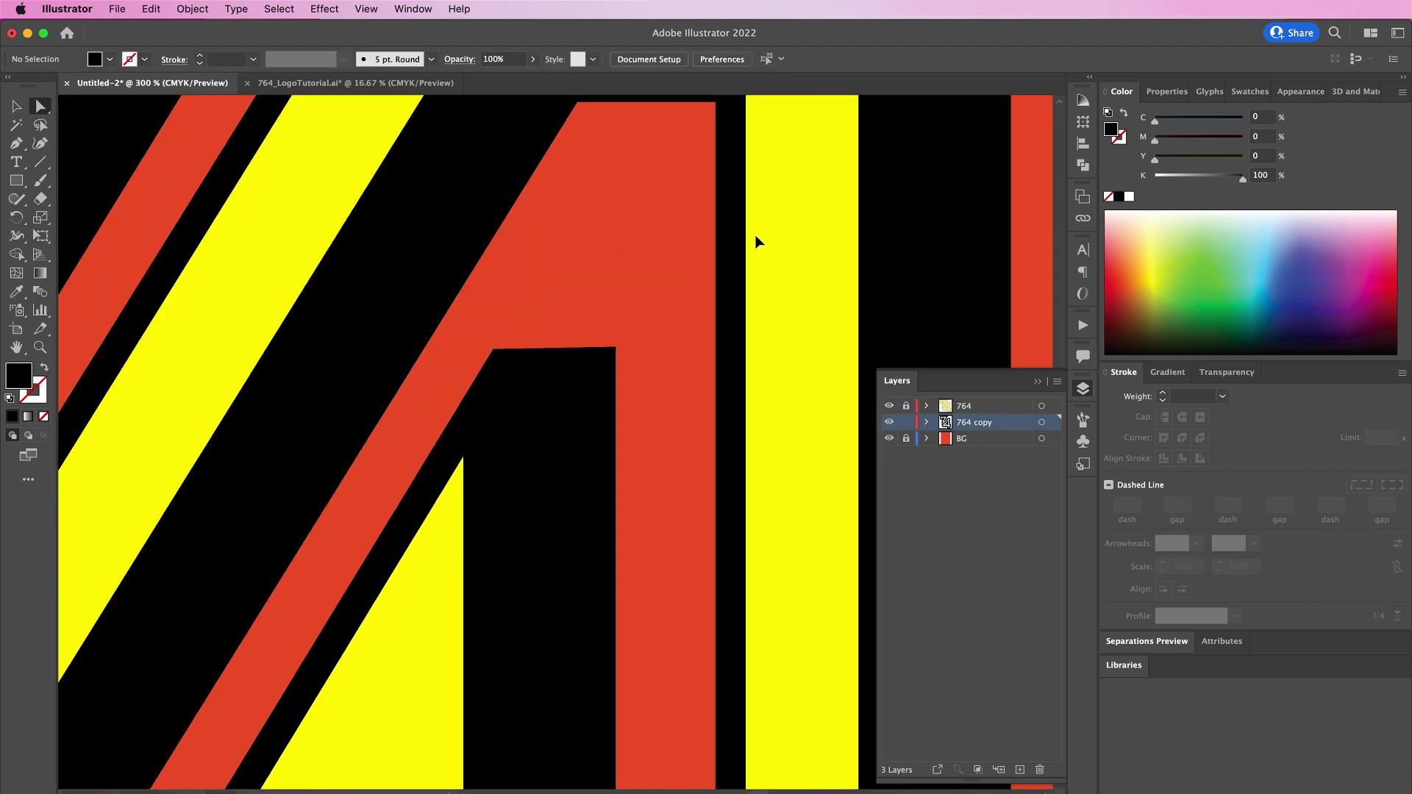
key(super+minus)
key(super+minus)
key(super+minus)
key(super+minus)
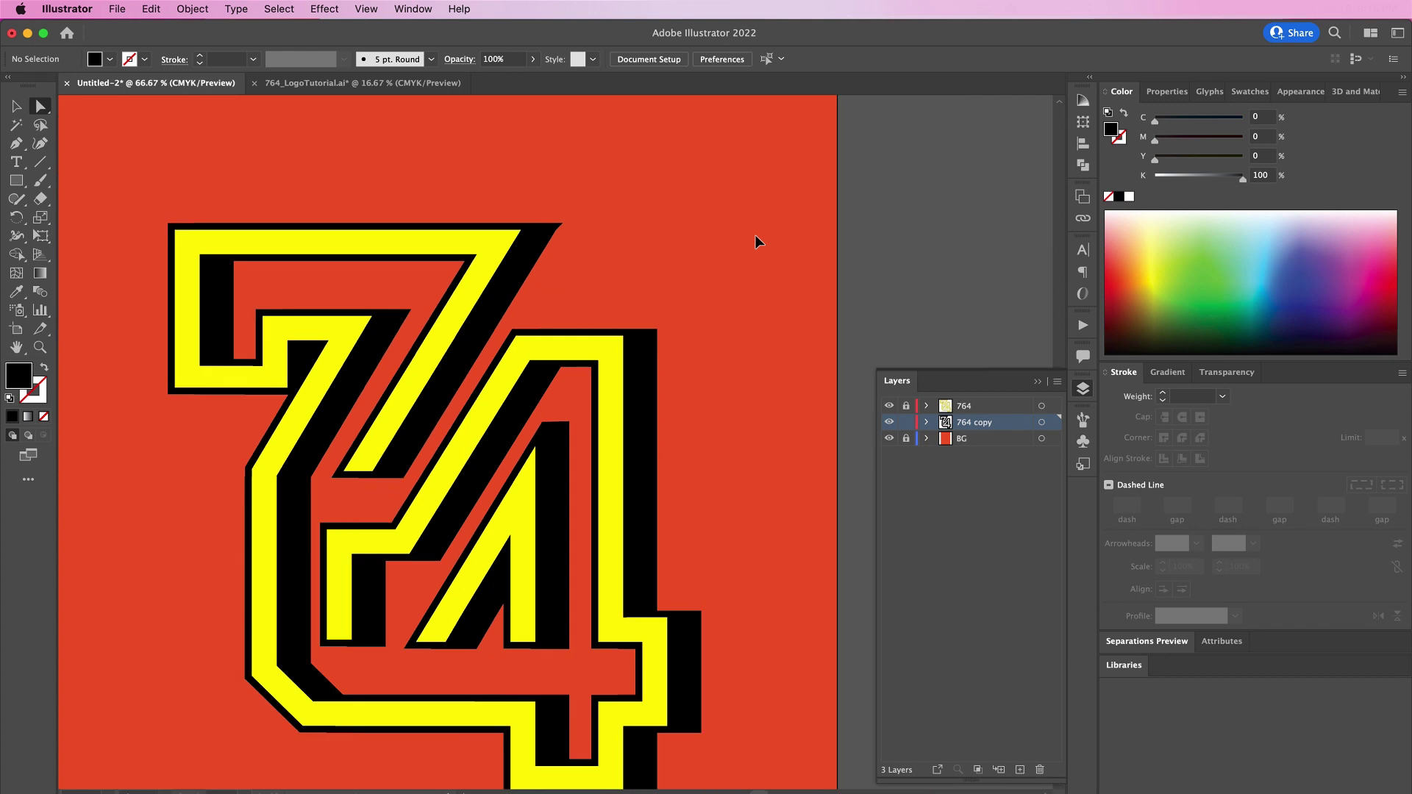
key(super+minus)
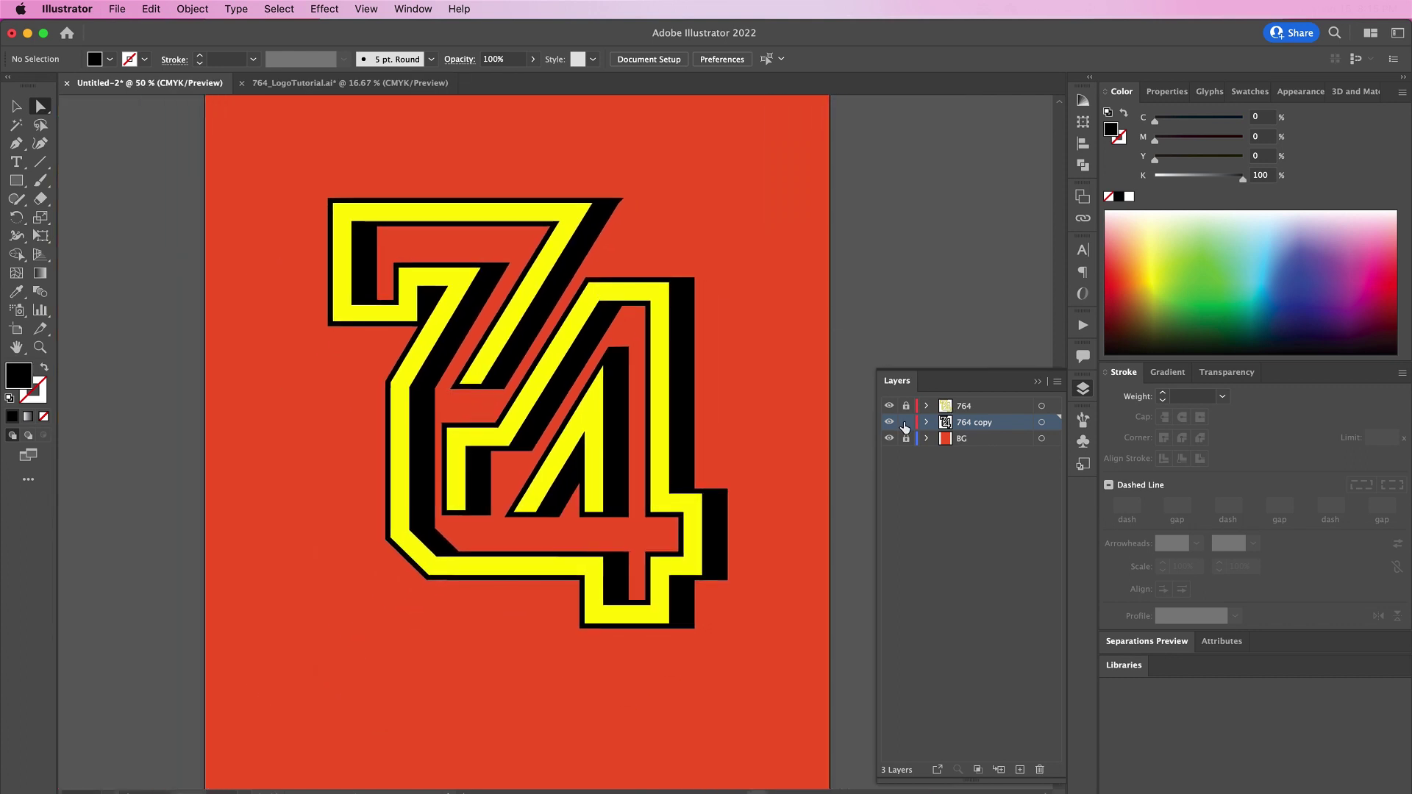
Step: Create a new layer named Gradient
key(super+l)
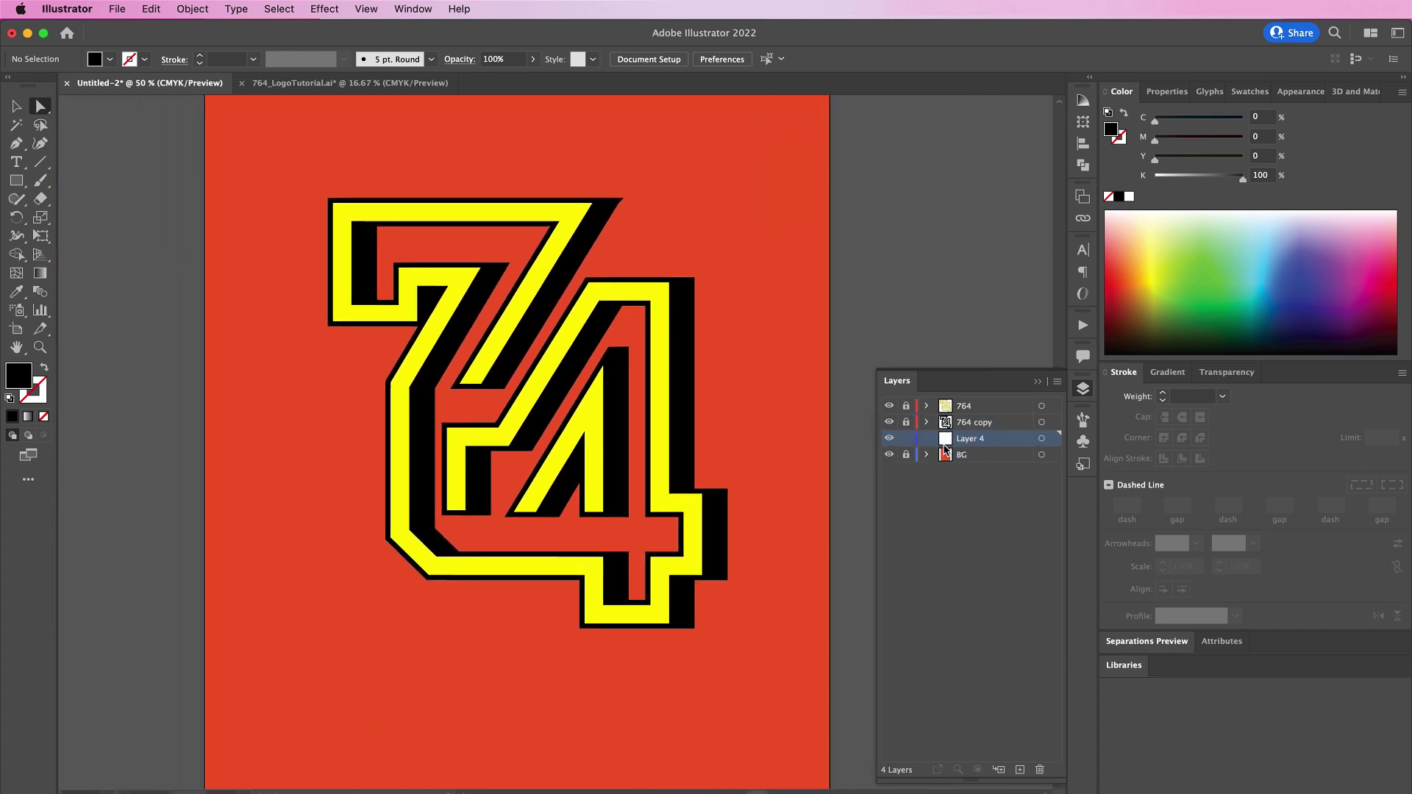
double_click(972, 440)
text(Gradient)
key(Return)
Step: Trace a pen shape around the inside of the 74's yellow outline
key(p)
click(661, 292)
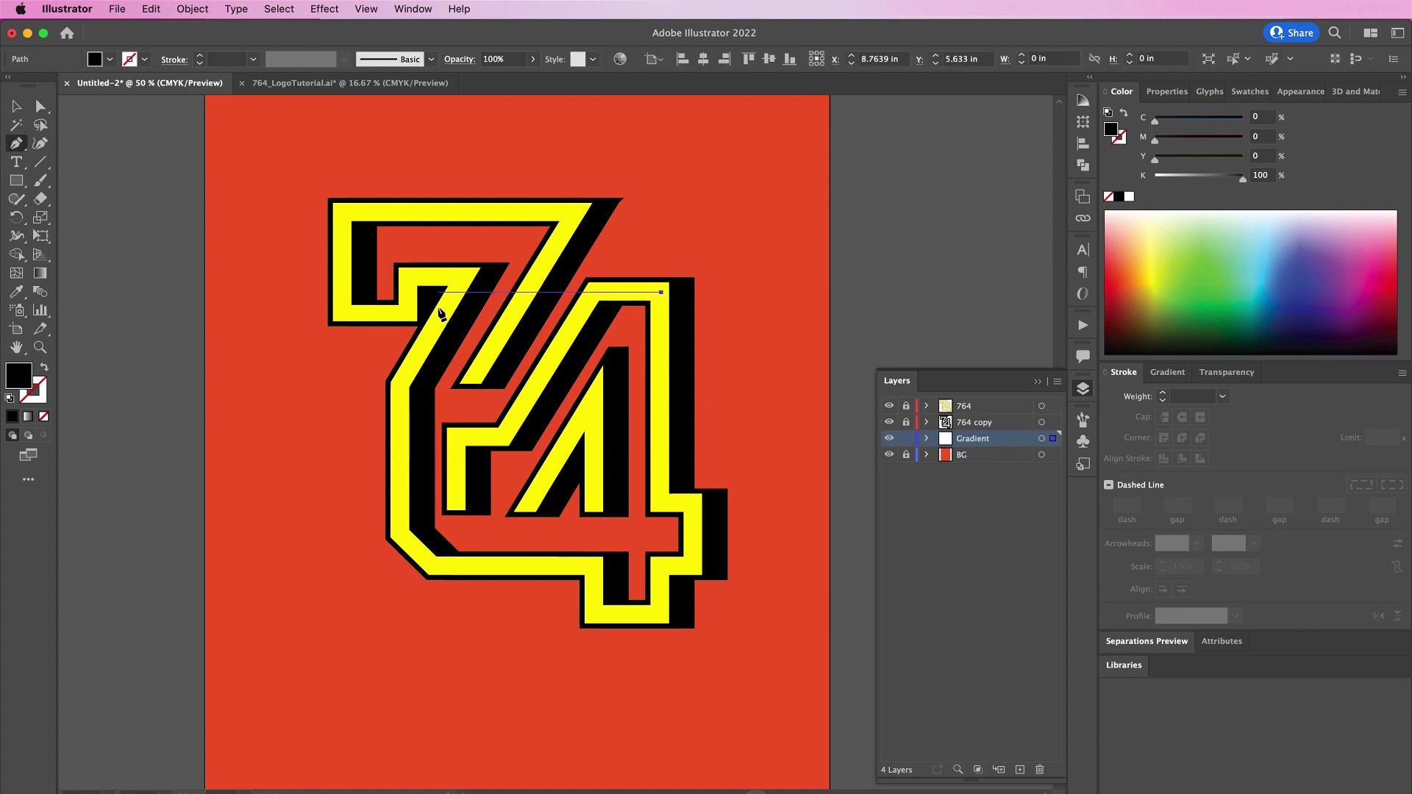
click(451, 309)
click(402, 385)
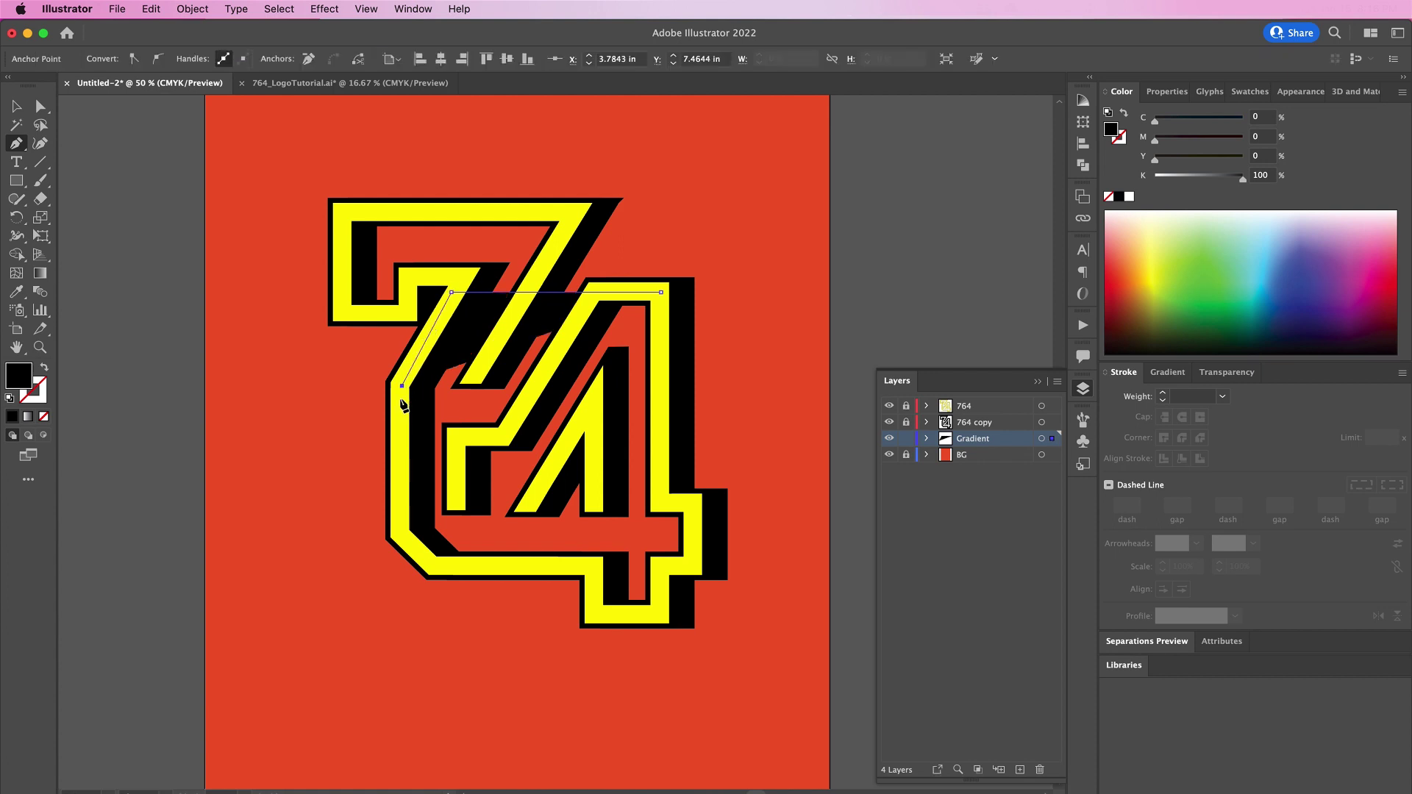
click(398, 534)
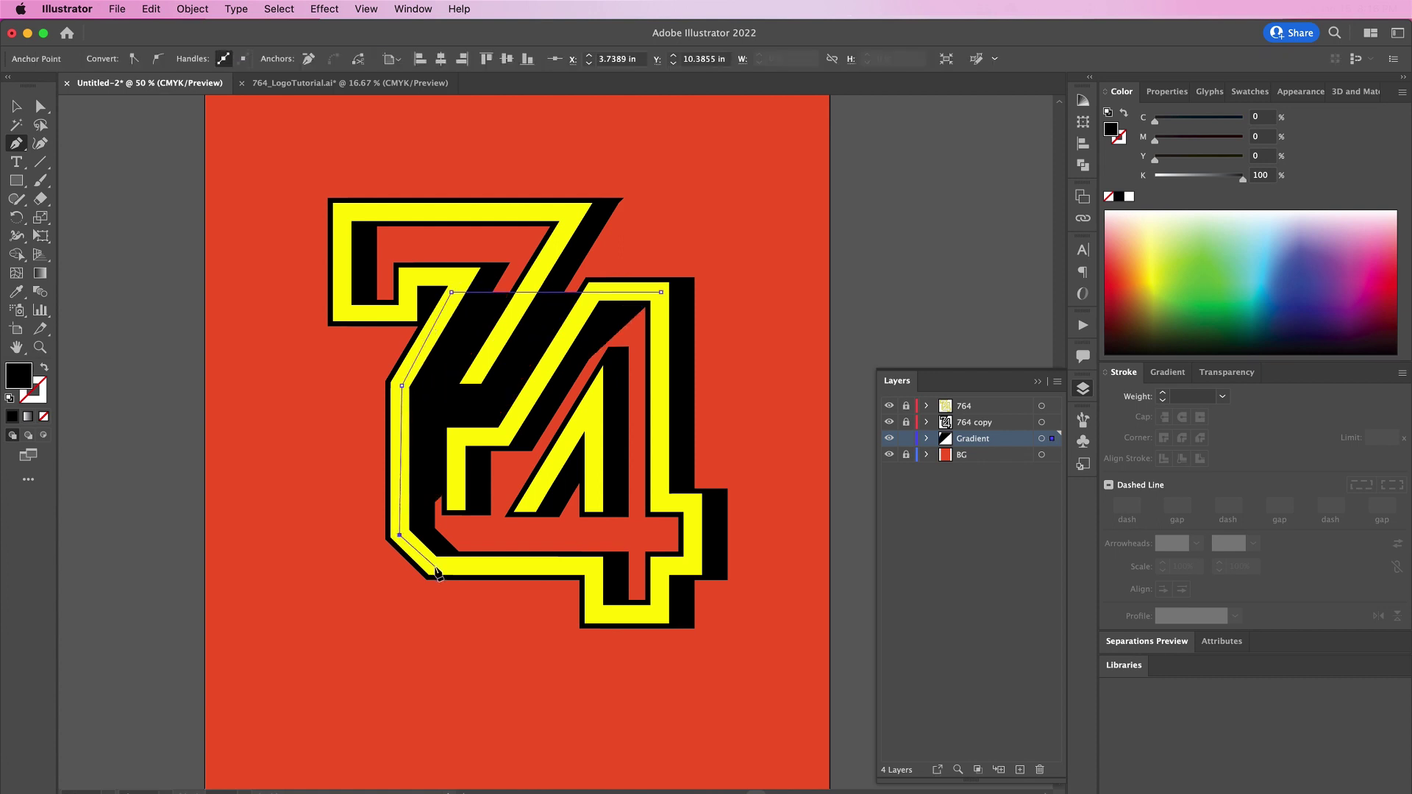
click(436, 567)
click(595, 567)
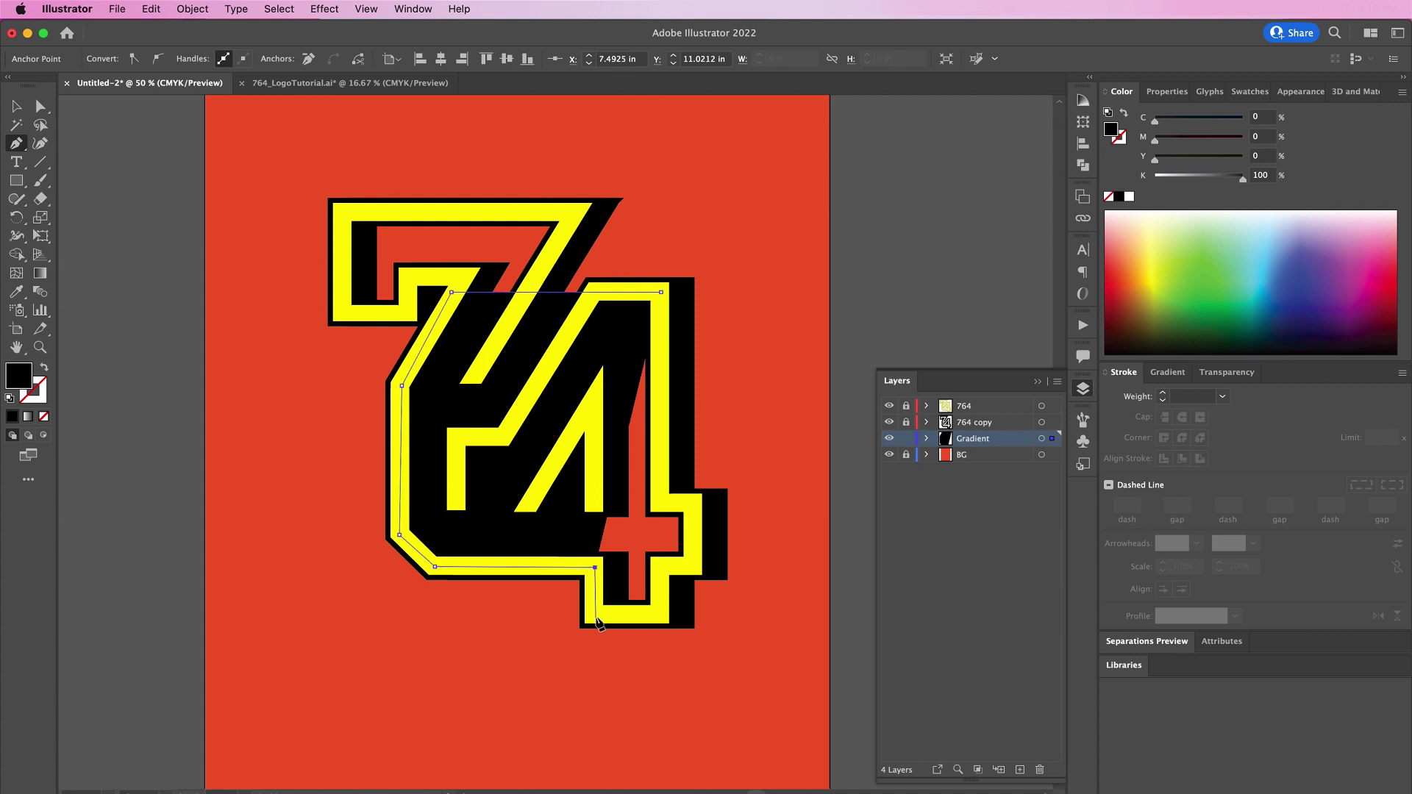
click(595, 615)
click(663, 614)
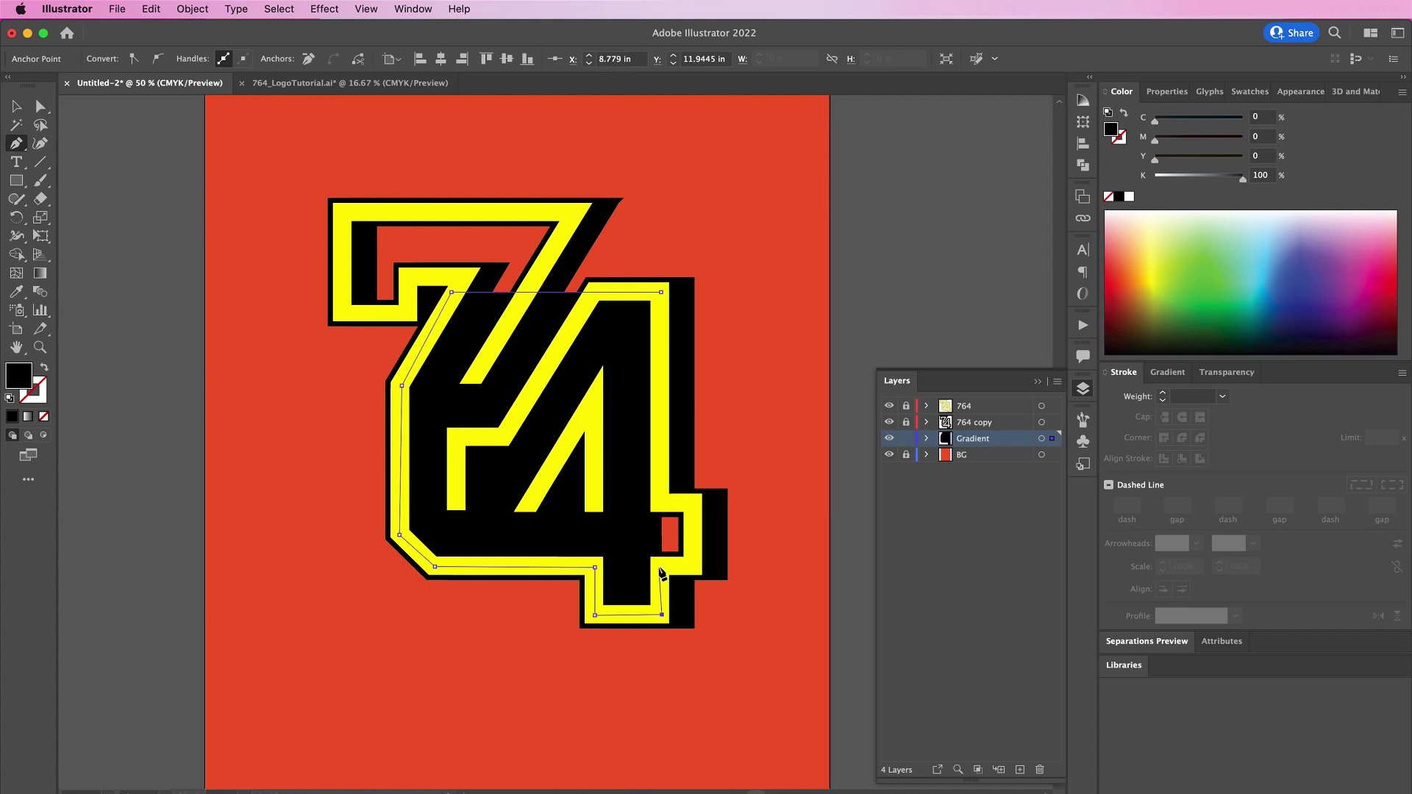
click(659, 568)
click(695, 567)
click(692, 504)
click(659, 503)
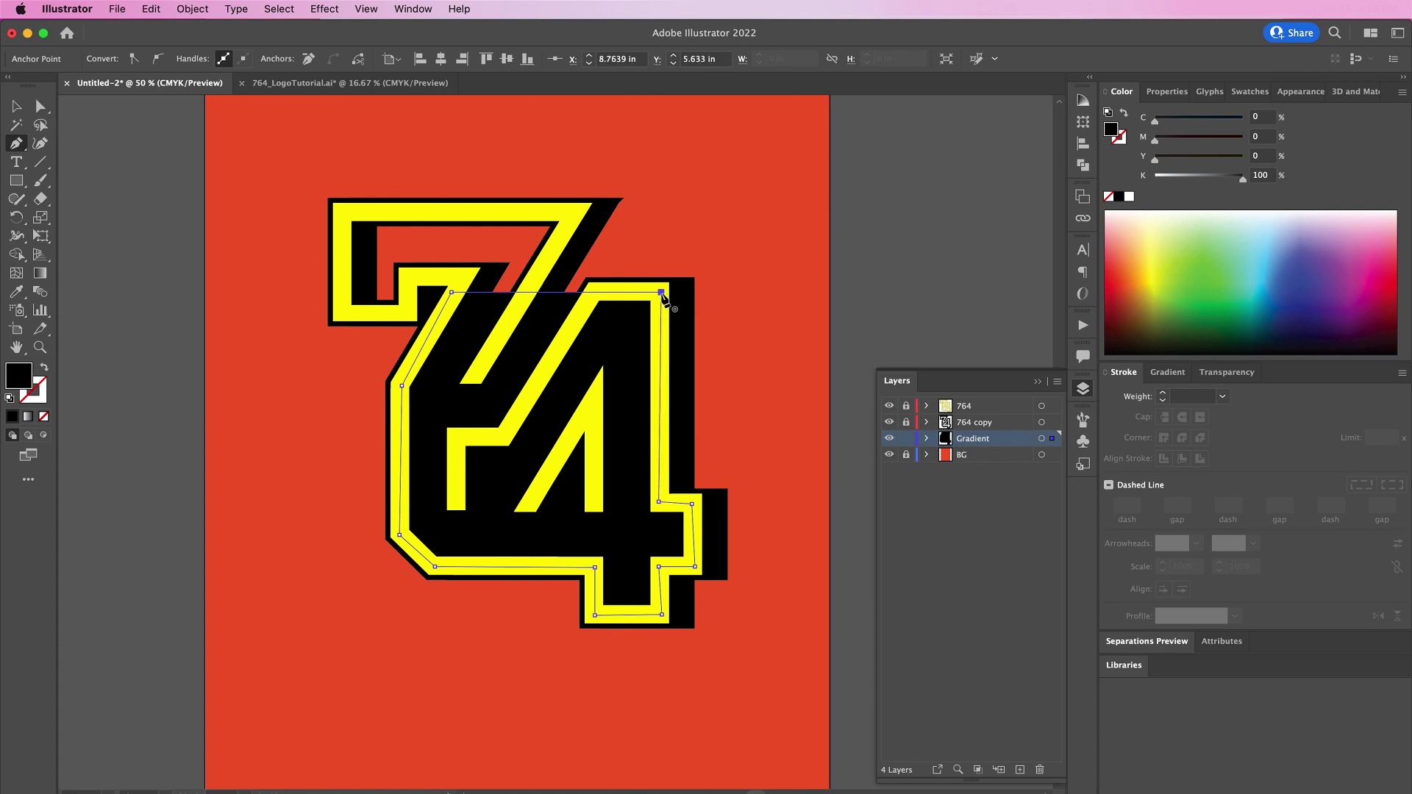
Step: Apply a gradient fill running yellow to orange to red
click(1176, 373)
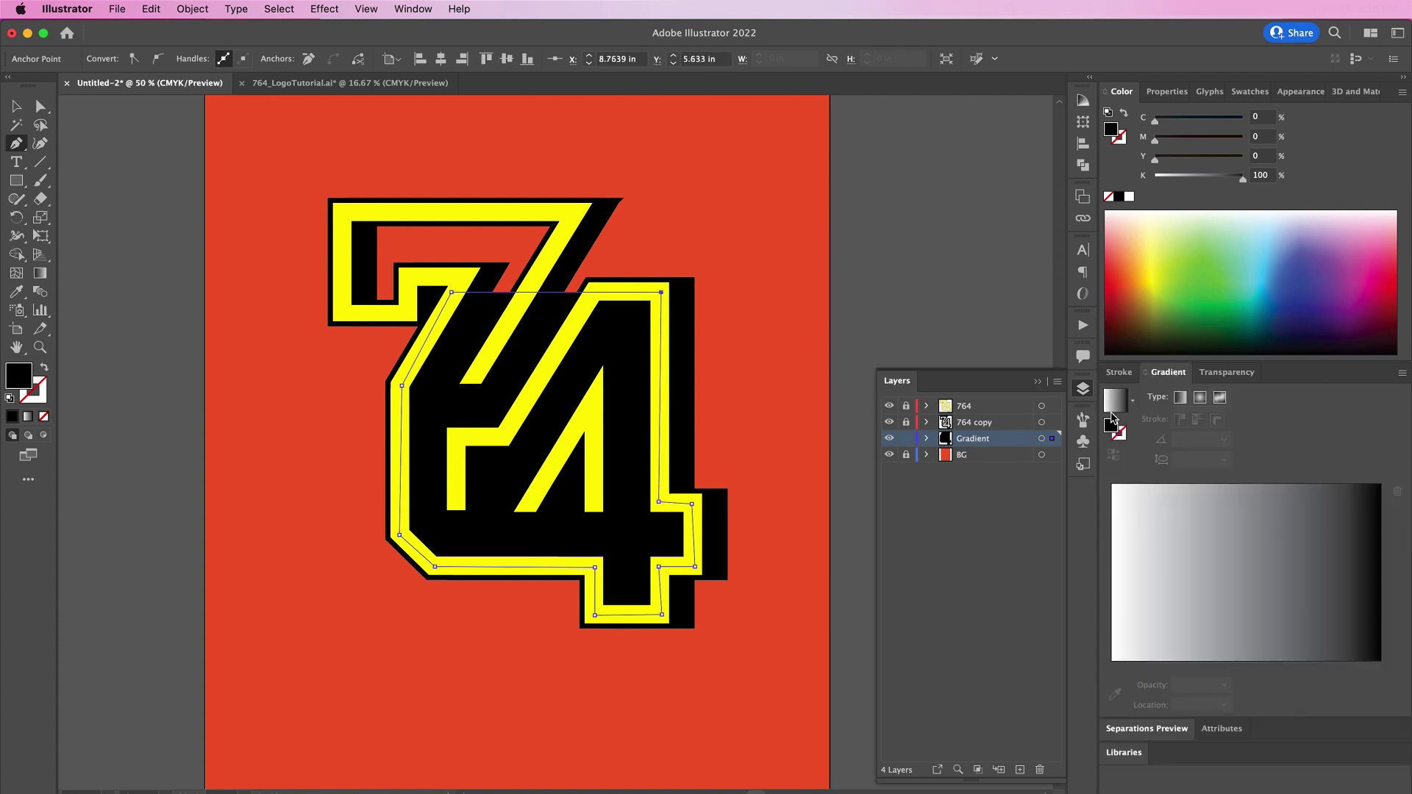
click(1117, 404)
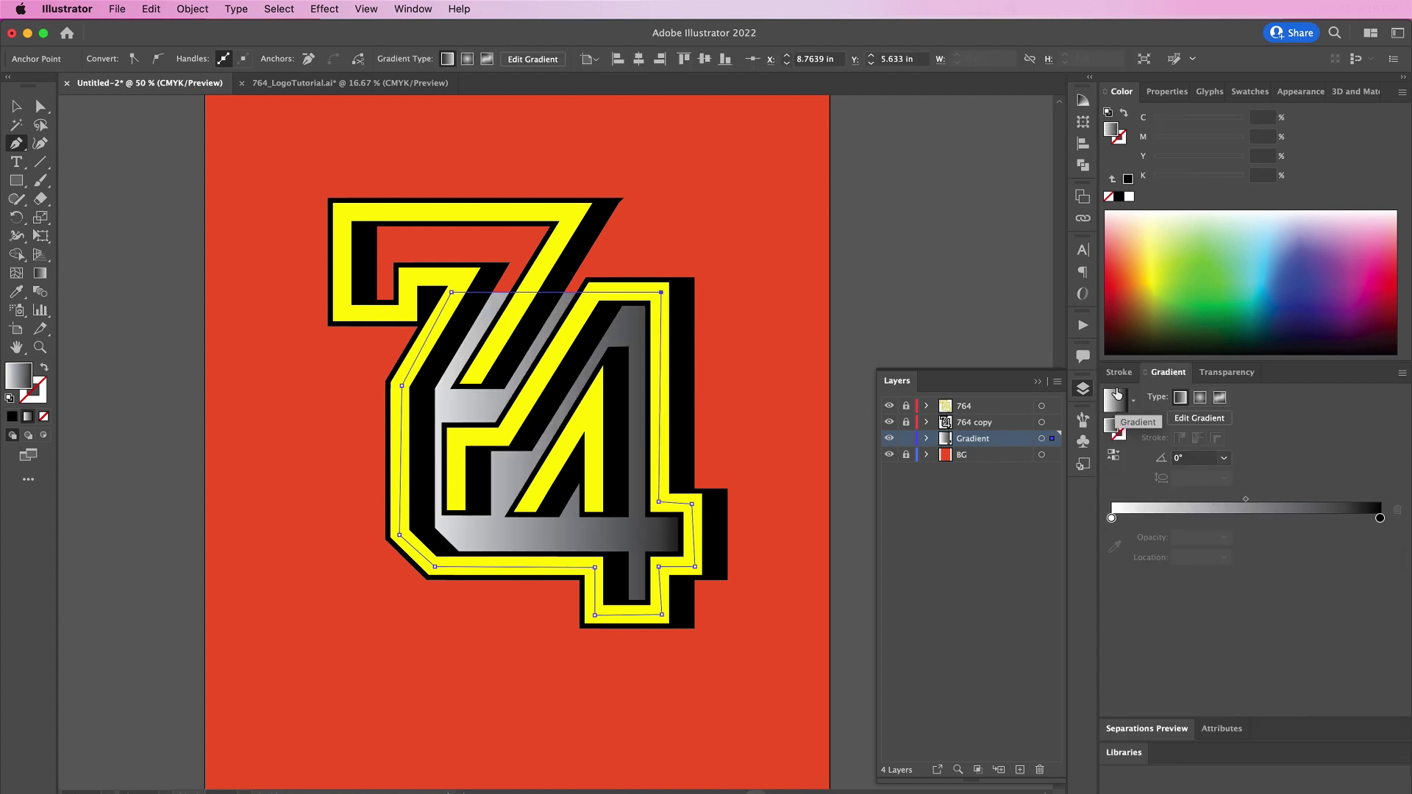
click(1243, 93)
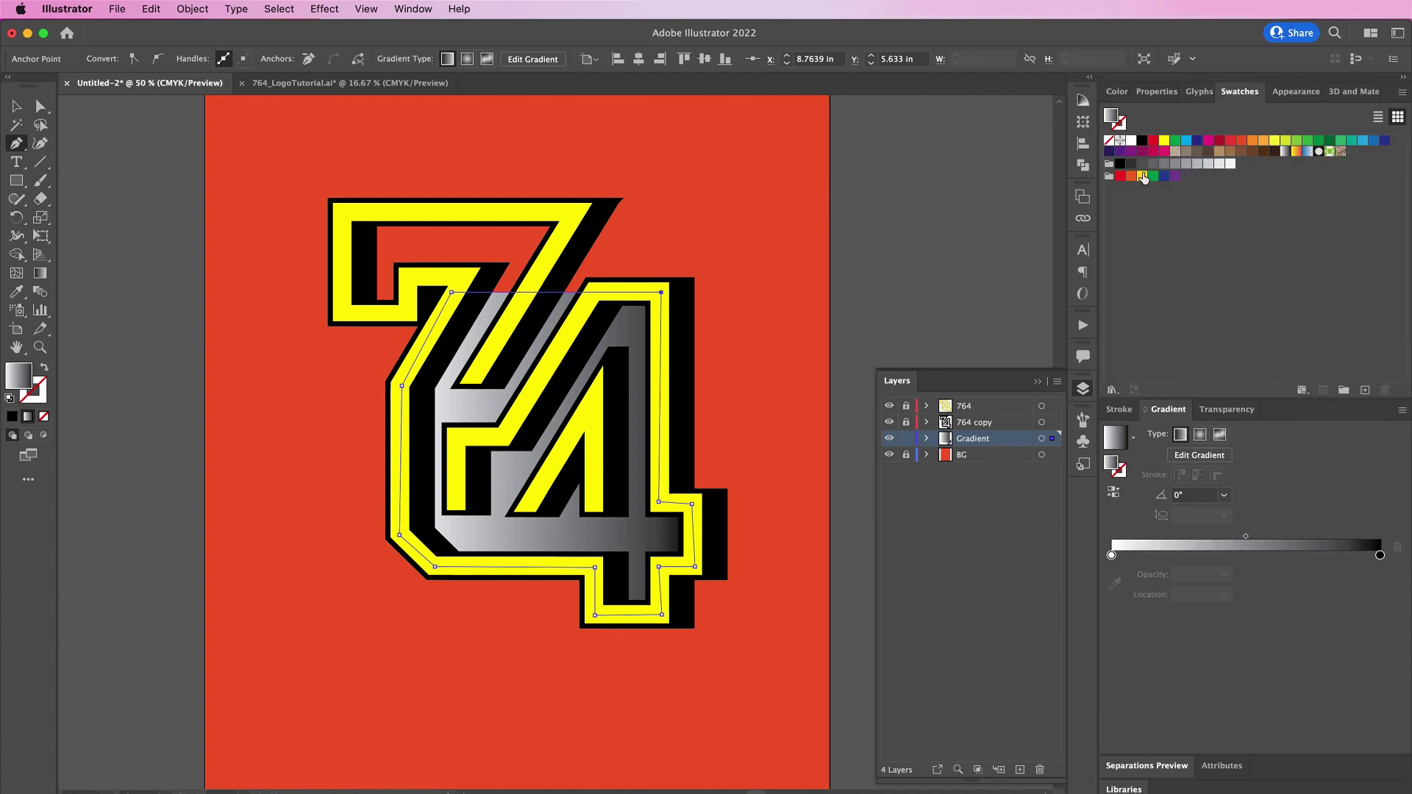
drag(1142, 184, 1112, 555)
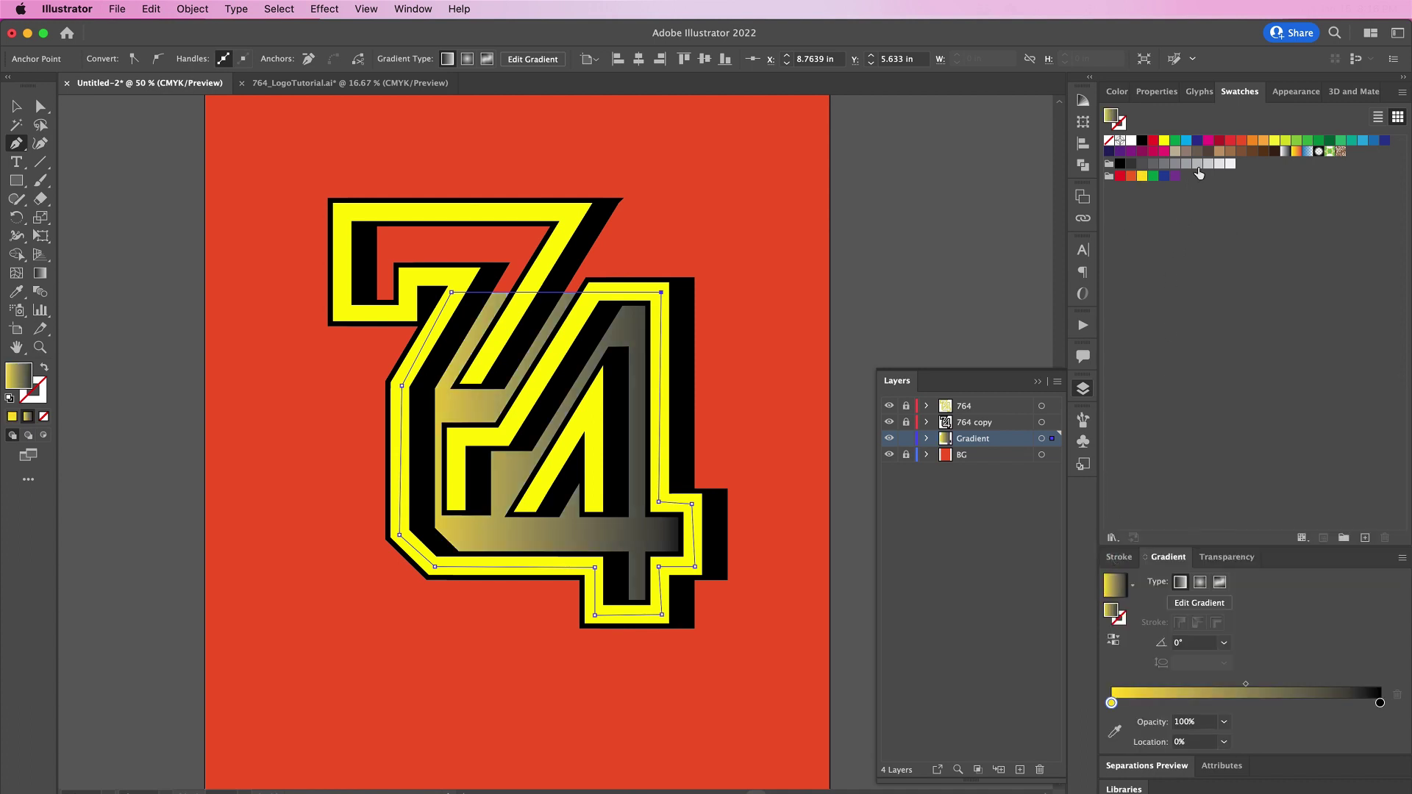
drag(1265, 145, 1243, 704)
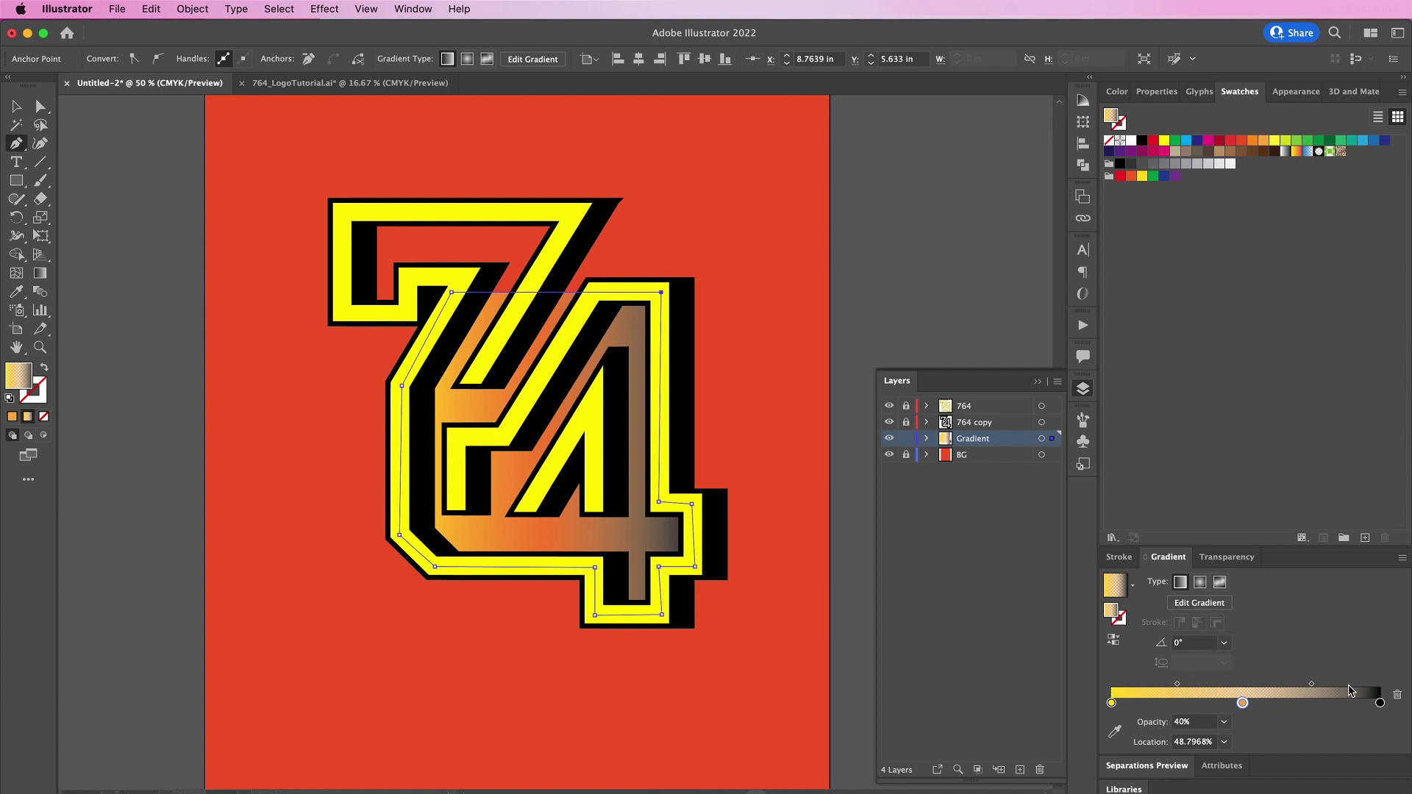
click(1380, 703)
click(1241, 142)
drag(1241, 142, 1382, 706)
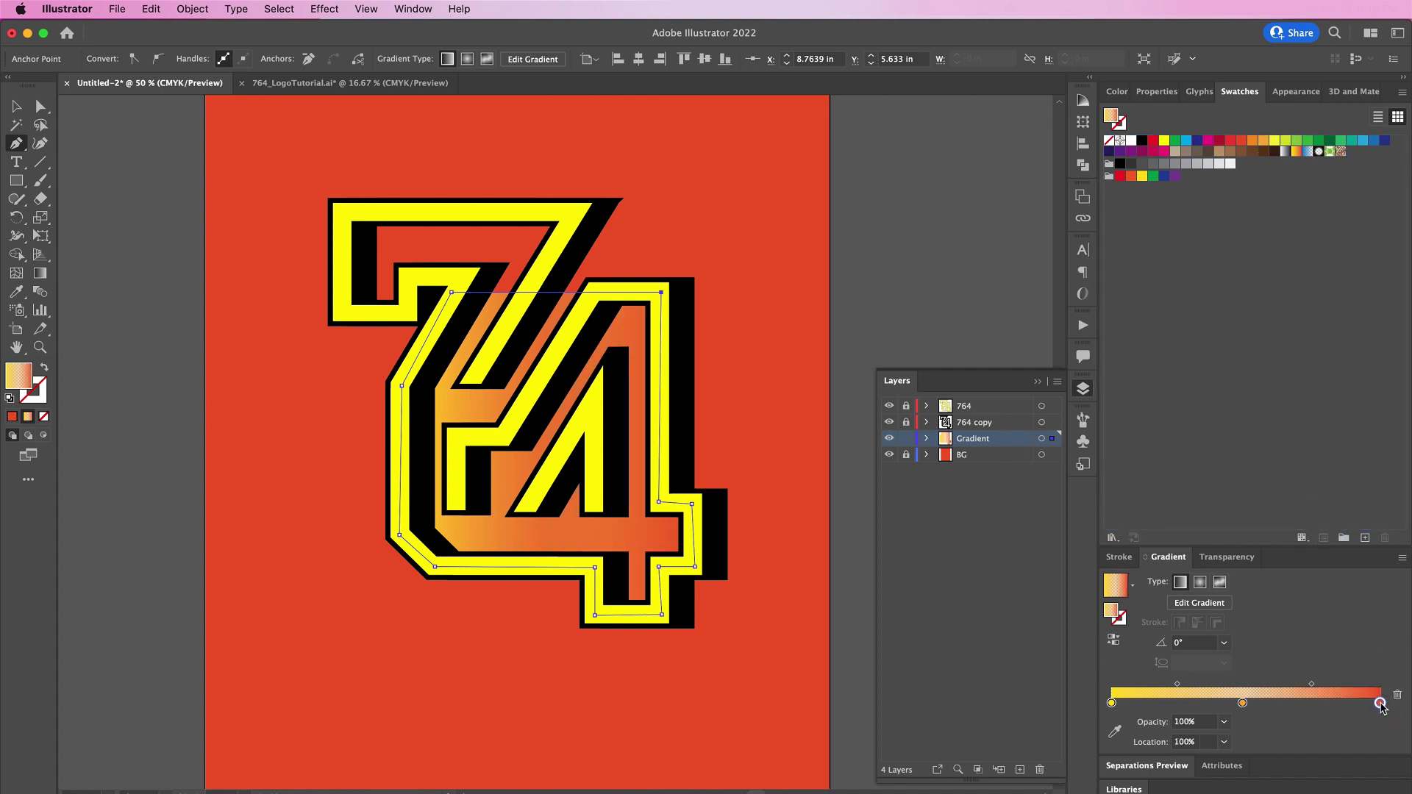
Step: Set the red end stop to 0% opacity, keep orange opaque, and angle the gradient 90°
click(1226, 726)
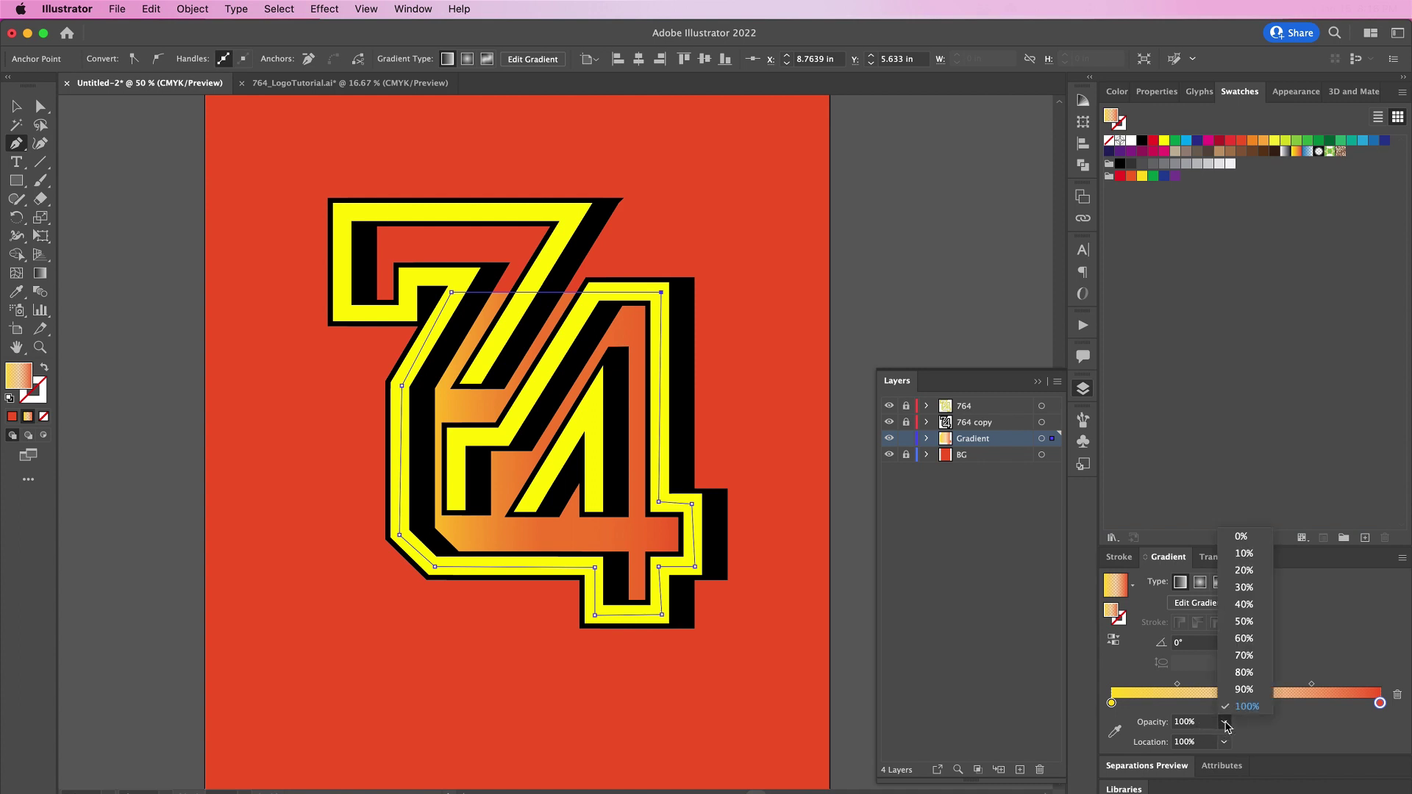
click(1246, 544)
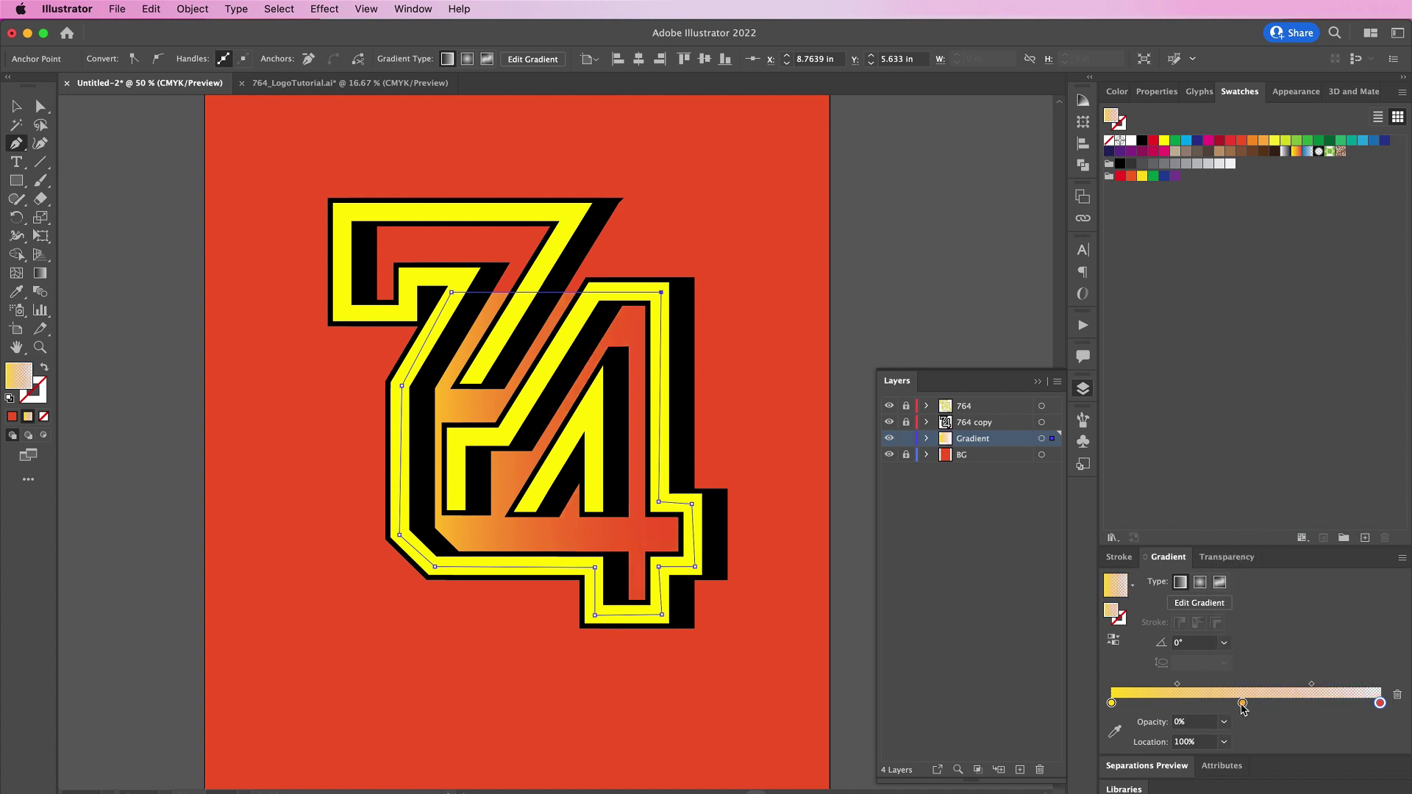
click(1242, 704)
click(1224, 722)
click(1245, 545)
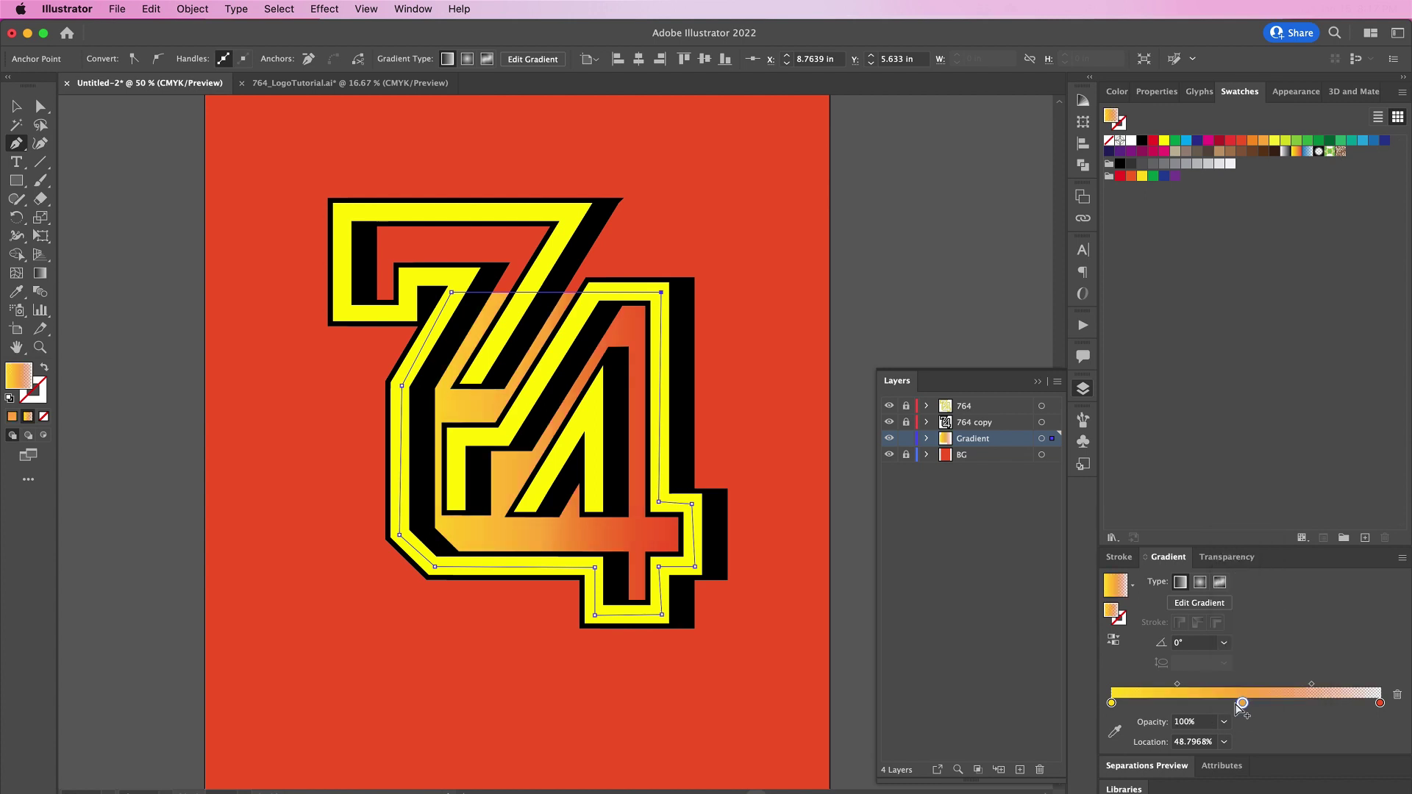
click(1193, 643)
key(Return)
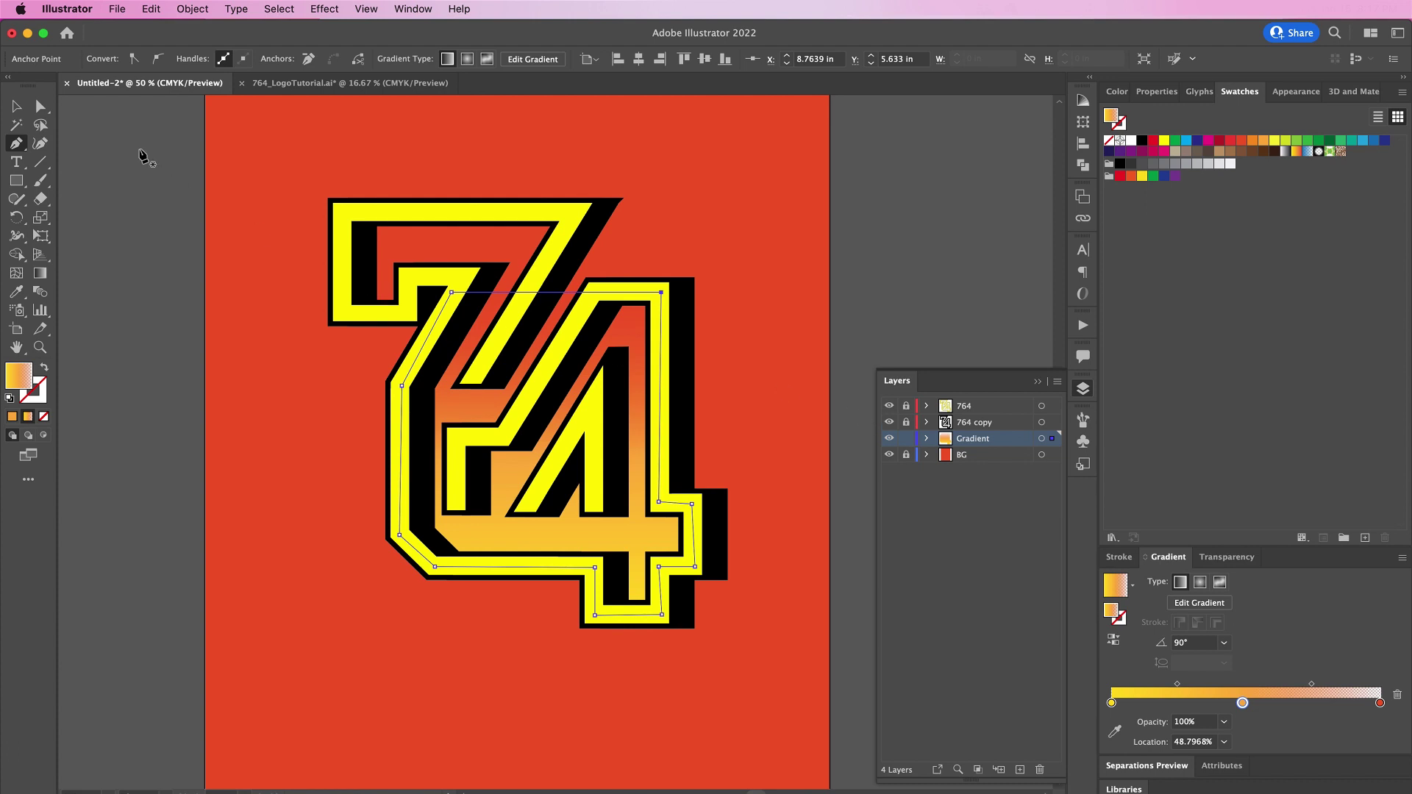
click(15, 109)
Step: Add a Checkered Pattern layer above Gradient and lock the Gradient layer
click(273, 404)
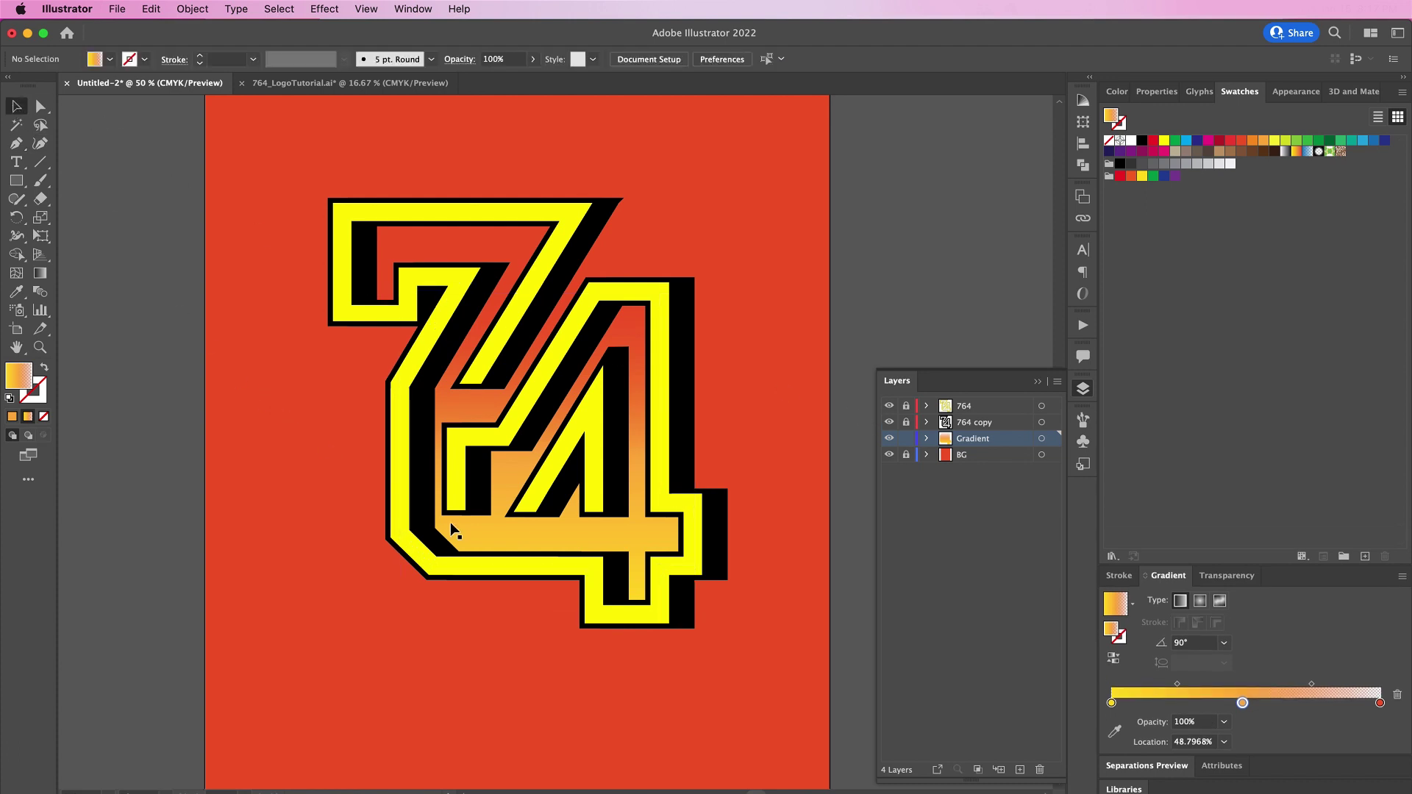
click(1020, 769)
click(906, 455)
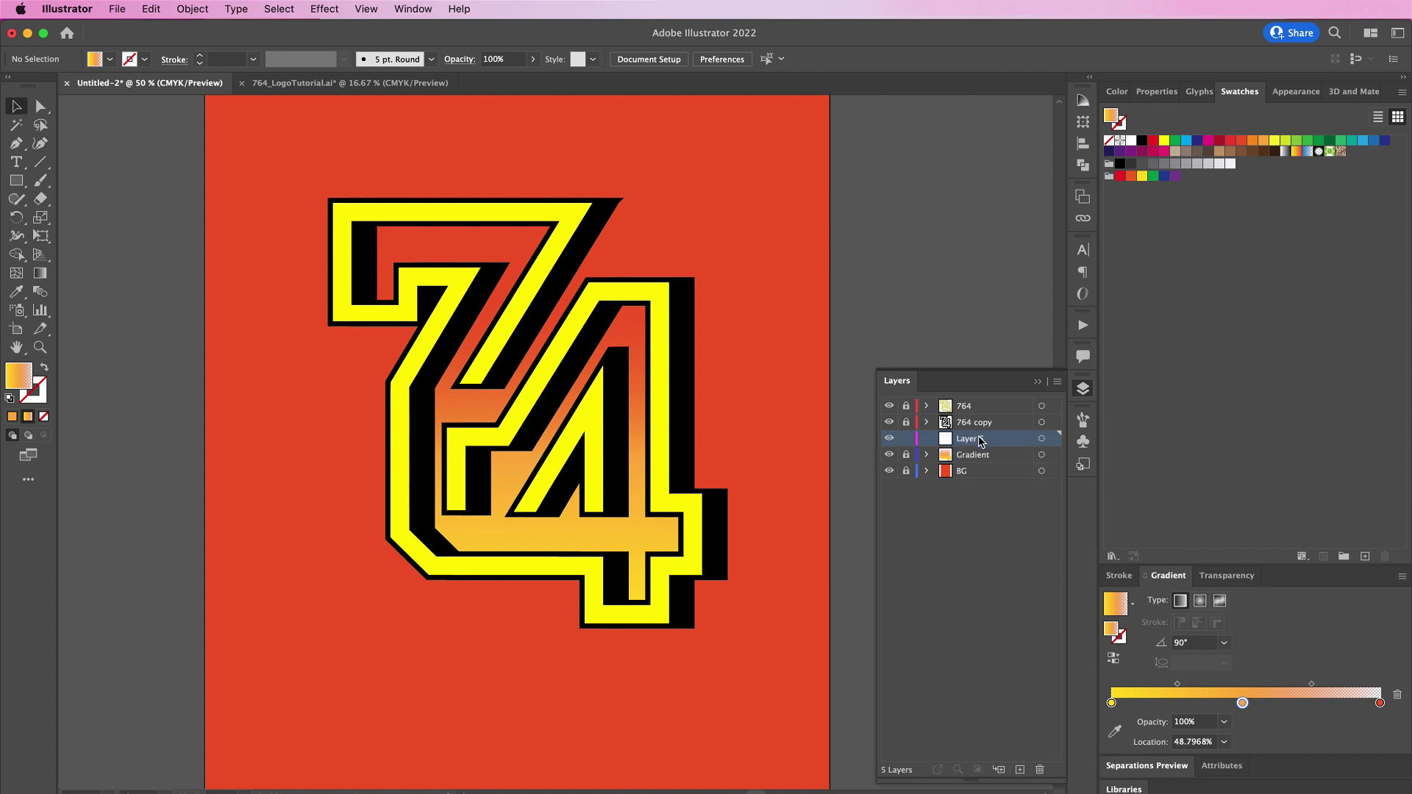
double_click(980, 441)
text(Checkered Pattern)
key(Return)
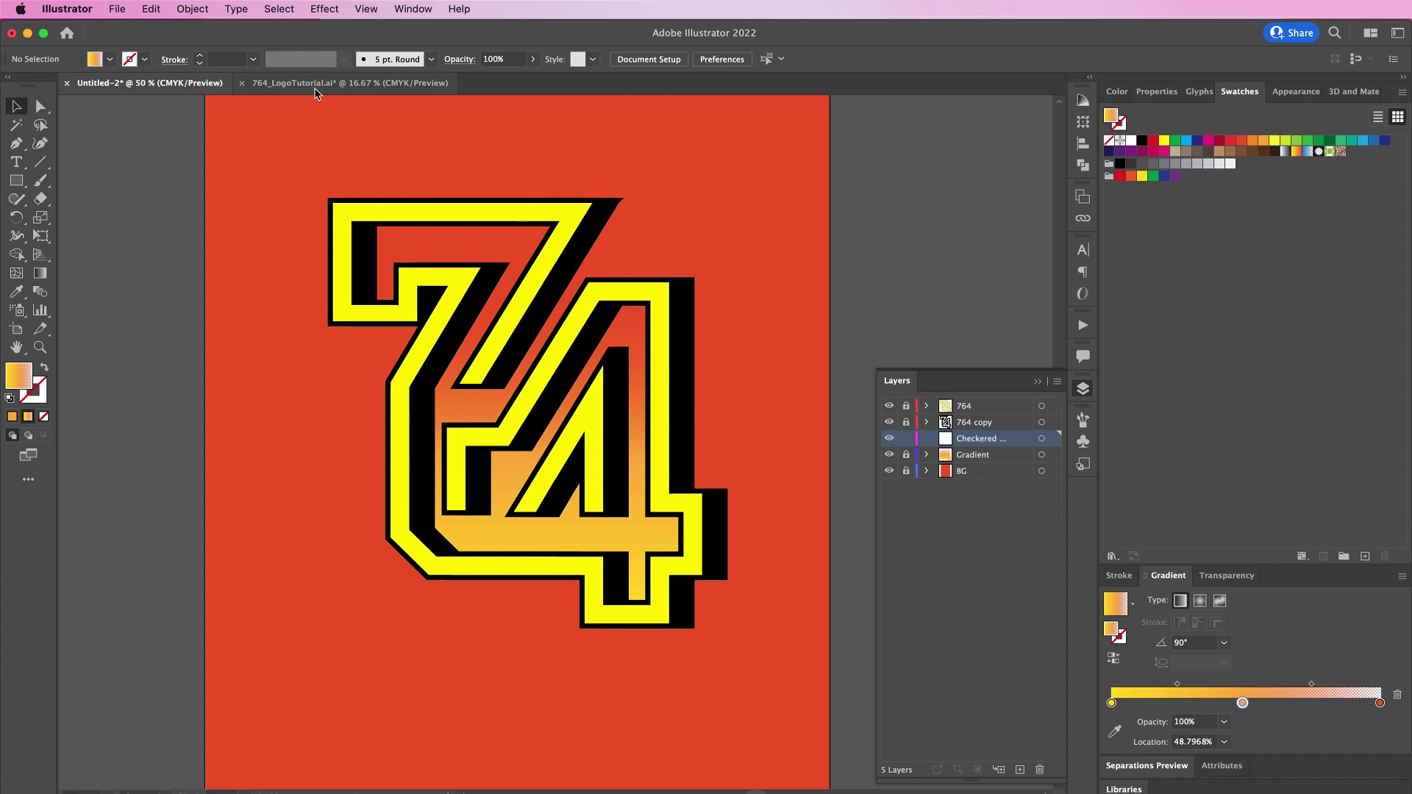
Step: Close 764_LogoTutorial without saving and bring up the Open dialog
click(241, 84)
click(692, 451)
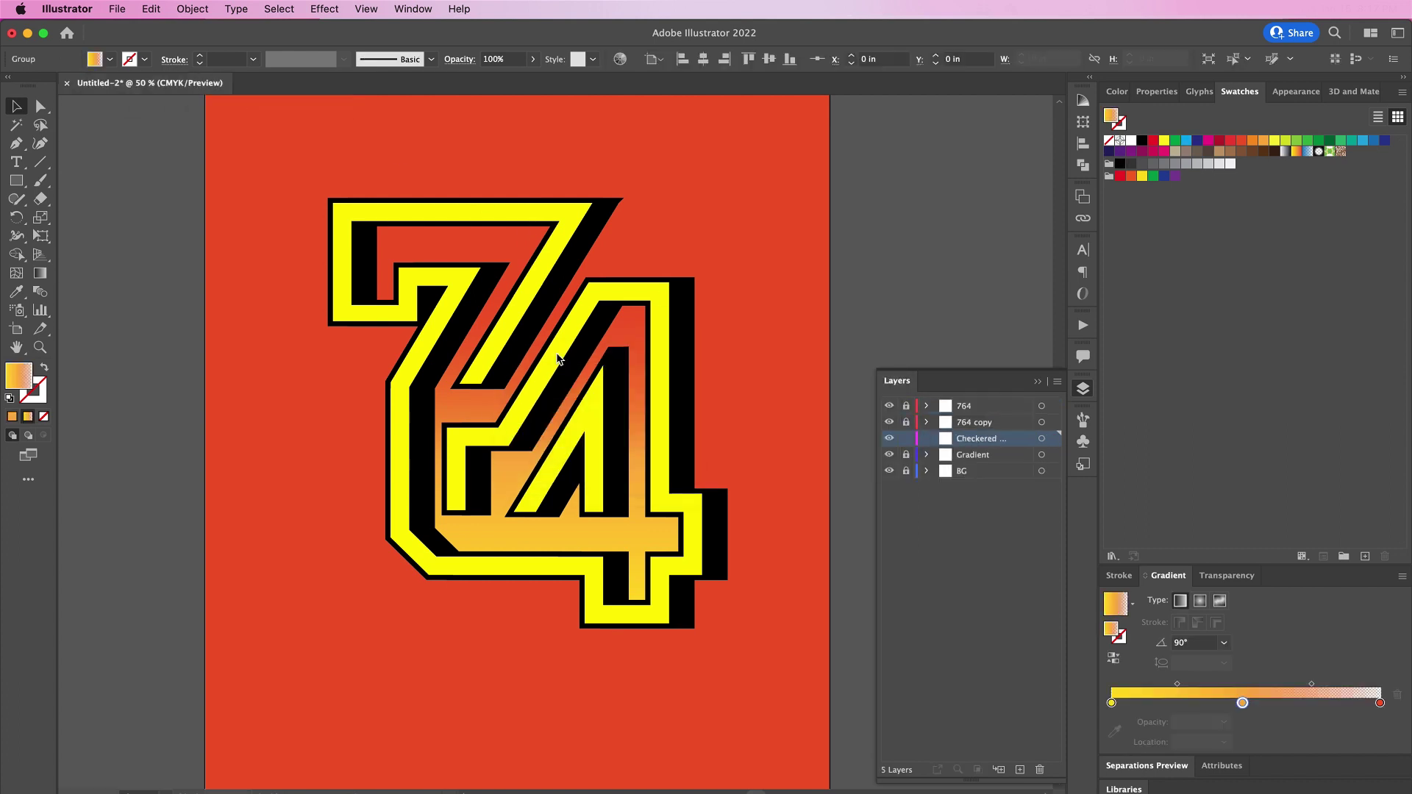
click(117, 9)
click(133, 66)
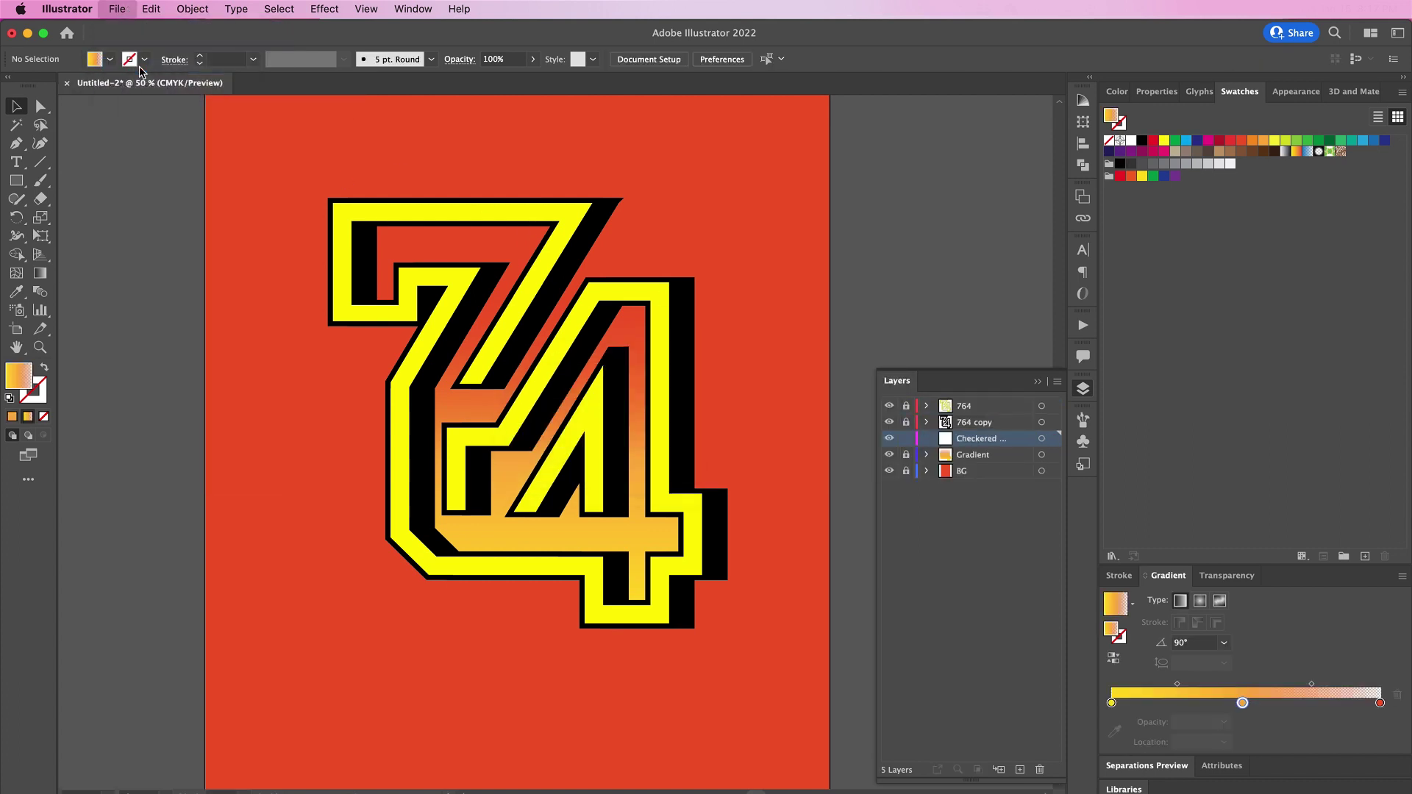
Step: Open CheckeredFlag.ai and accept the symbol scaling alert
drag(860, 103, 665, 187)
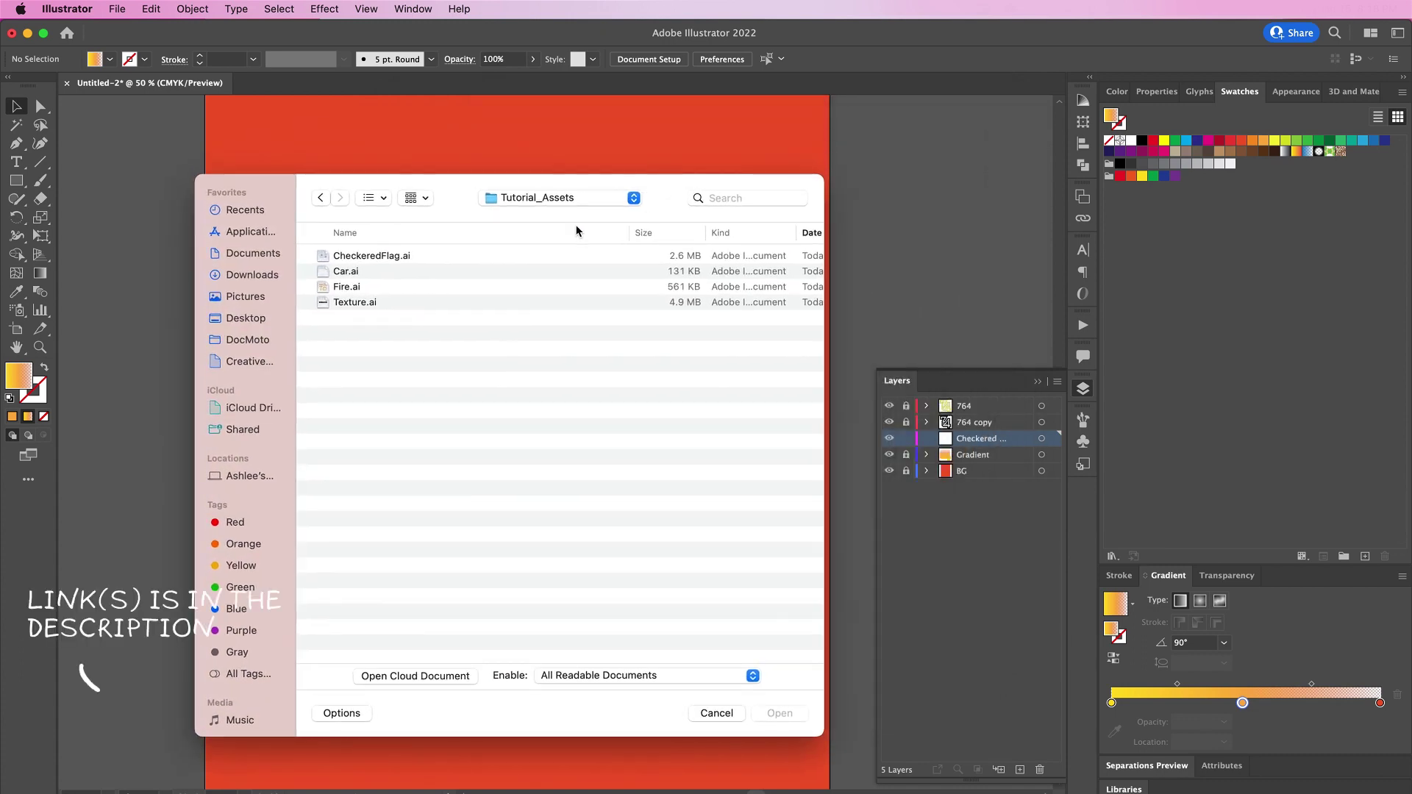
double_click(491, 257)
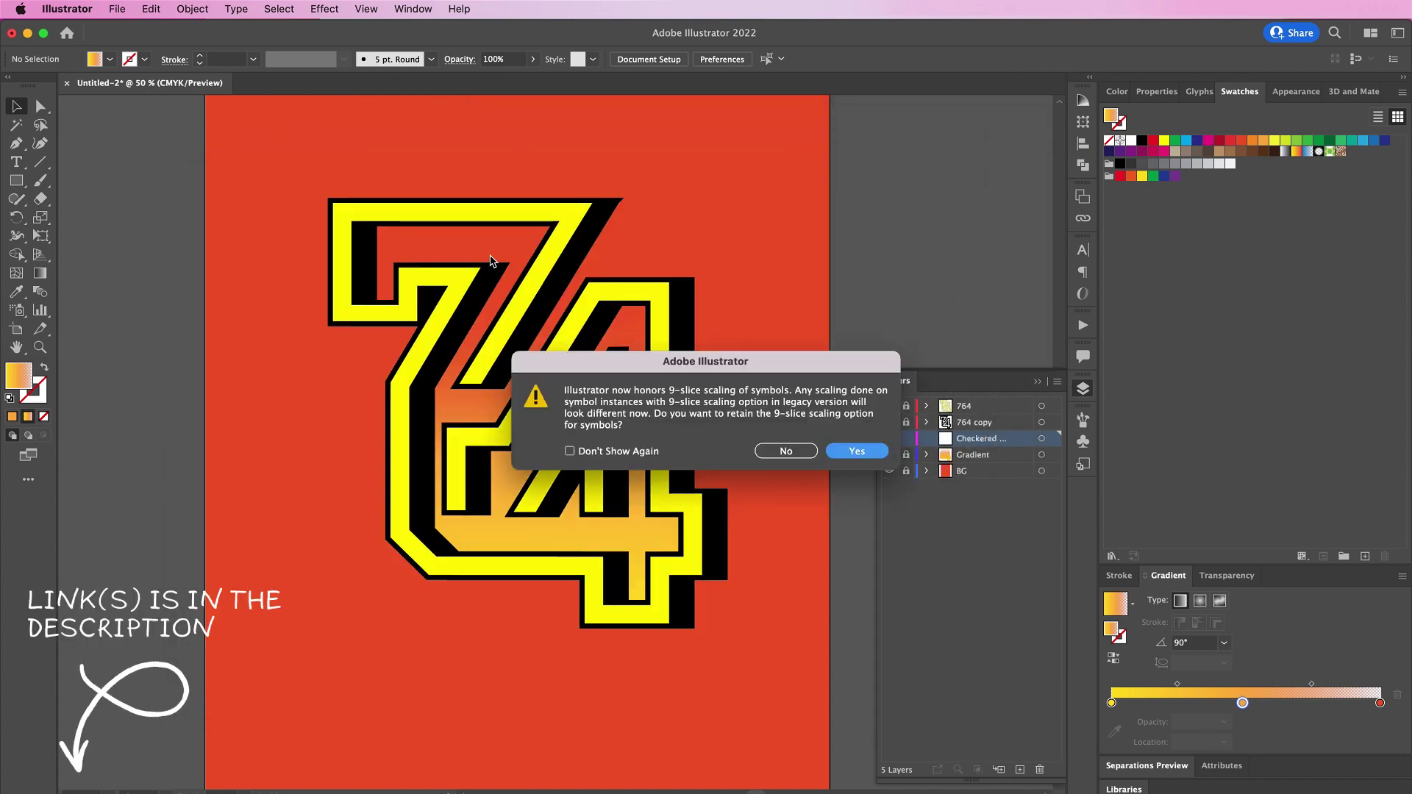
key(Return)
Step: Enter the flag's nested group and select all its checker squares, including the bottom row
double_click(681, 386)
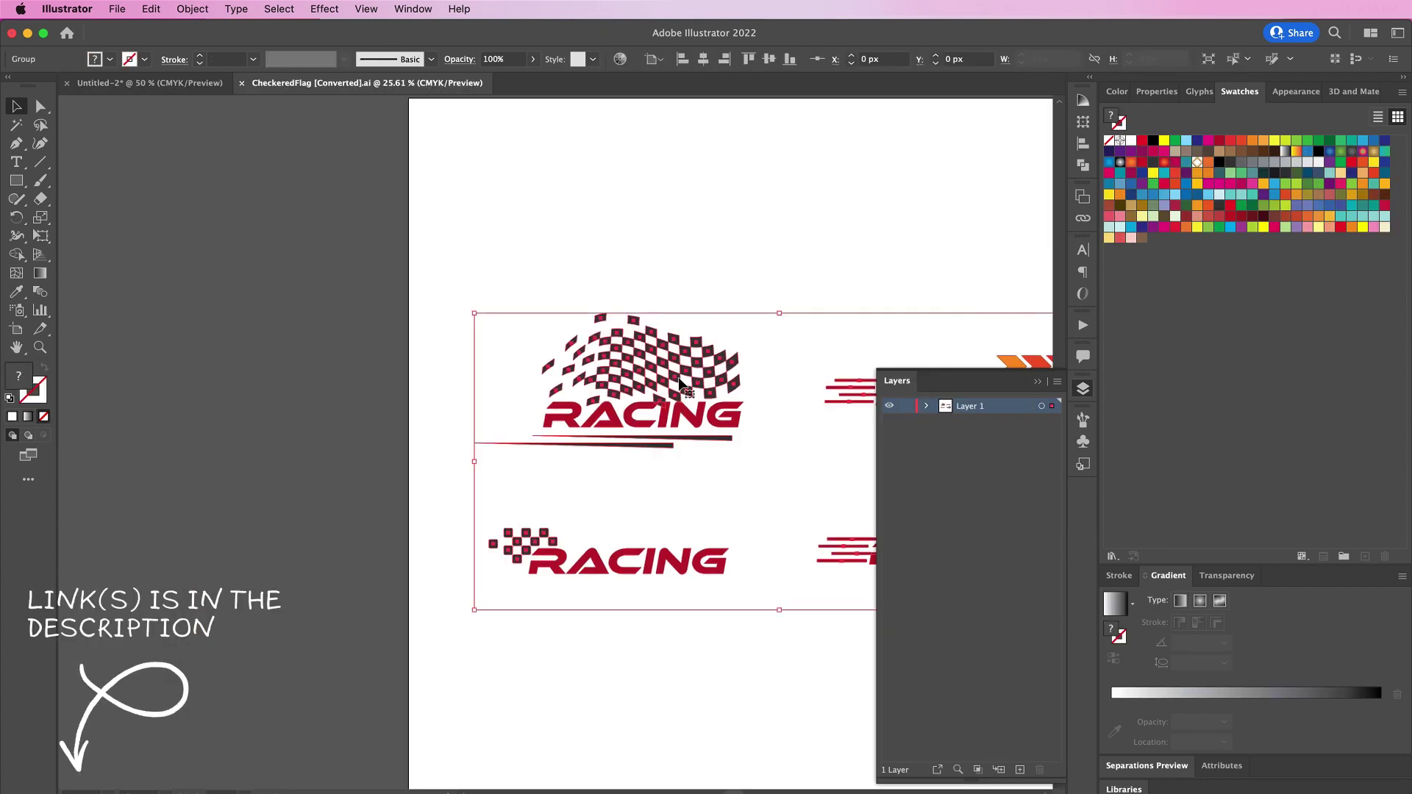
click(680, 384)
double_click(679, 381)
click(678, 379)
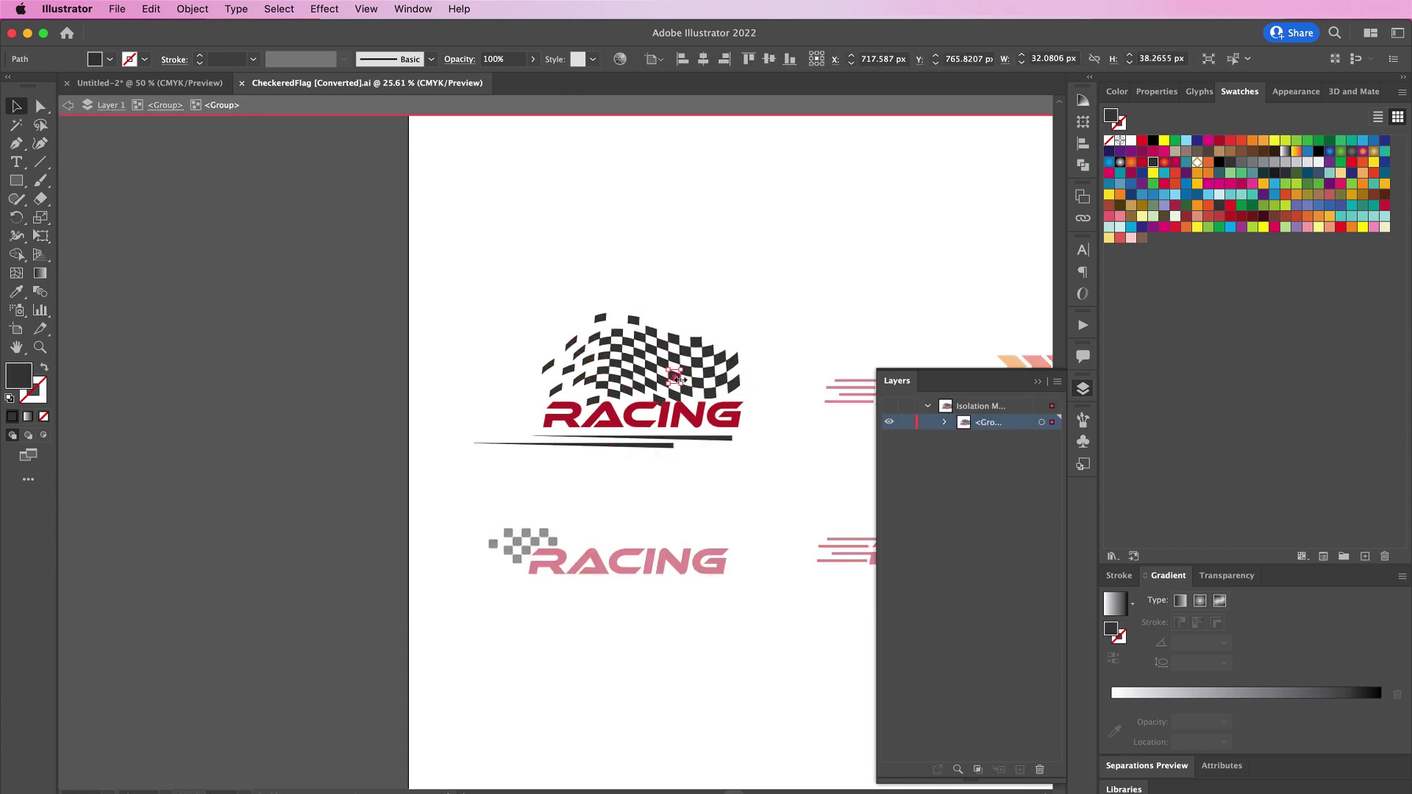
drag(539, 299, 747, 389)
key(super+equal)
key(super+equal)
key(super+equal)
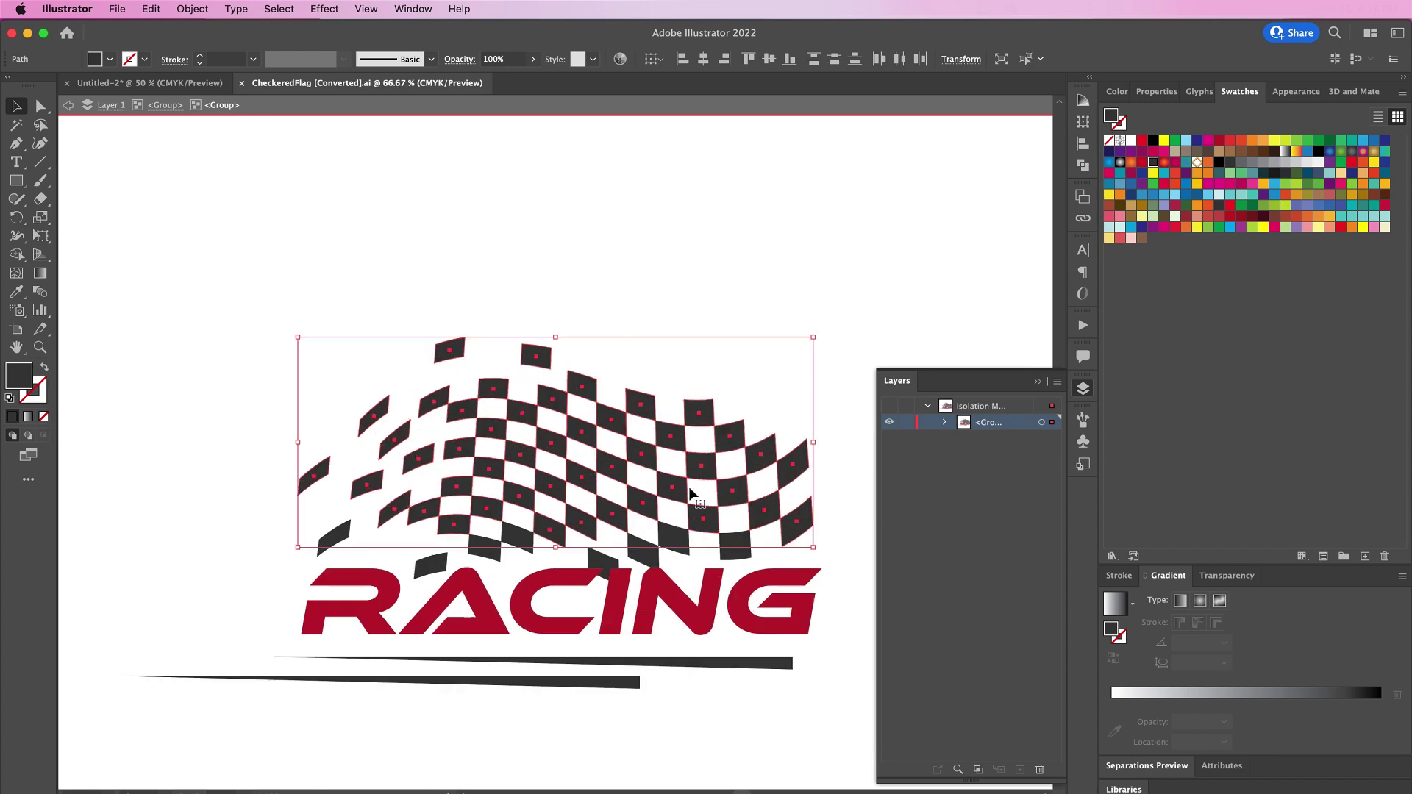
shift+click(738, 557)
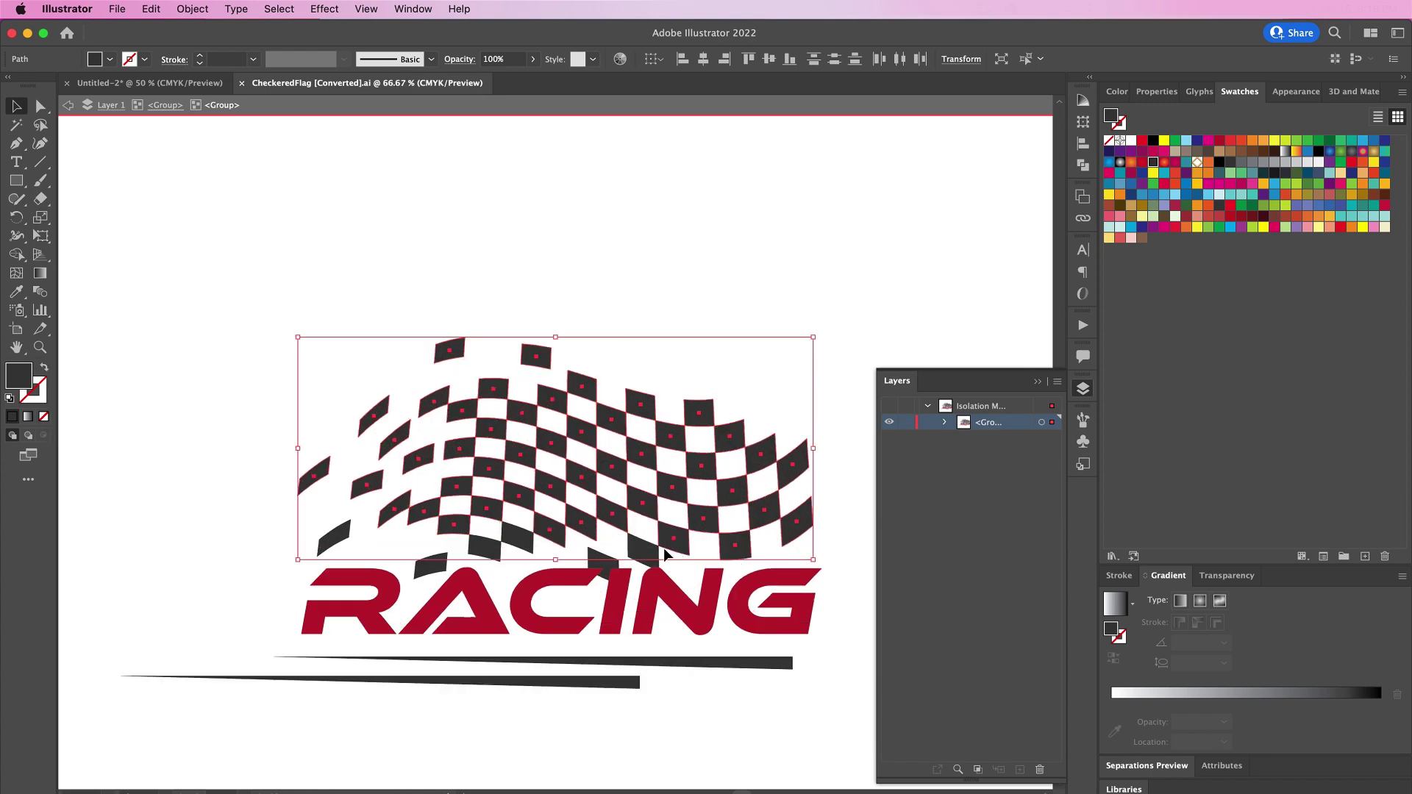
shift+click(641, 557)
shift+click(432, 571)
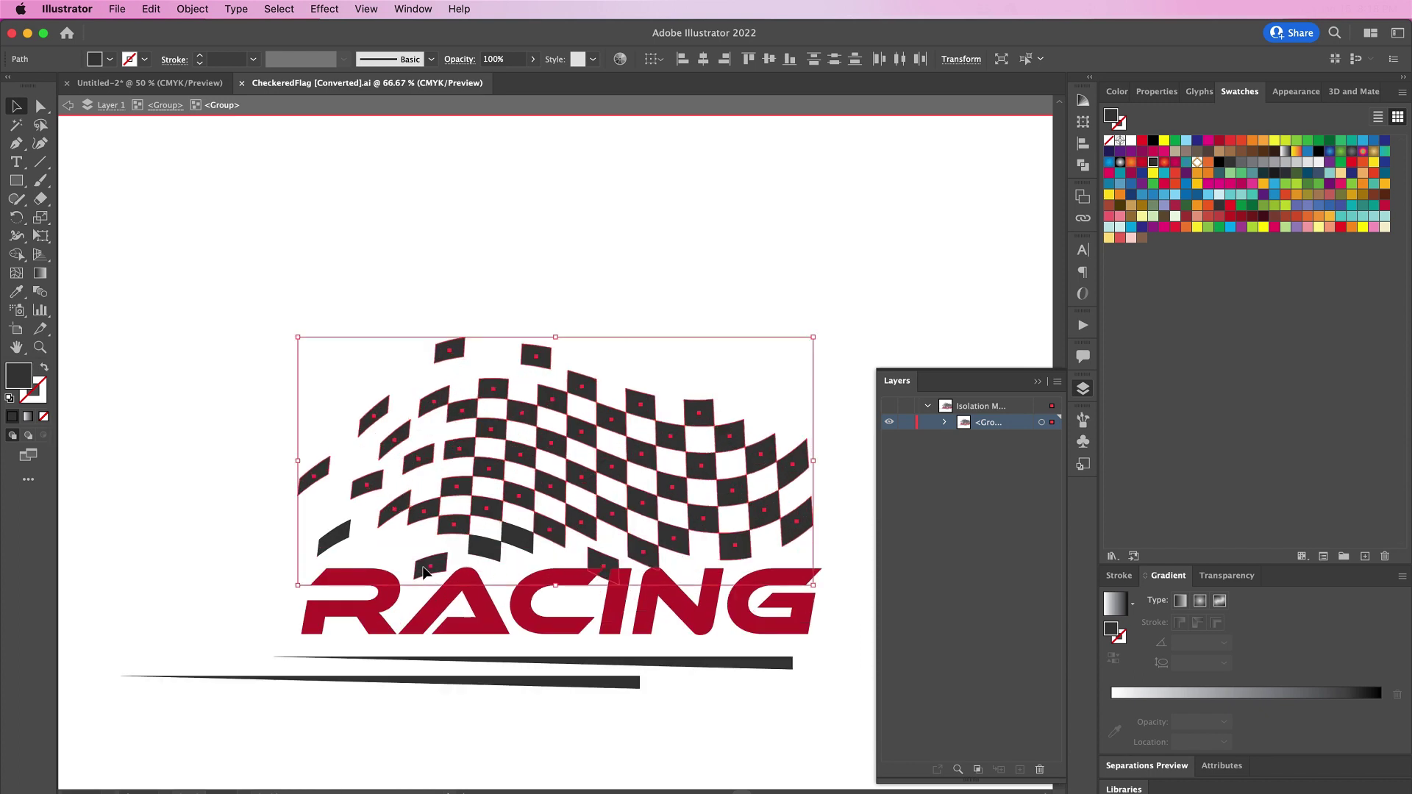
shift+click(492, 549)
shift+click(526, 539)
Step: Paste the checker squares into Untitled-2, enlarge them, and move them down-left behind the 74
key(ctrl+Tab)
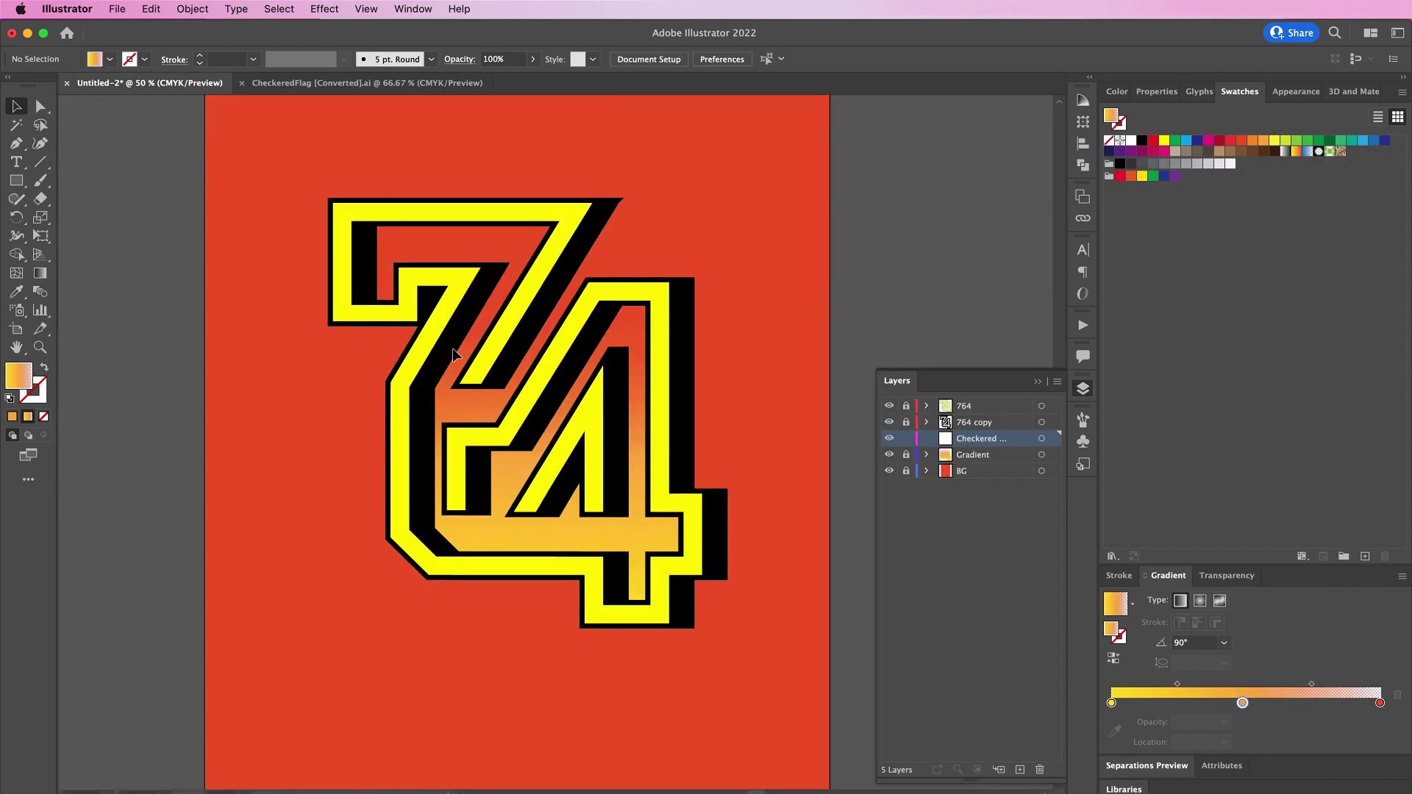
key(super+v)
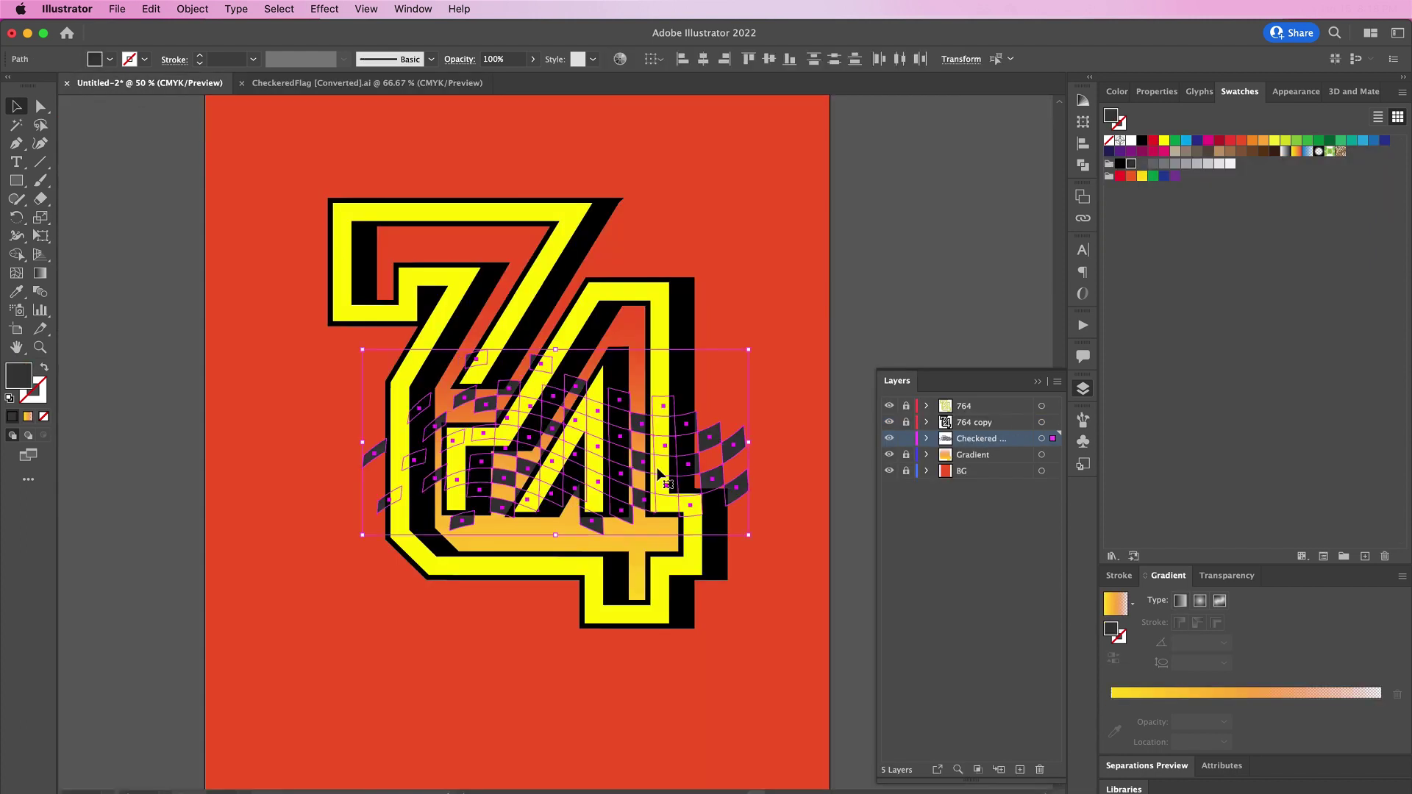
drag(558, 352, 556, 295)
drag(786, 430, 756, 471)
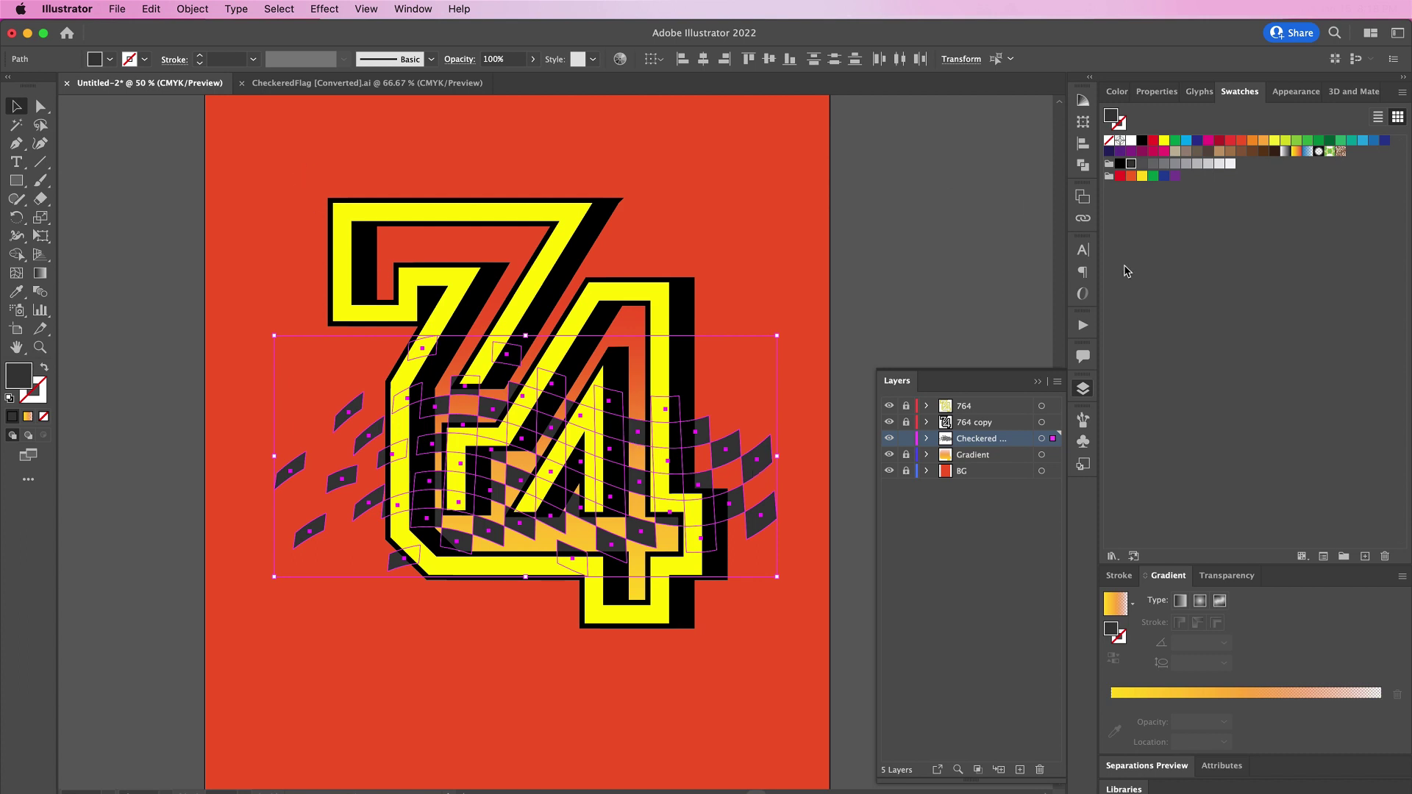
Step: Fill the flag squares with the orange-yellow gradient and combine them into one compound path
click(1112, 606)
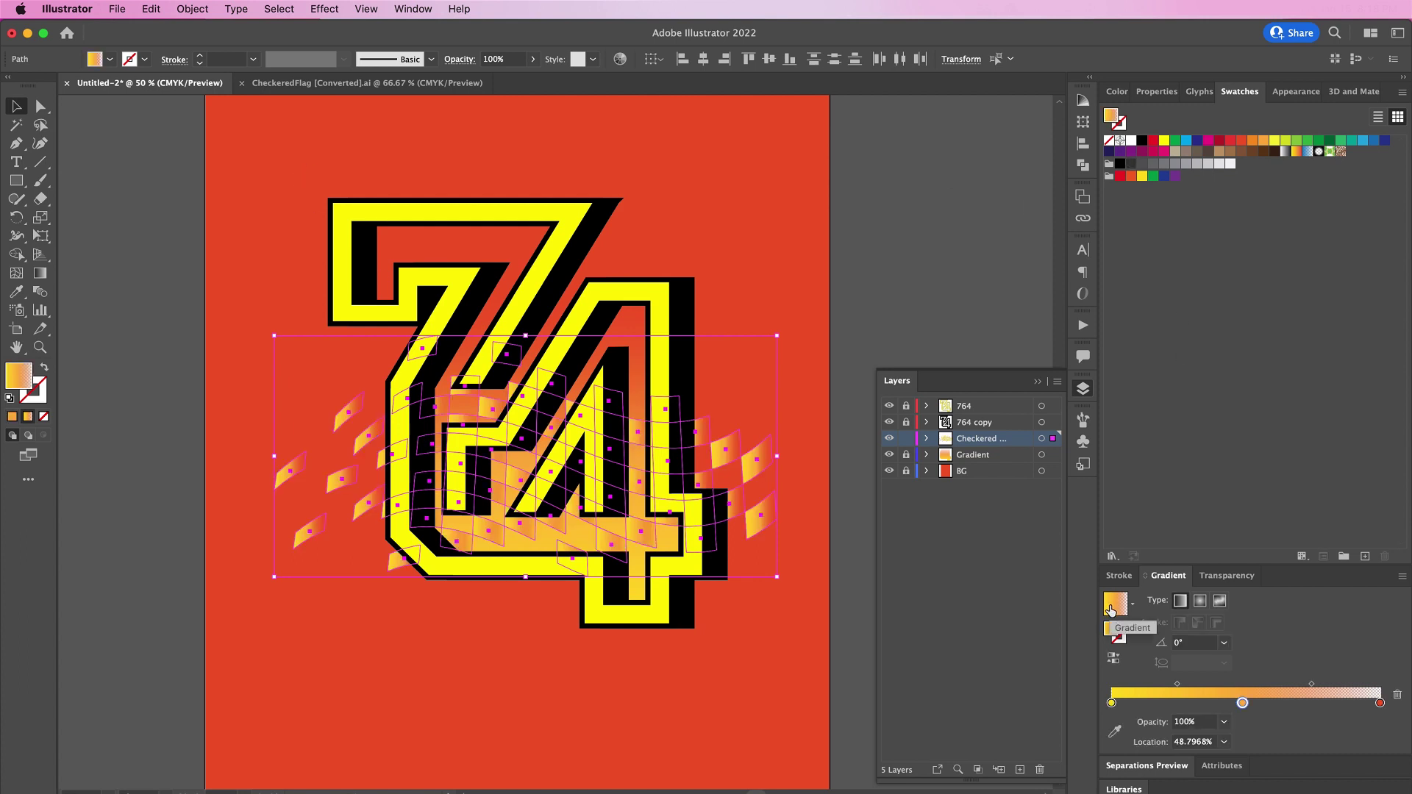
click(193, 9)
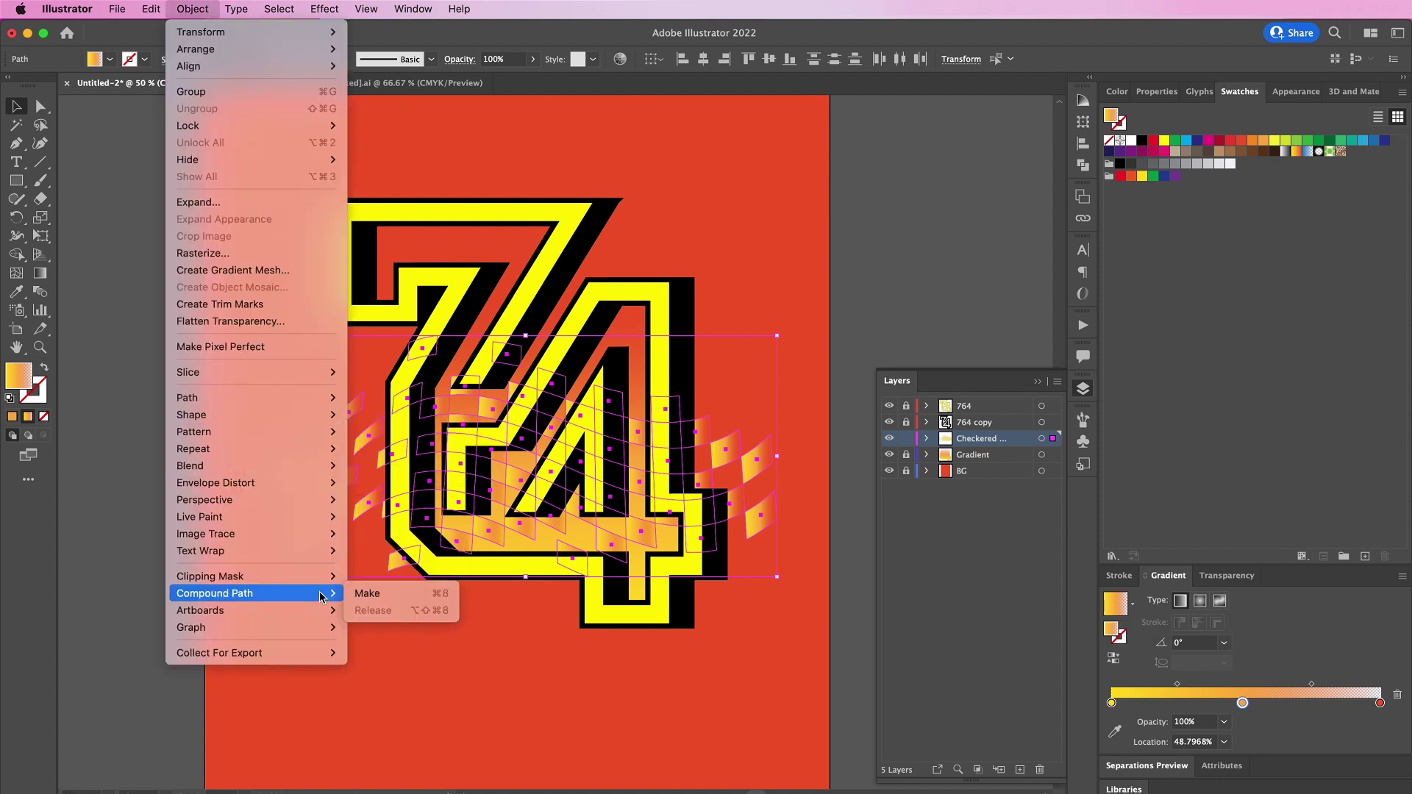
click(365, 594)
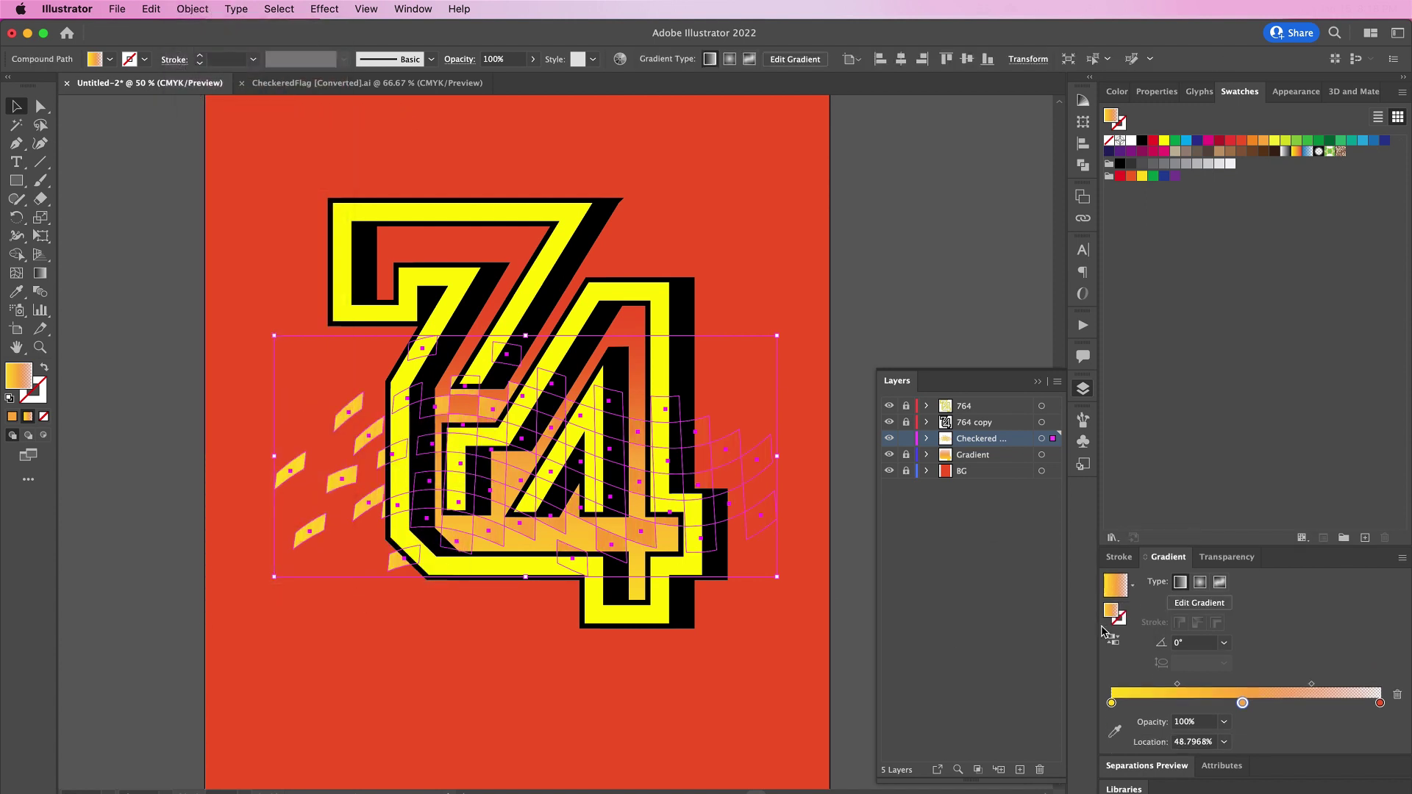
Step: Reverse the gradient, remove its middle stop, and make the left stop yellow at 40% opacity
click(1114, 639)
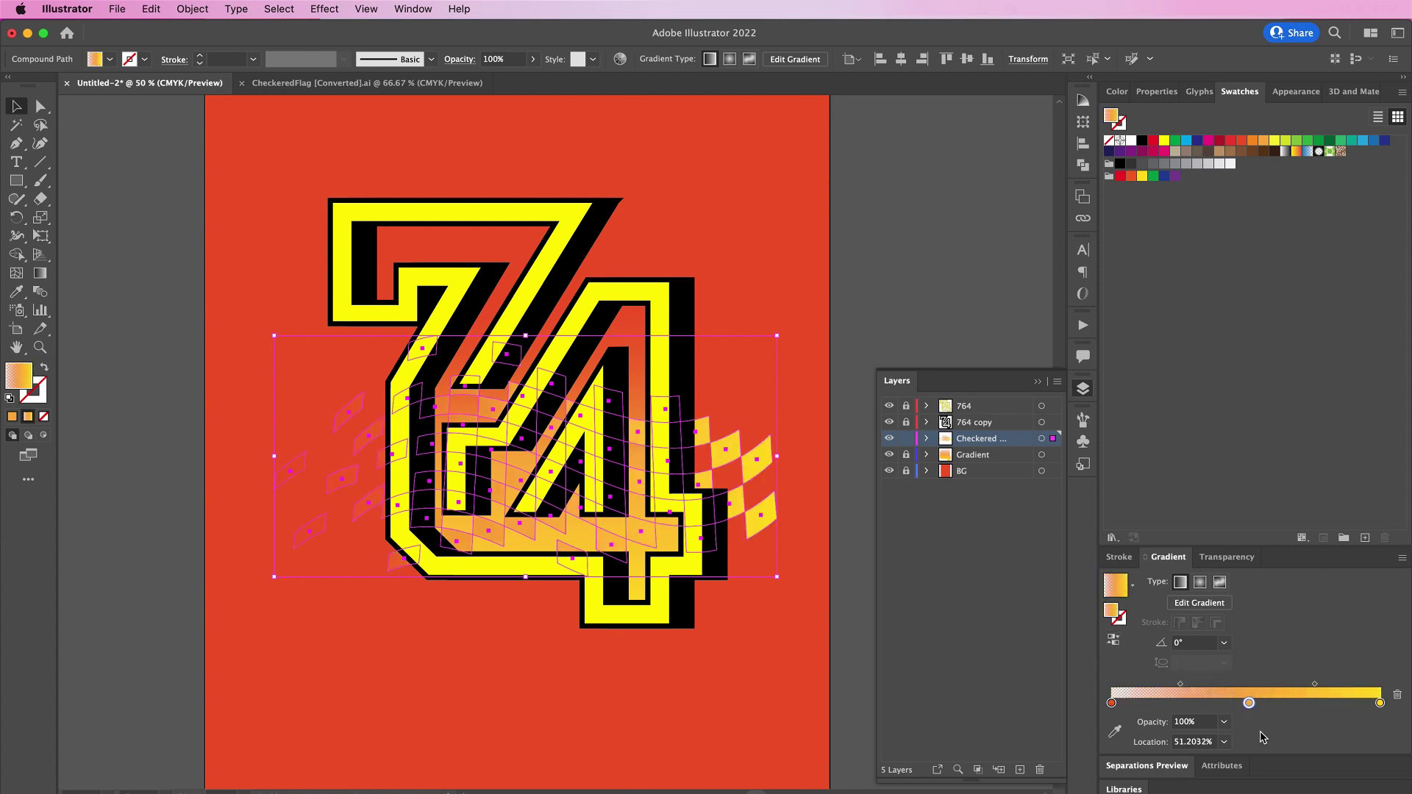
drag(1249, 703, 1251, 739)
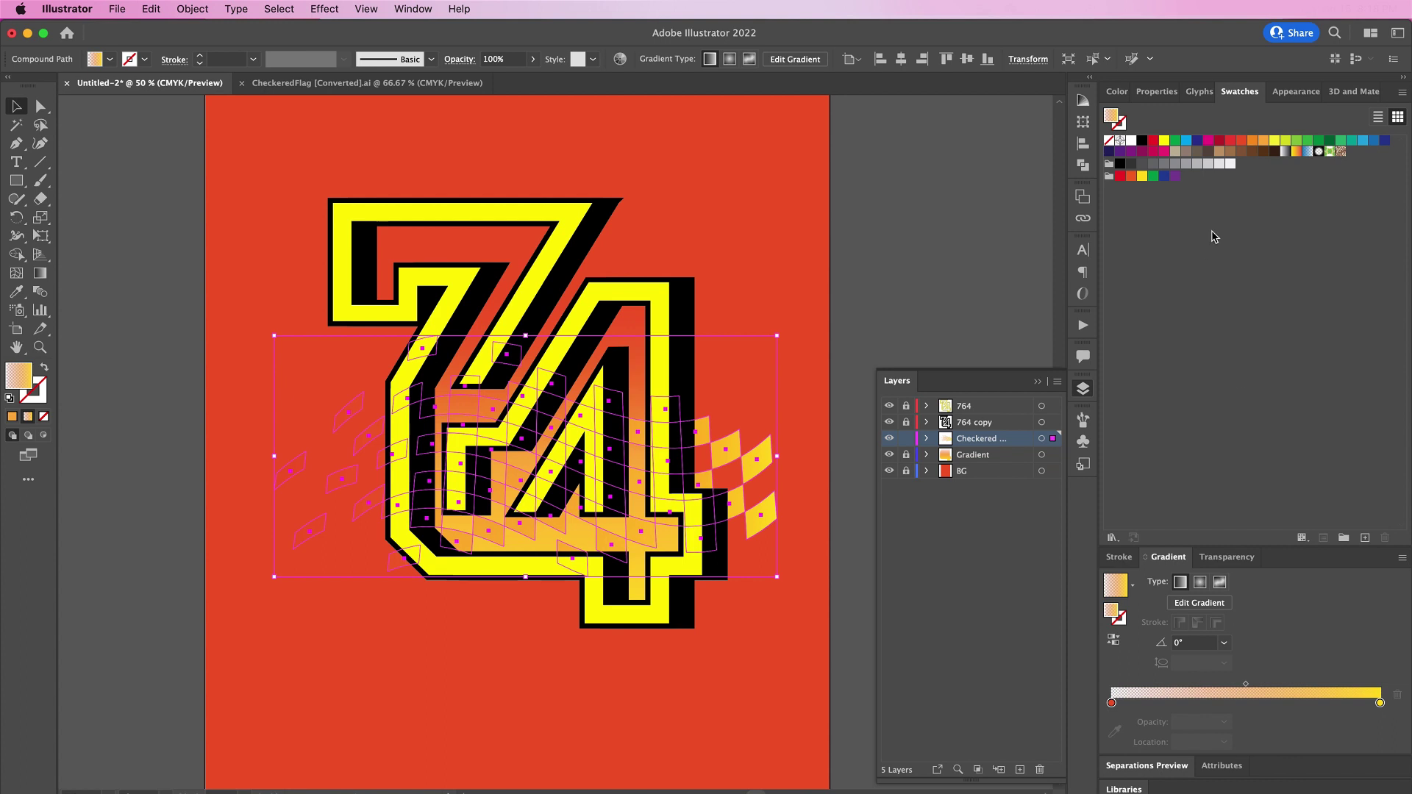
drag(1144, 177, 1113, 704)
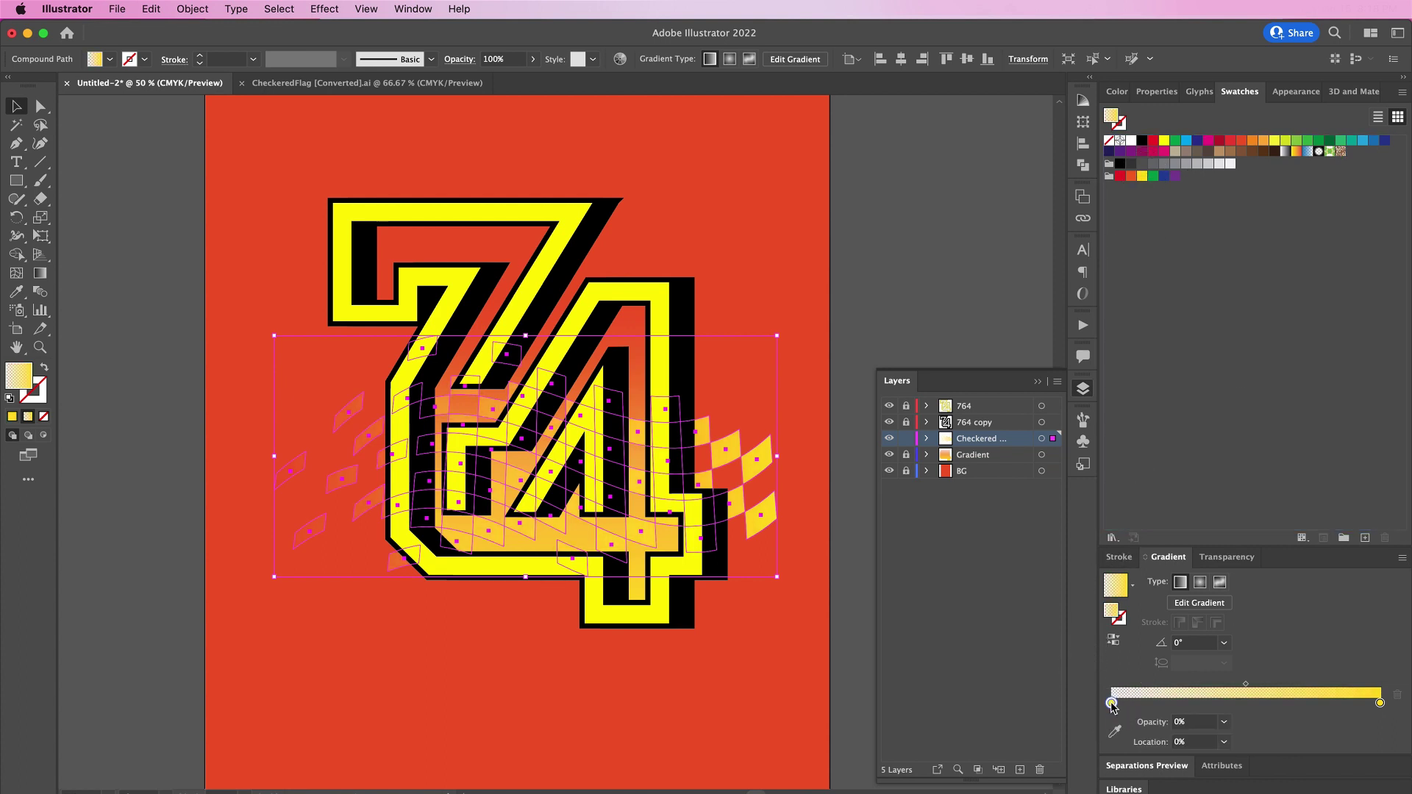
click(1224, 722)
click(1244, 605)
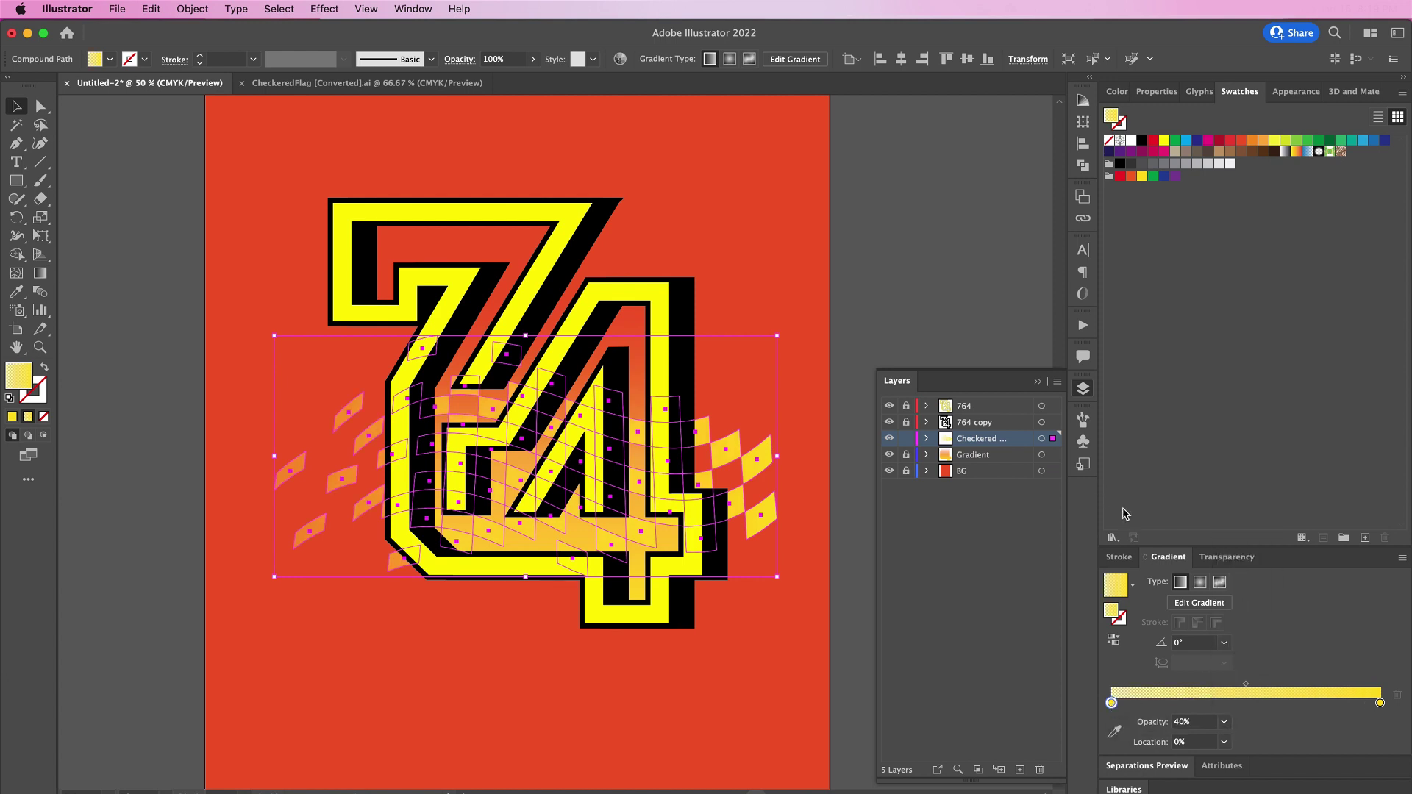
click(1227, 556)
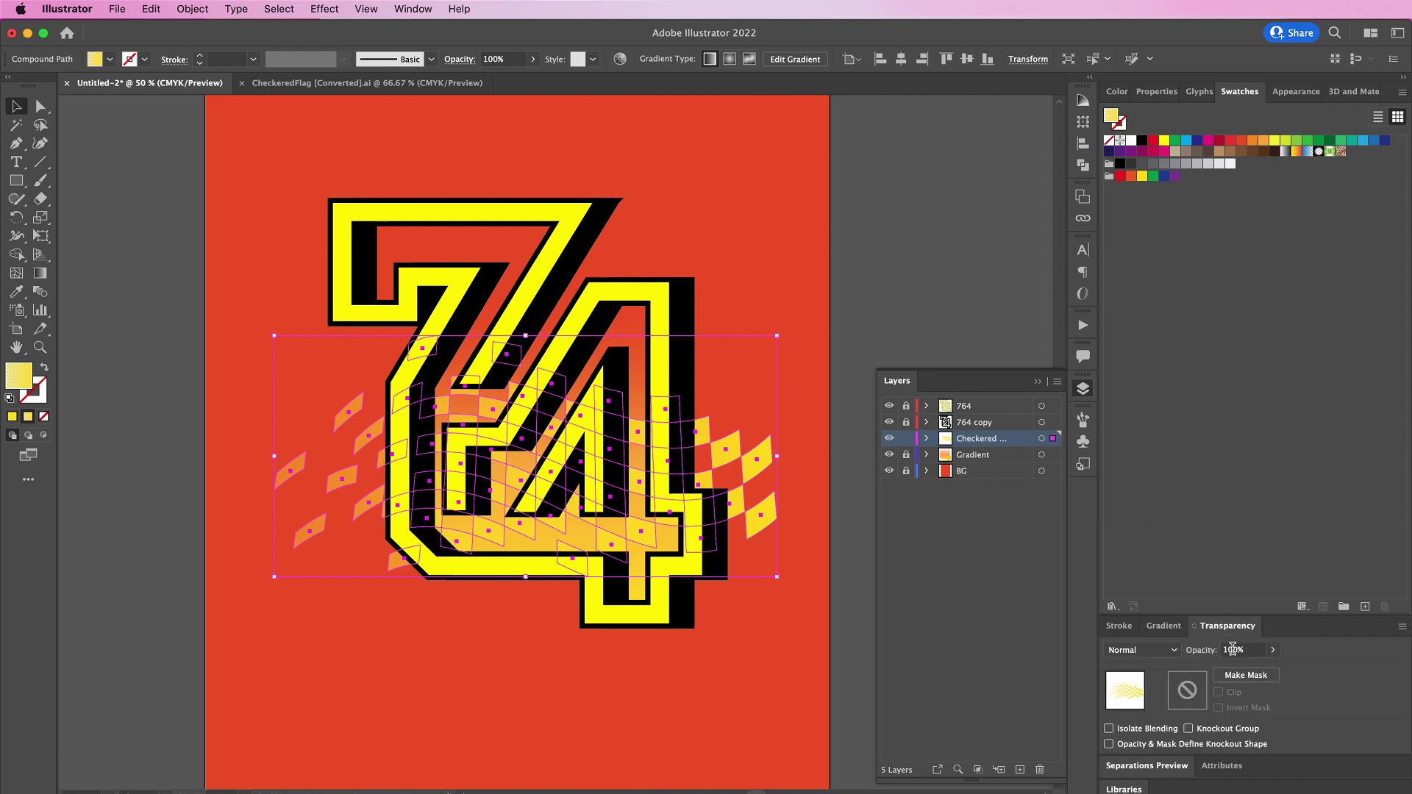
Step: Set the flag to 80% opacity and shear it by -10°
double_click(1233, 650)
text(80)
key(Return)
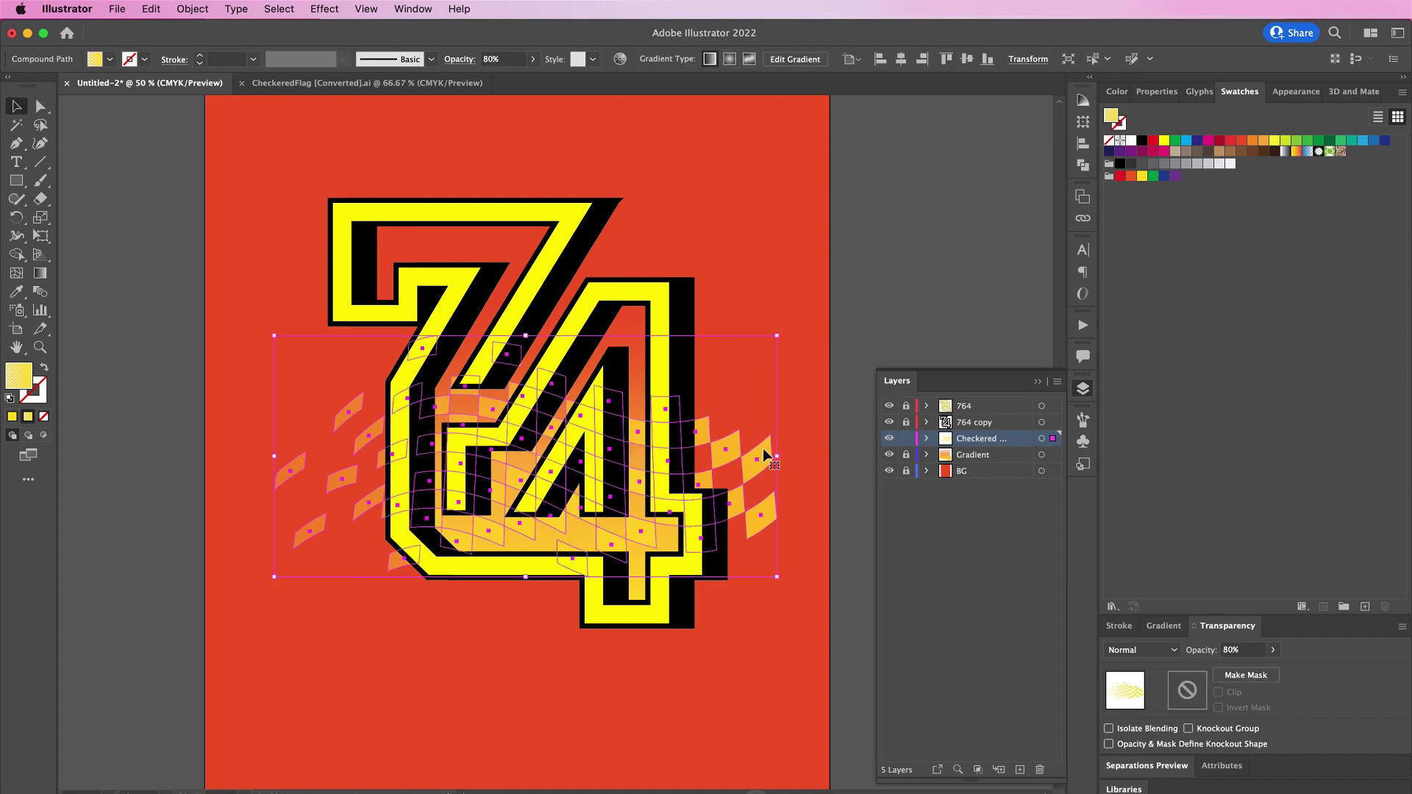
click(189, 8)
mouse_move(220, 30)
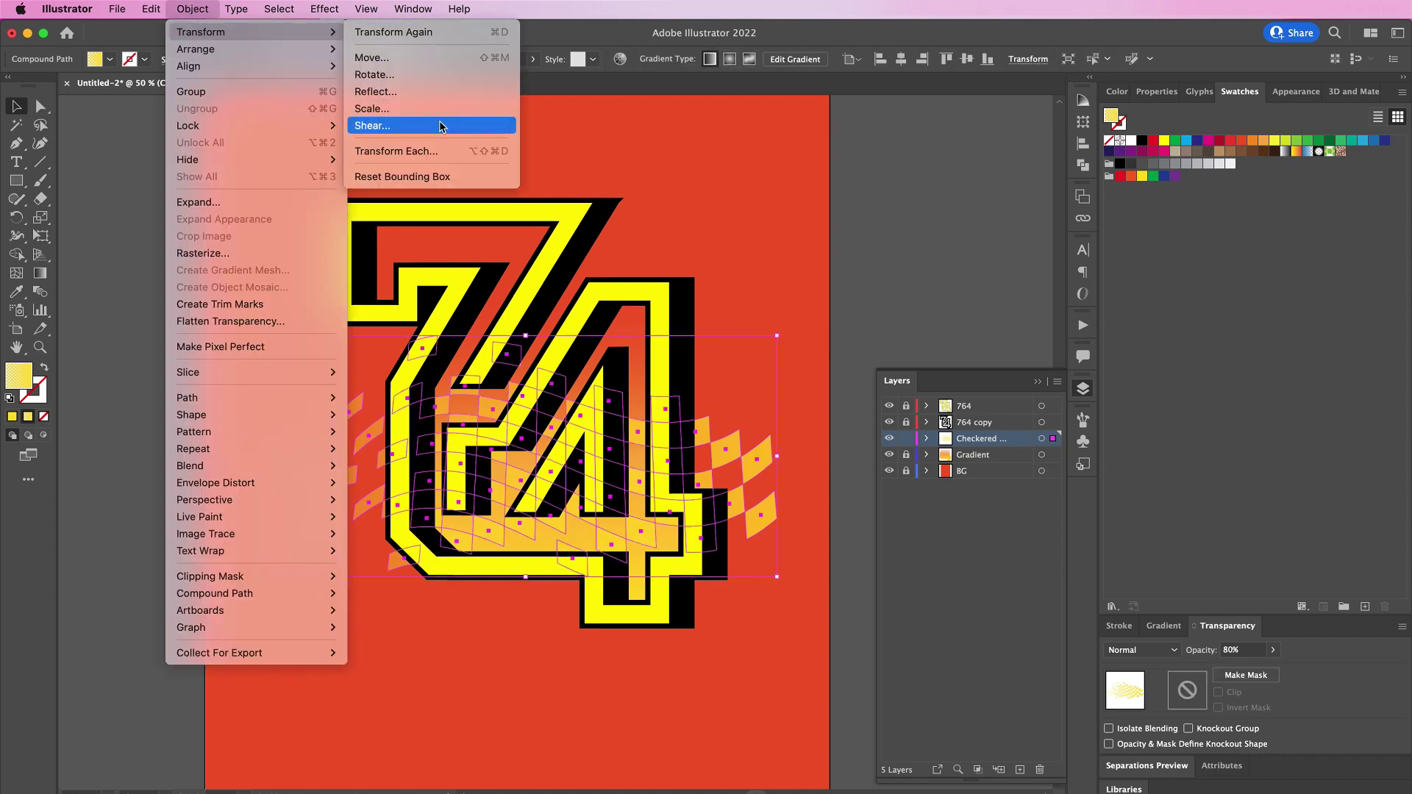
click(439, 123)
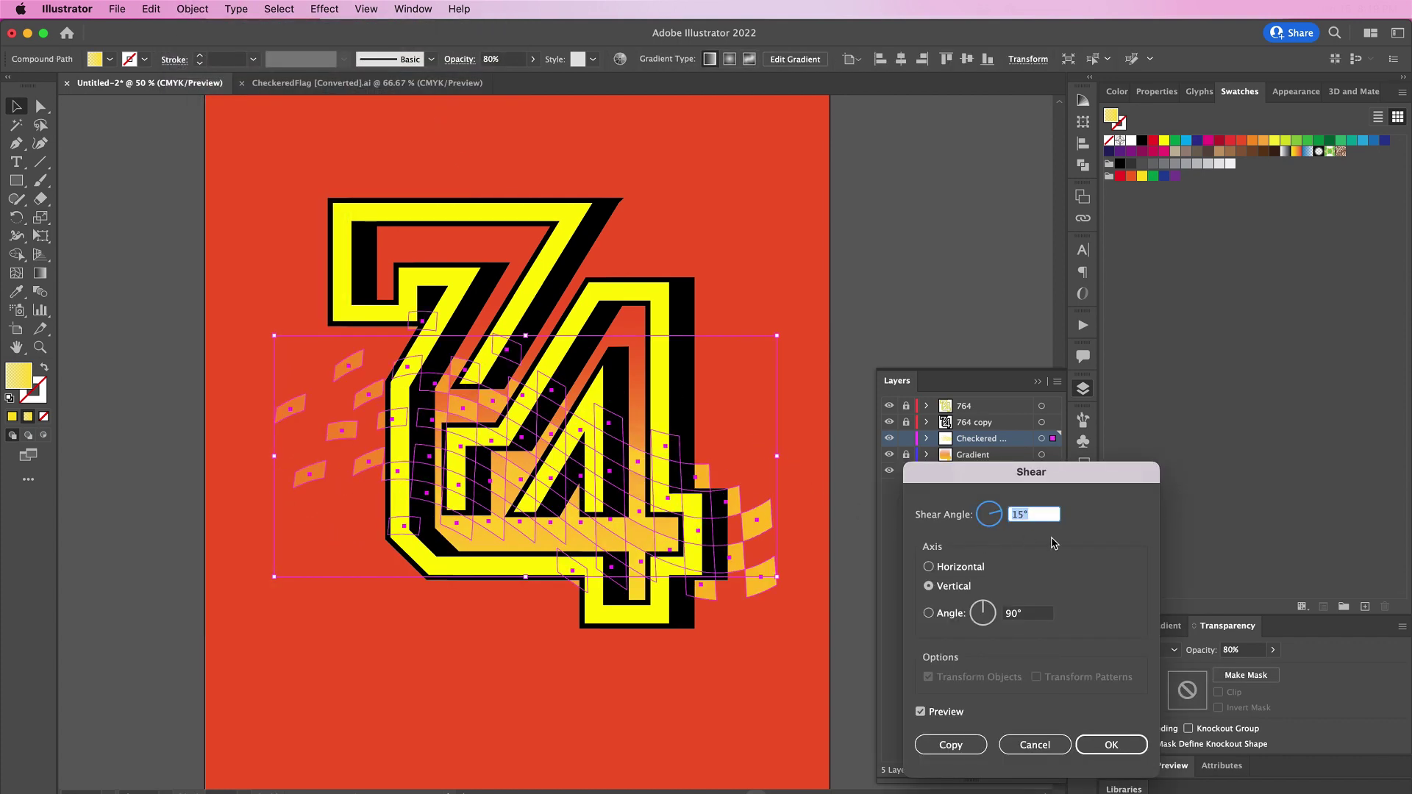
key(Down)
key(Down)
key(Down)
key(Down)
key(Down)
key(Down)
key(Down)
key(Down)
key(Down)
key(Down)
key(Down)
key(Down)
key(Down)
key(Down)
key(Down)
key(Down)
key(Down)
key(Down)
key(Down)
key(Down)
key(Down)
key(Down)
key(Down)
key(Down)
key(Down)
key(Return)
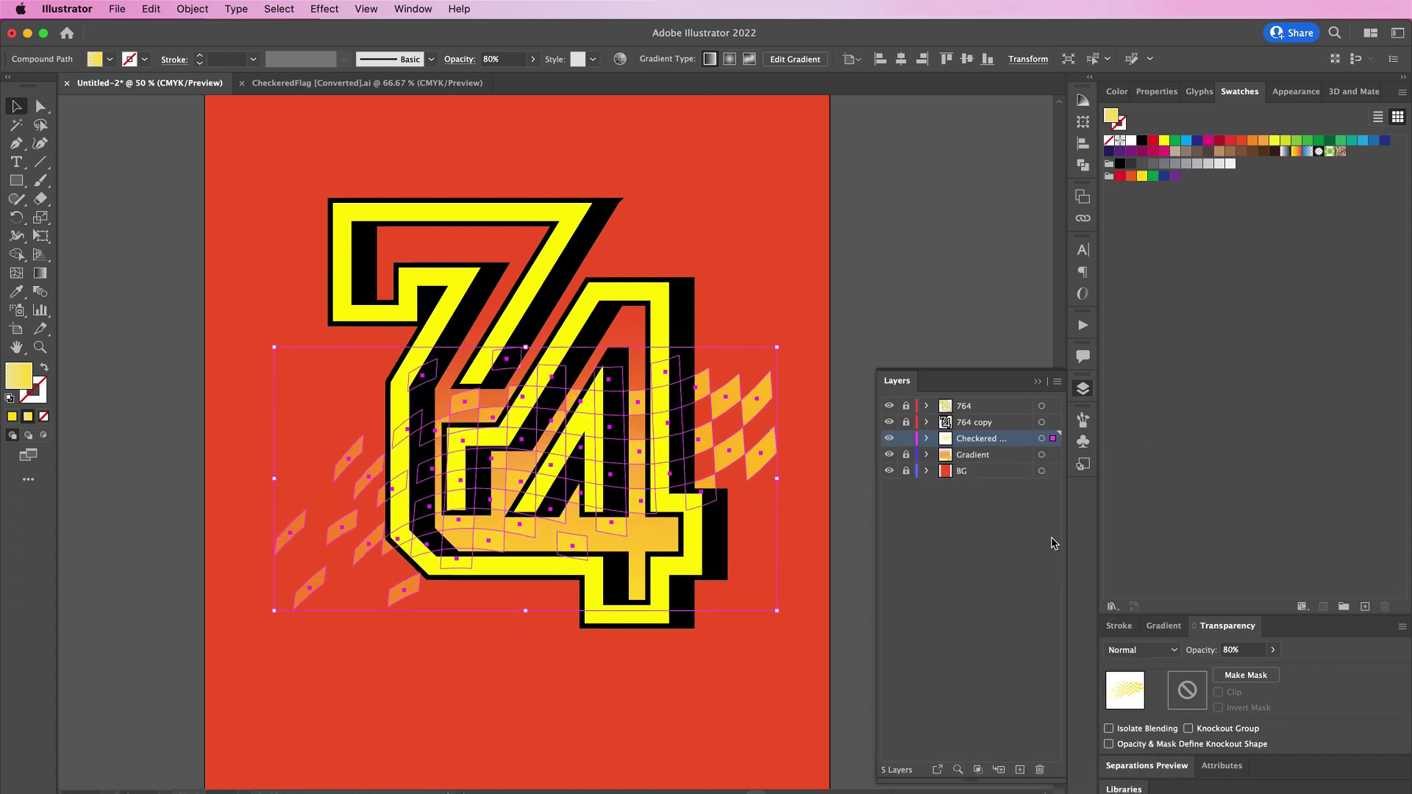
Step: Drop the flag to 50% opacity, lock the Checkered and 764 layers, and add a new layer
click(1230, 650)
text(50)
key(Return)
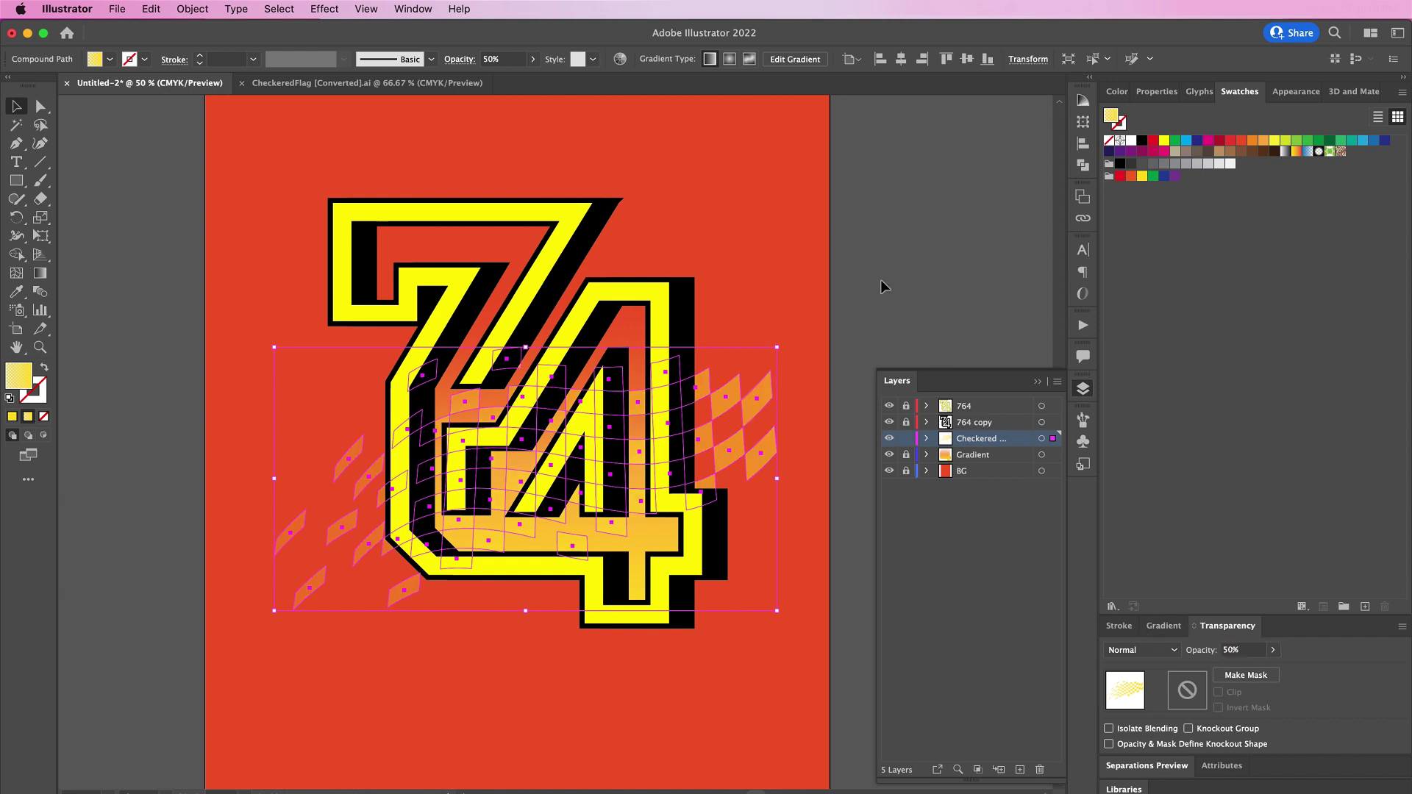
click(871, 250)
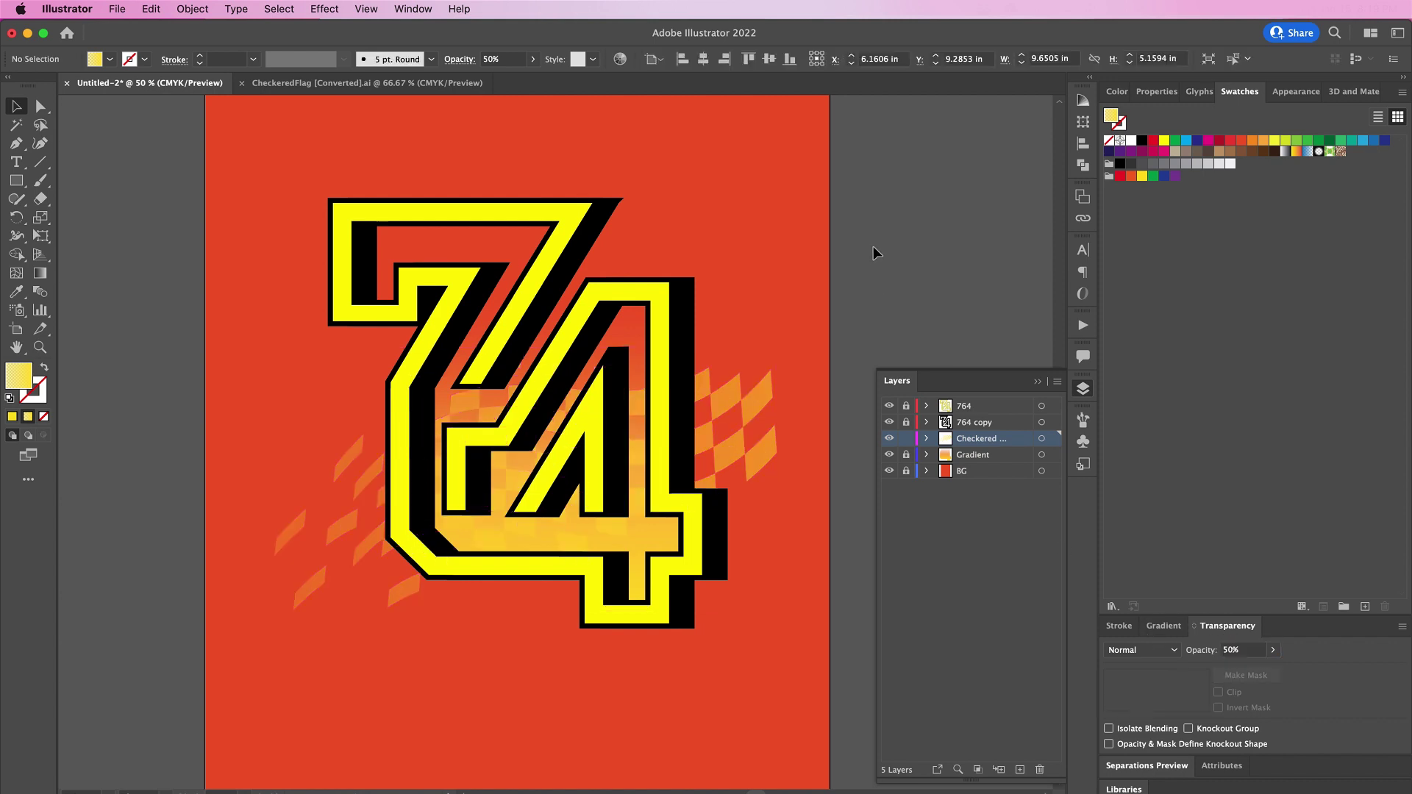
click(906, 439)
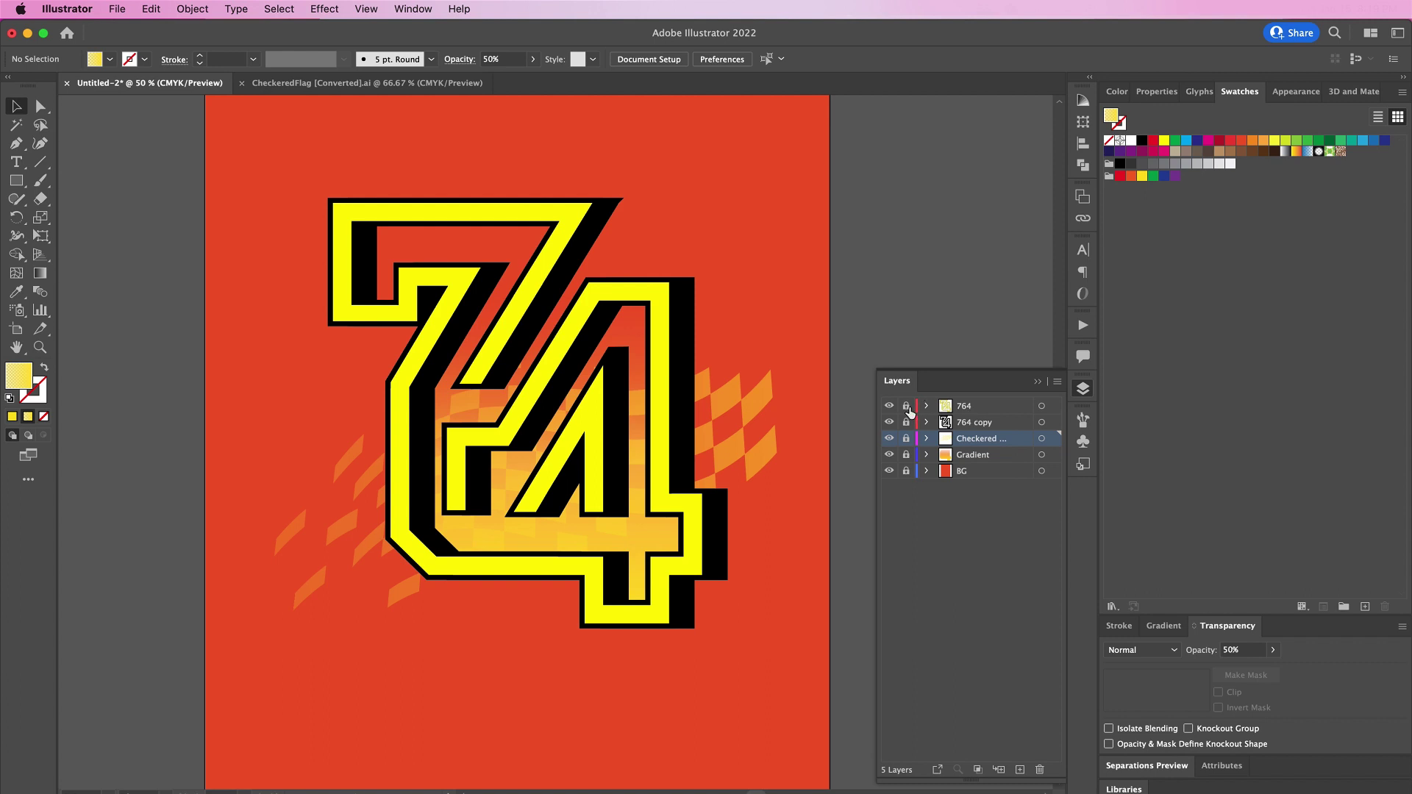
key(super+l)
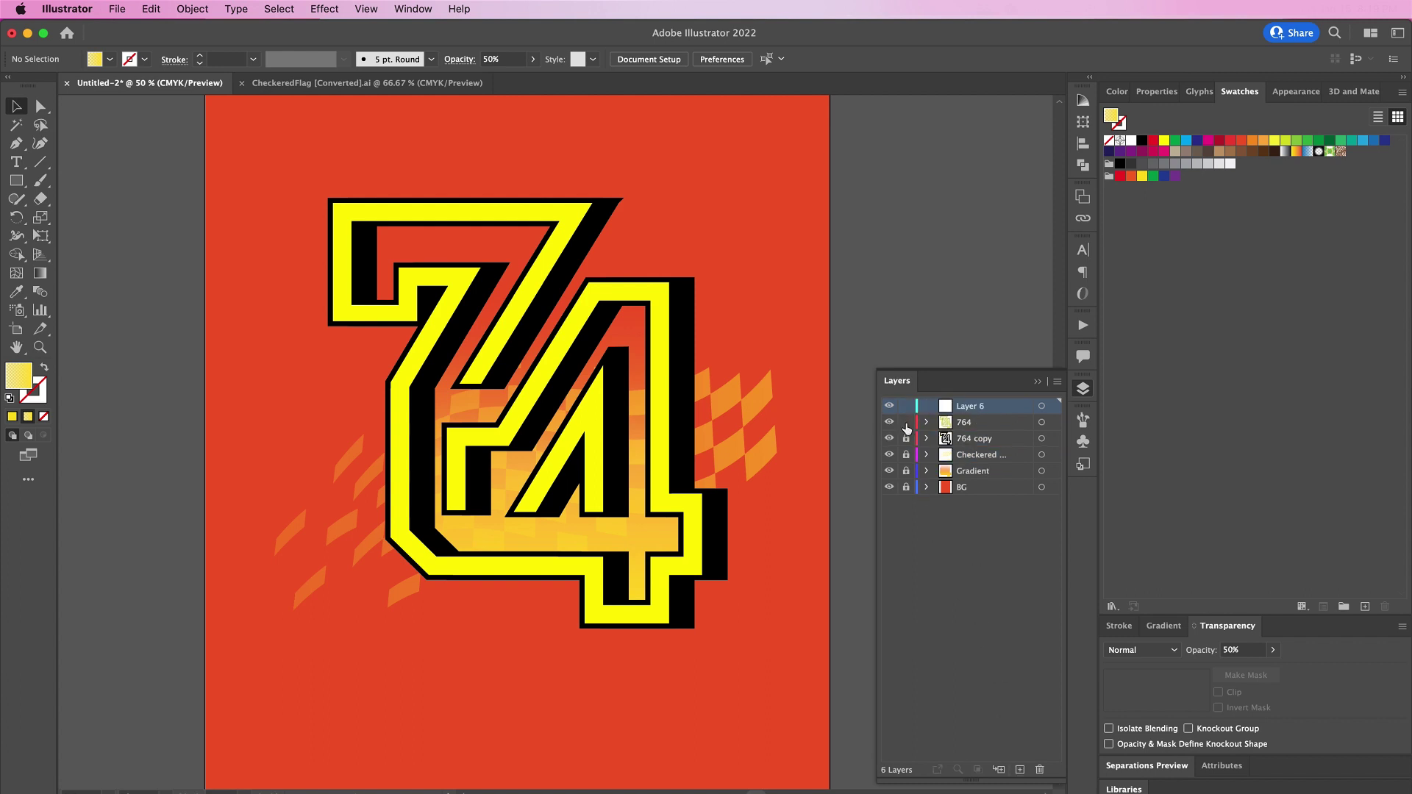
click(906, 423)
Step: Name the new top layer 'Line Gradient'
double_click(969, 407)
text(Li)
text(ne Gradient)
key(Return)
key(p)
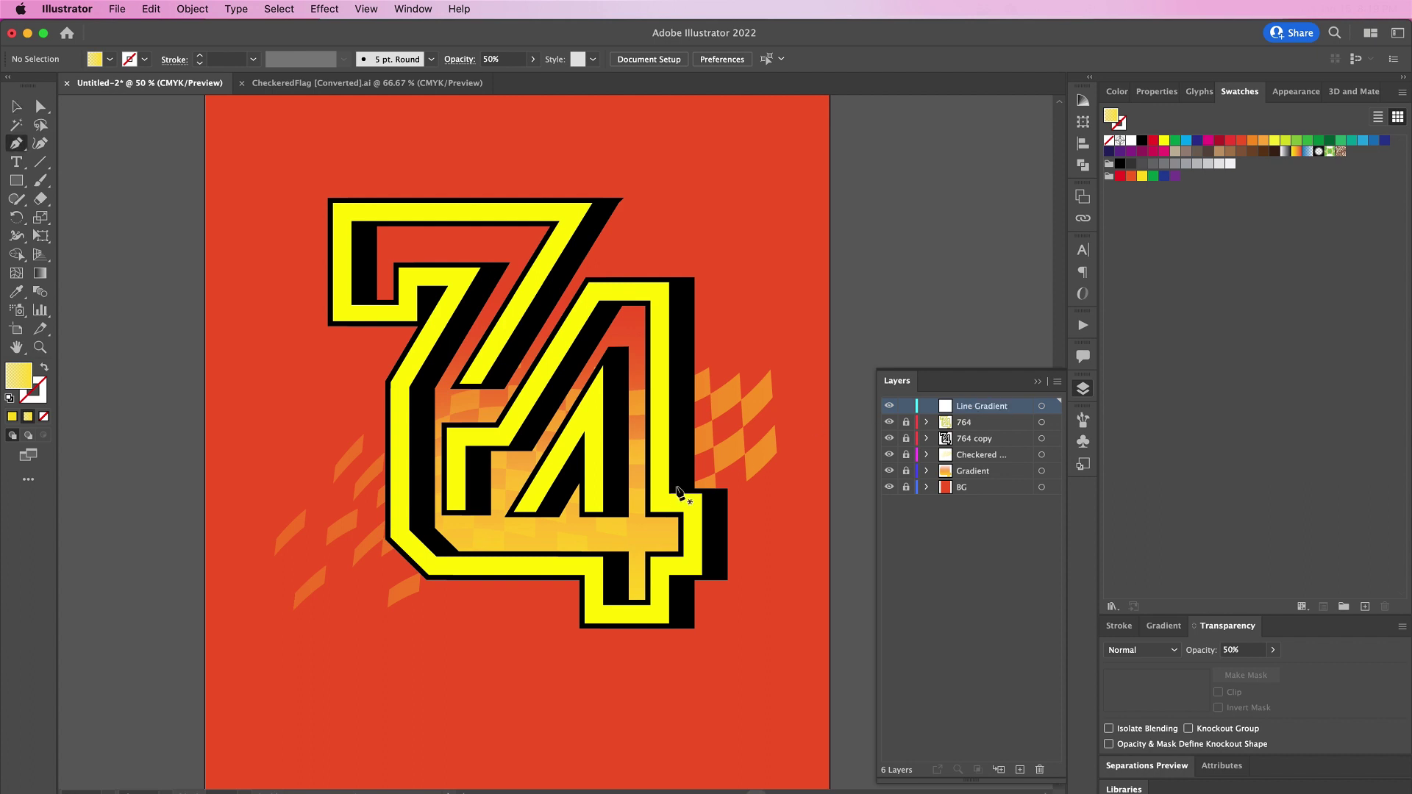
Step: Trace a pen path from the 4's inner edge, around its foot, along the base and up the 7's left side
click(660, 444)
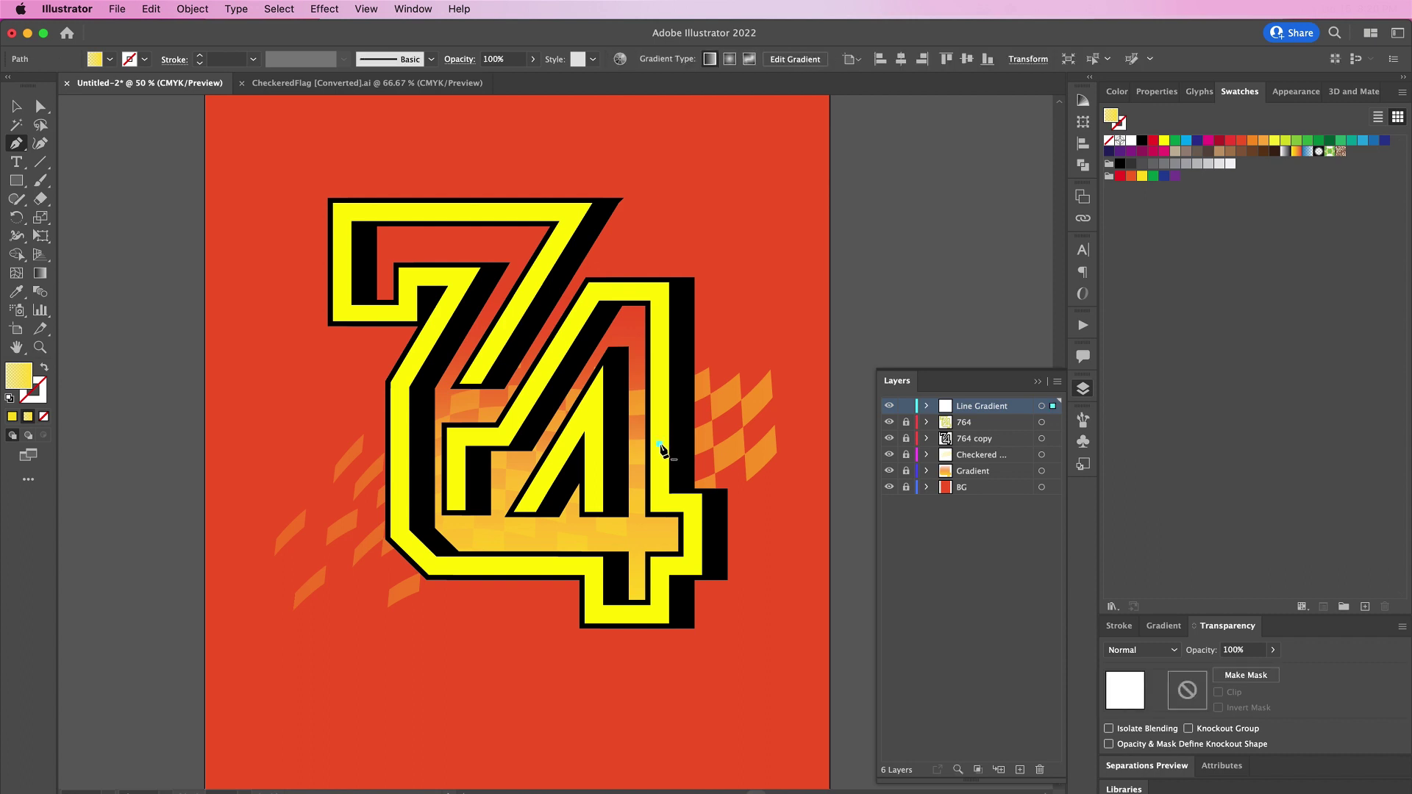
click(660, 501)
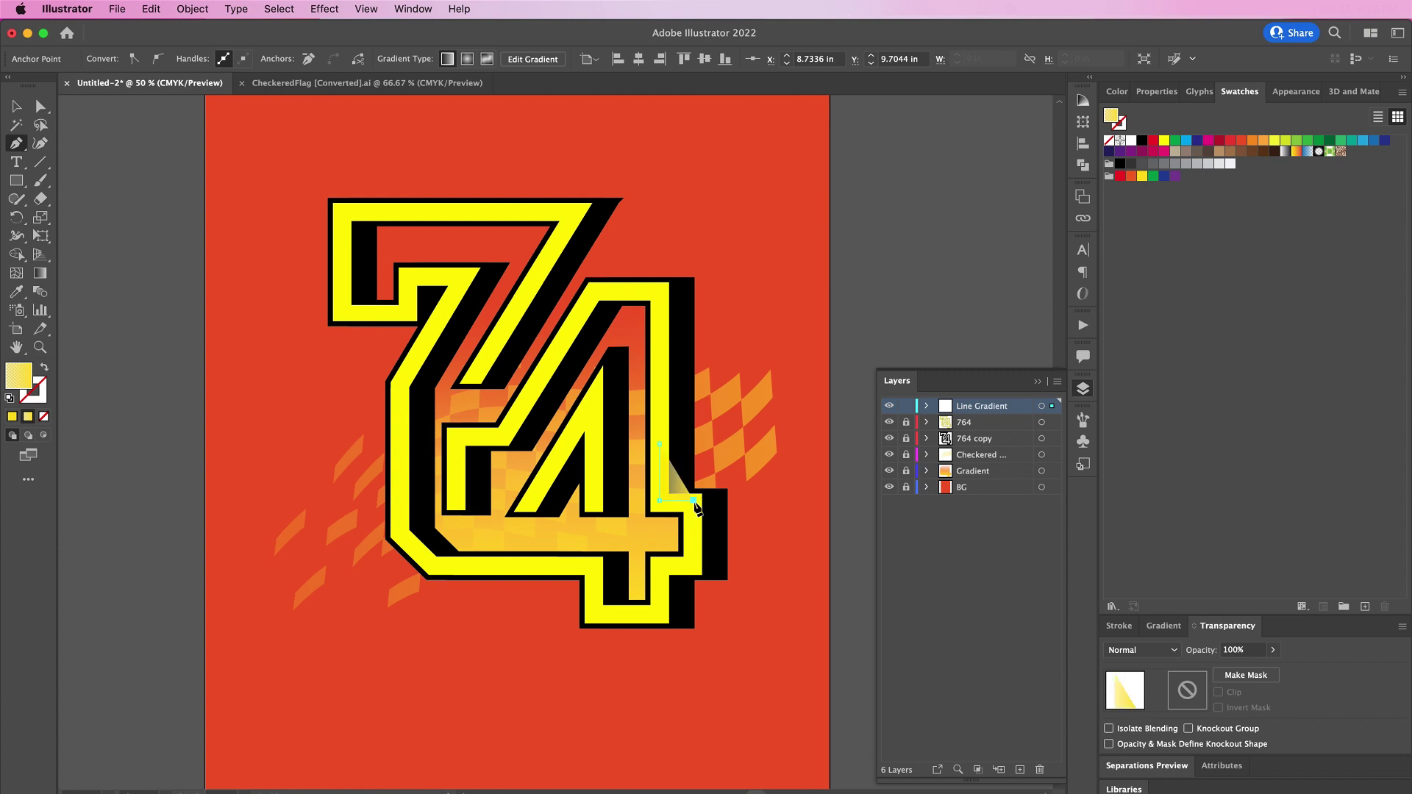
click(694, 500)
click(694, 565)
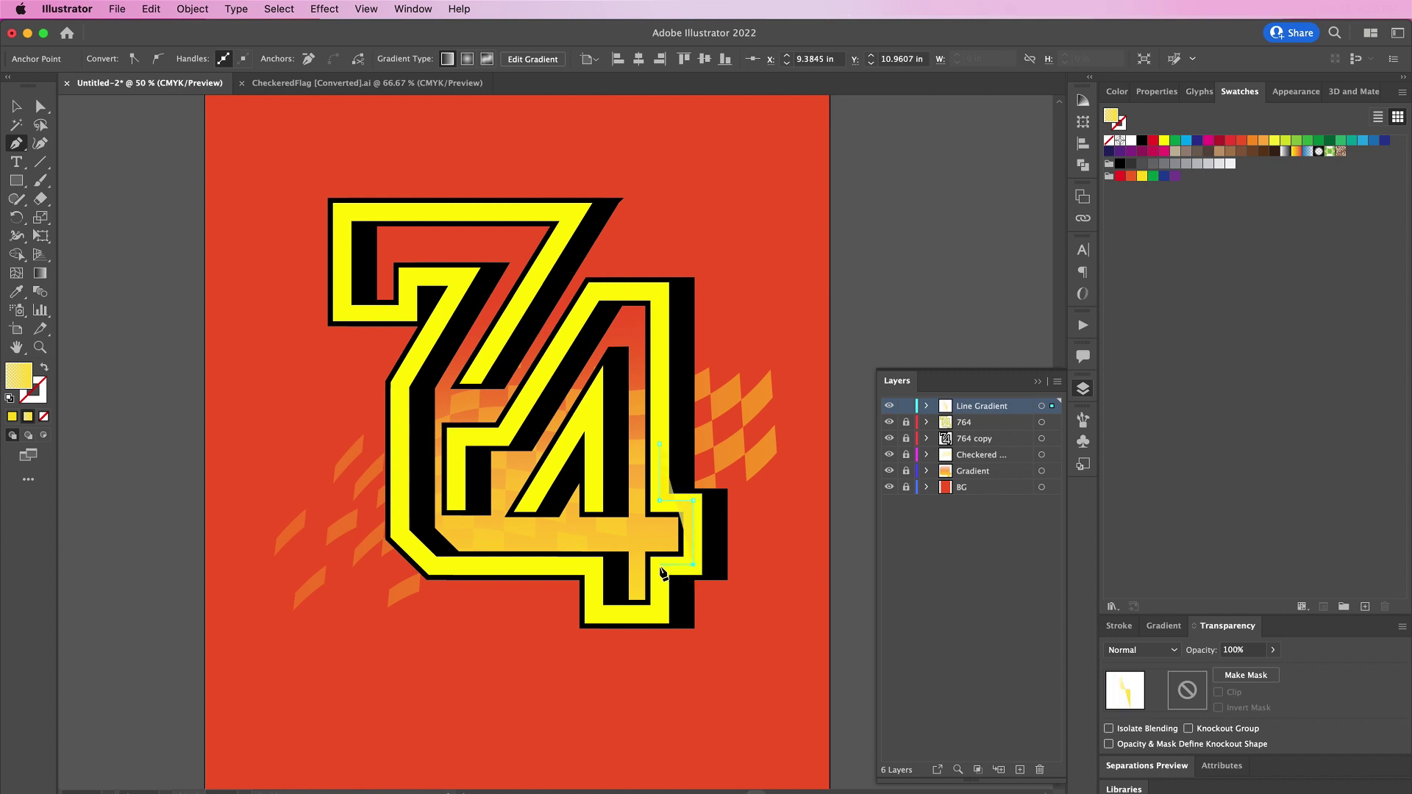
click(659, 564)
click(660, 615)
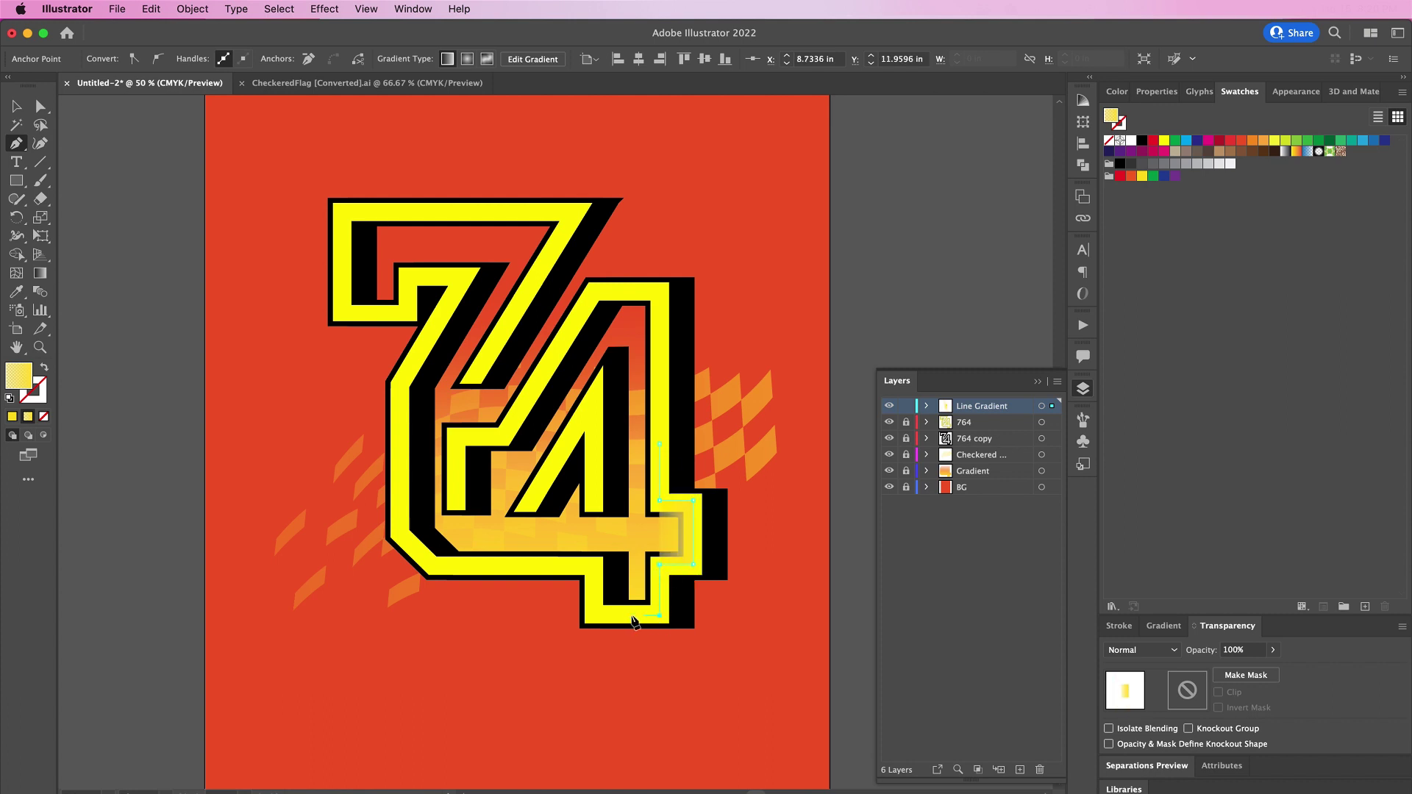
click(595, 614)
click(594, 566)
click(437, 566)
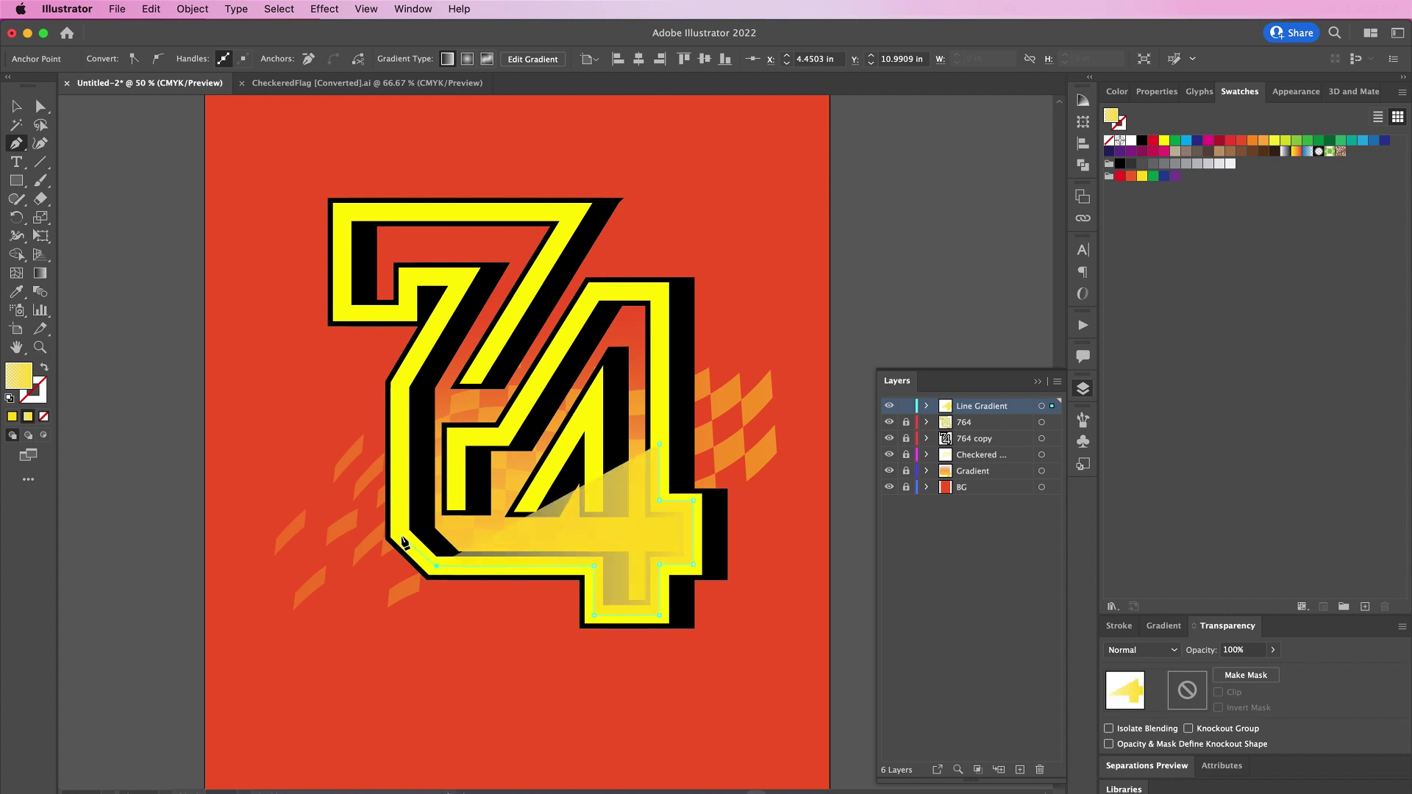
click(398, 534)
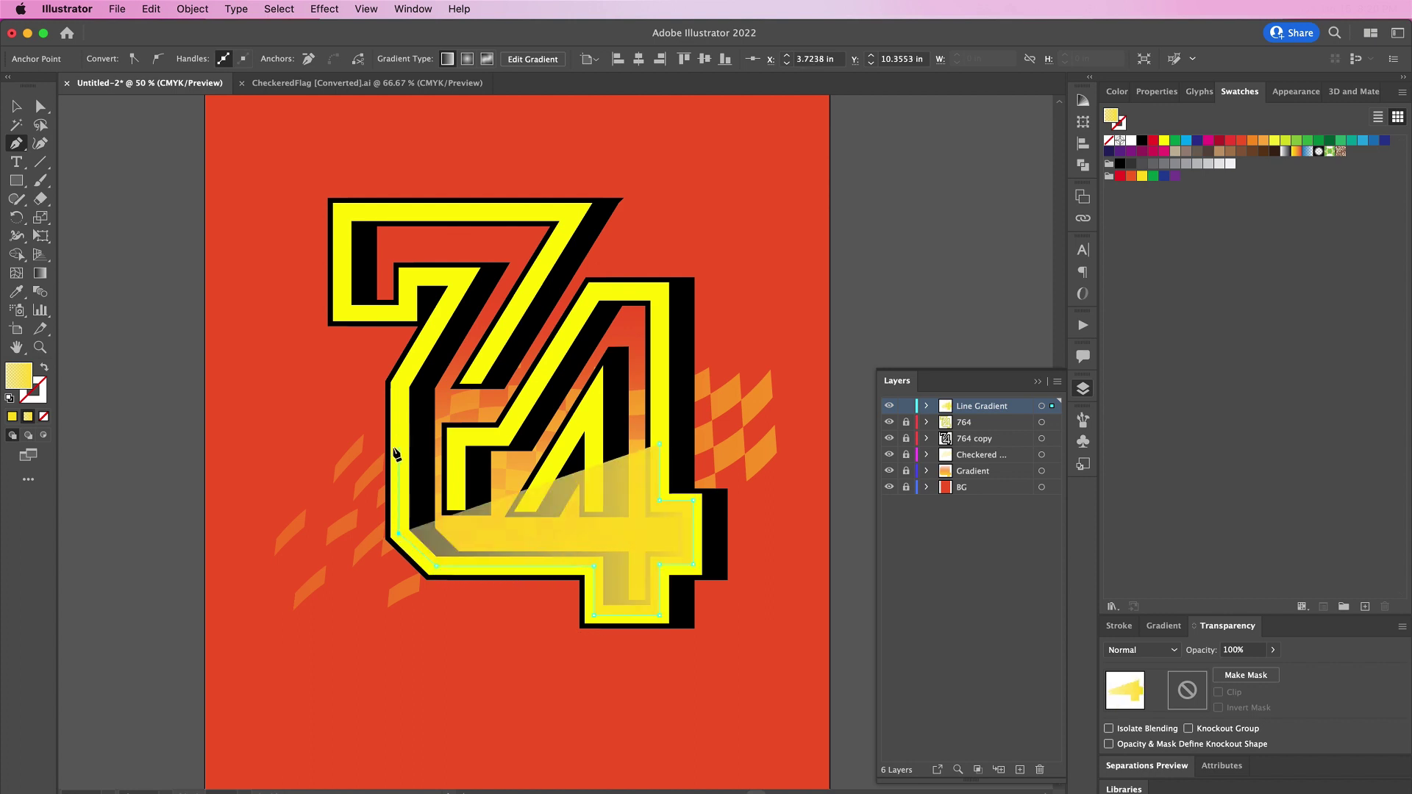
click(398, 447)
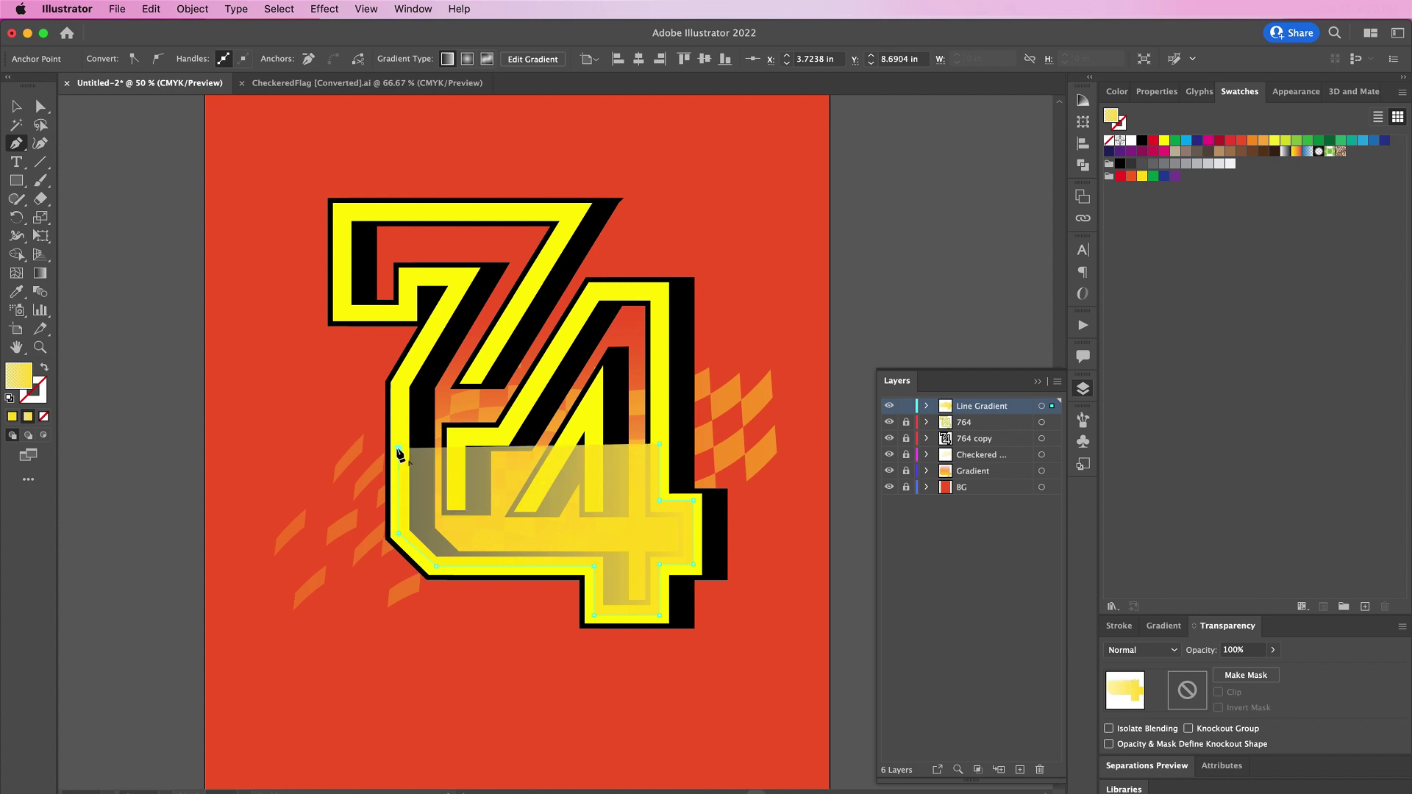
Step: Remove the path's fill and give it a 19 pt stroke
click(44, 366)
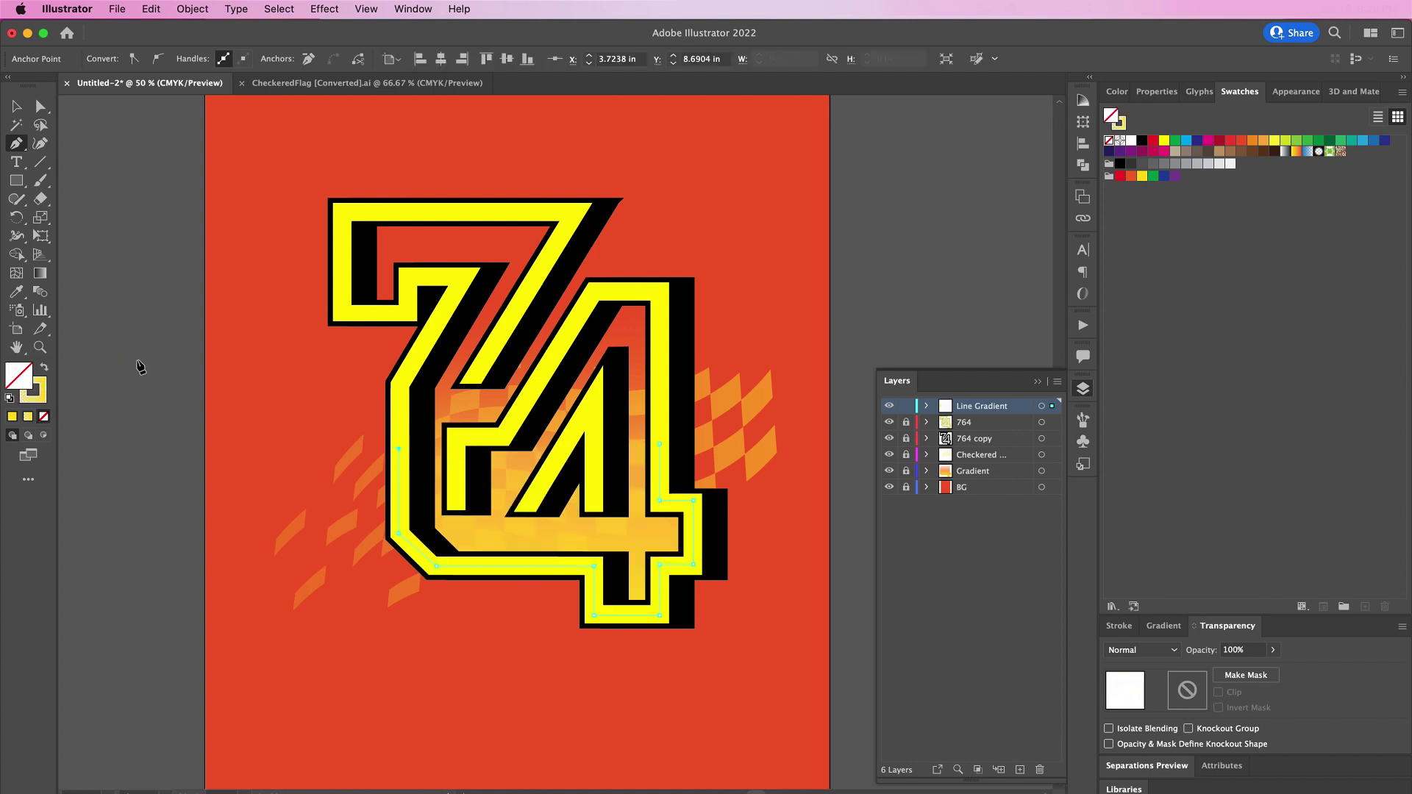
click(1120, 626)
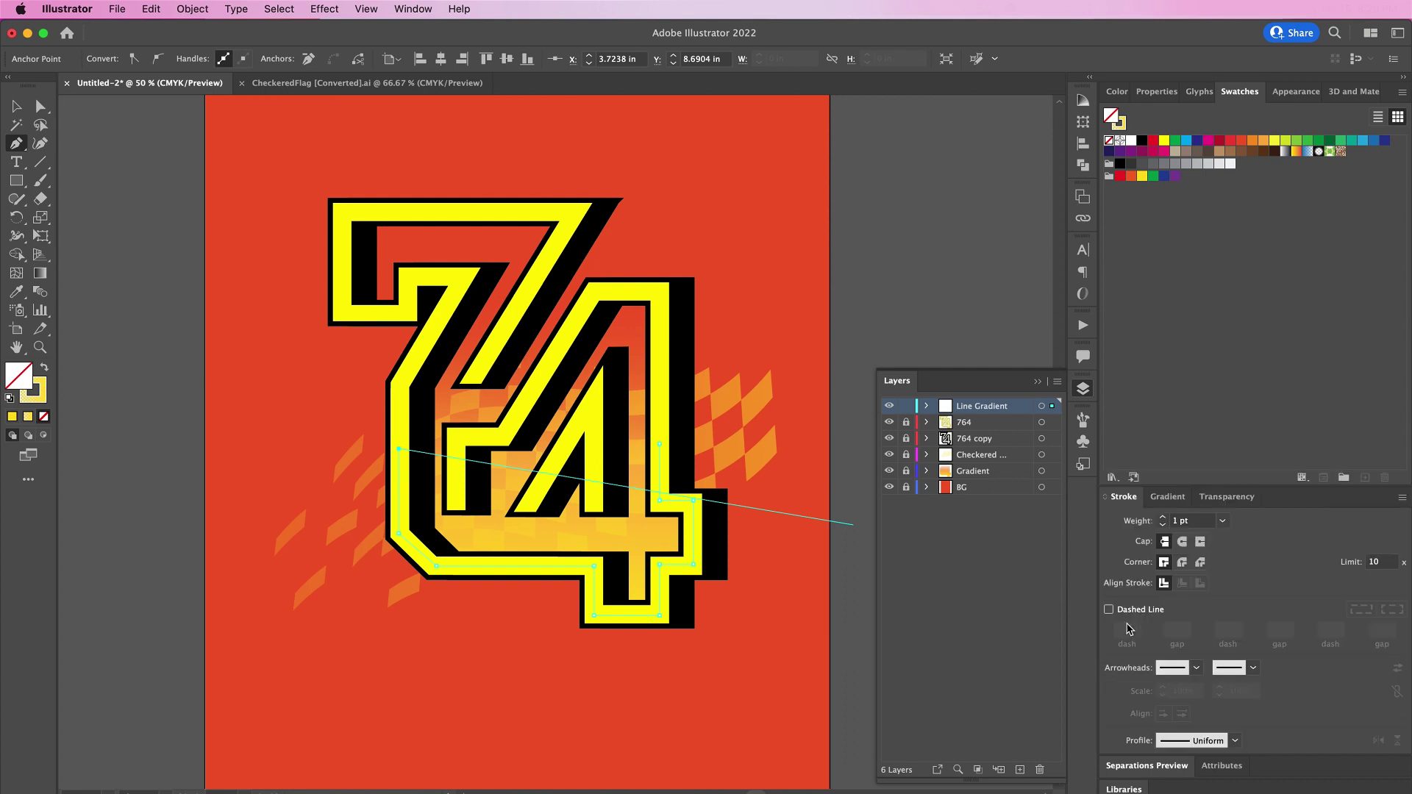
click(1177, 520)
text(9)
key(Return)
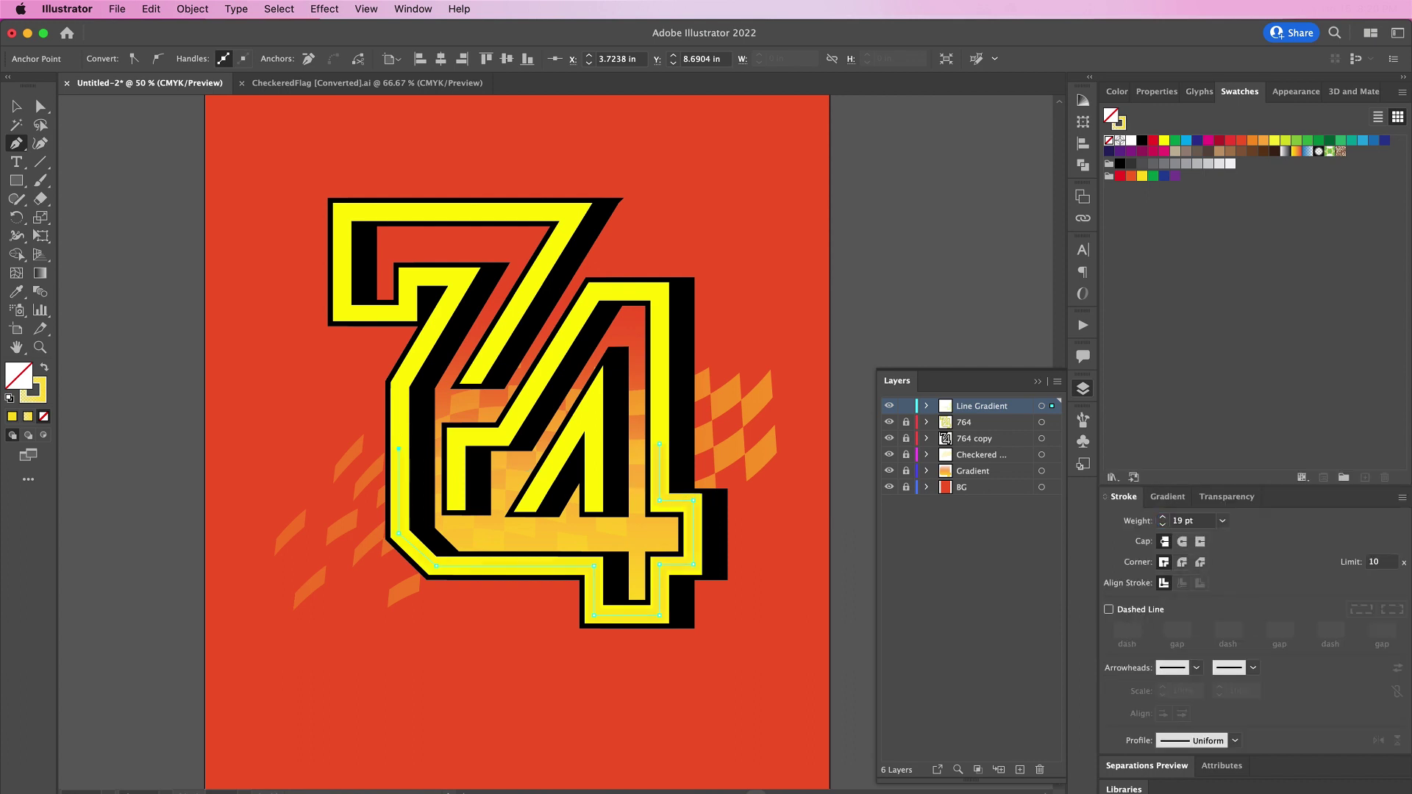
Step: Apply a gradient to the stroke with a fully opaque blue starting stop
click(1168, 497)
click(1121, 619)
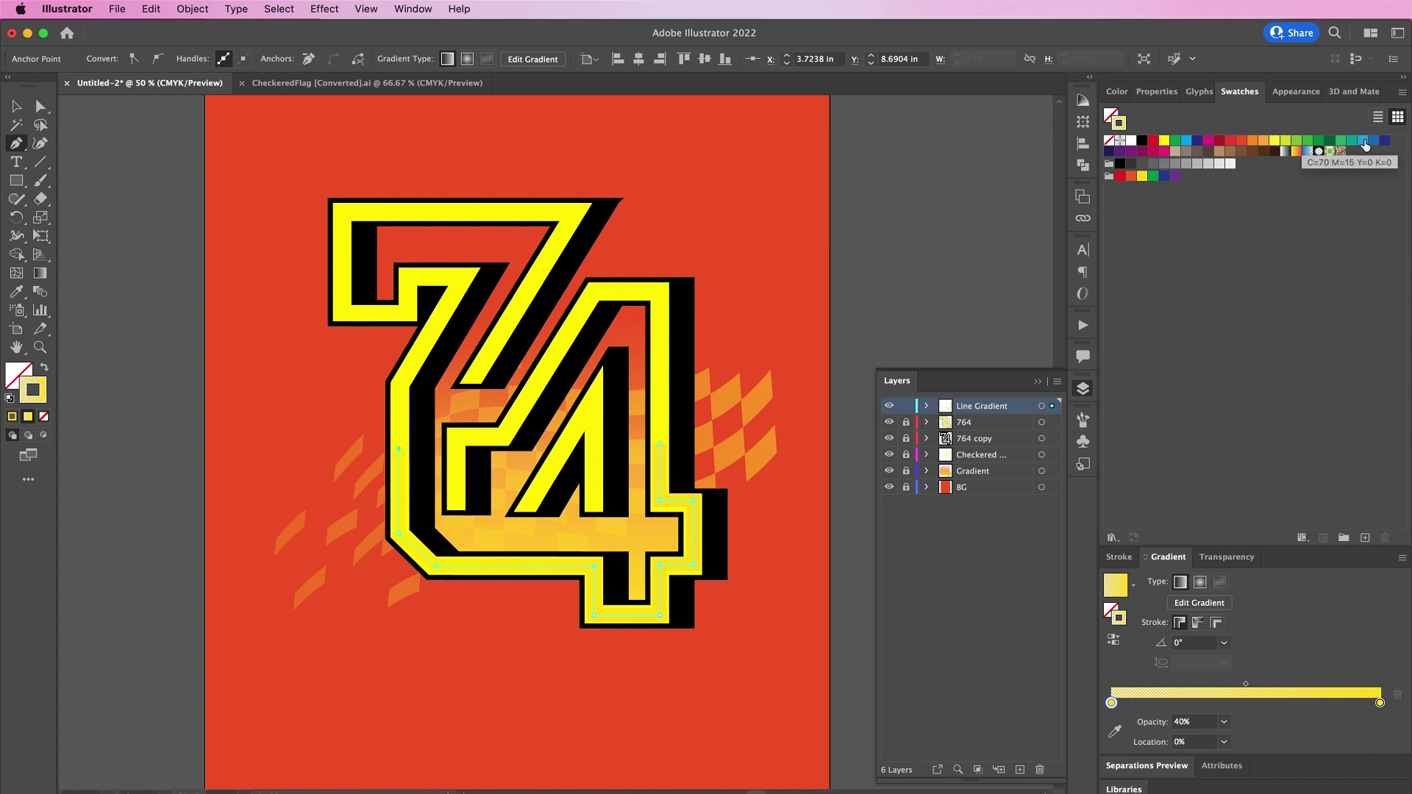
mouse_move(1365, 145)
mouse_down()
mouse_move(1322, 537)
mouse_move(1241, 512)
mouse_move(1111, 703)
mouse_up()
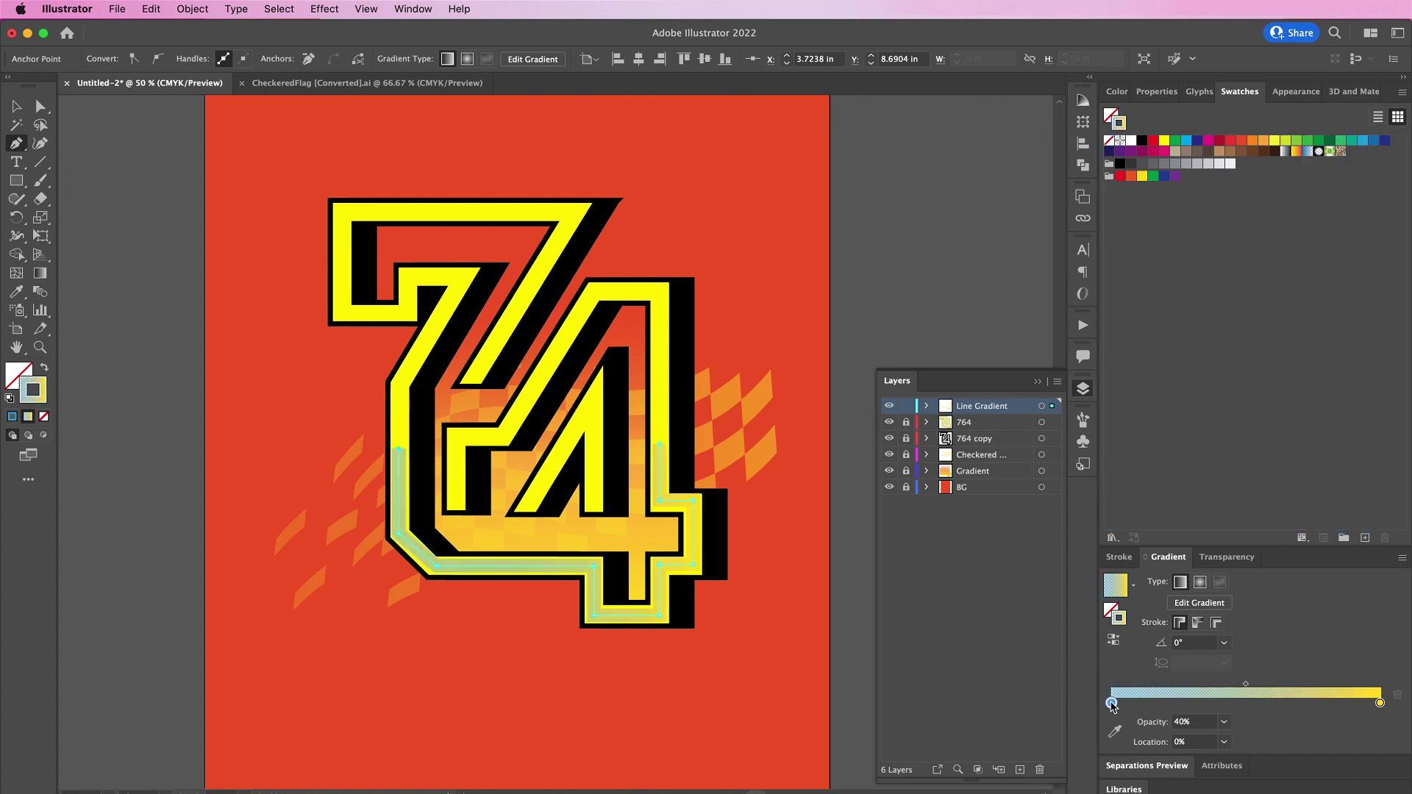
click(1225, 722)
click(1240, 538)
click(1224, 722)
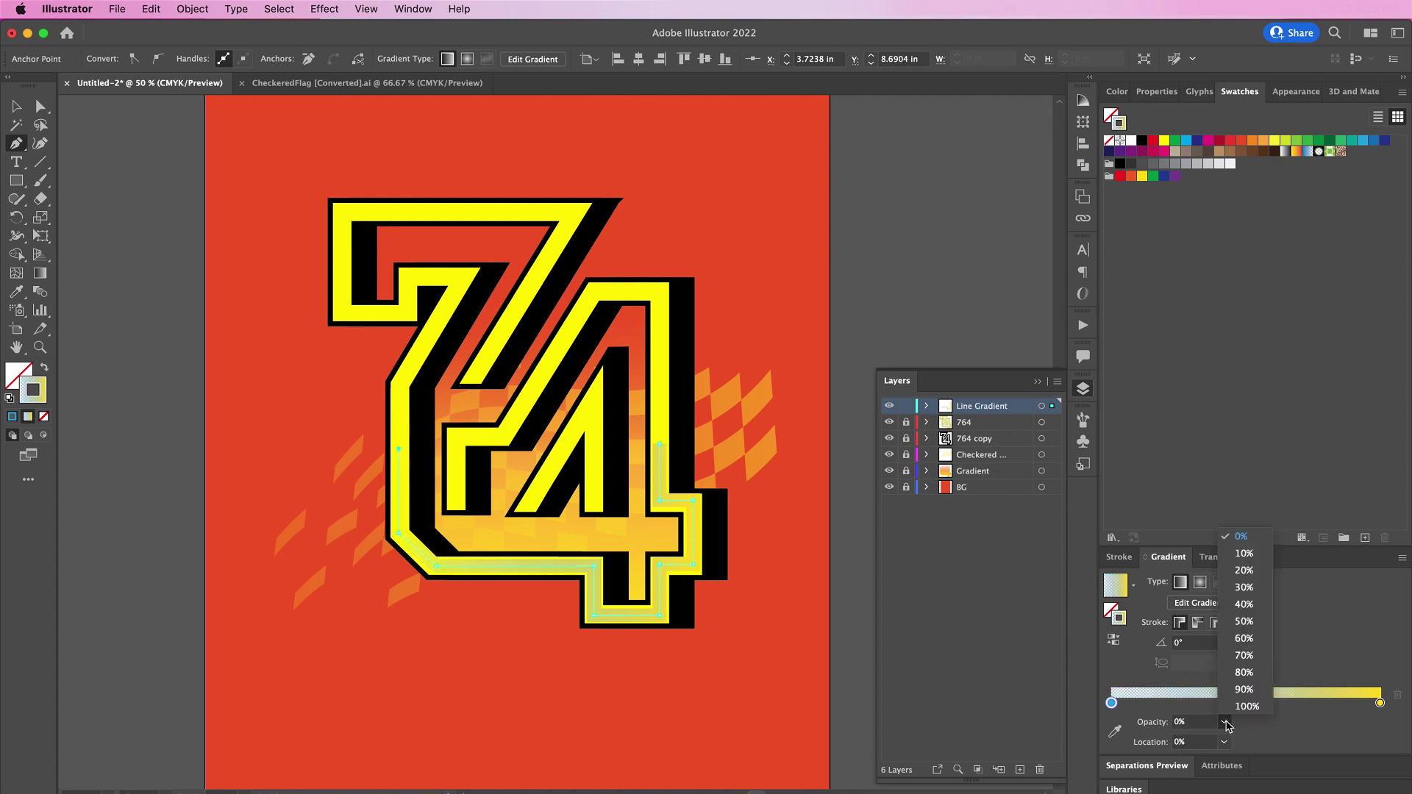
click(1234, 694)
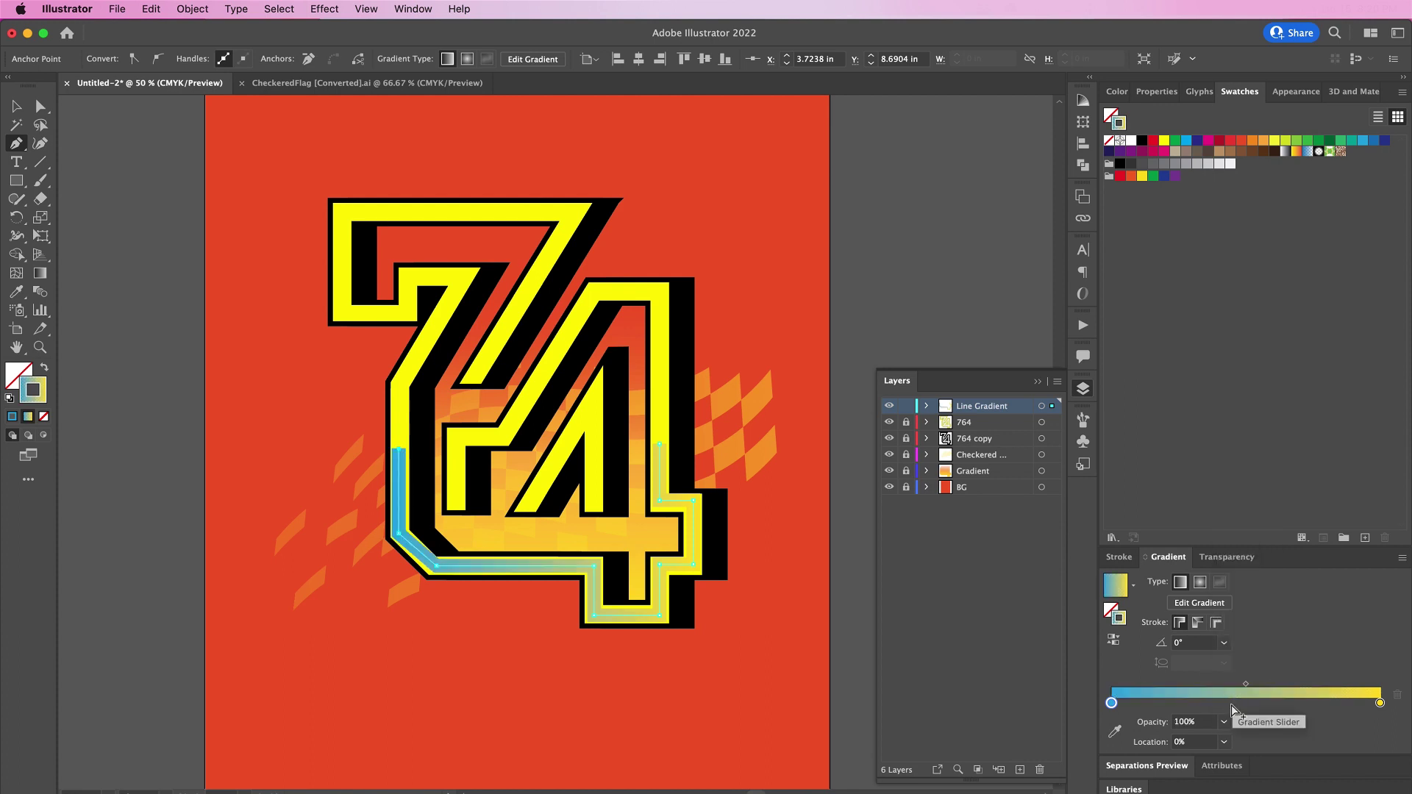
Step: Add an orange-red middle stop at about 48%, set the angle to 90°, and move the yellow stop to about 90%
click(1231, 704)
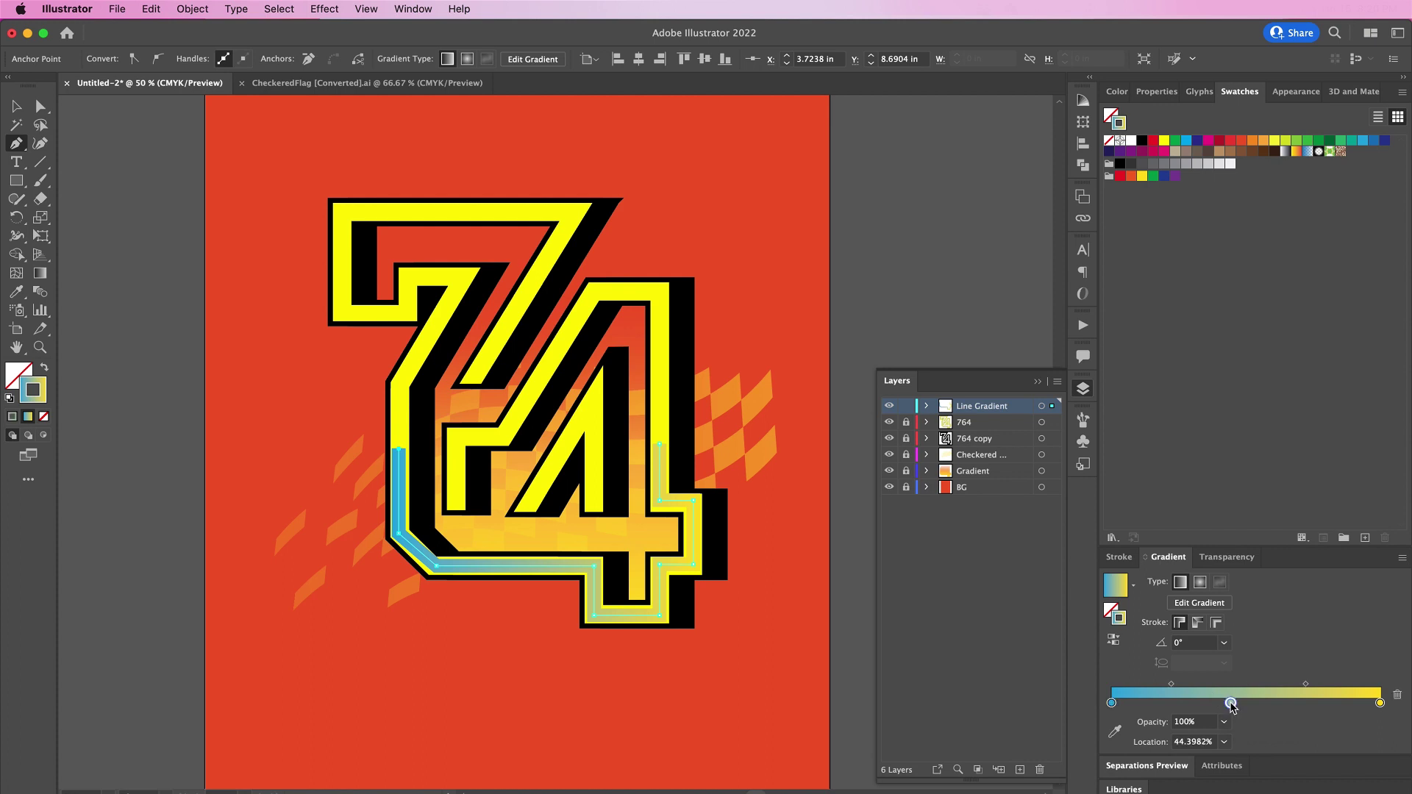
drag(1231, 704, 1241, 704)
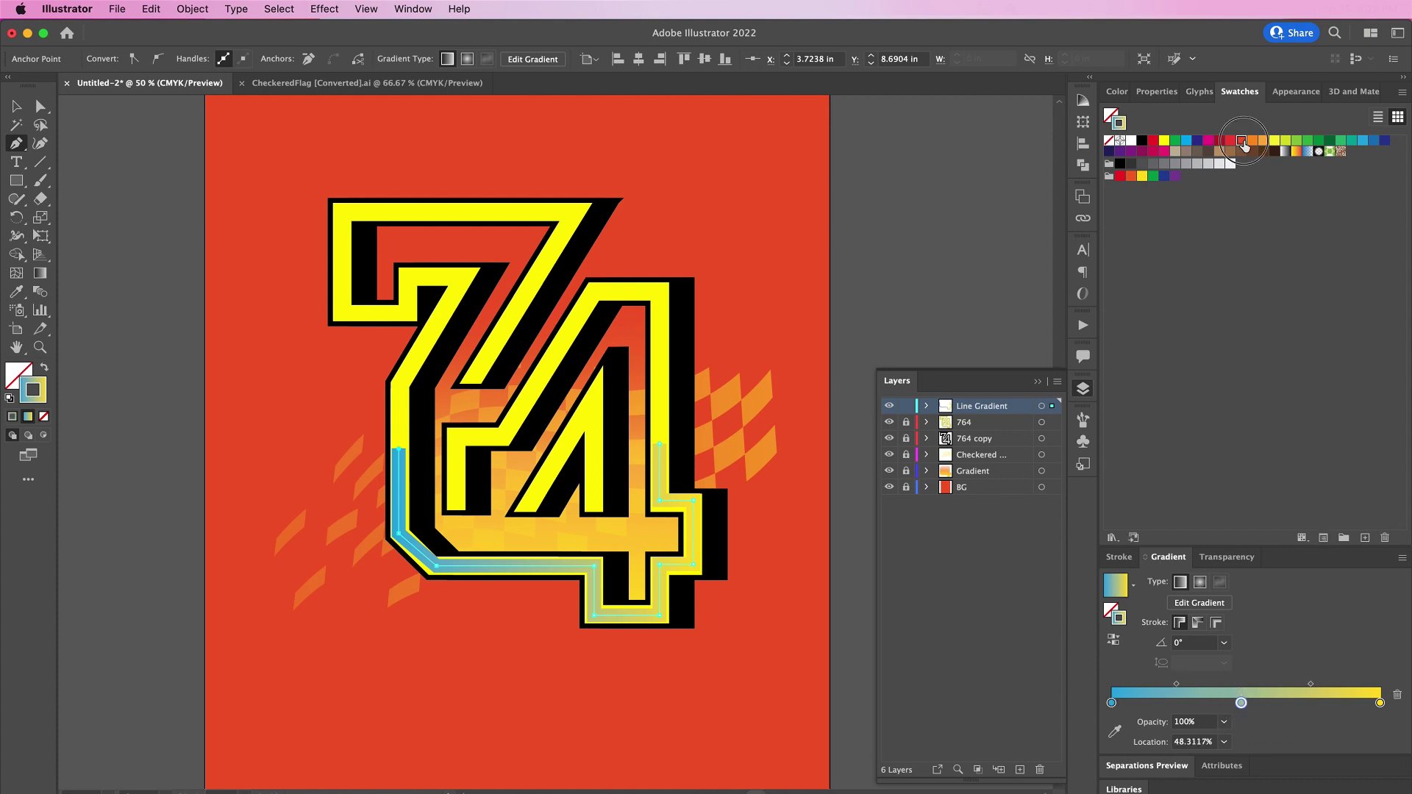
drag(1243, 145, 1241, 703)
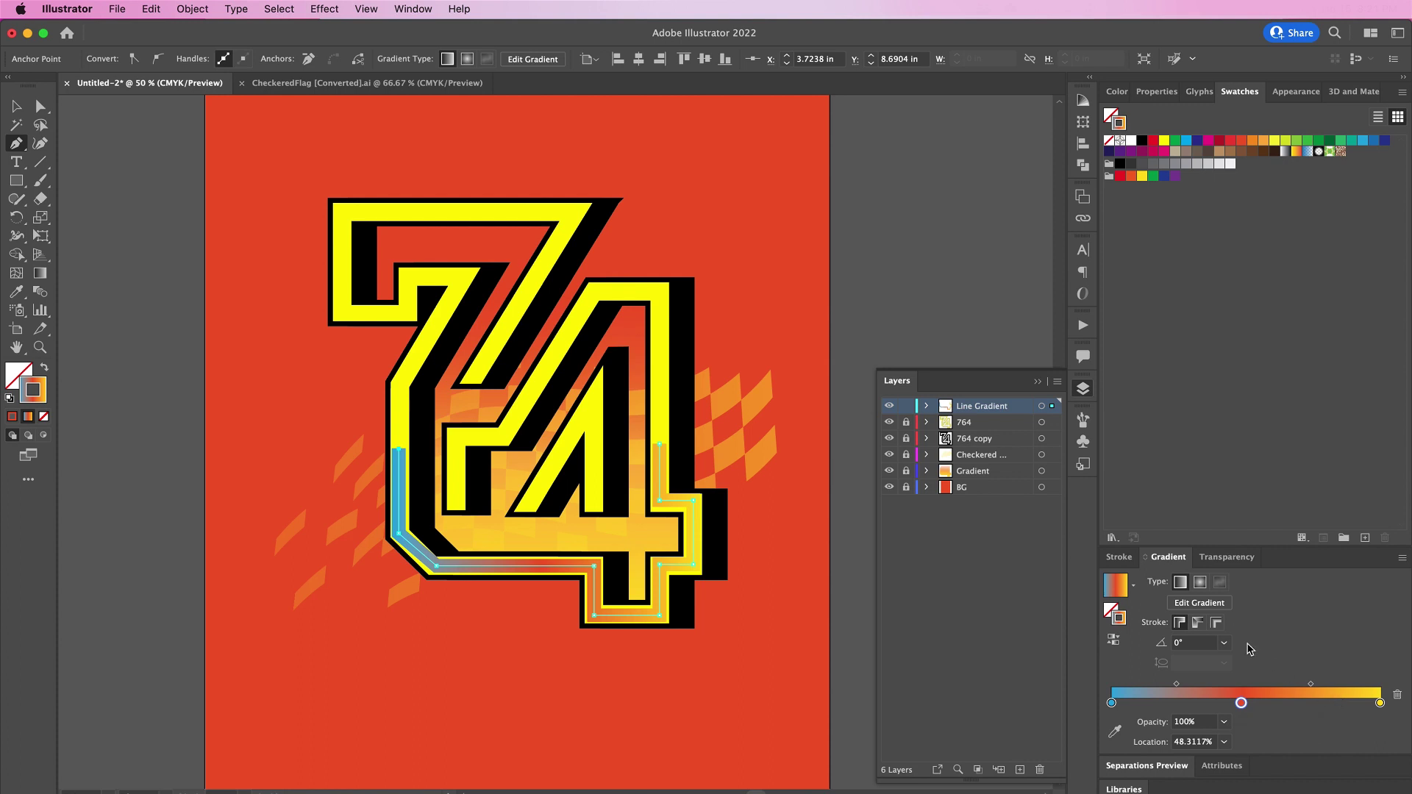
click(1180, 646)
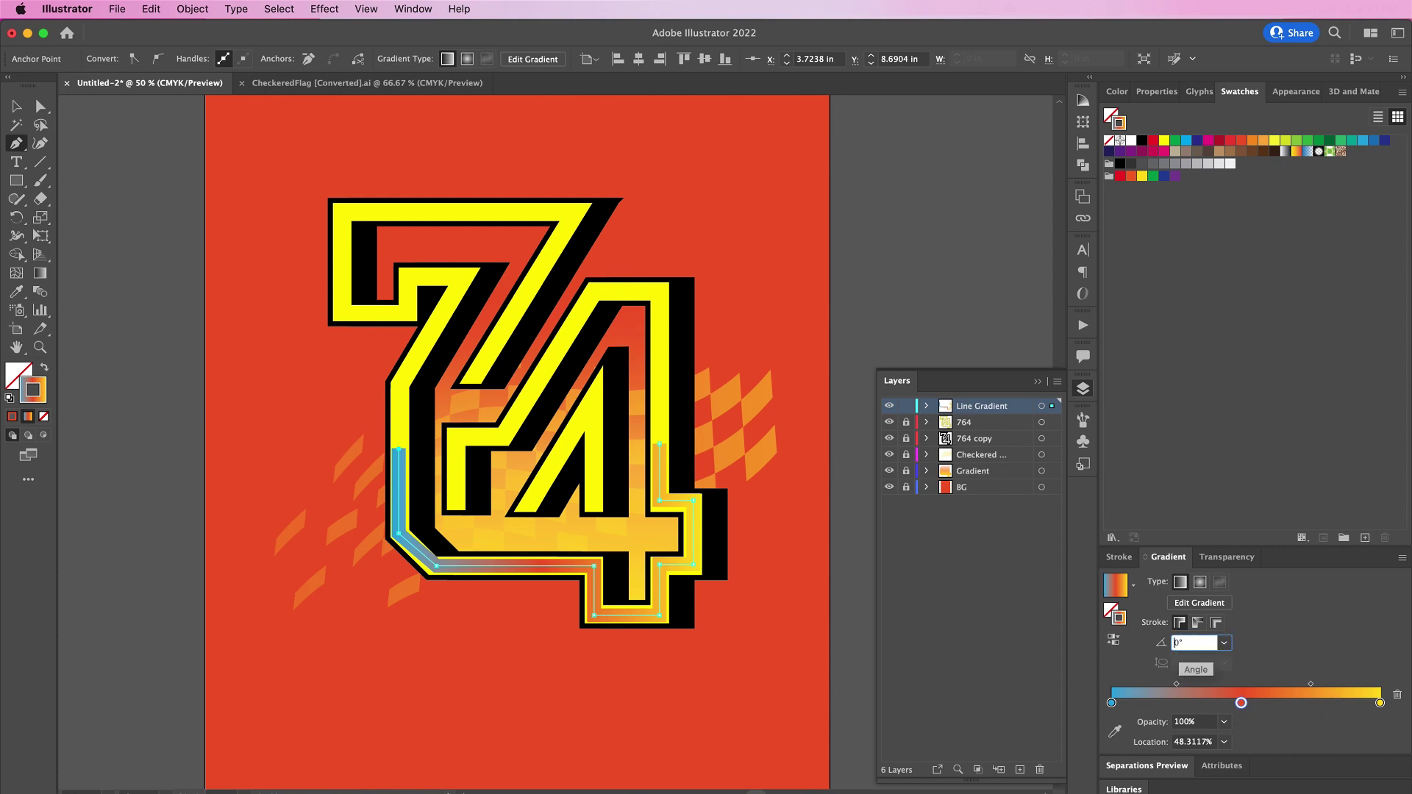
text(9)
key(Return)
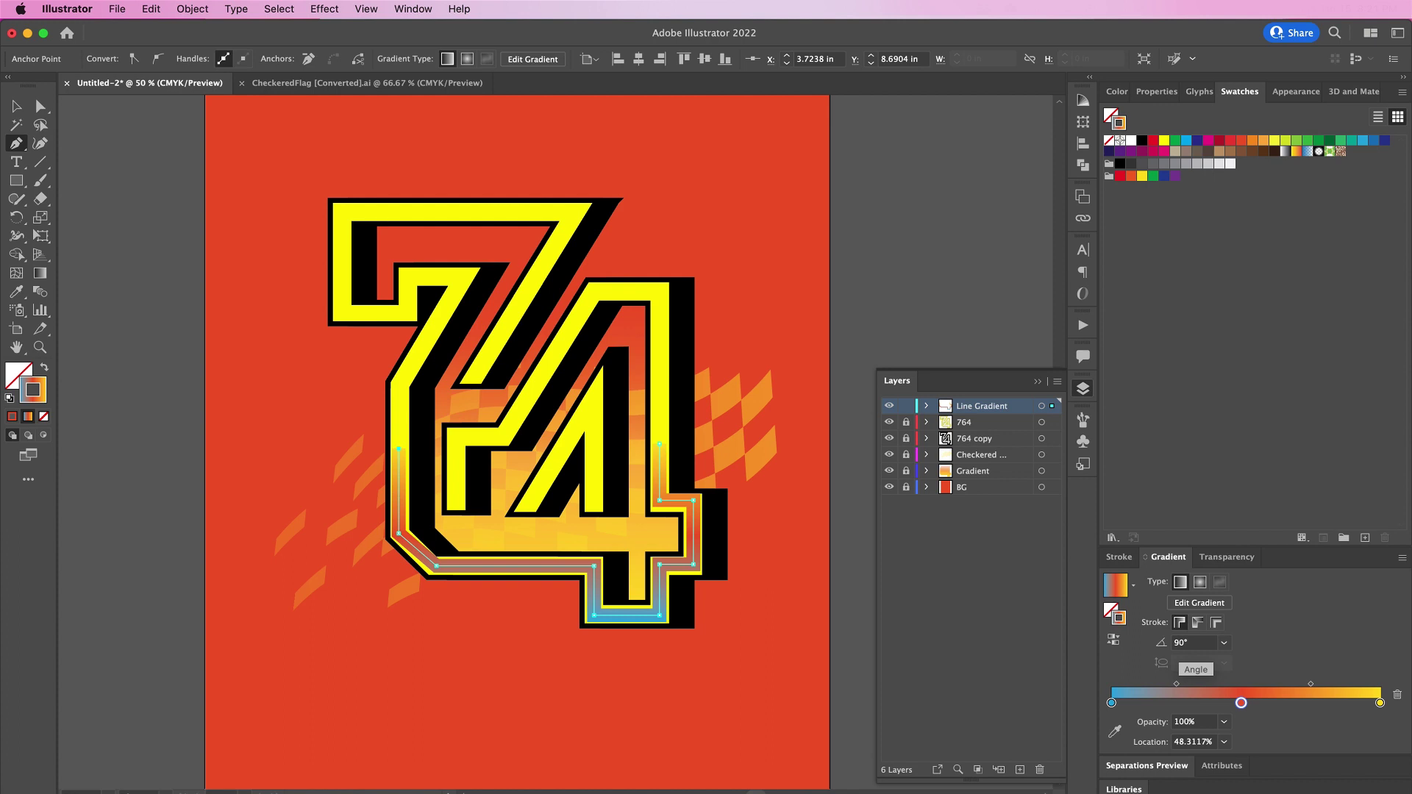
drag(1380, 703, 1354, 706)
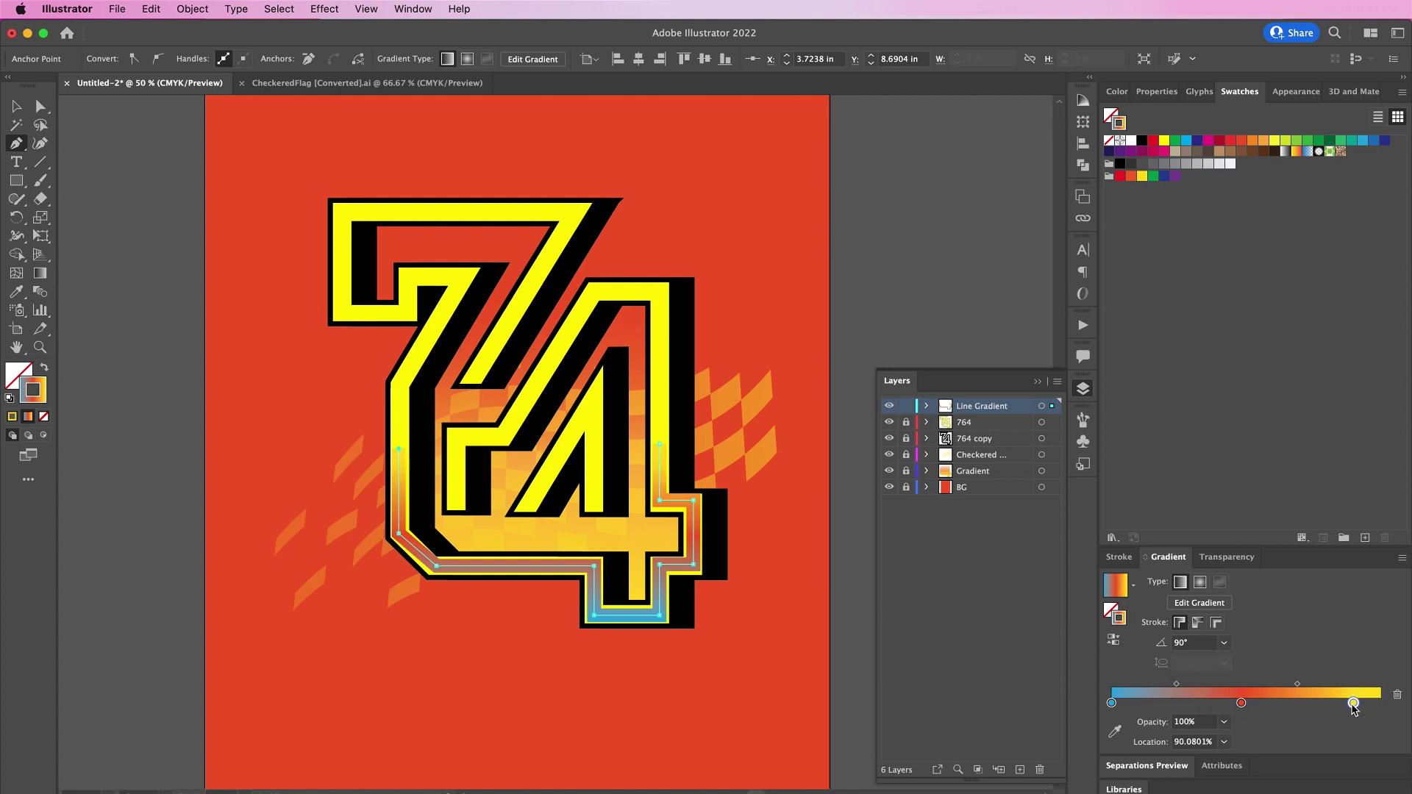
Step: Nudge the gradient line's corner and bottom anchors into place
click(16, 107)
scroll(525, 521, up, 2)
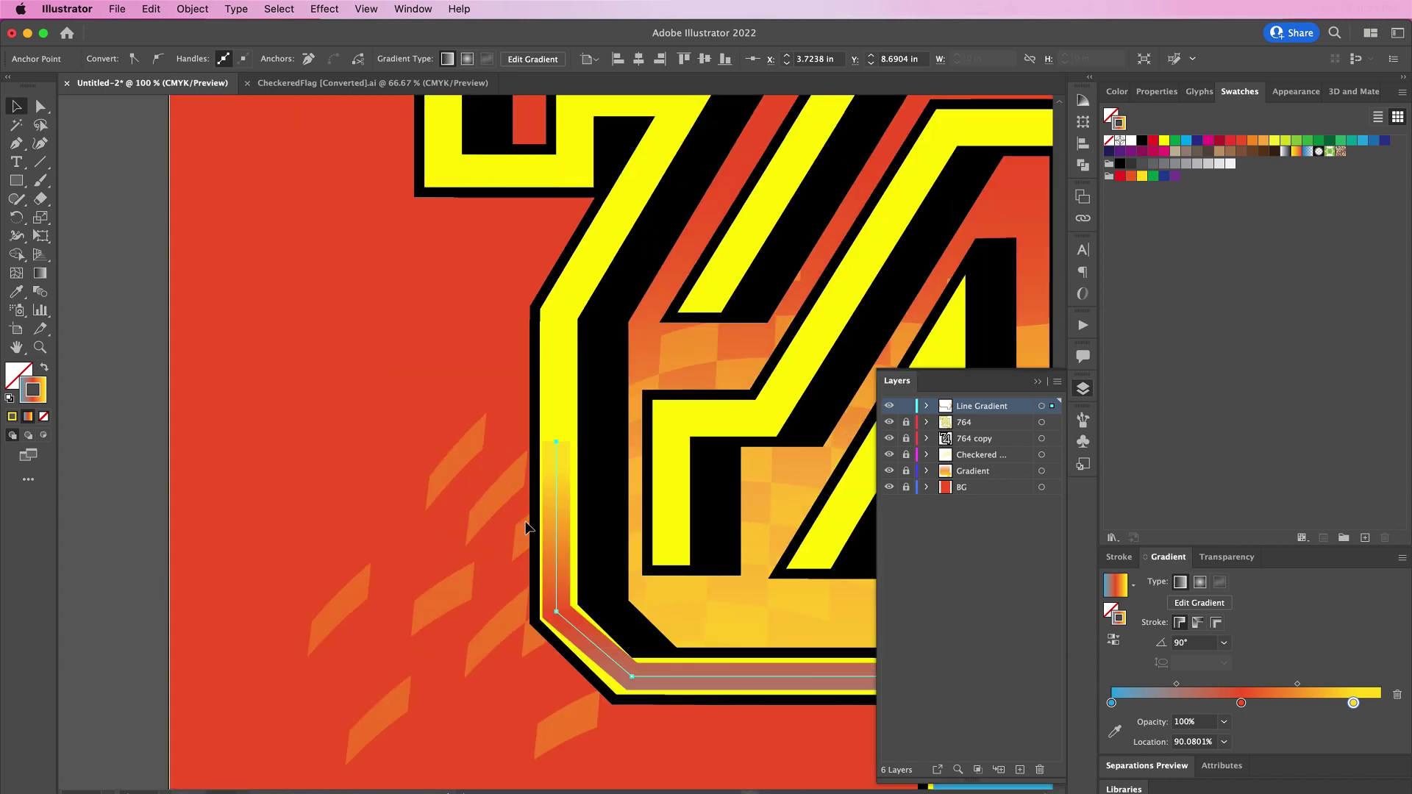
scroll(525, 521, up, 1)
click(41, 106)
drag(234, 539, 222, 541)
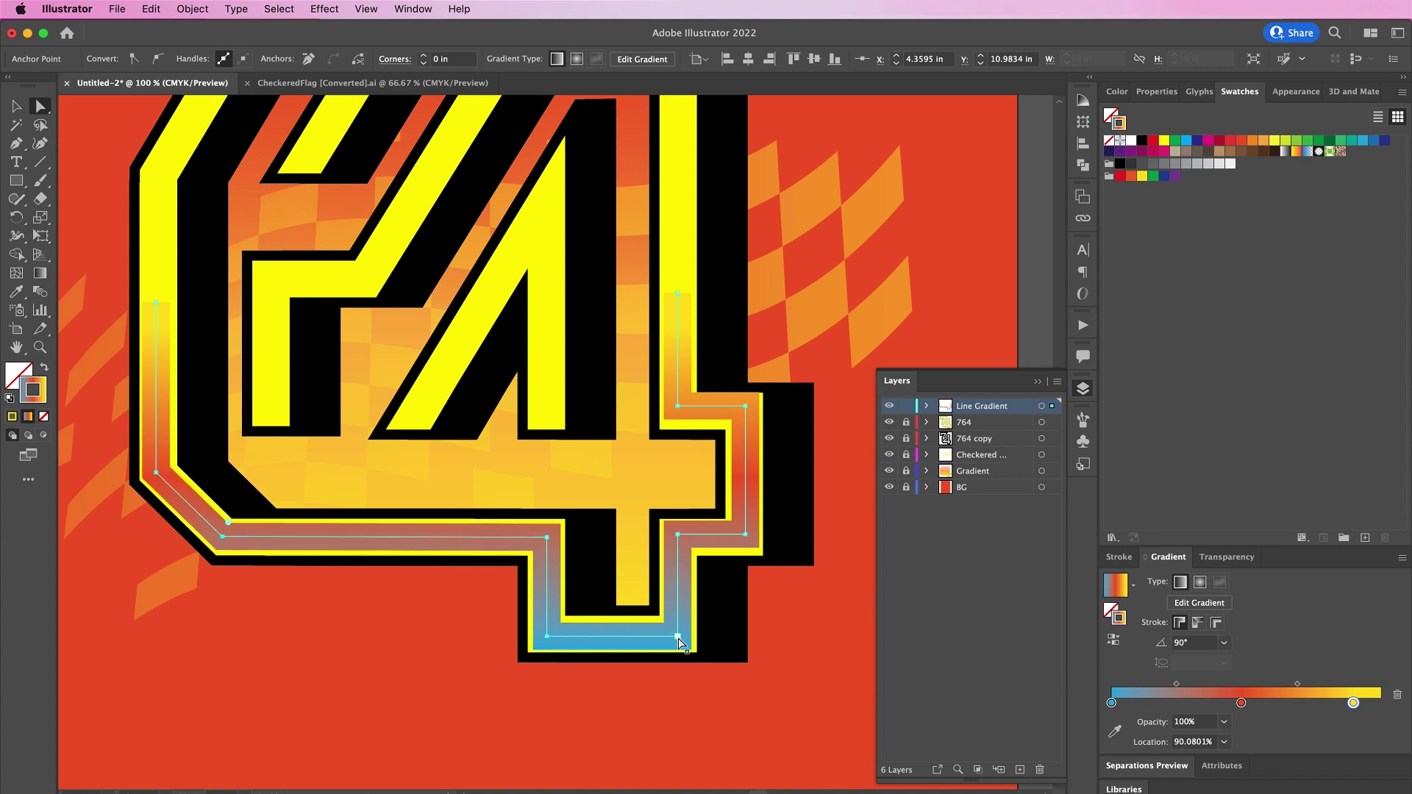
drag(679, 637, 678, 633)
drag(547, 637, 546, 633)
Step: Draw a second gradient line inside the 4's diagonal opening, then zoom out to the whole 74
click(746, 535)
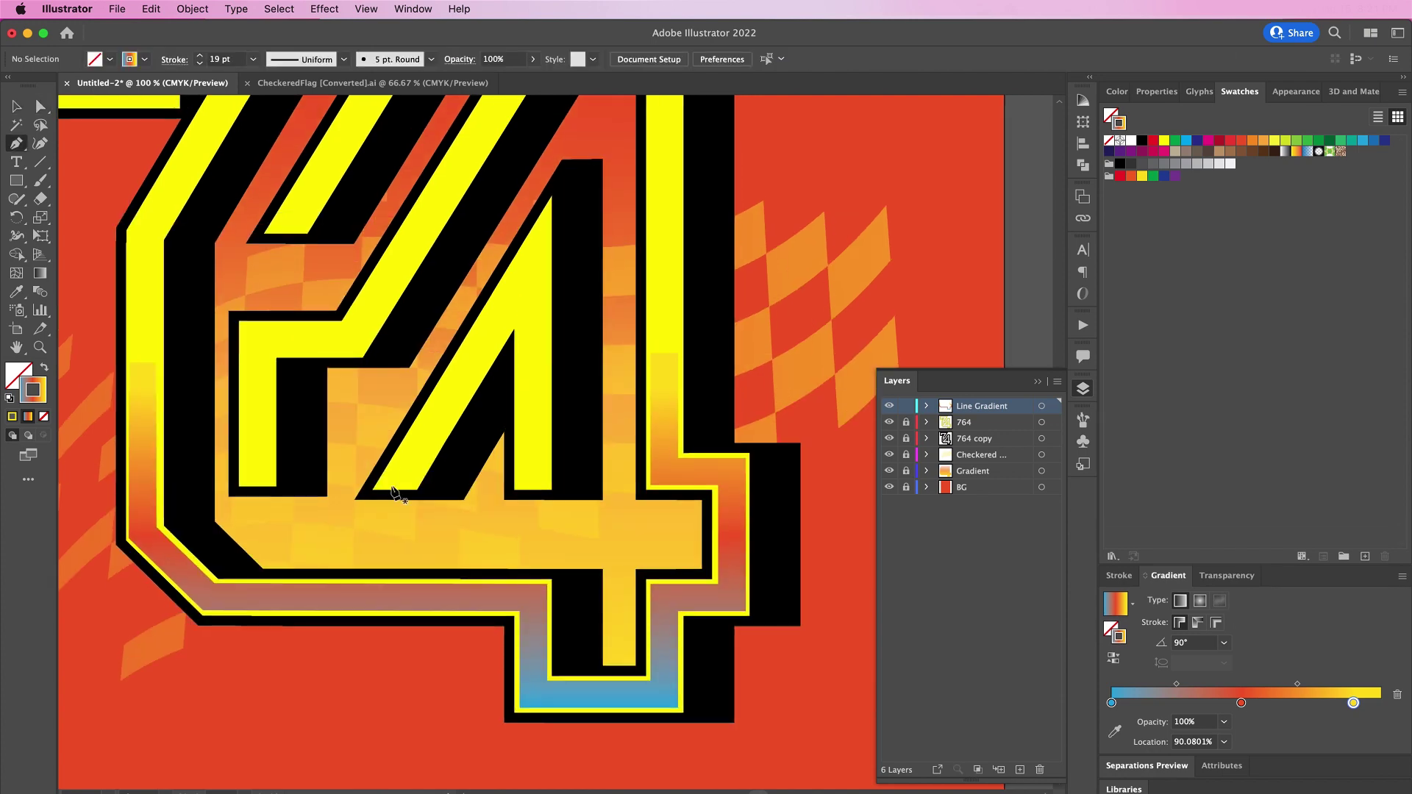
click(536, 475)
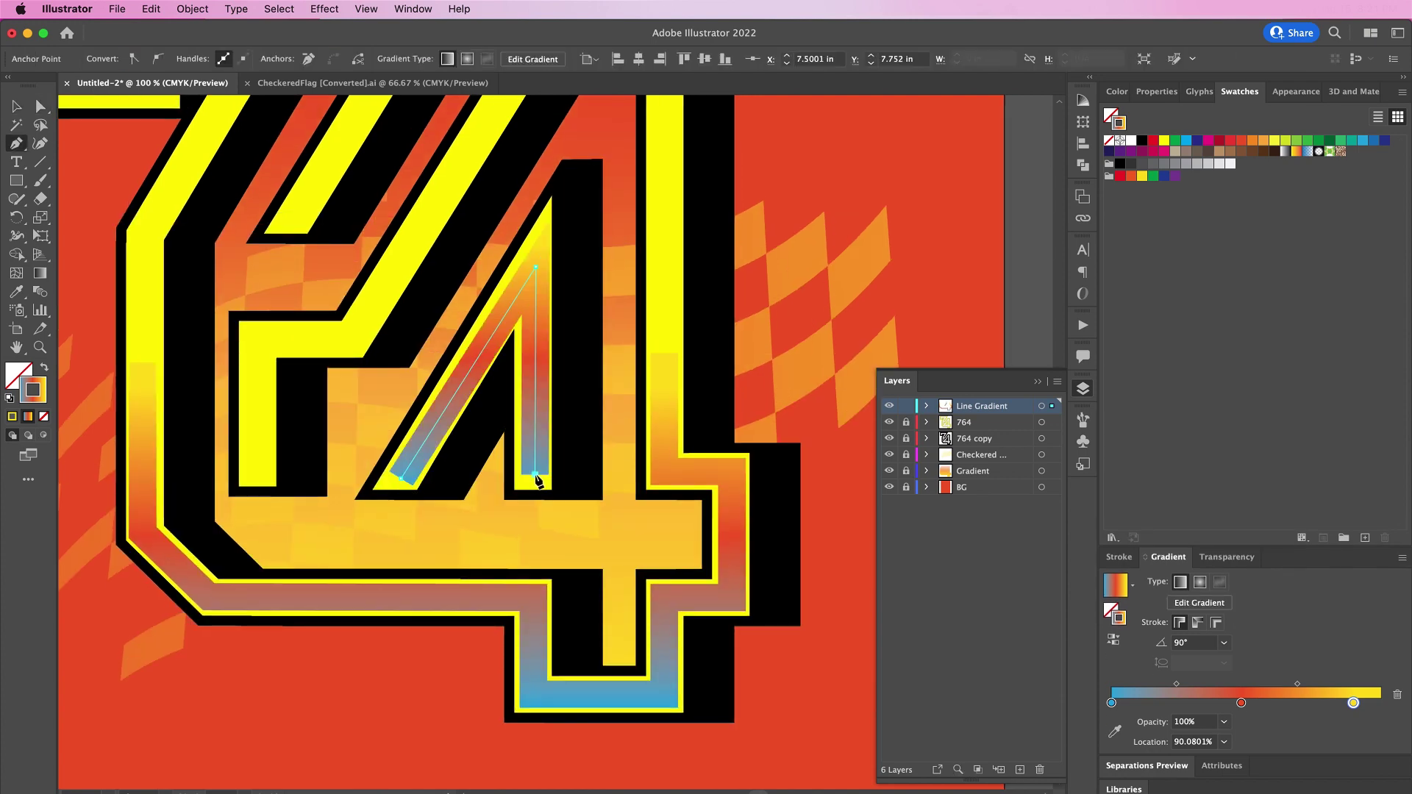
key(a)
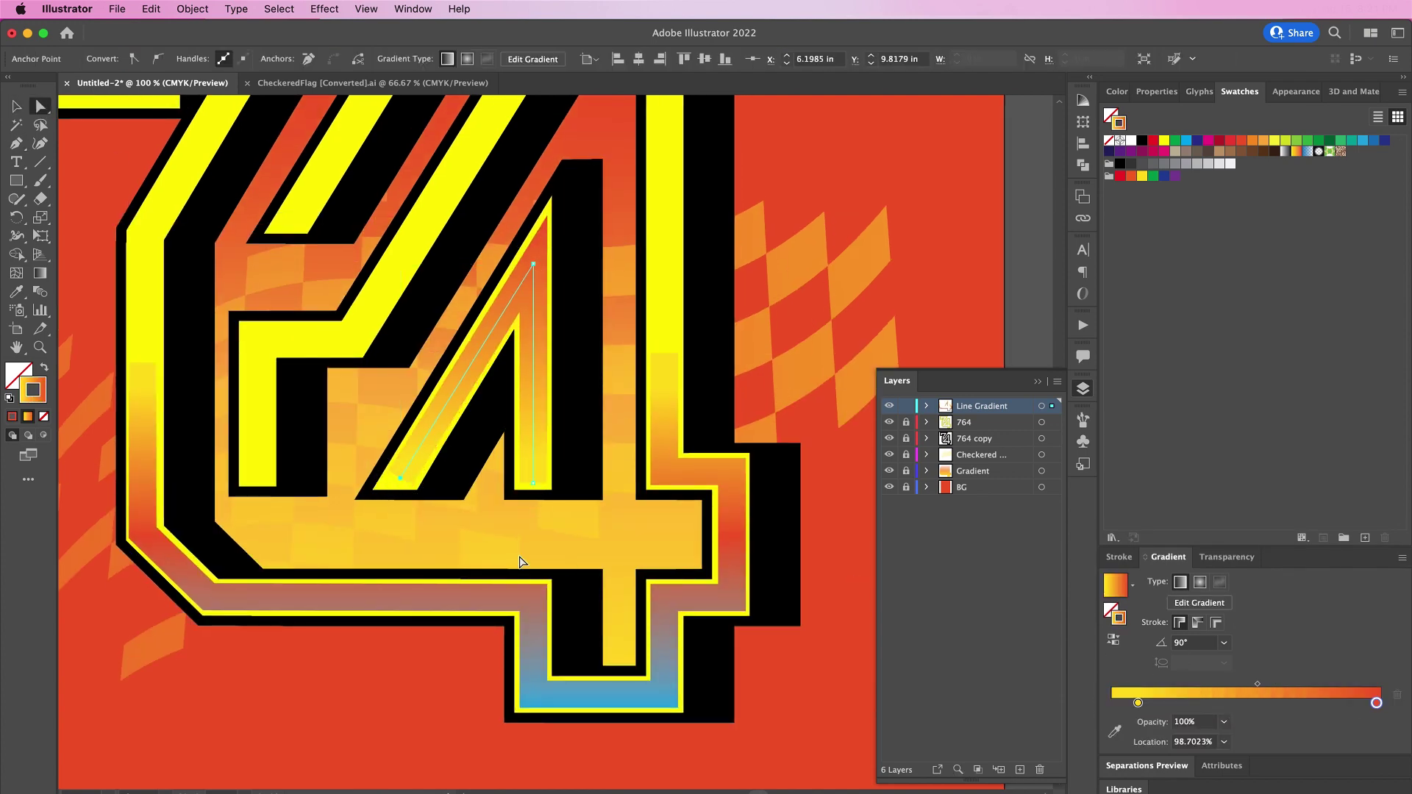
key(super+minus)
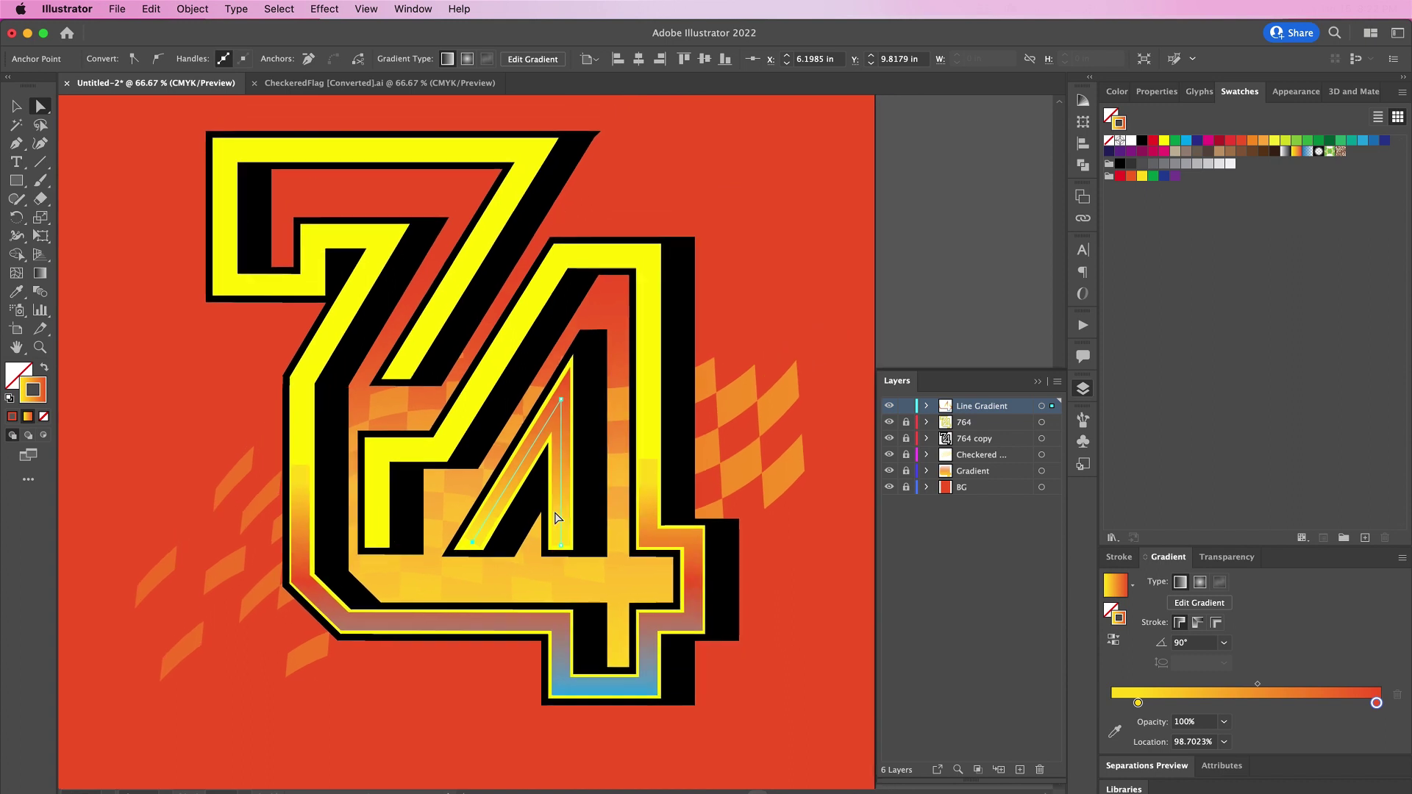
Step: Lock Line Gradient, add a new top layer named Text, and type 'The' below the logo
click(905, 407)
click(1019, 770)
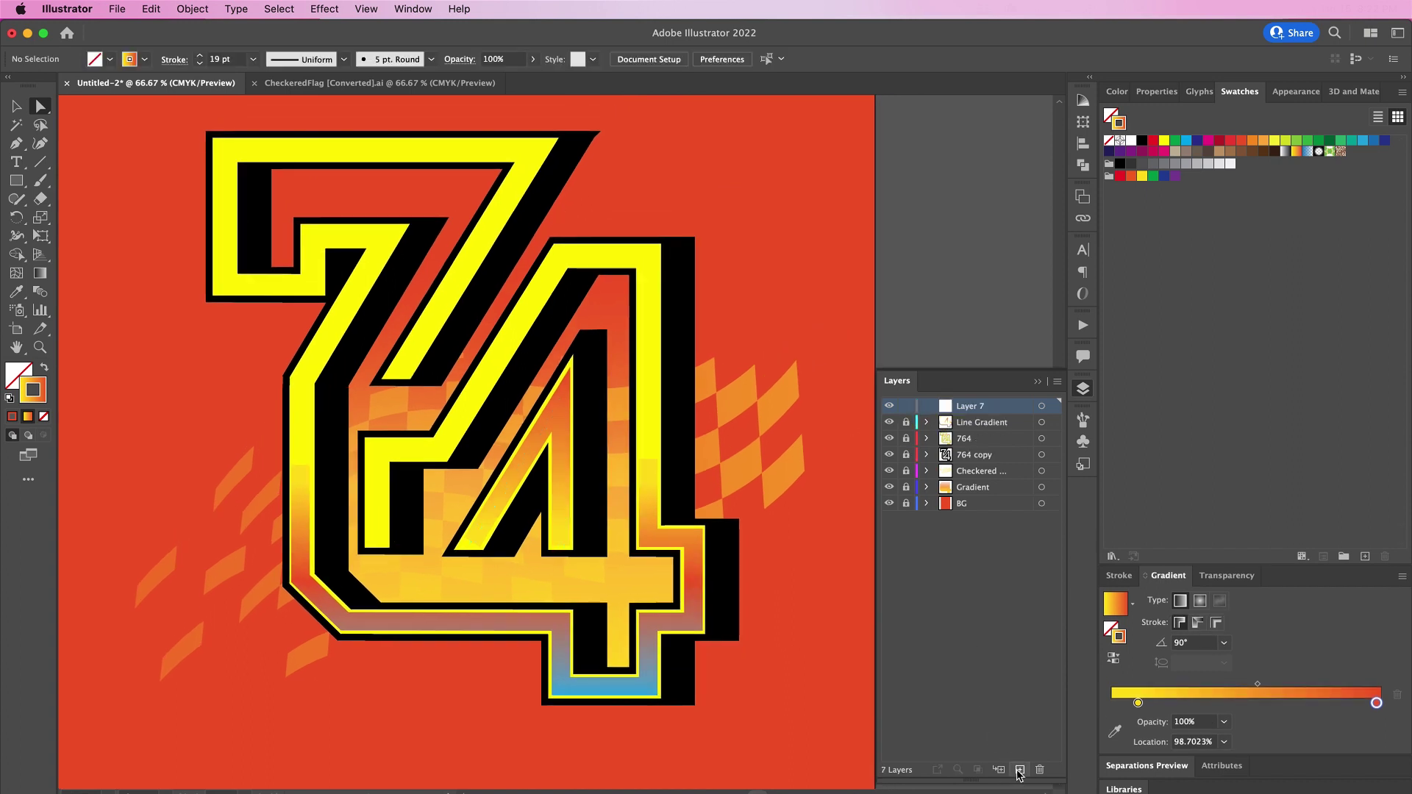
double_click(972, 407)
text(Text)
key(t)
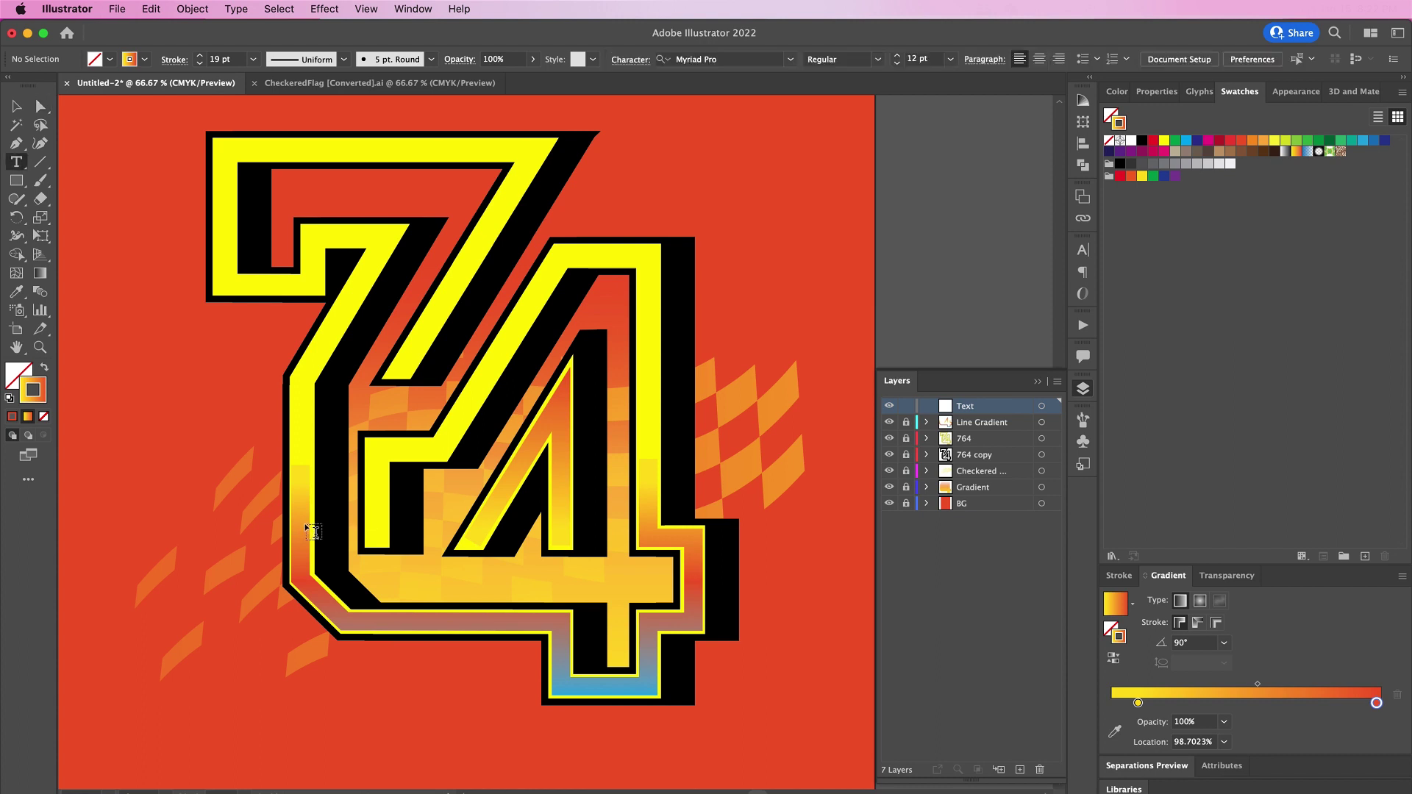
click(244, 726)
text(The)
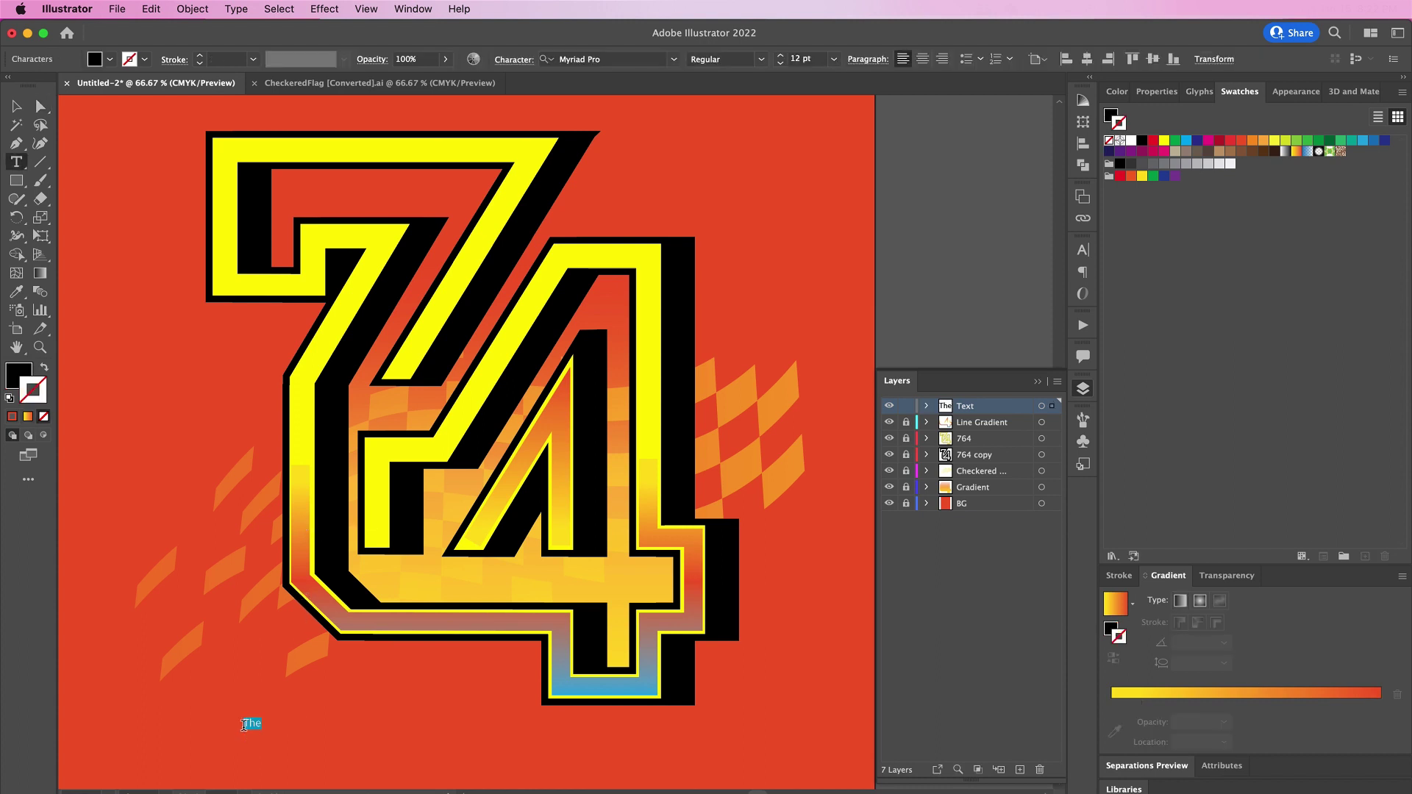
Step: Set the word in Ainsdale Medium at 66 pt with All Caps
click(1083, 250)
click(956, 266)
text(ain)
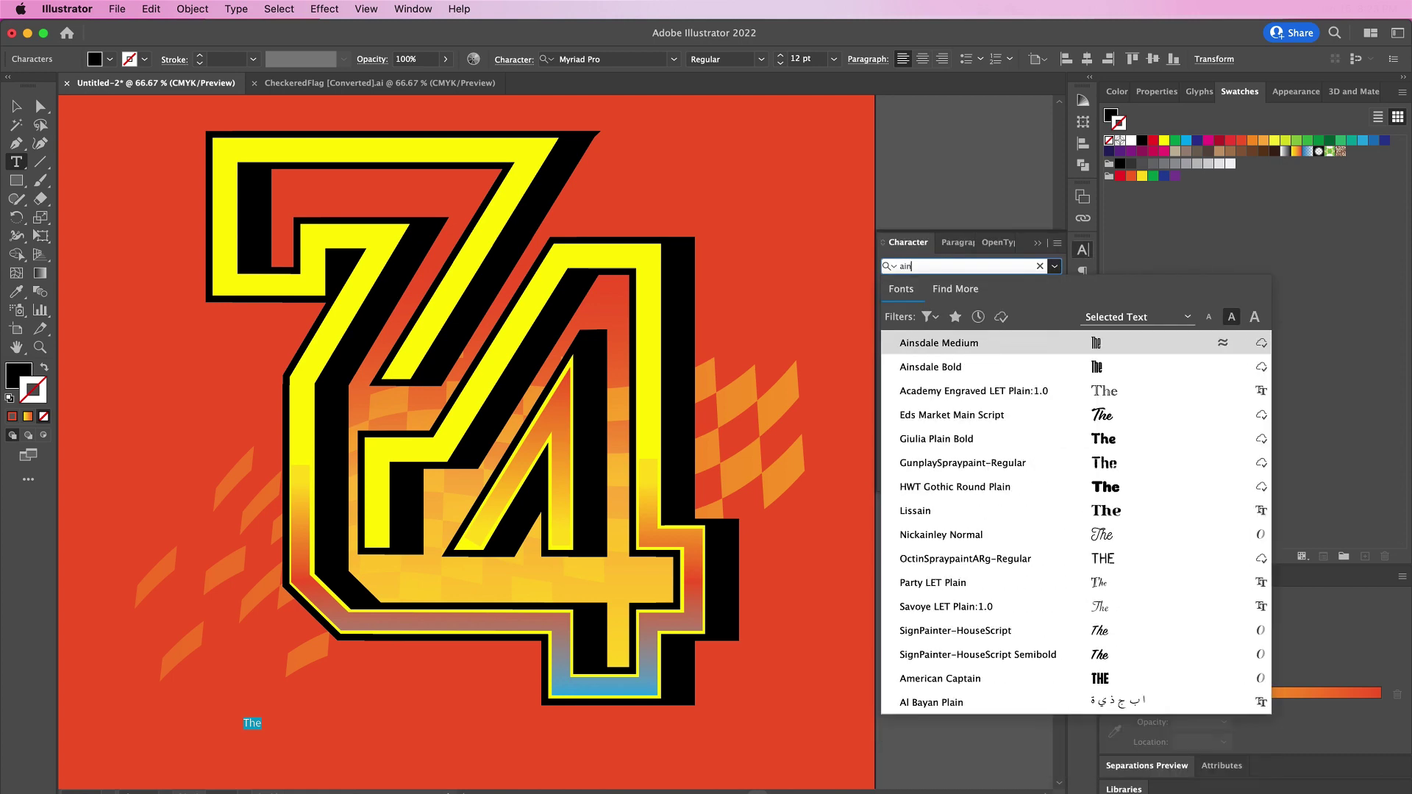
click(936, 343)
double_click(923, 312)
text(66)
key(Return)
click(892, 401)
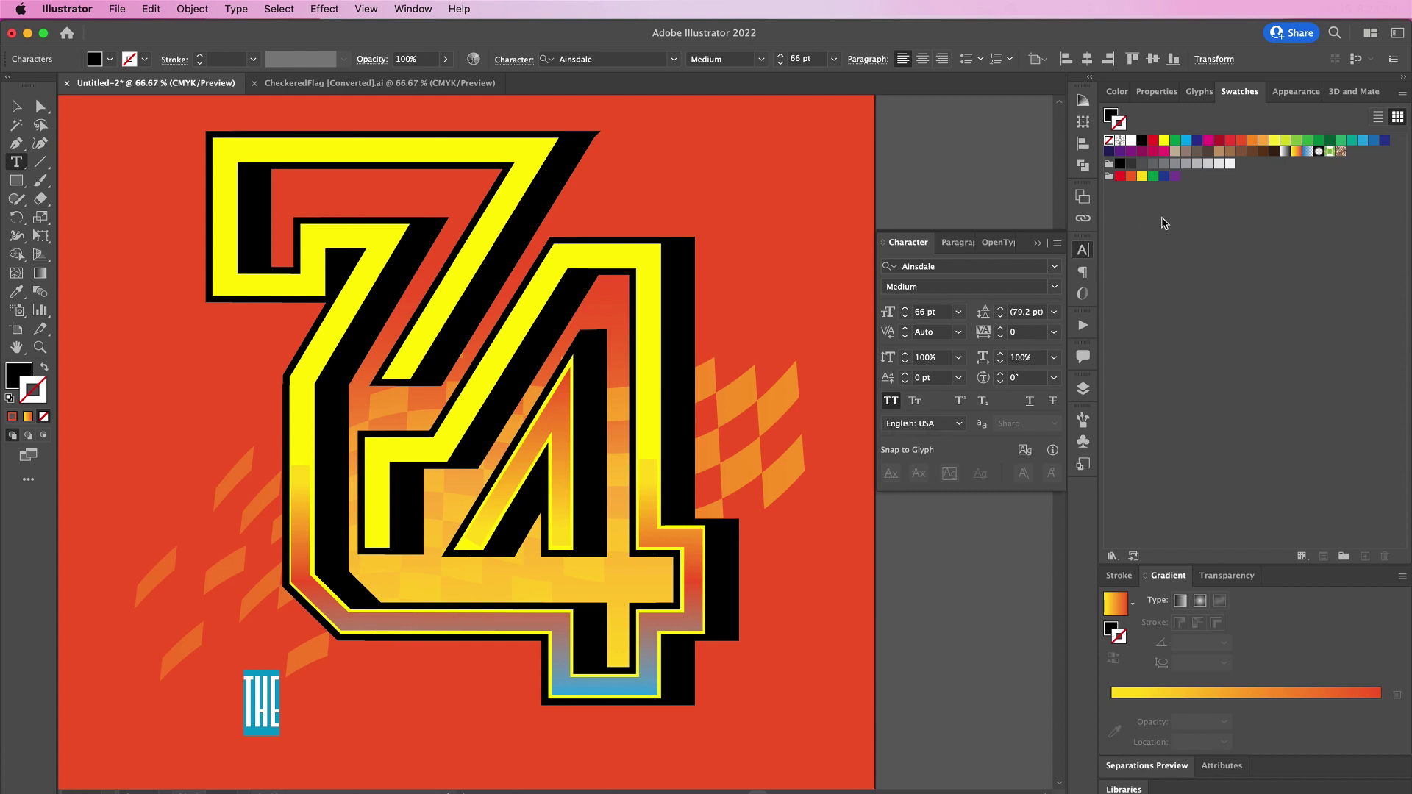
Step: Give THE a solid orange fill with no stroke
click(1254, 141)
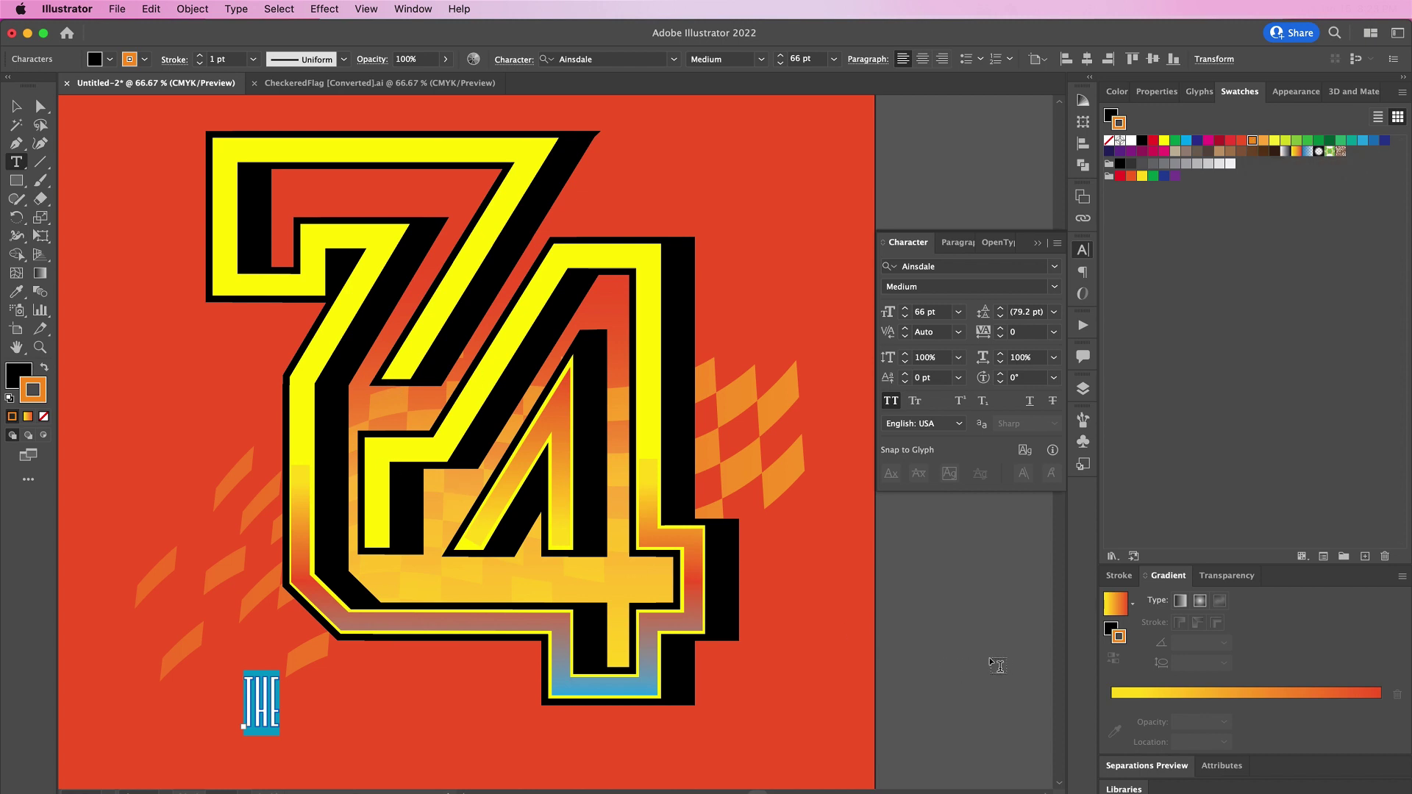
click(1110, 140)
click(1252, 140)
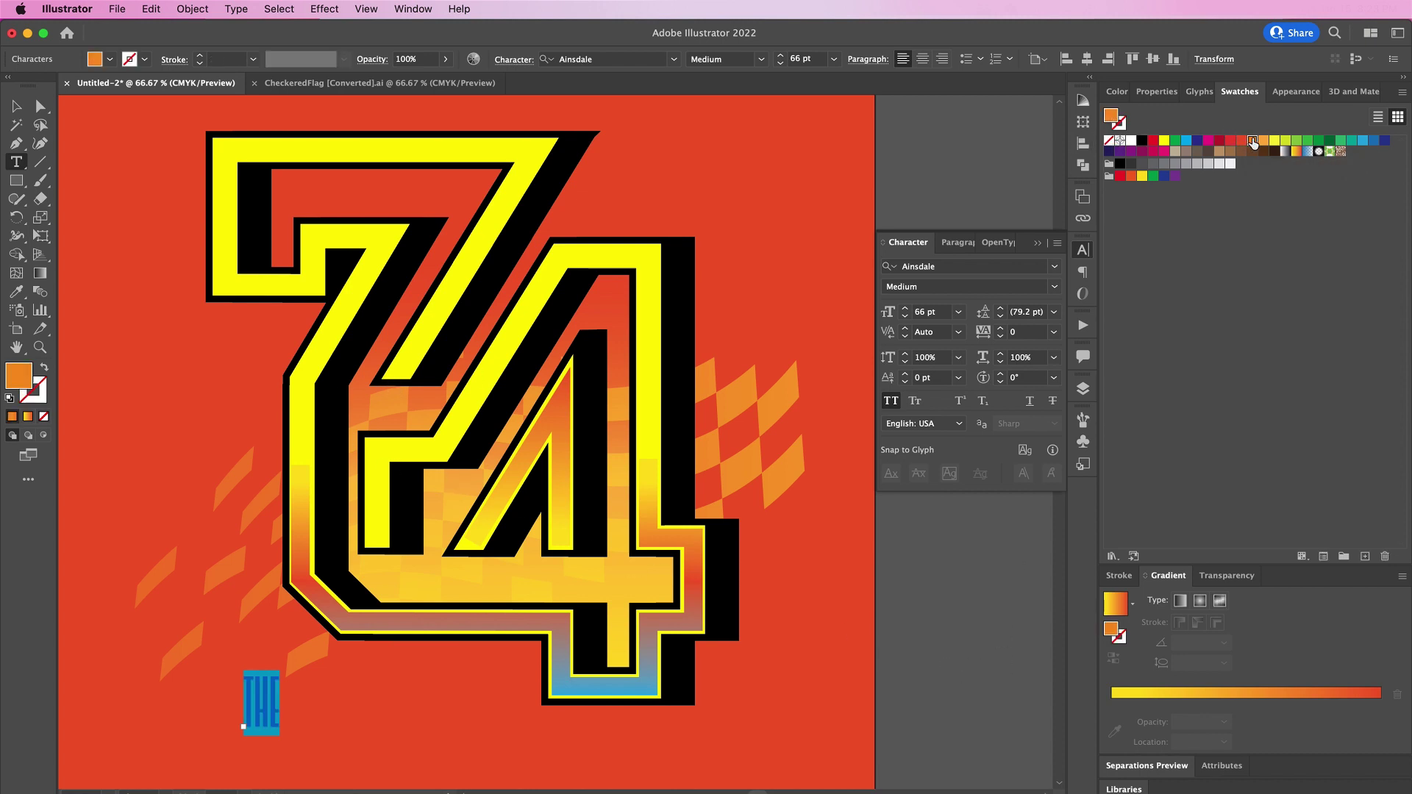
click(16, 107)
Step: Draw a short line above THE with a 5 pt orange stroke
scroll(288, 461, down, 4)
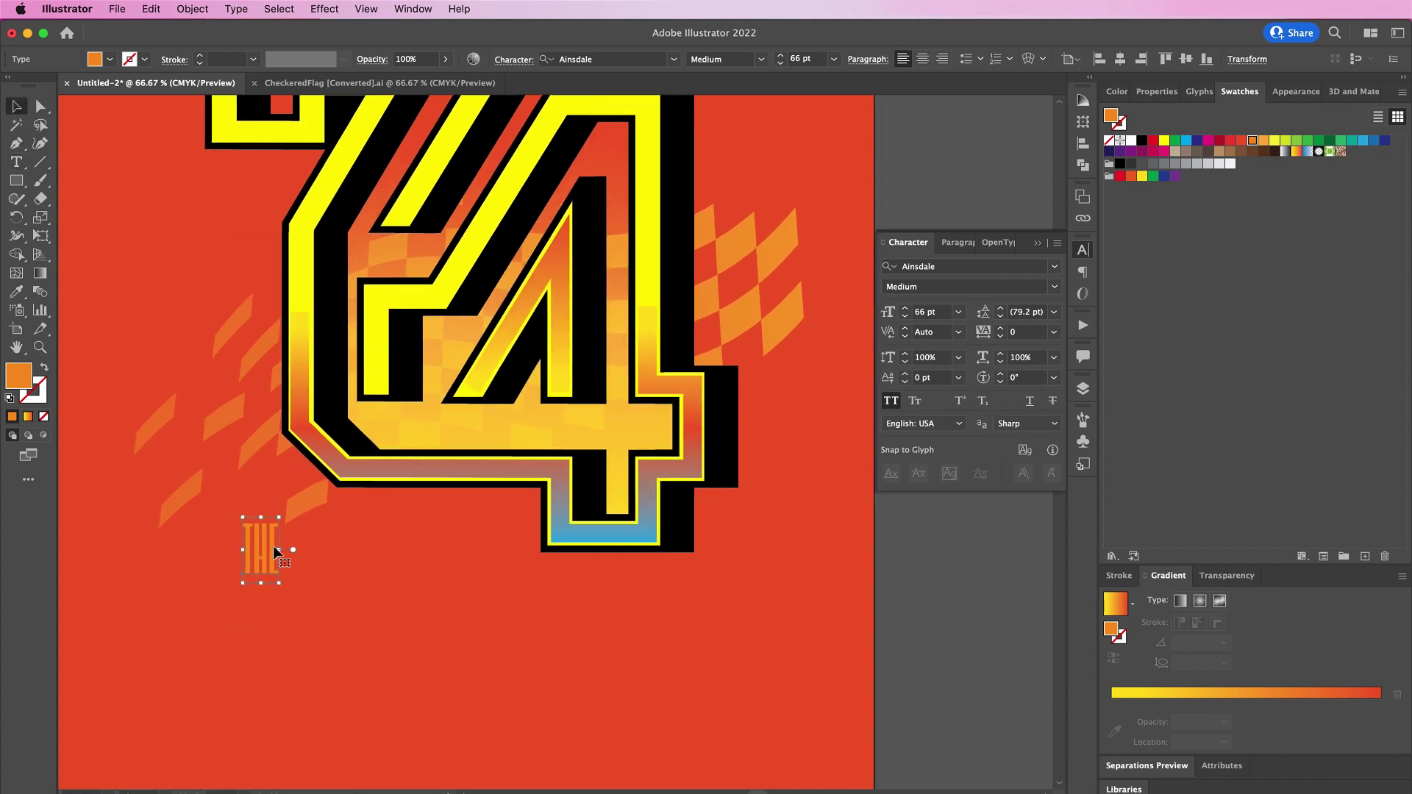
key(p)
key(super+shift+o)
click(243, 514)
click(278, 514)
key(v)
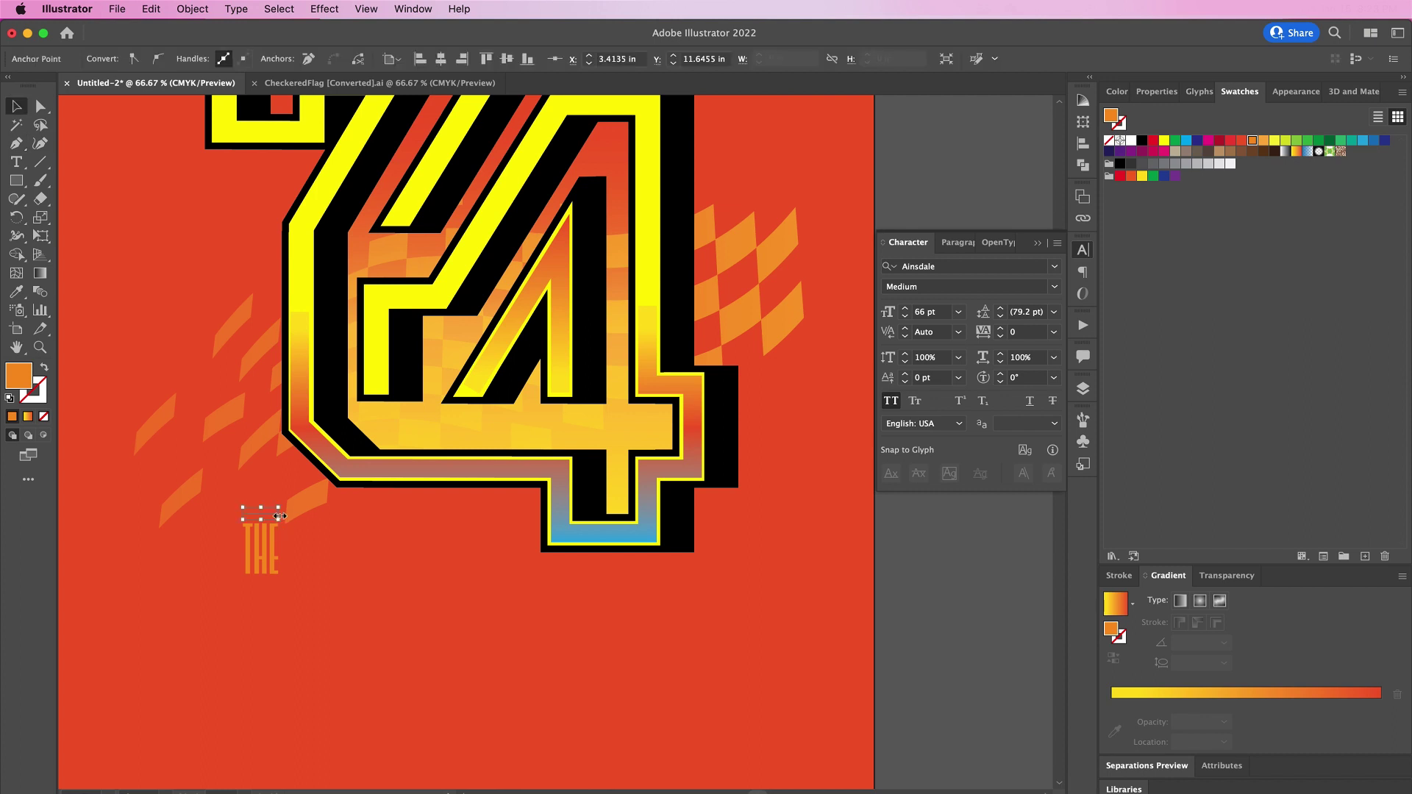
click(44, 369)
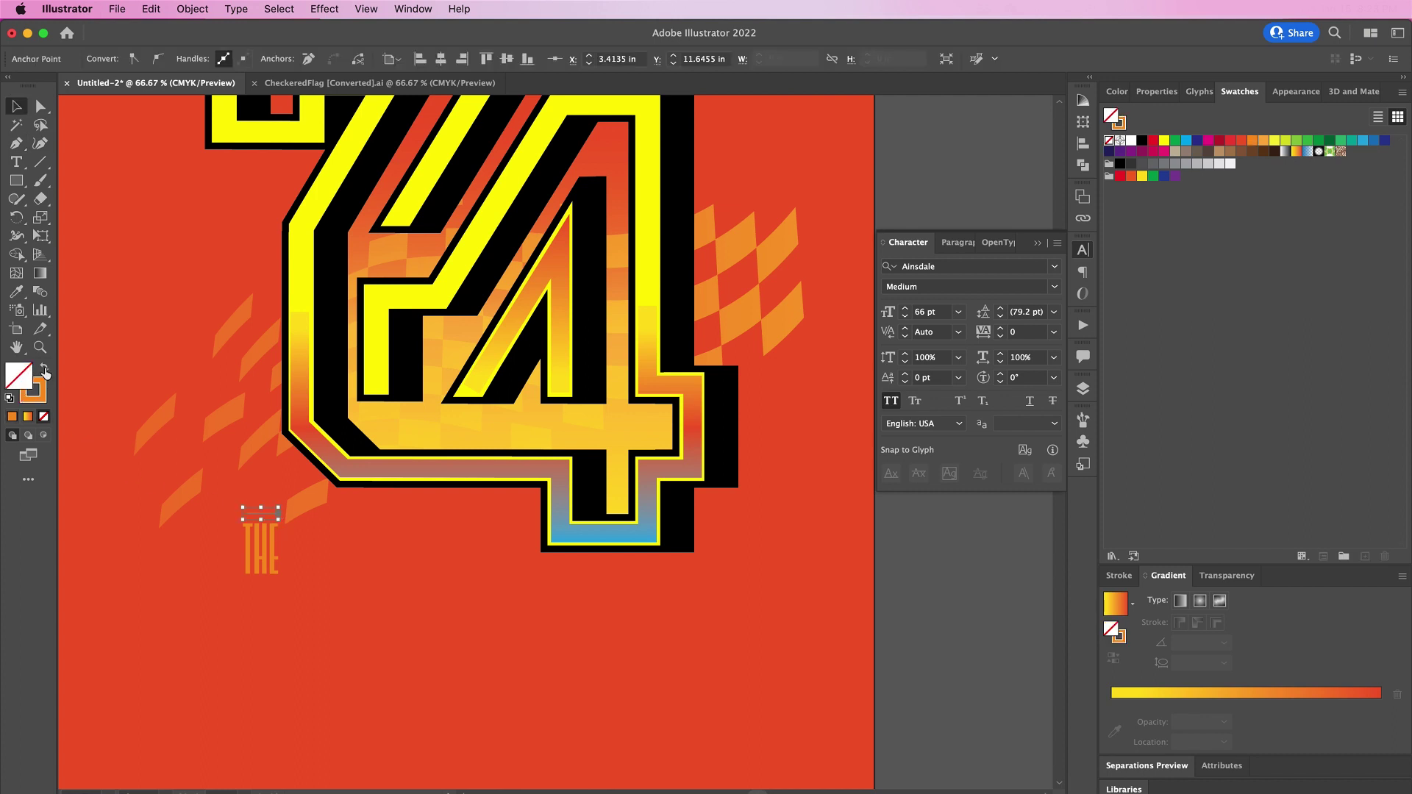
click(1119, 575)
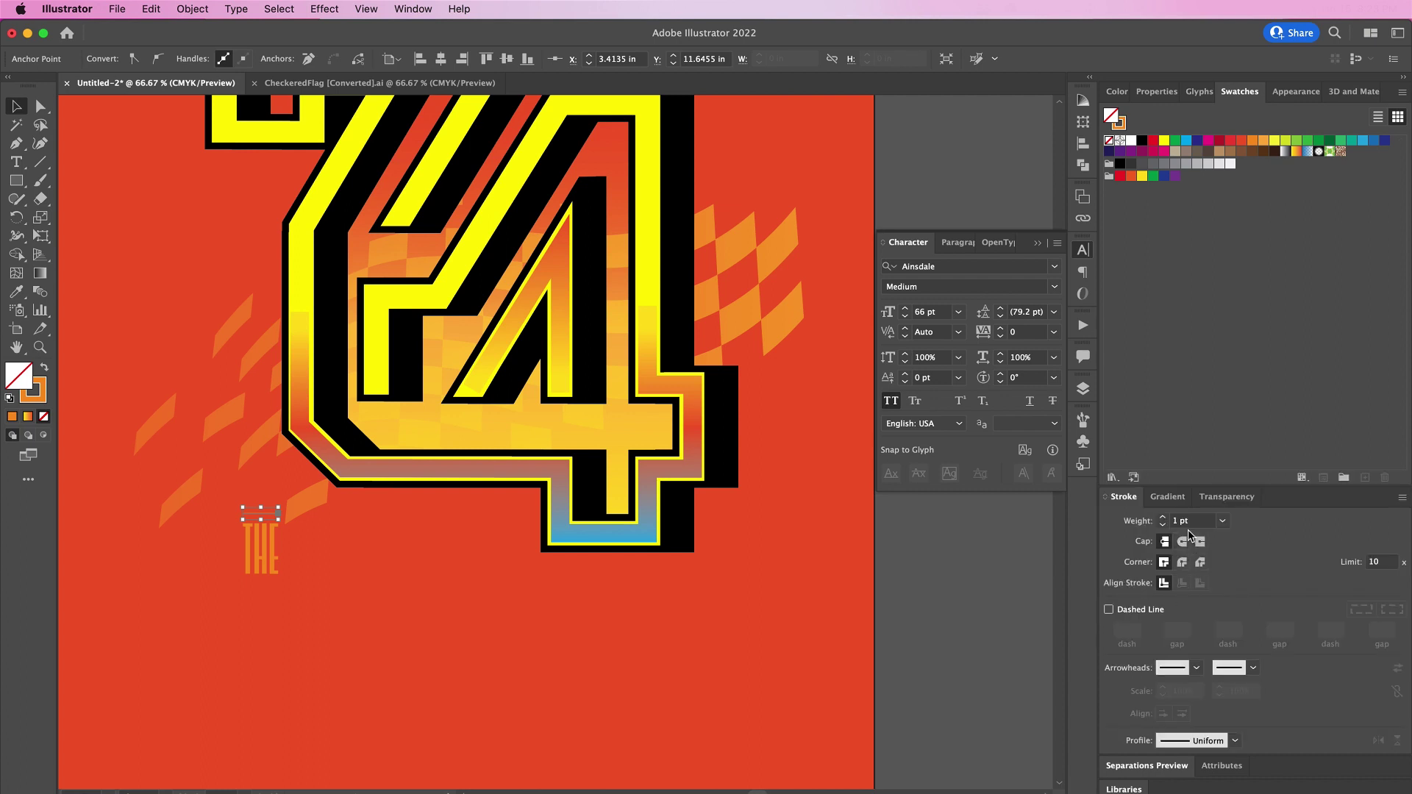
double_click(1194, 521)
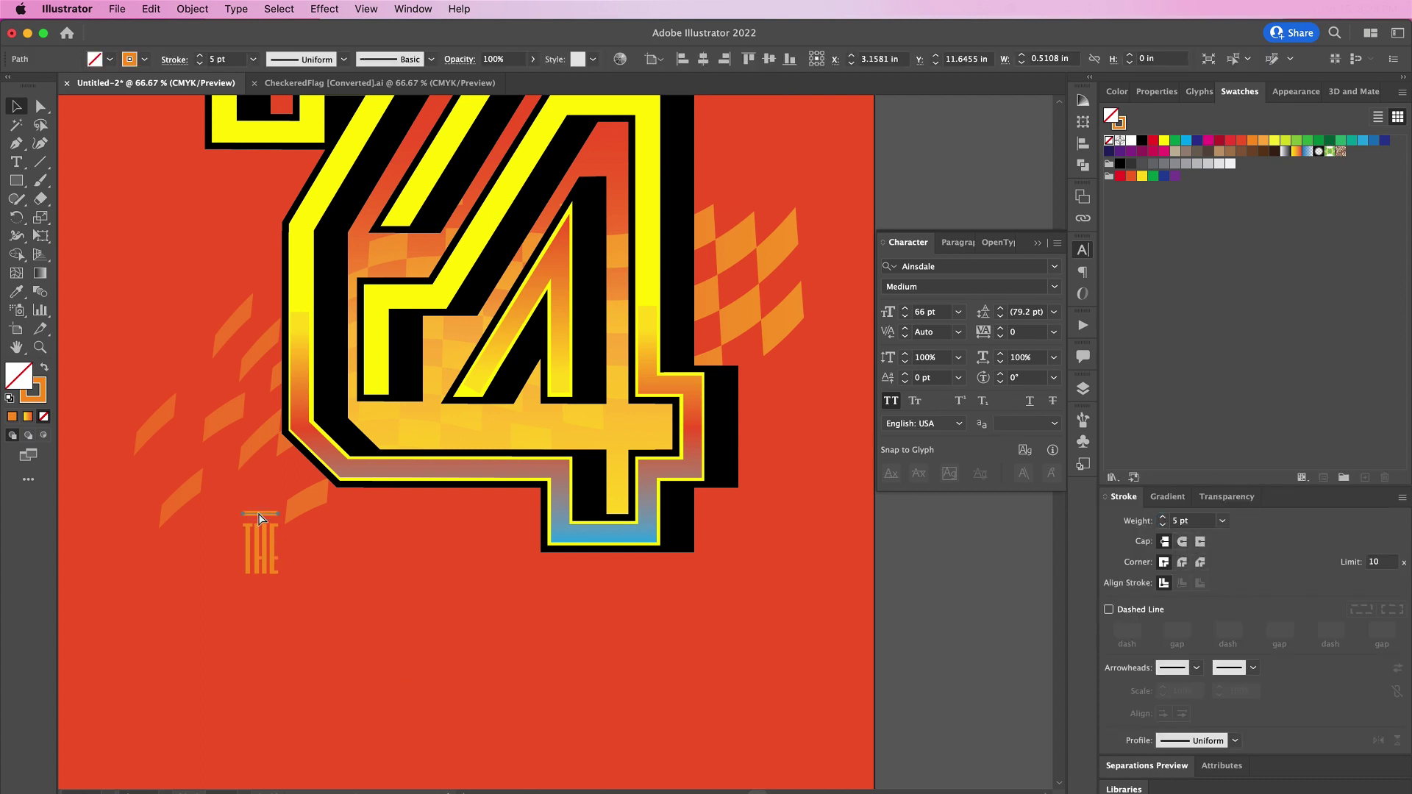
Step: Paste a copy of the line below THE and move the whole group down
click(151, 9)
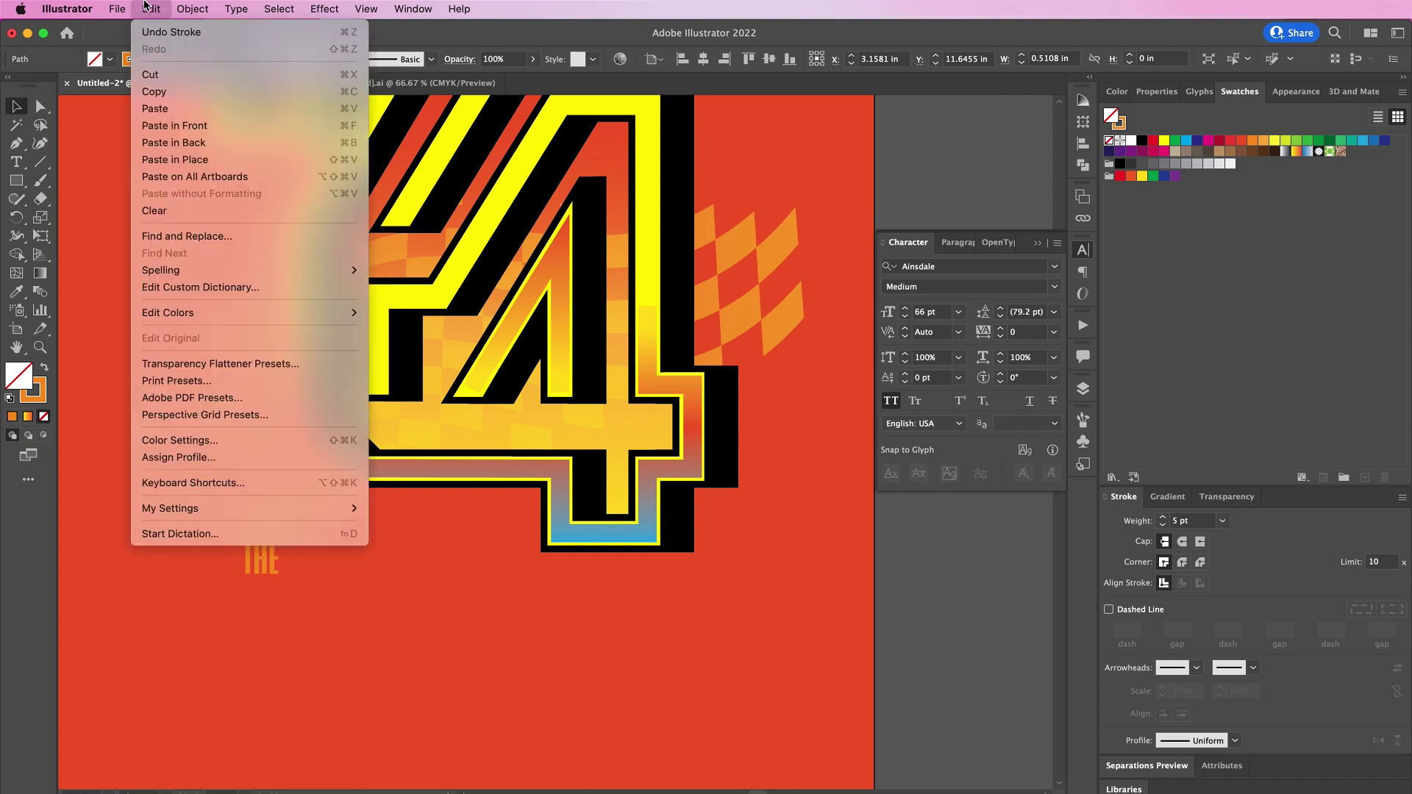
click(175, 160)
key(shift+Down)
key(shift+Down)
key(shift+Down)
key(shift+Down)
key(shift+Down)
key(shift+Down)
key(shift+Down)
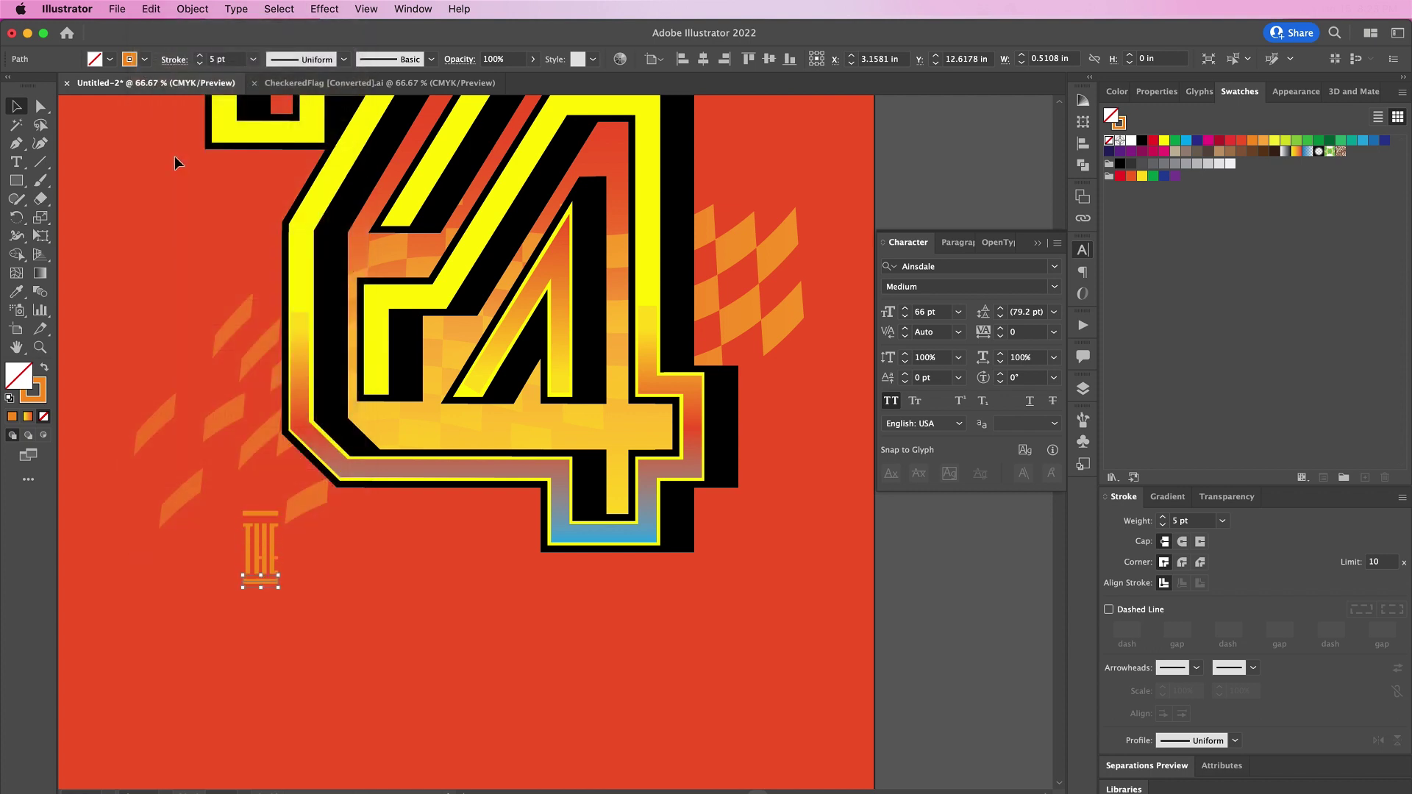
key(Down)
key(Down)
key(Down)
click(431, 576)
scroll(431, 576, down, 3)
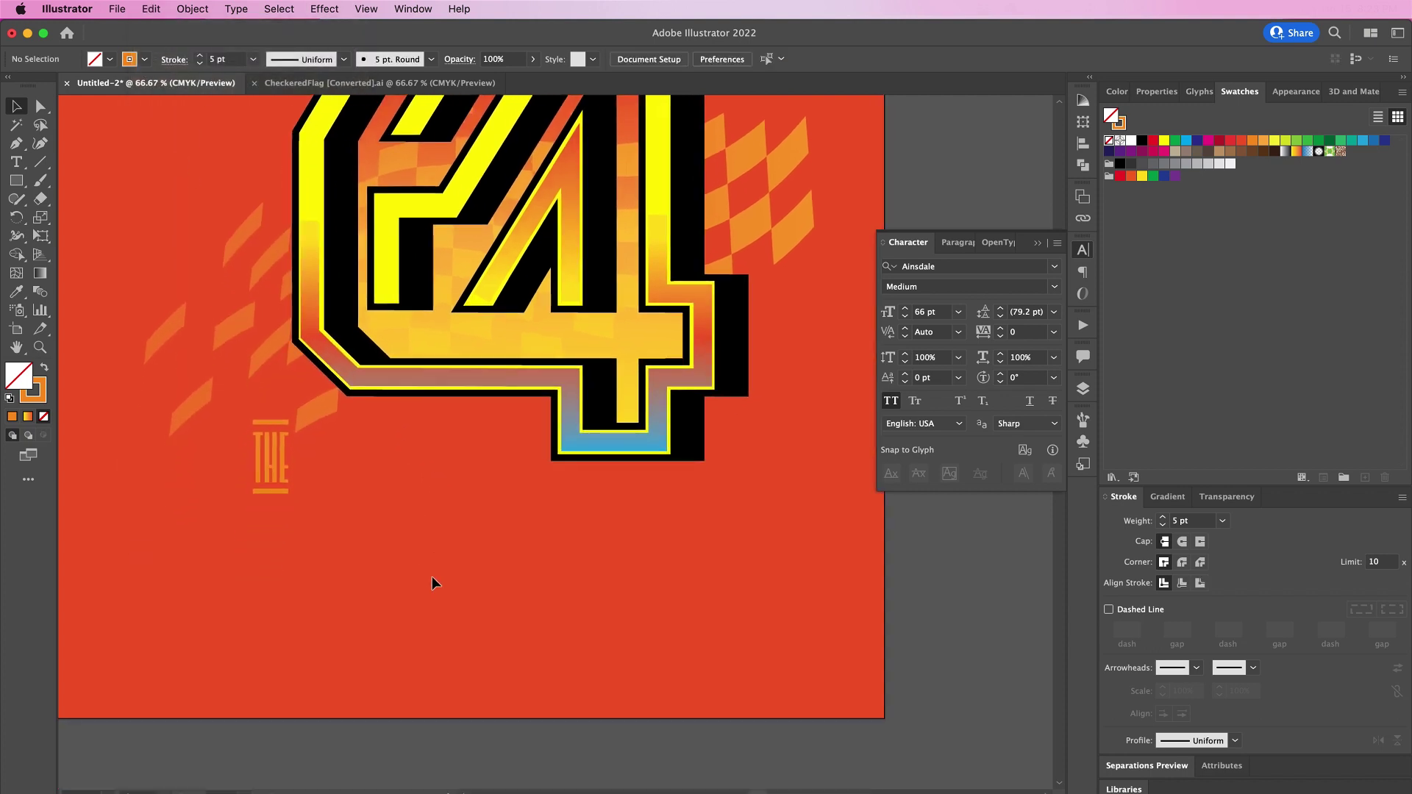
key(super+a)
key(shift+Down)
key(shift+Down)
key(shift+Down)
key(shift+Down)
key(shift+Down)
key(shift+Down)
key(shift+Down)
key(shift+Down)
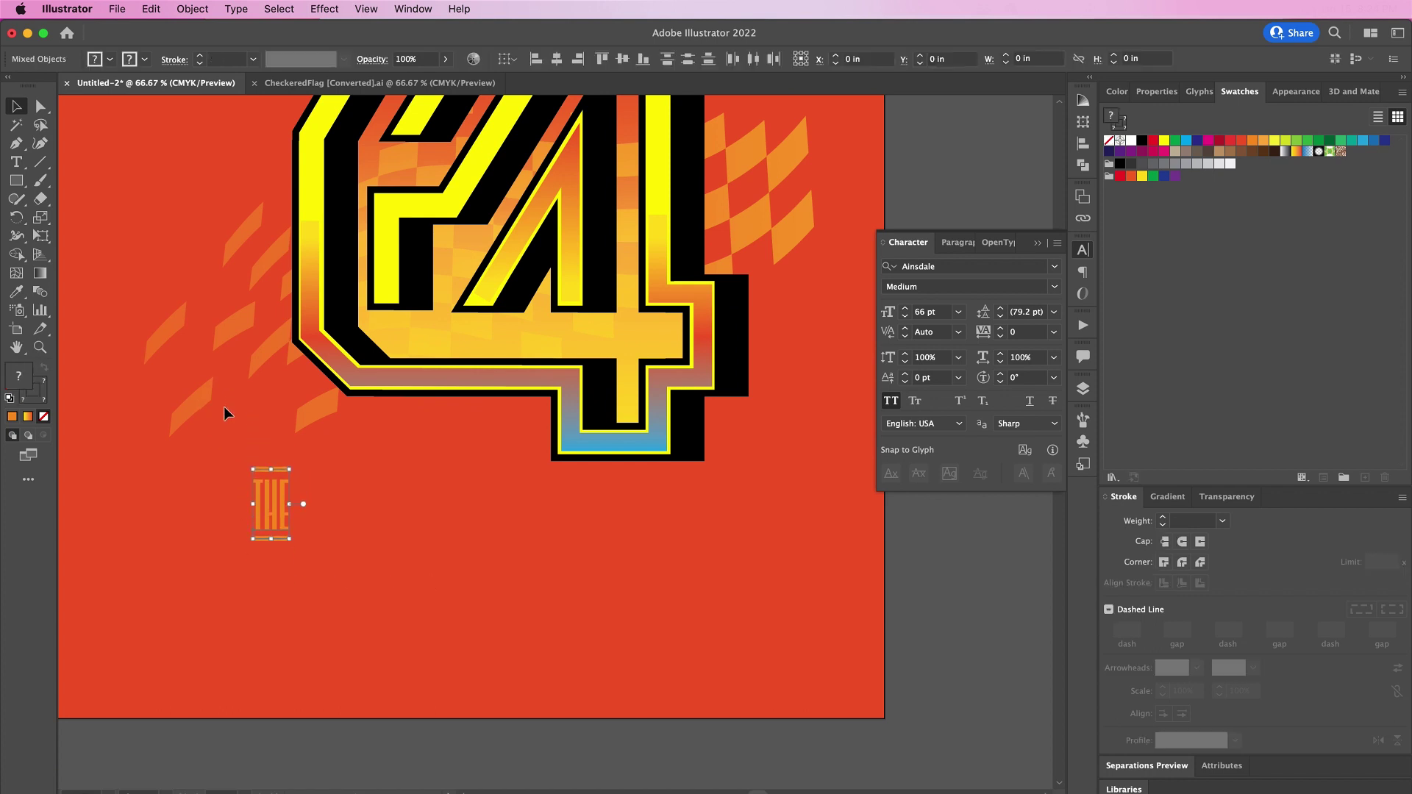
click(424, 566)
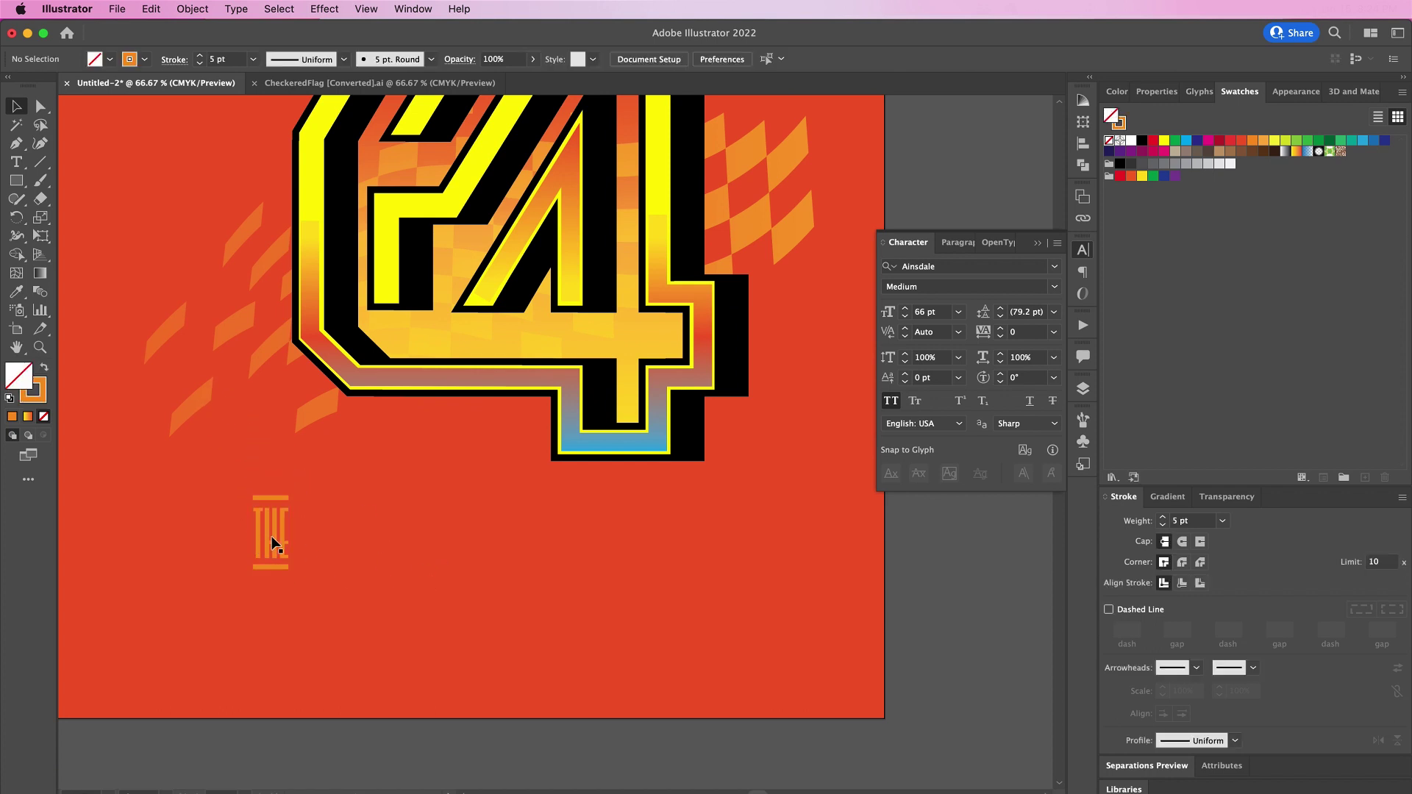
Step: Duplicate THE as 'WINNERS' at 170 pt and place it beside THE
drag(272, 536, 377, 544)
double_click(386, 545)
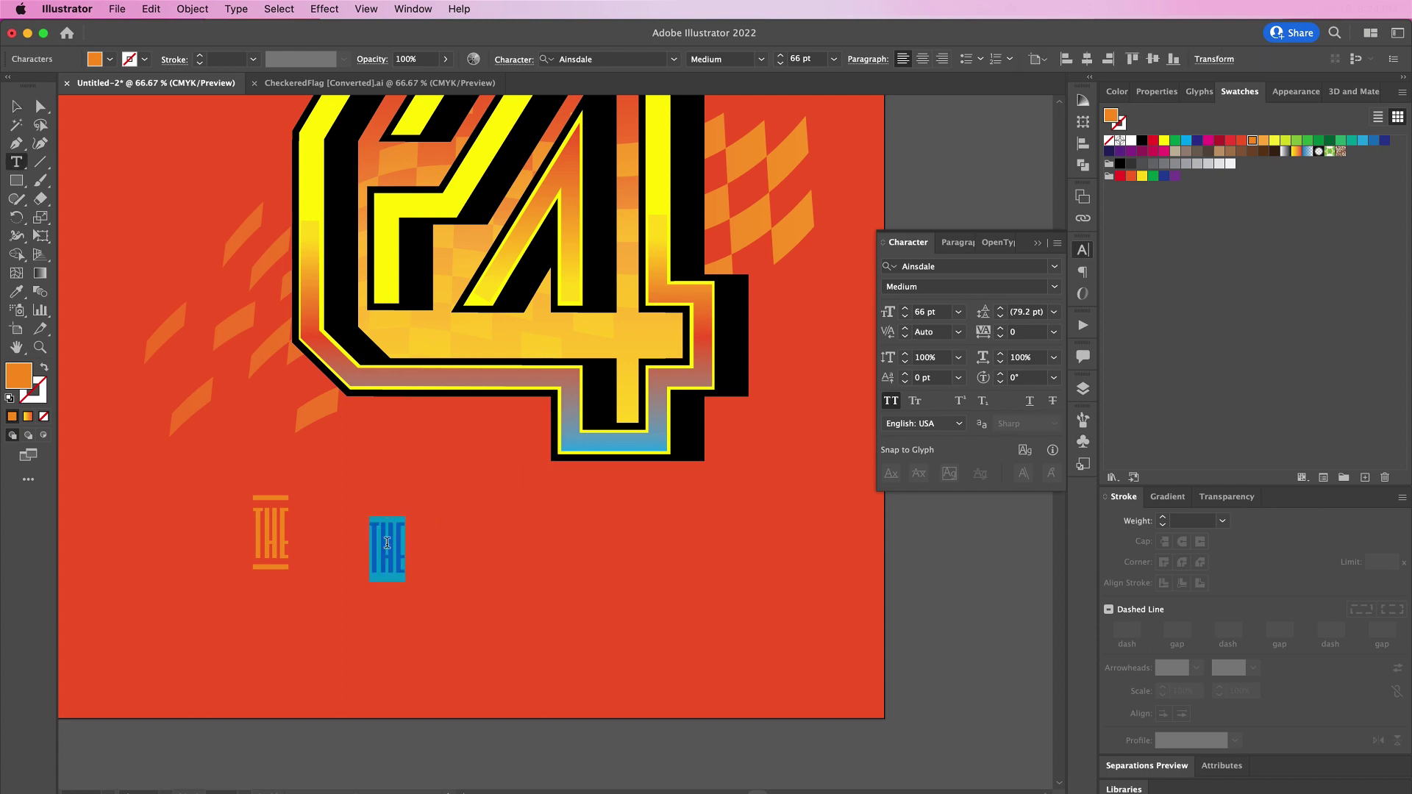
text(WINNERS)
key(super+a)
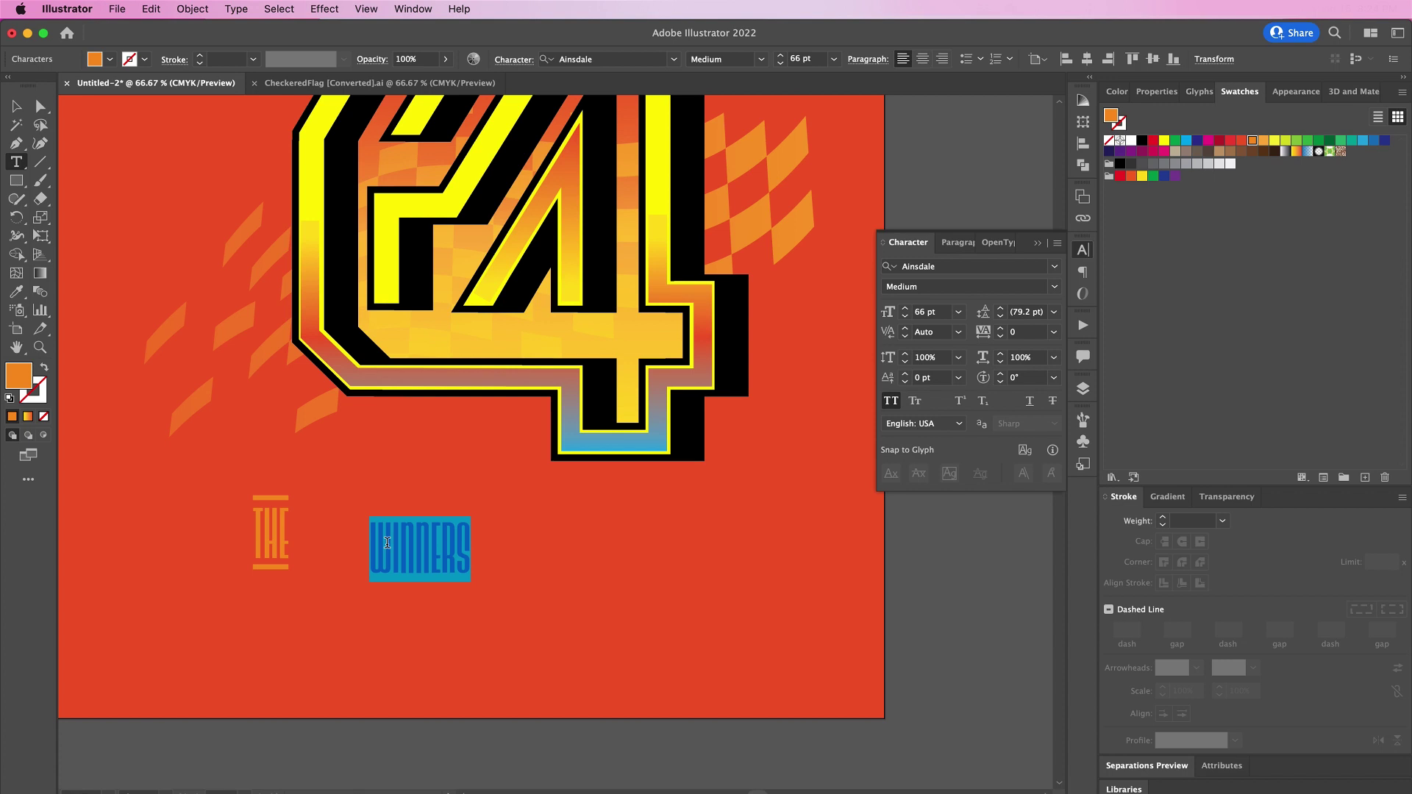
double_click(925, 315)
text(170)
key(Return)
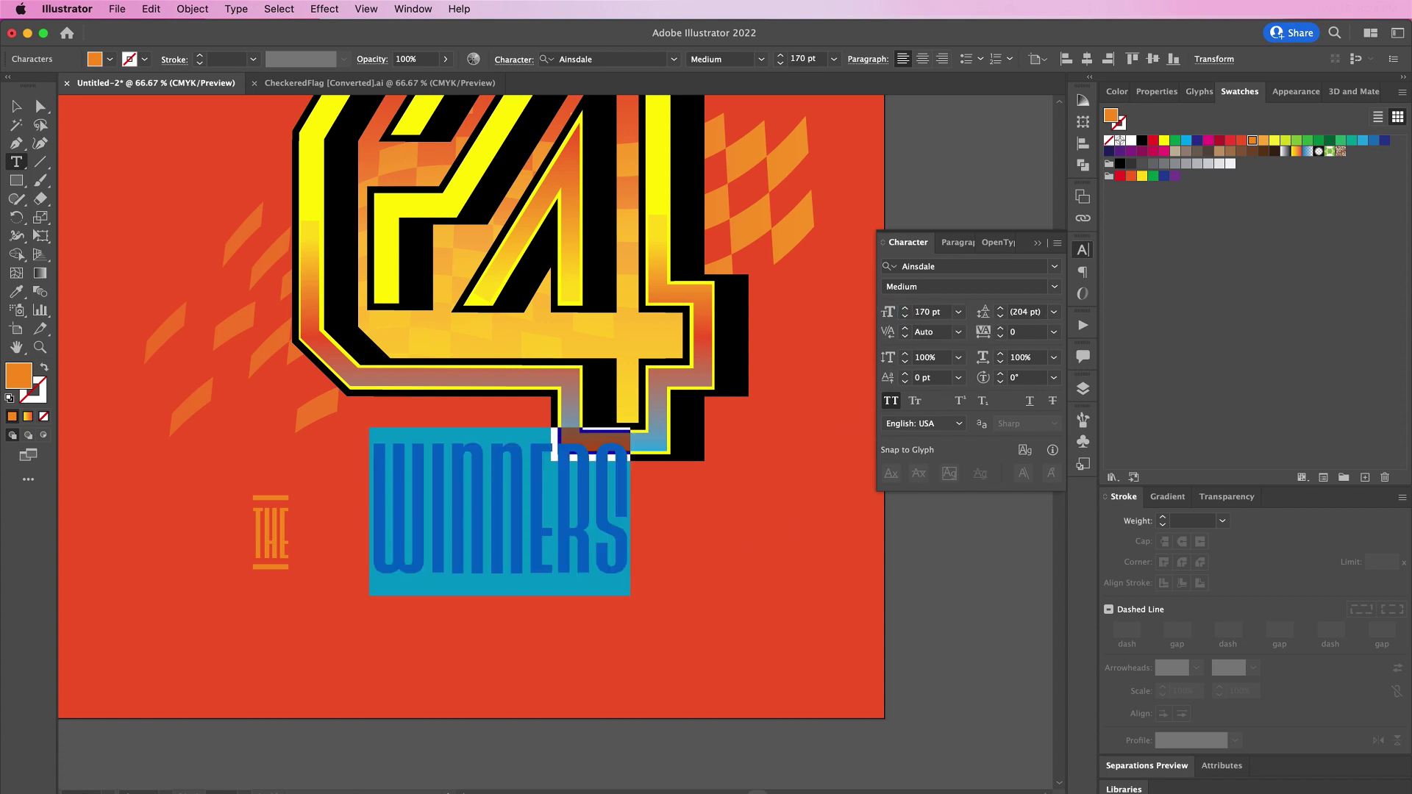
key(Escape)
drag(496, 513, 428, 539)
Step: Type 'CIRCLE' right of WINNERS, colour it blue, and set Roustel Regular at 100 pt
key(t)
click(607, 568)
text(CIRCLE)
key(ctrl+a)
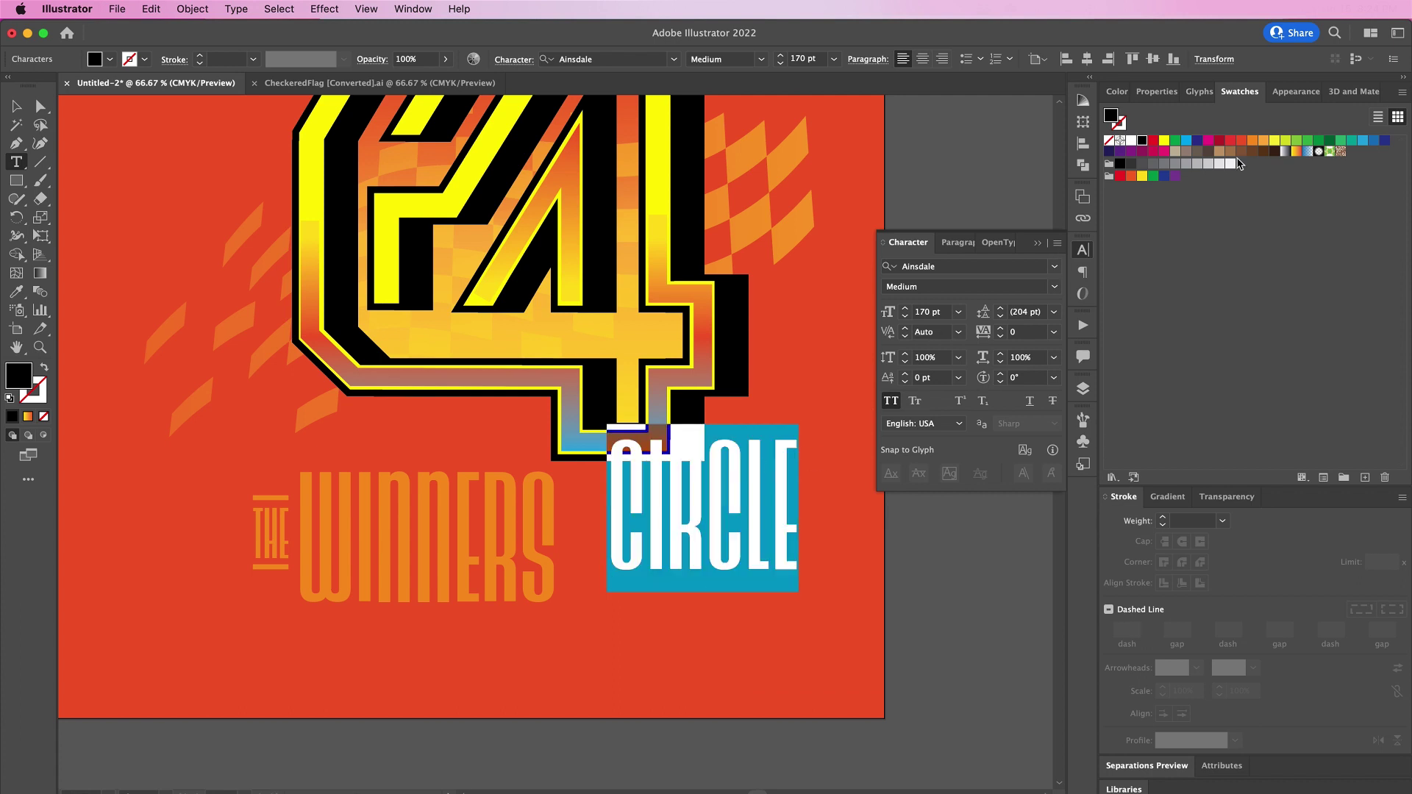
click(1364, 141)
click(913, 268)
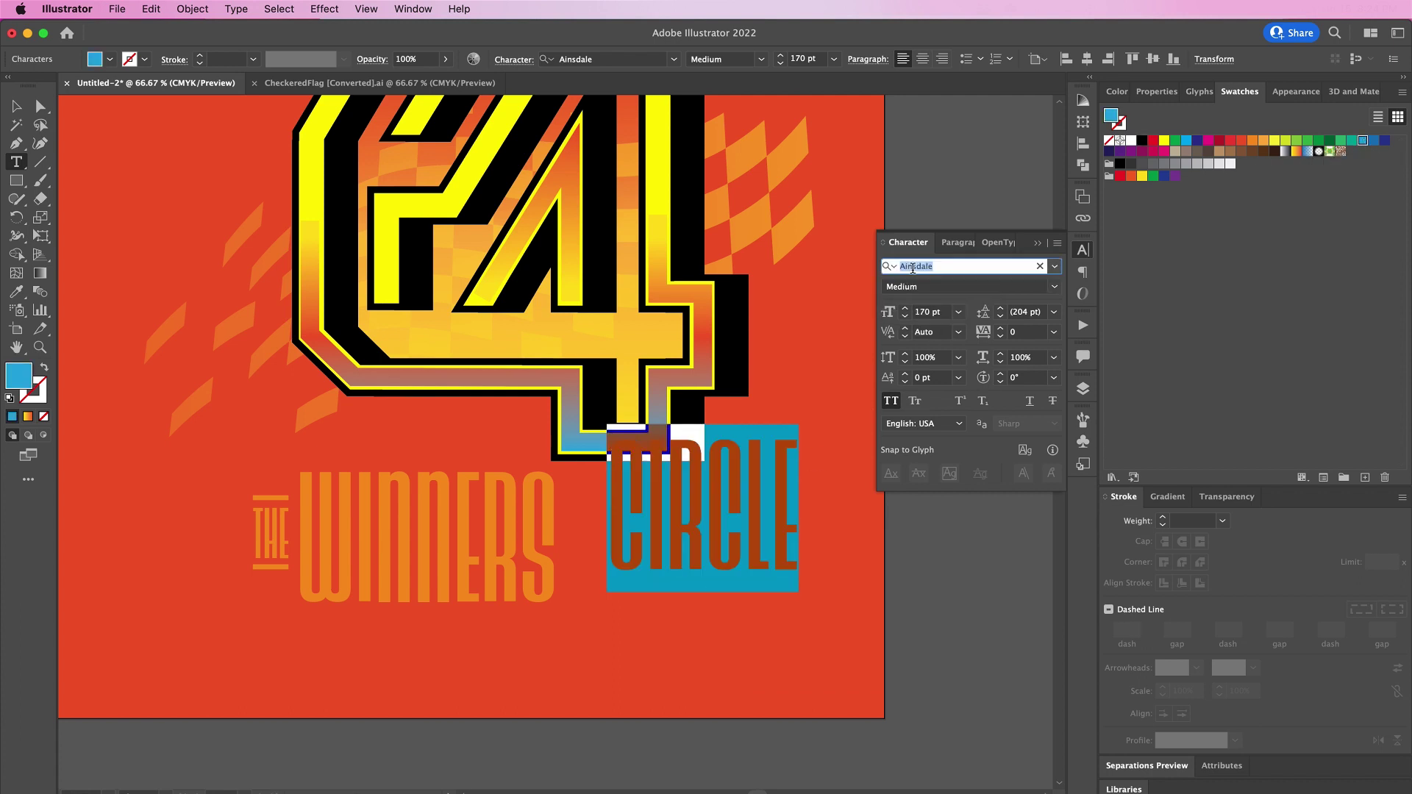
text(rous)
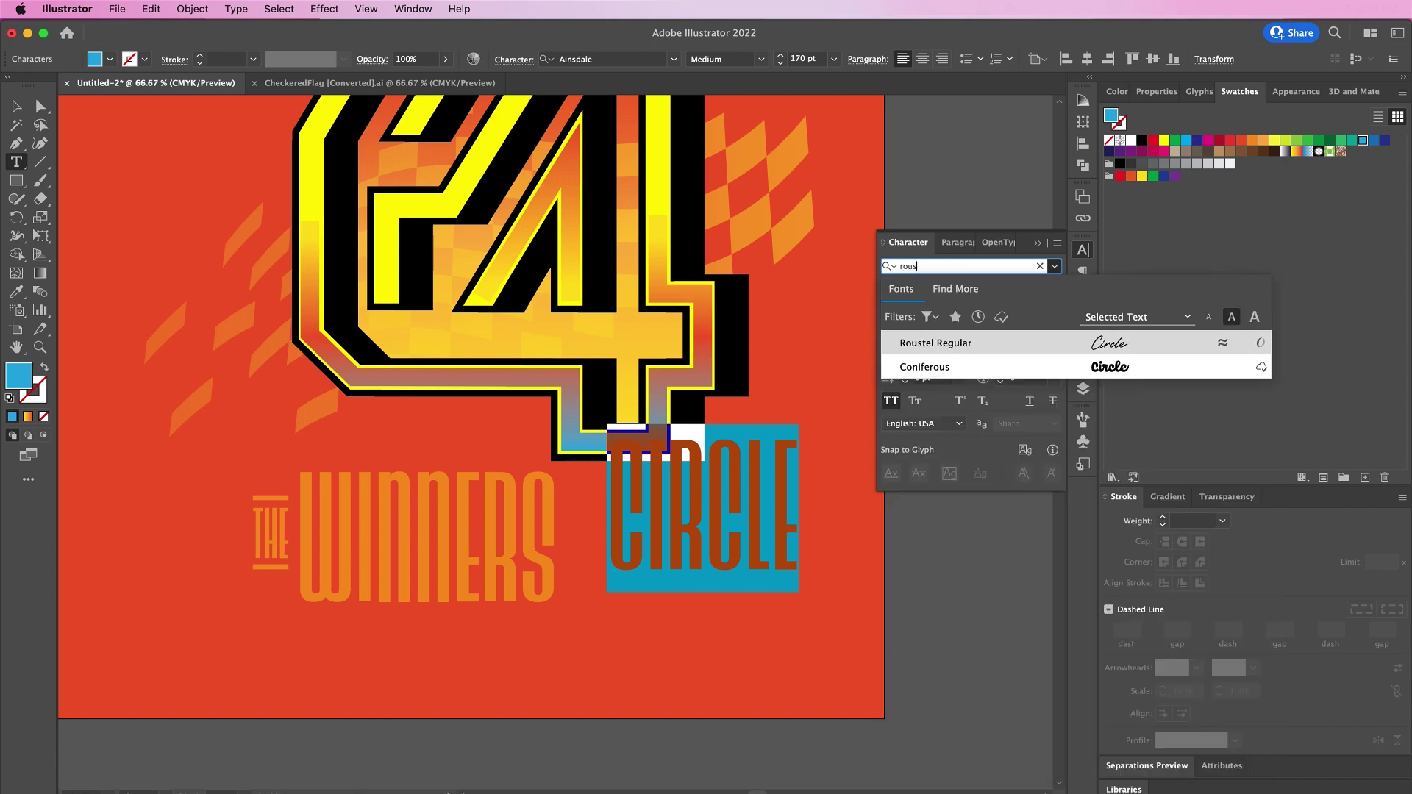
click(929, 345)
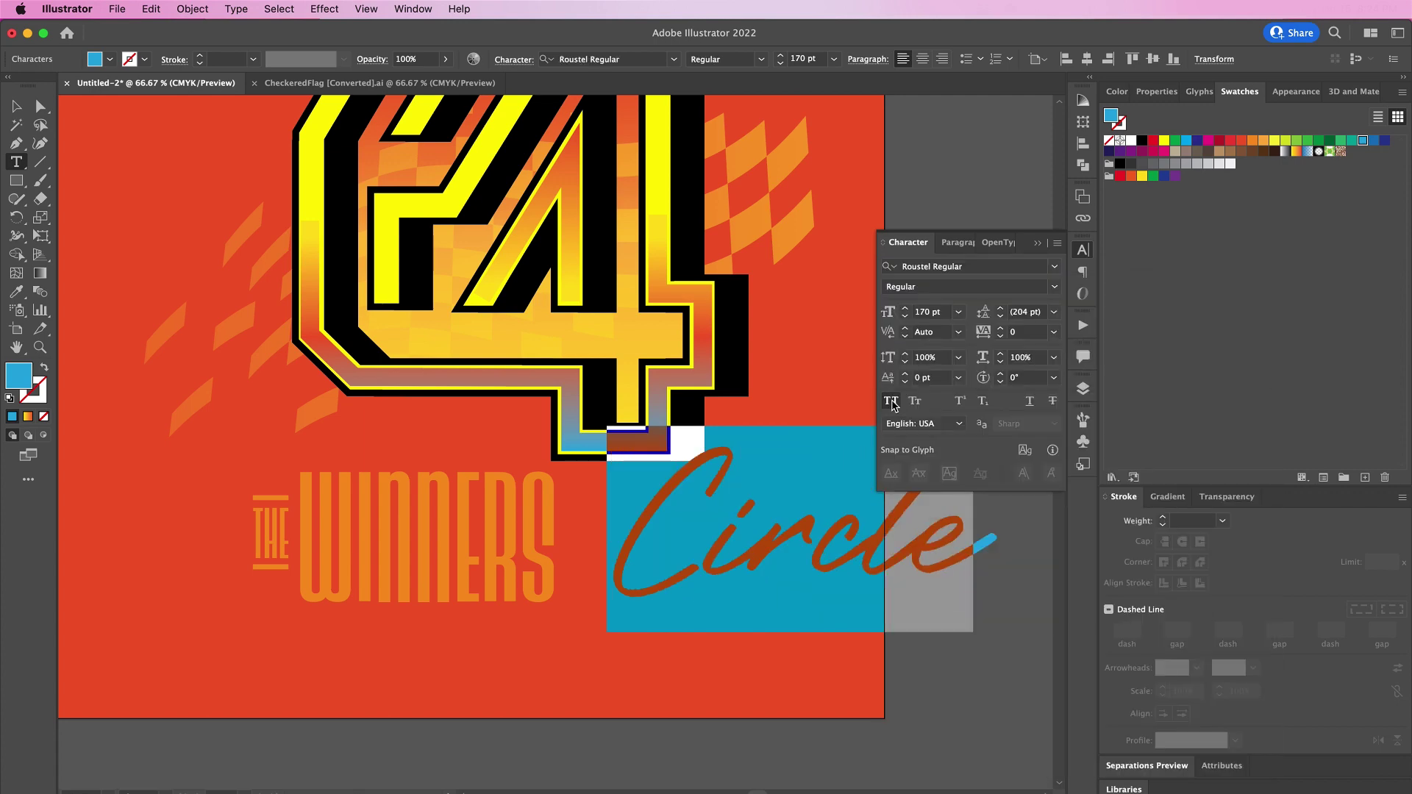
click(933, 314)
text(100)
key(Return)
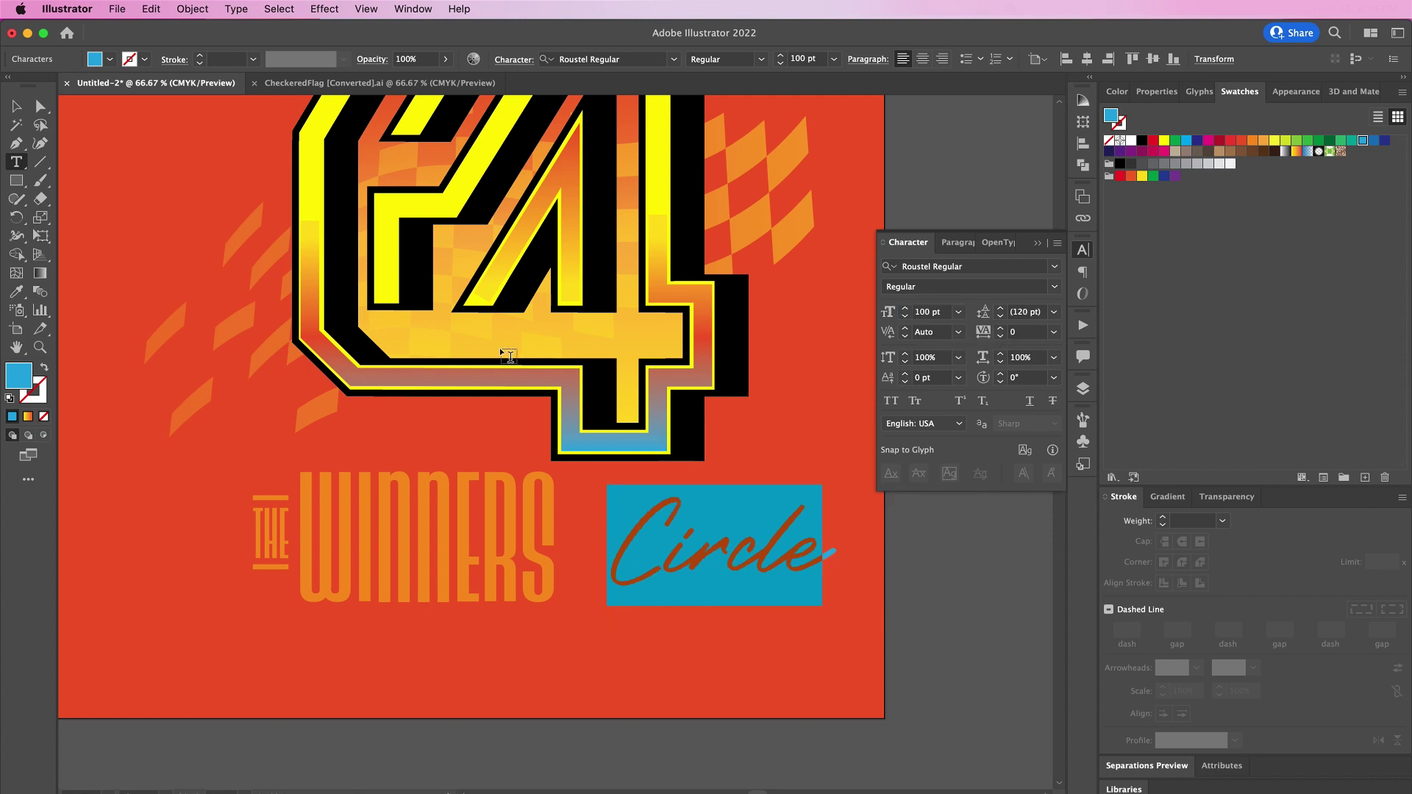
Step: Move Circle below WINNERS and select the whole title together
click(18, 110)
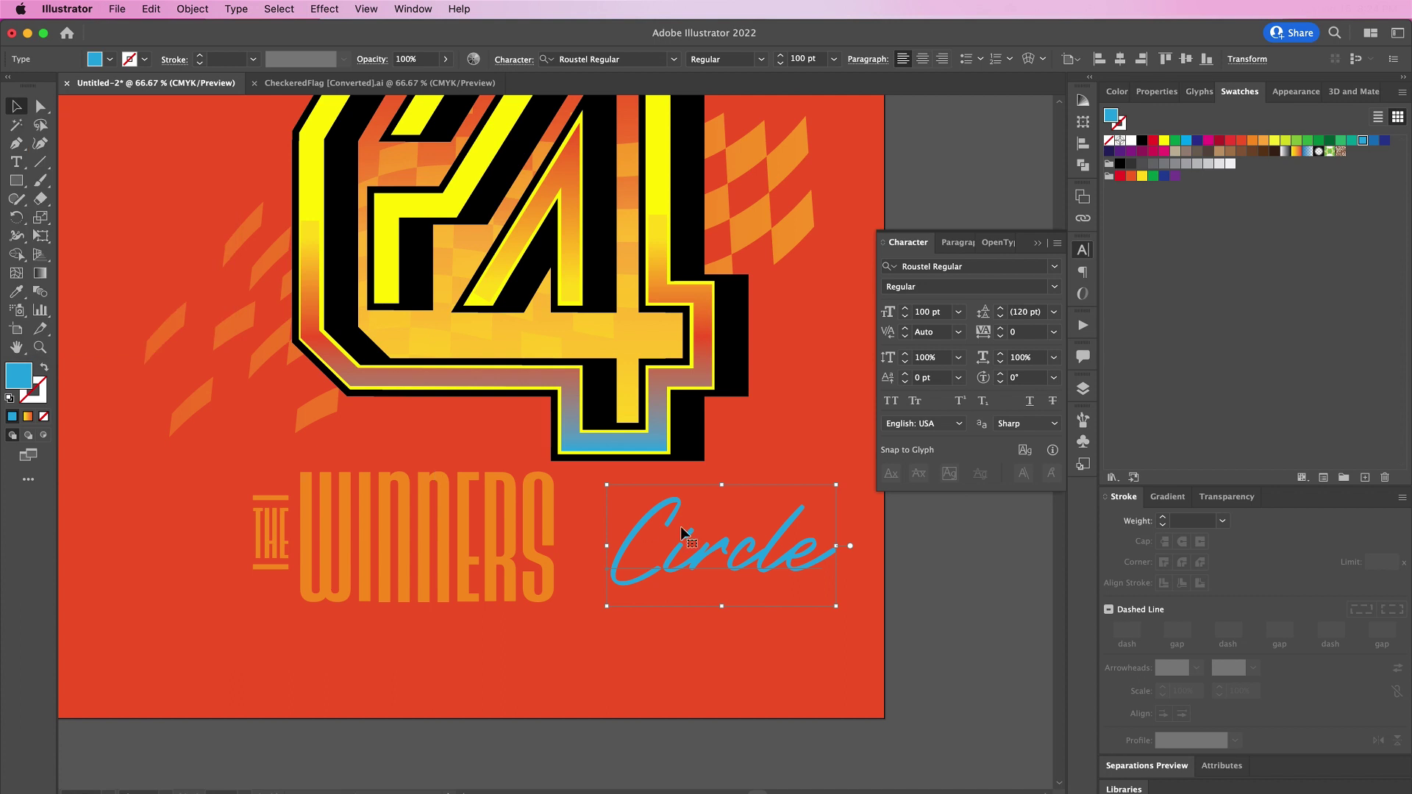
drag(703, 537, 501, 604)
drag(237, 482, 530, 594)
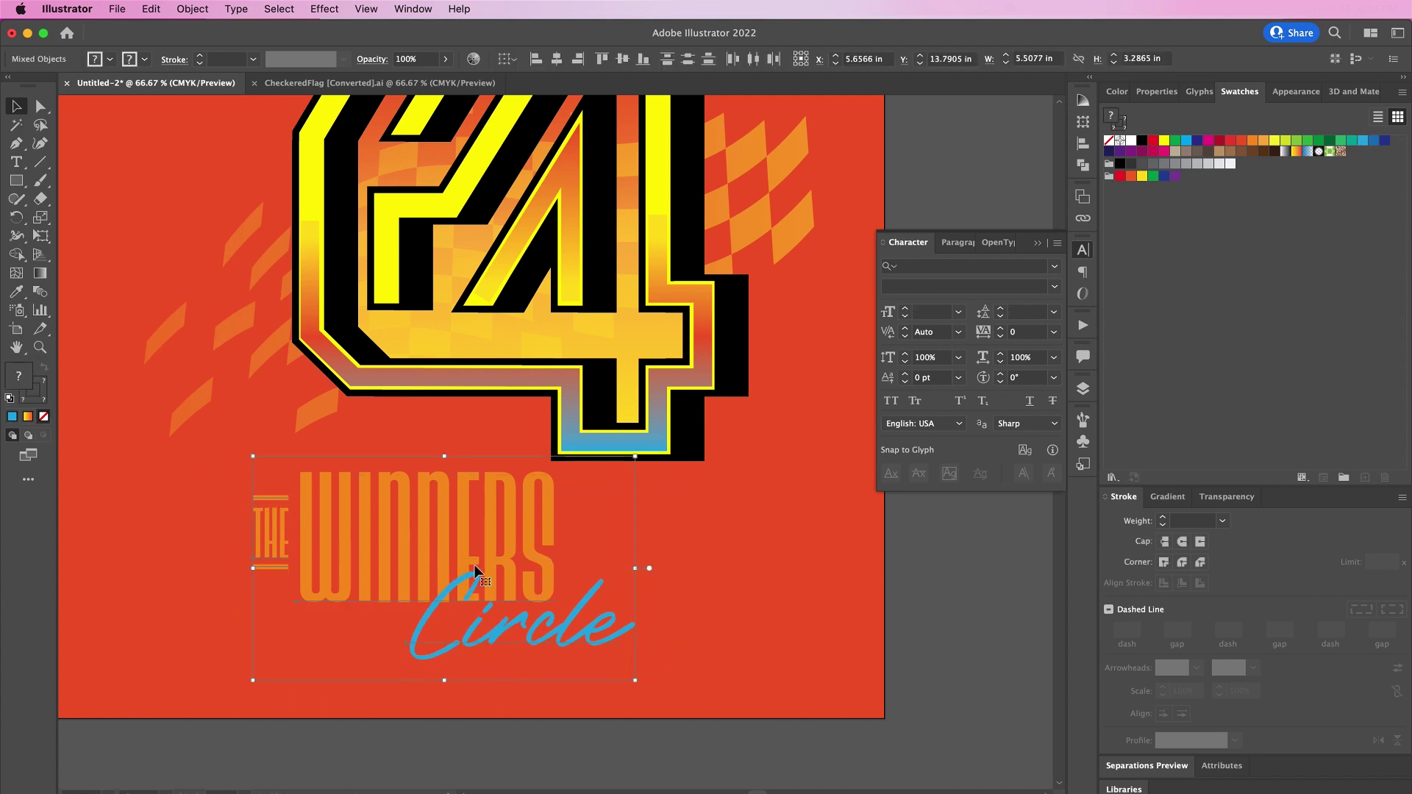
Step: Rotate the title 90° counter-clockwise and position it along the 74's left edge
drag(642, 684, 521, 483)
drag(418, 662, 252, 295)
scroll(252, 294, up, 6)
scroll(252, 294, left, 2)
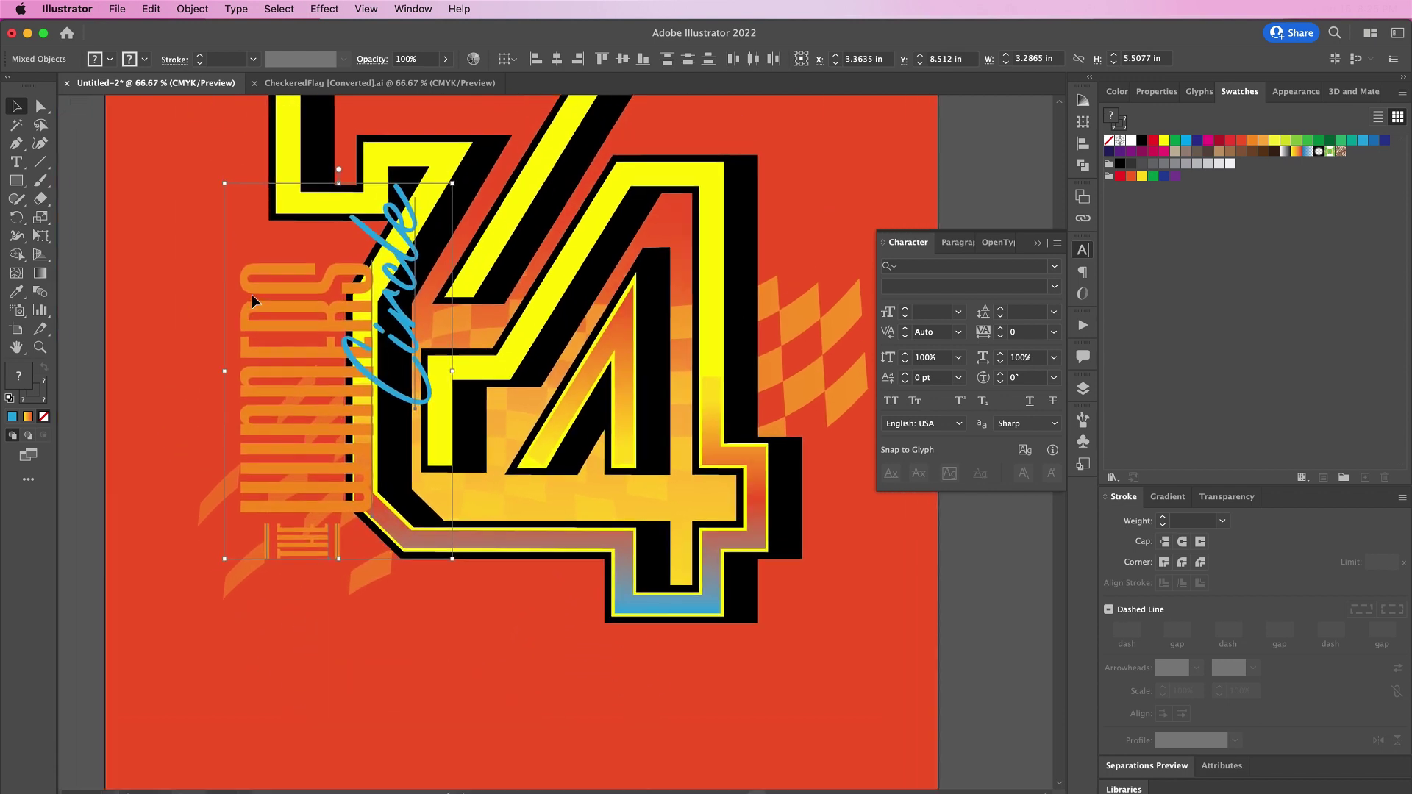
mouse_move(324, 488)
mouse_down()
mouse_move(295, 480)
mouse_move(300, 497)
mouse_up()
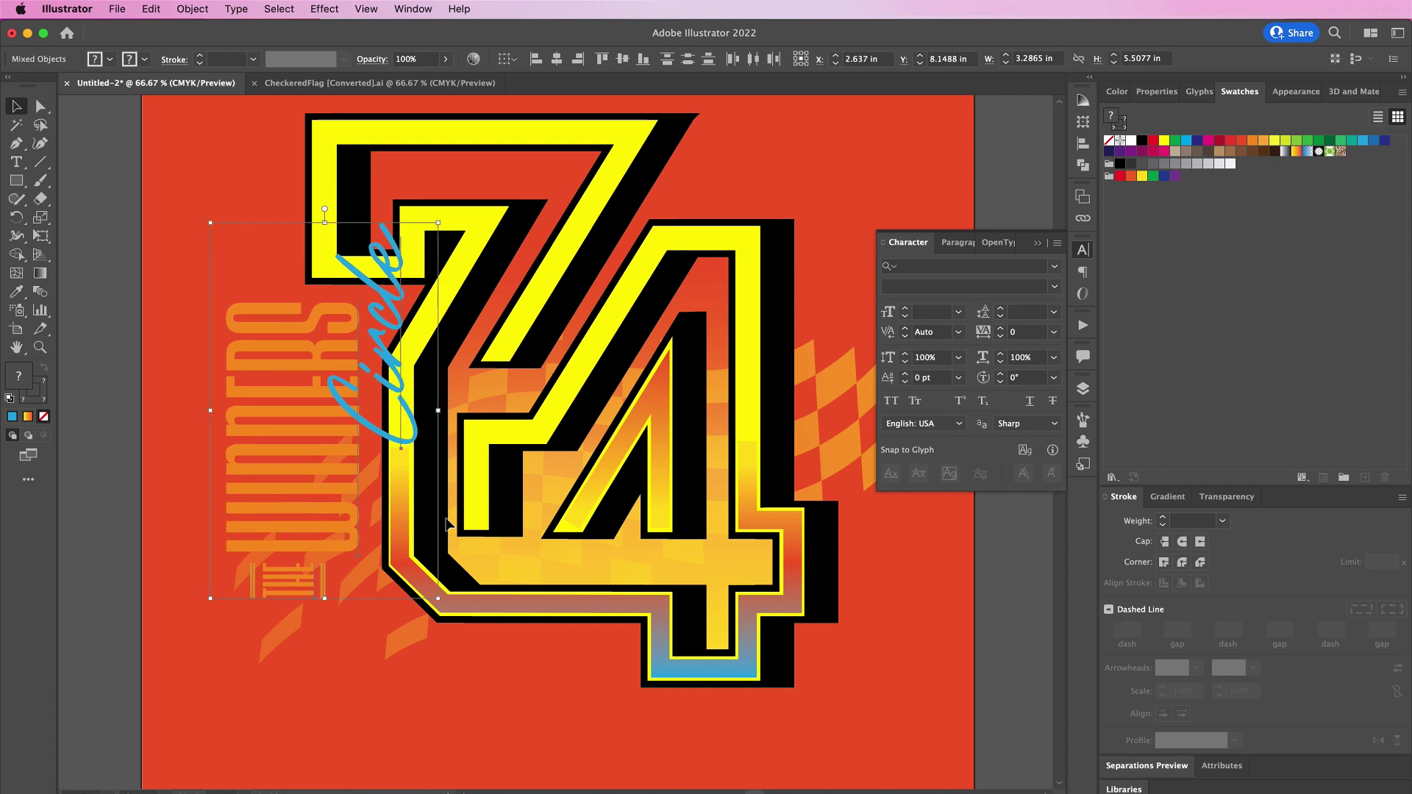
Step: Lock the Text layer and set the checkered flag gradient's left stop to 0% opacity
click(1083, 387)
click(907, 407)
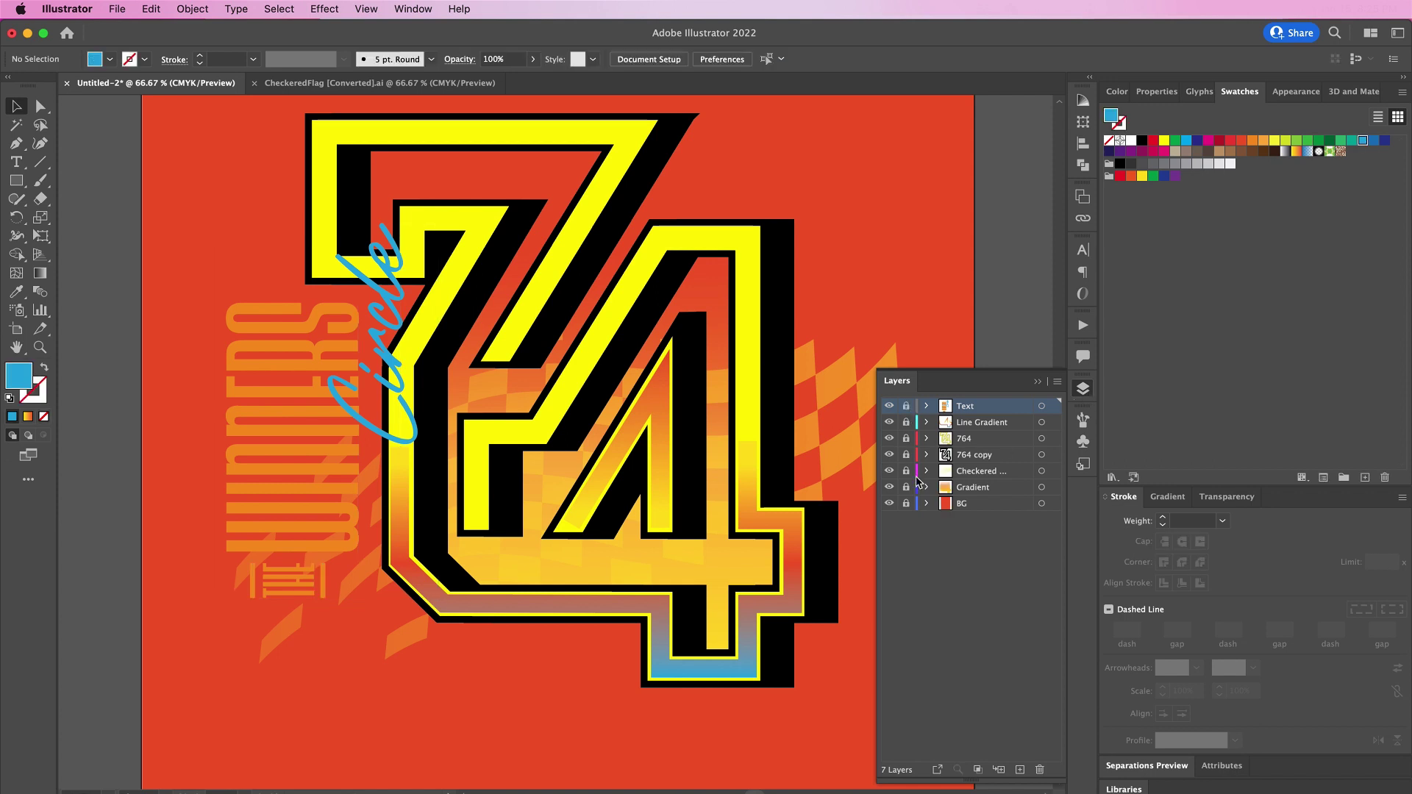
click(854, 474)
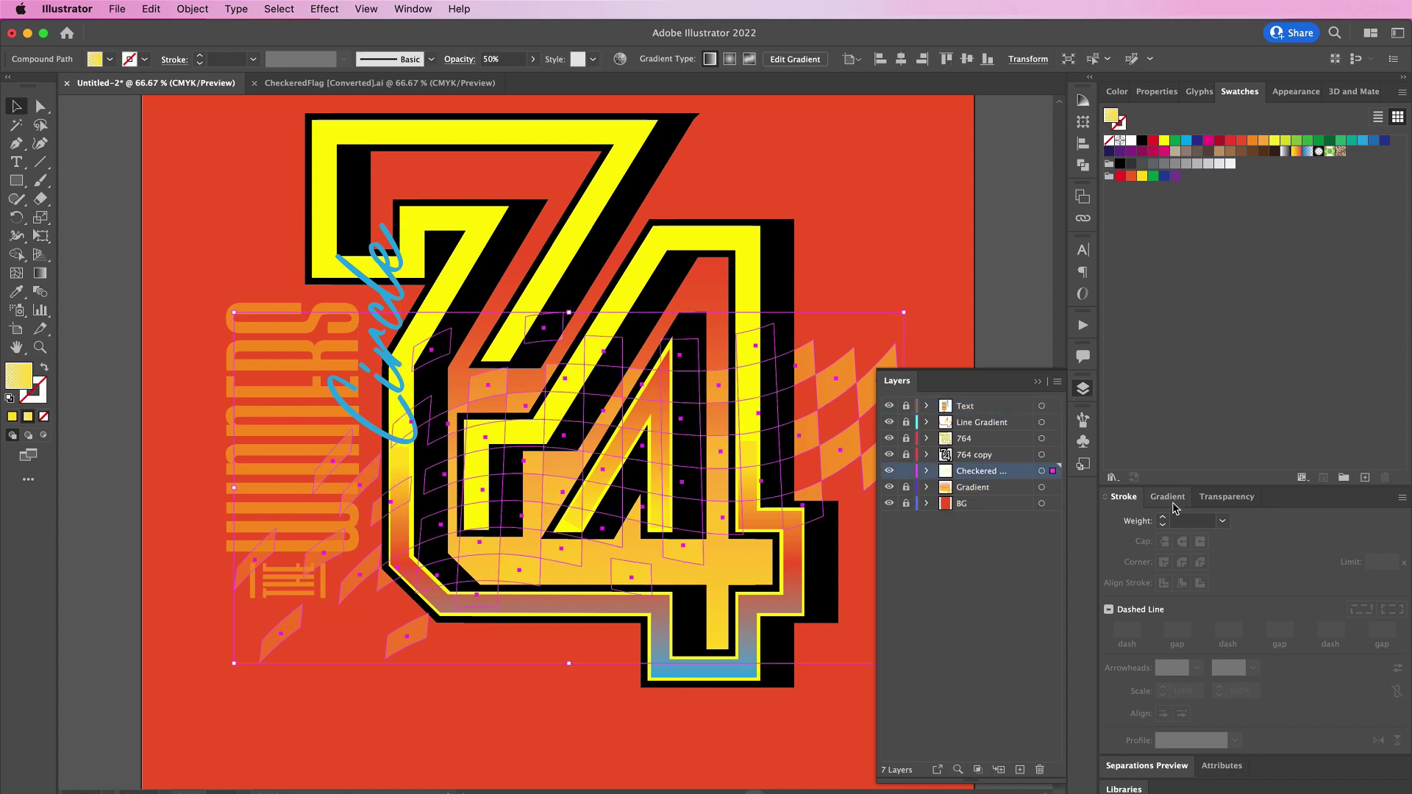
click(1167, 496)
click(1111, 703)
click(1224, 722)
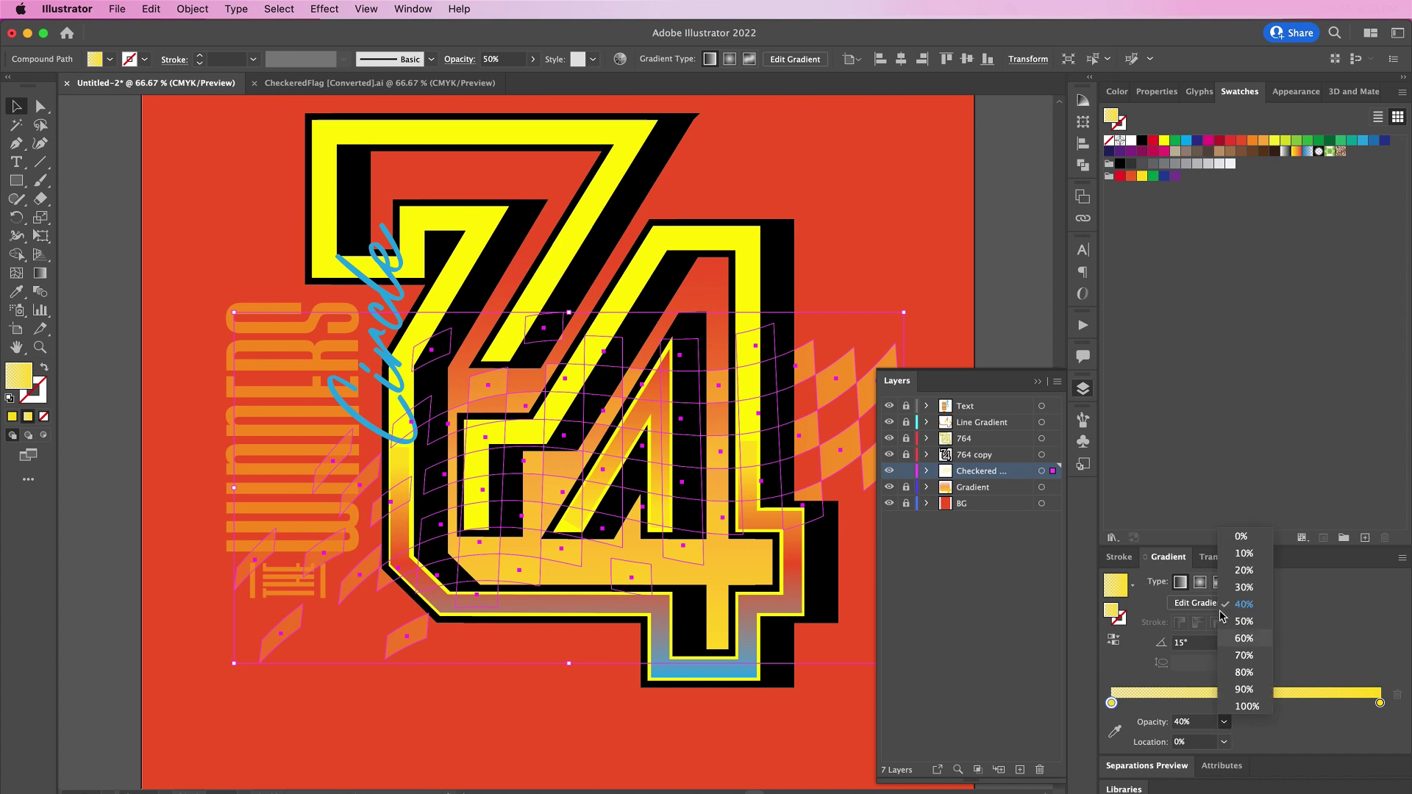
click(1241, 539)
click(1010, 278)
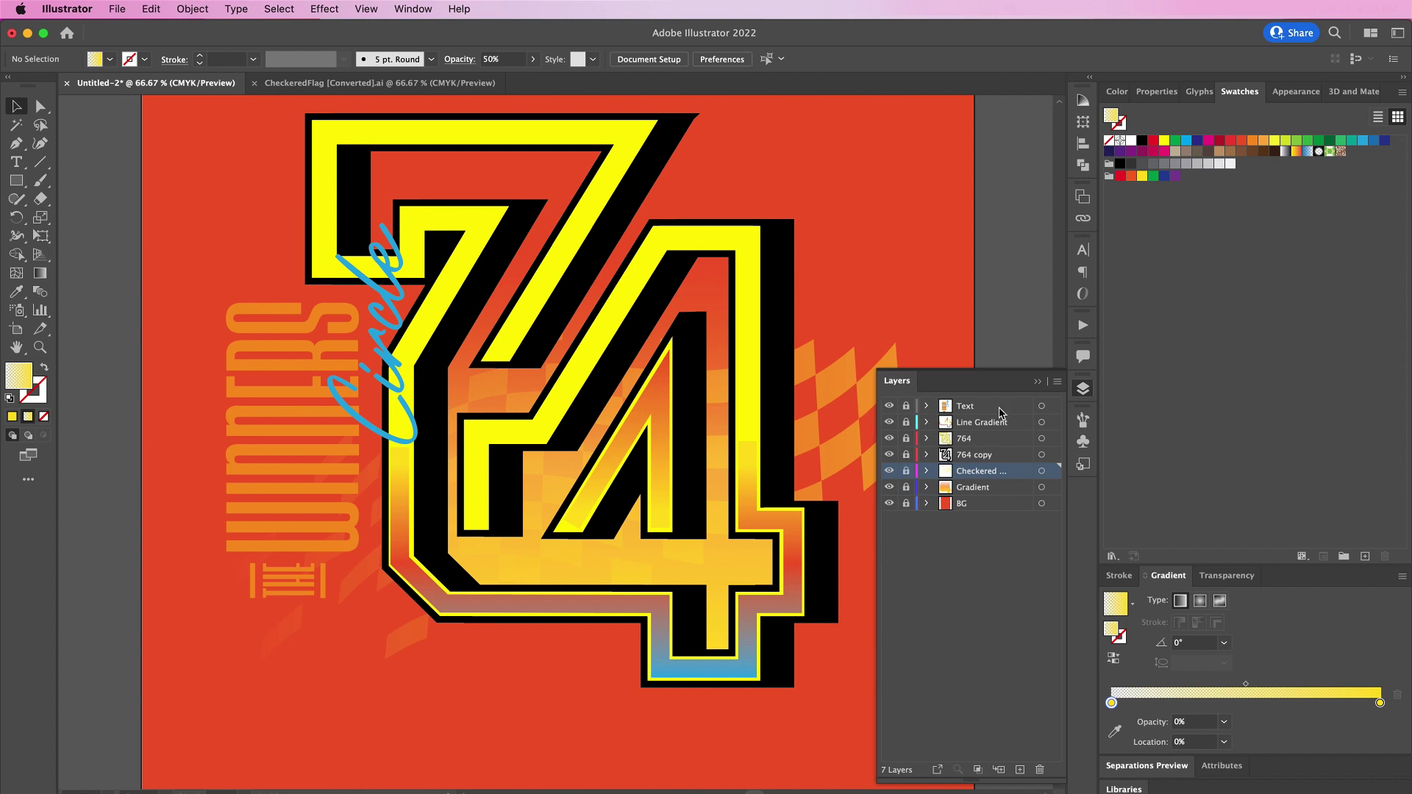
click(992, 414)
Step: Add a new top layer named 'Car' above Text
click(1020, 769)
double_click(971, 407)
text(Car)
key(Return)
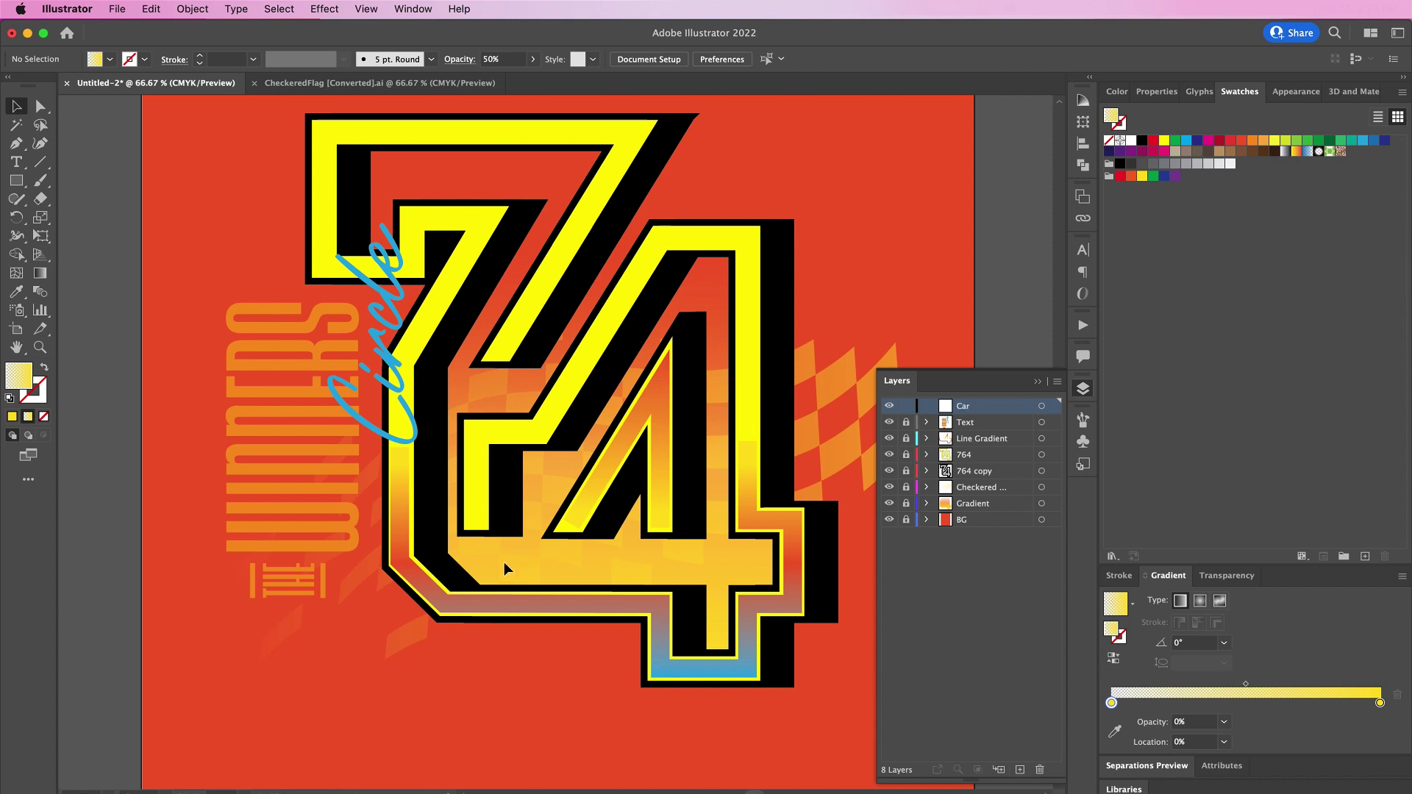
Step: Open Car.ai and bring the whole car into the 74 design, positioned lower left
click(116, 9)
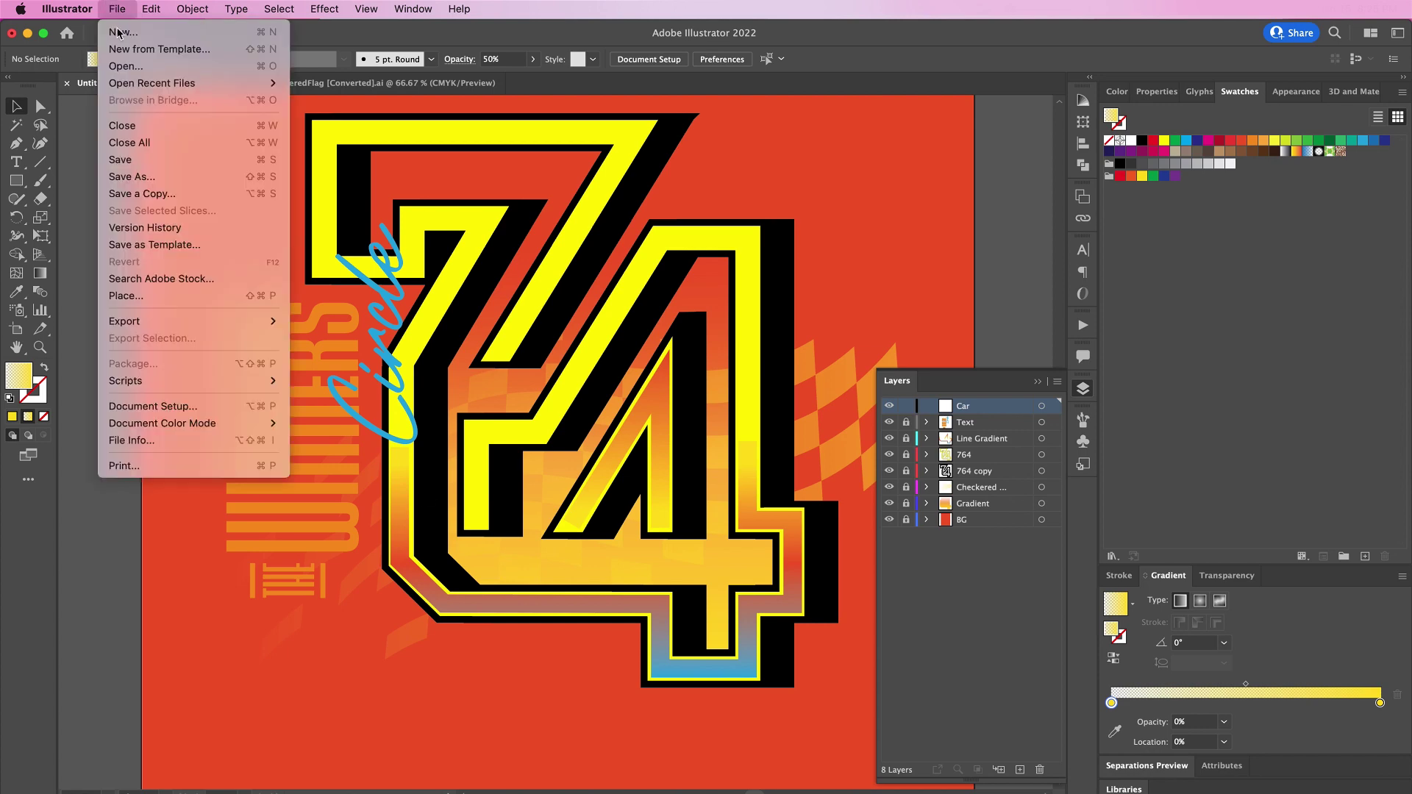
click(127, 69)
double_click(546, 187)
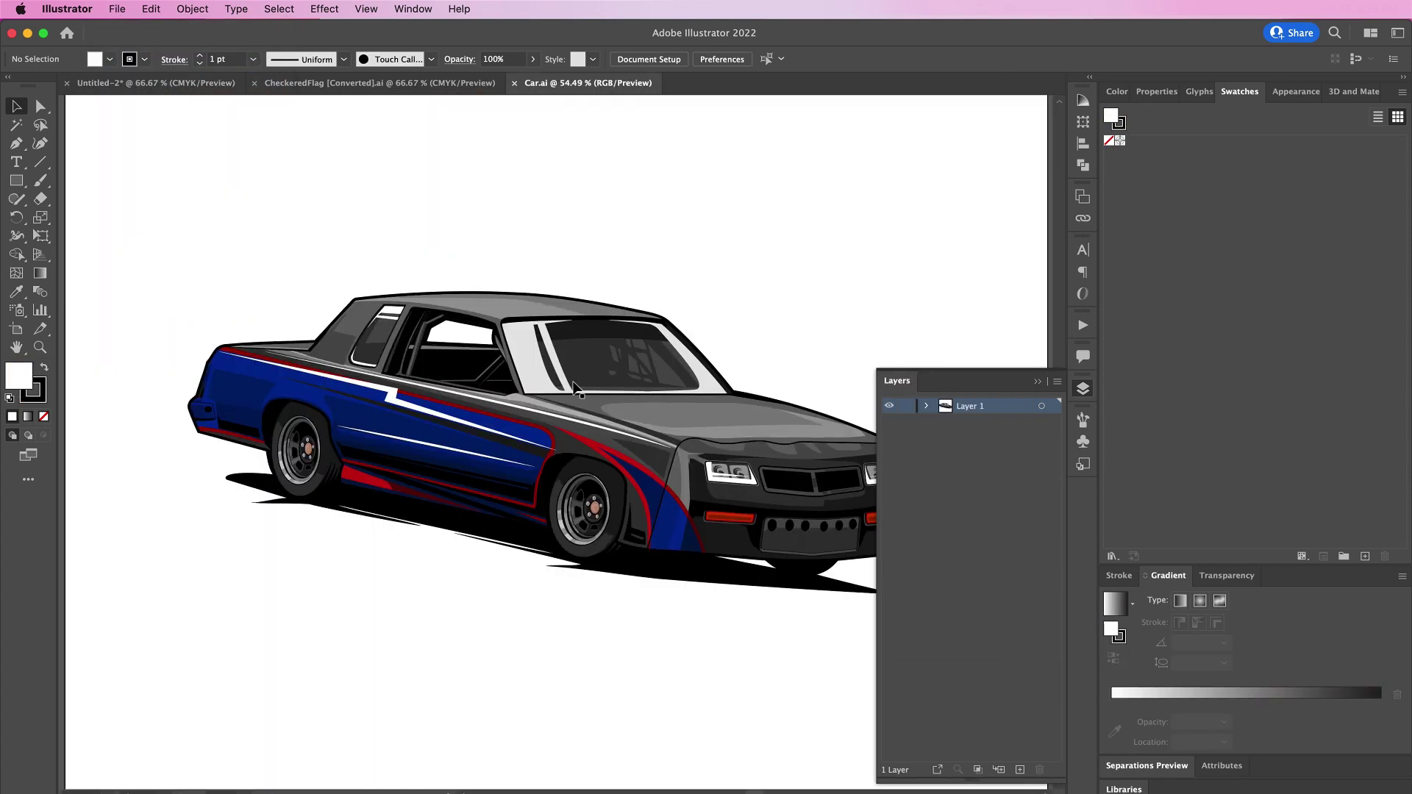
click(573, 384)
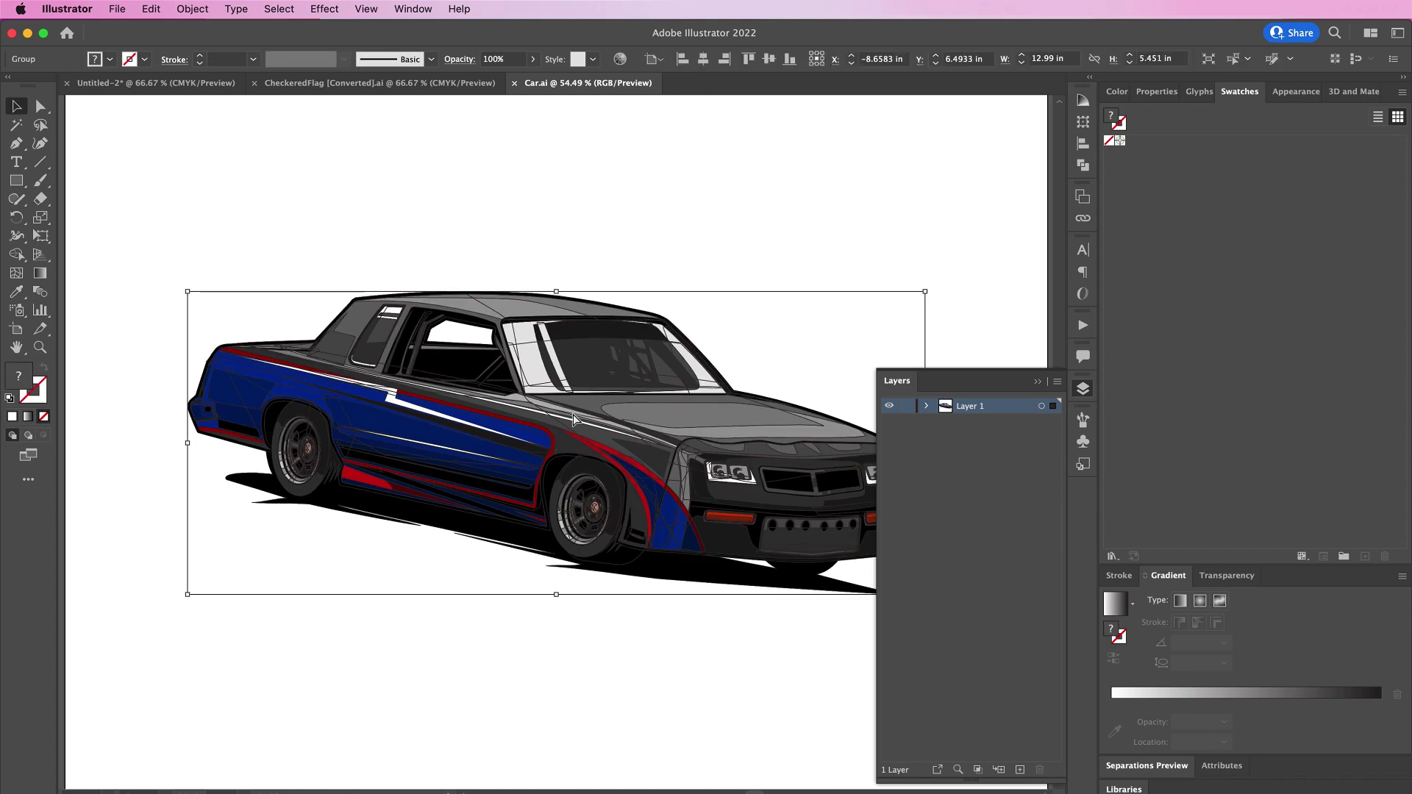
drag(175, 87, 399, 378)
drag(709, 511, 568, 703)
Step: Inside the car group, cut away the black ground shadow
scroll(568, 704, down, 4)
scroll(568, 703, down, 3)
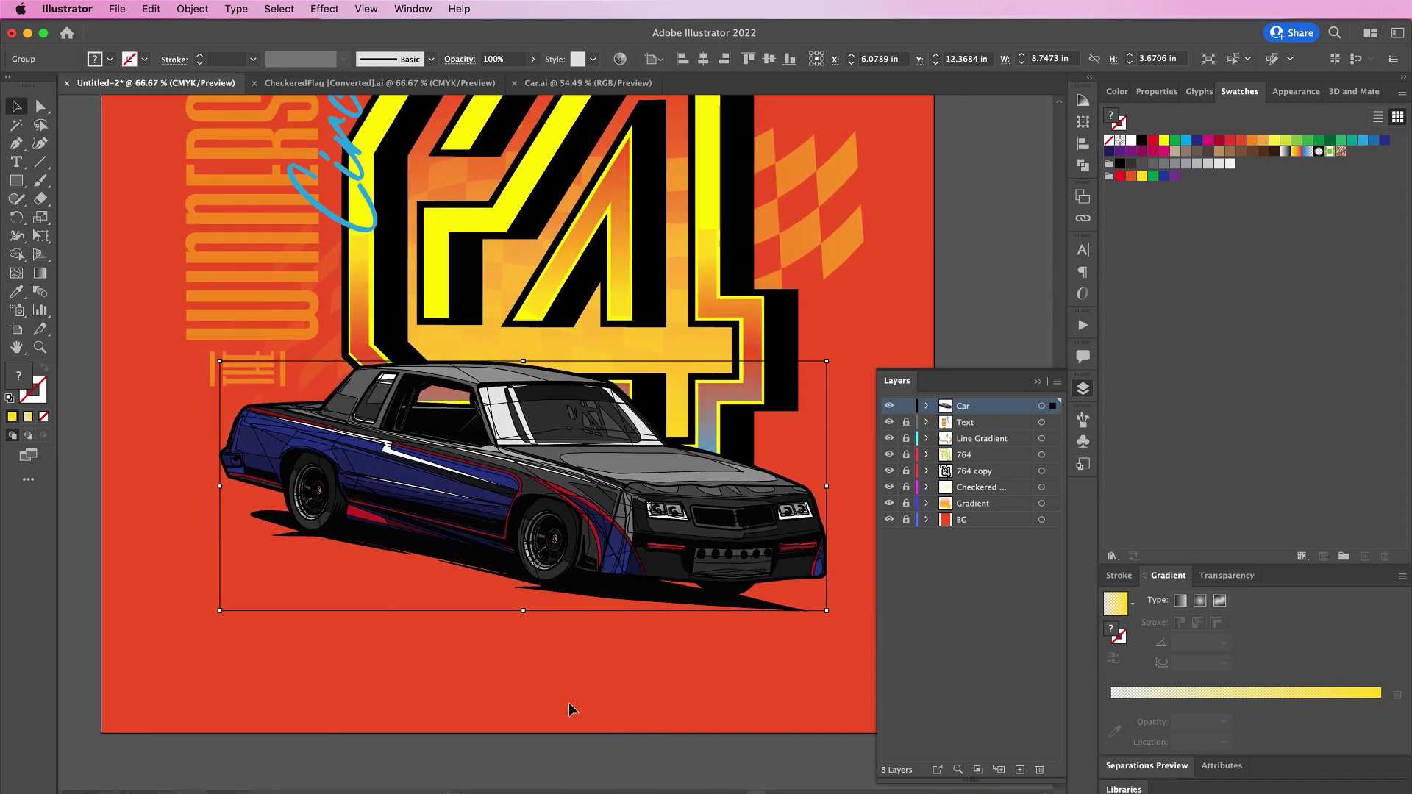
double_click(602, 586)
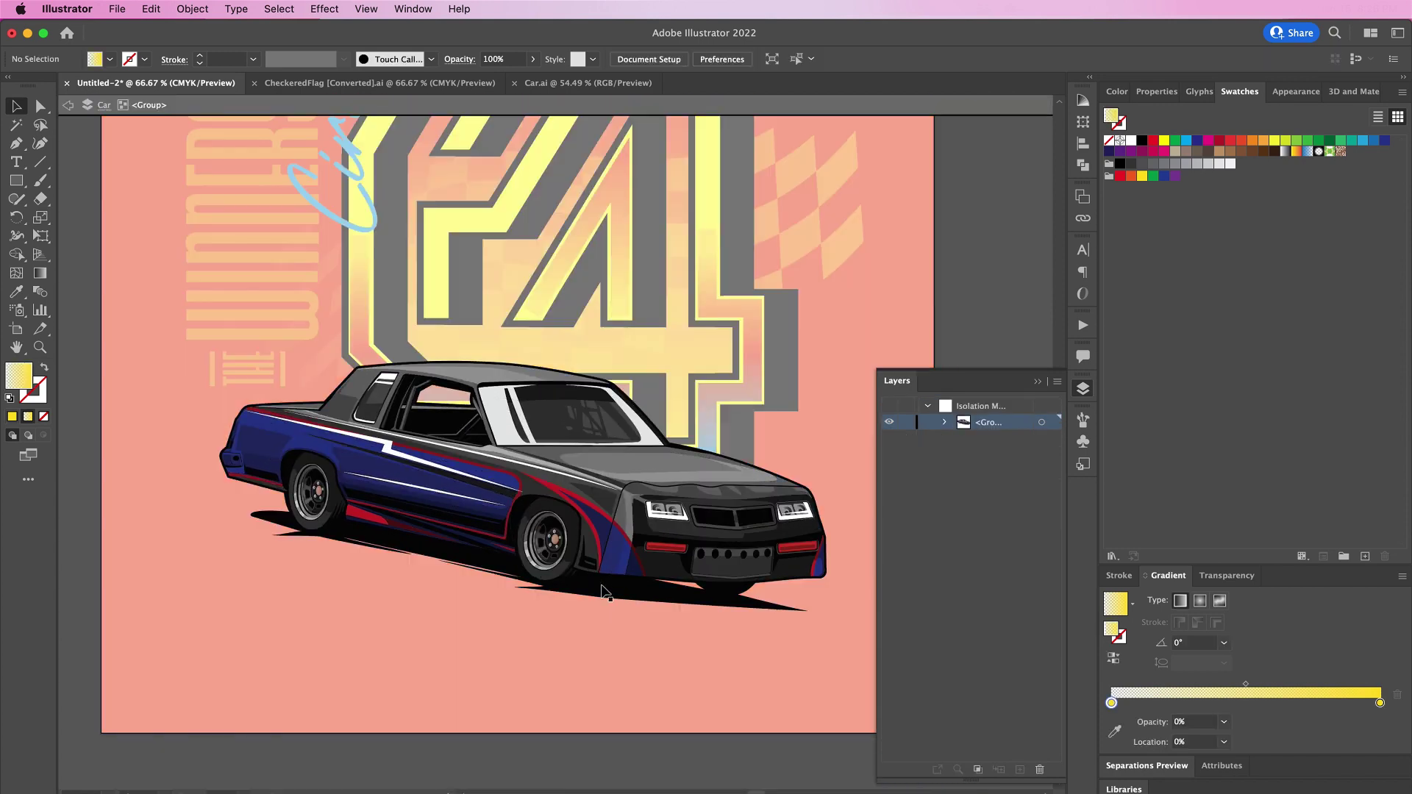
click(602, 588)
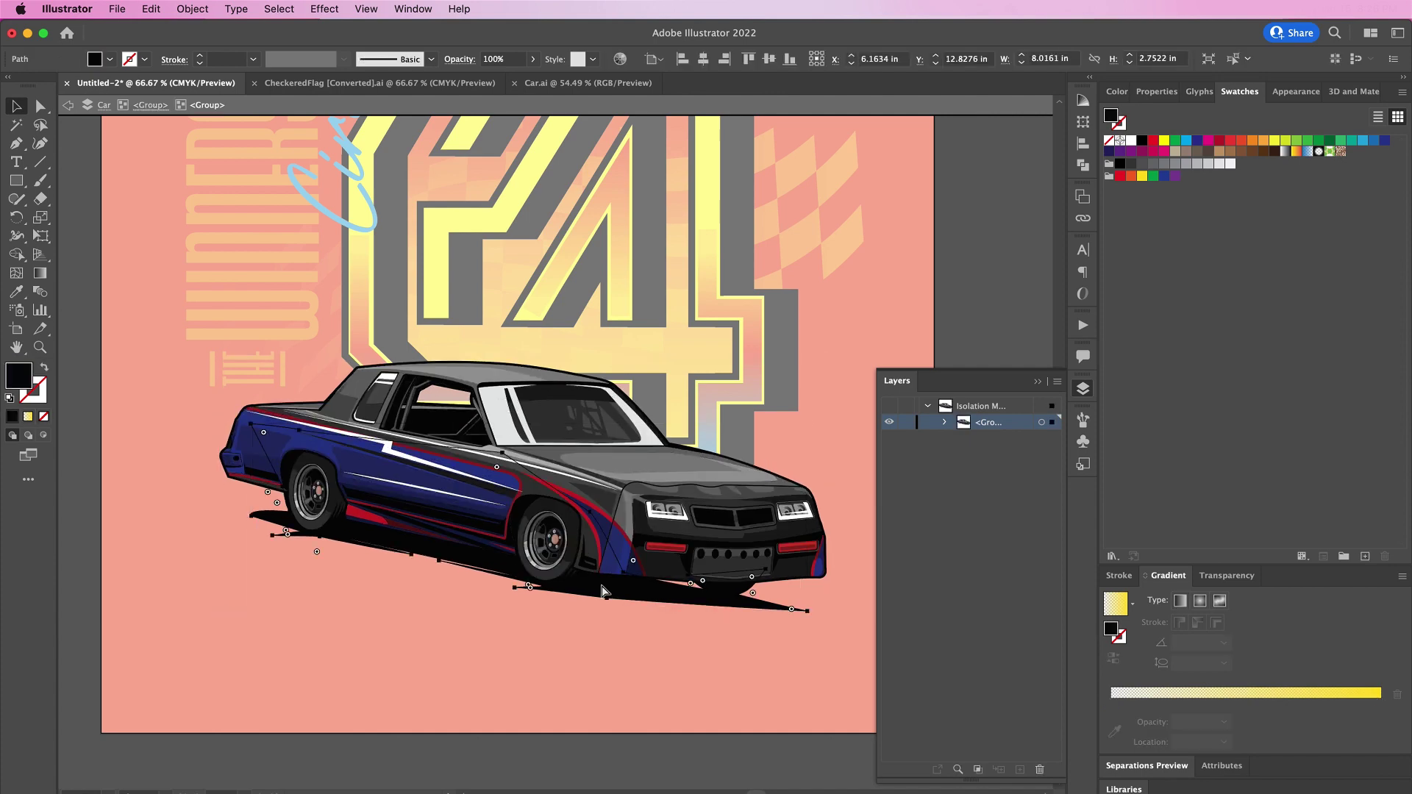
key(Delete)
Step: Exit the car group and paste the shadow in place on a new layer
double_click(642, 629)
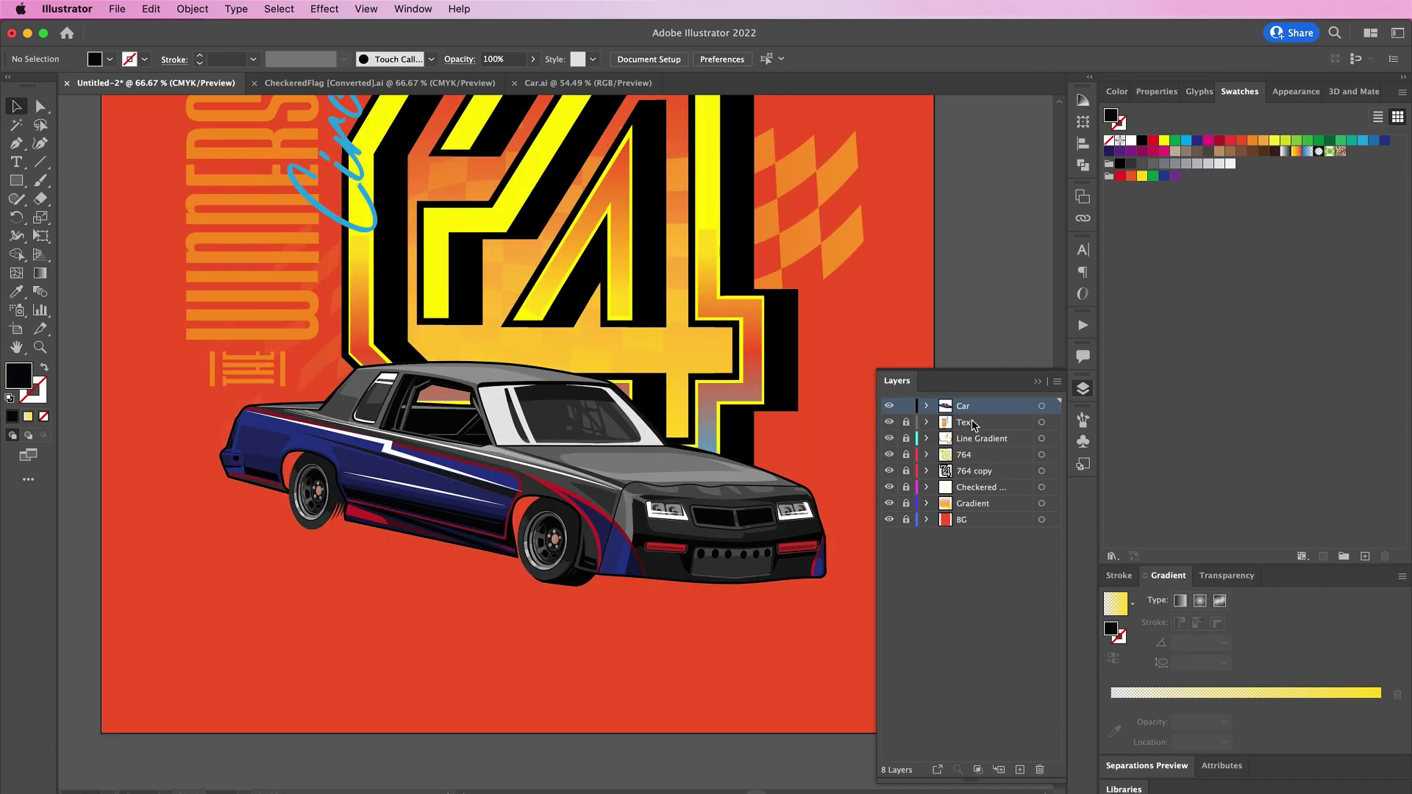
click(1021, 771)
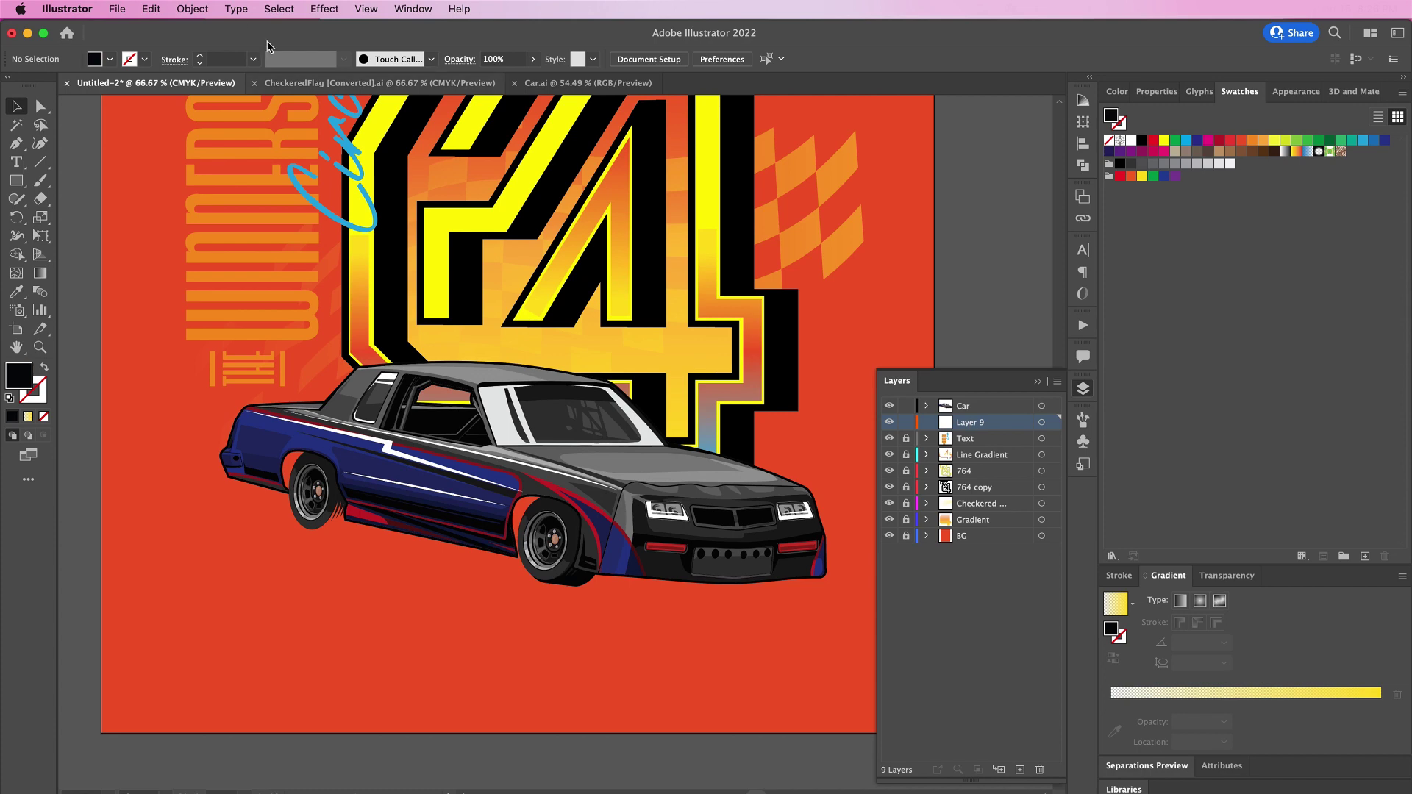
click(144, 9)
click(205, 158)
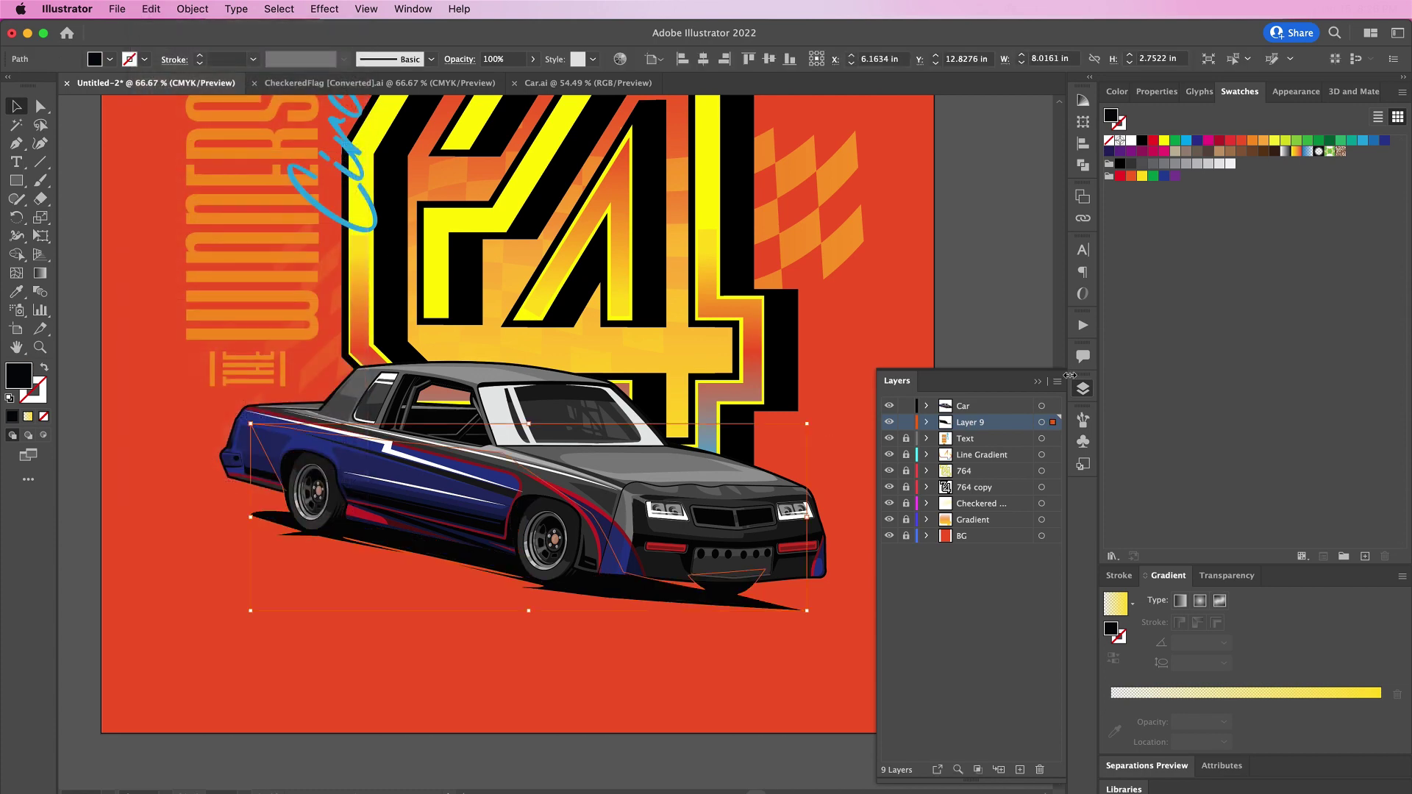
Step: Name the shadow layer 'Car Shadow', lock Car and Car Shadow, and add another layer
double_click(970, 423)
text(Car Shadow)
key(Return)
drag(907, 408, 908, 432)
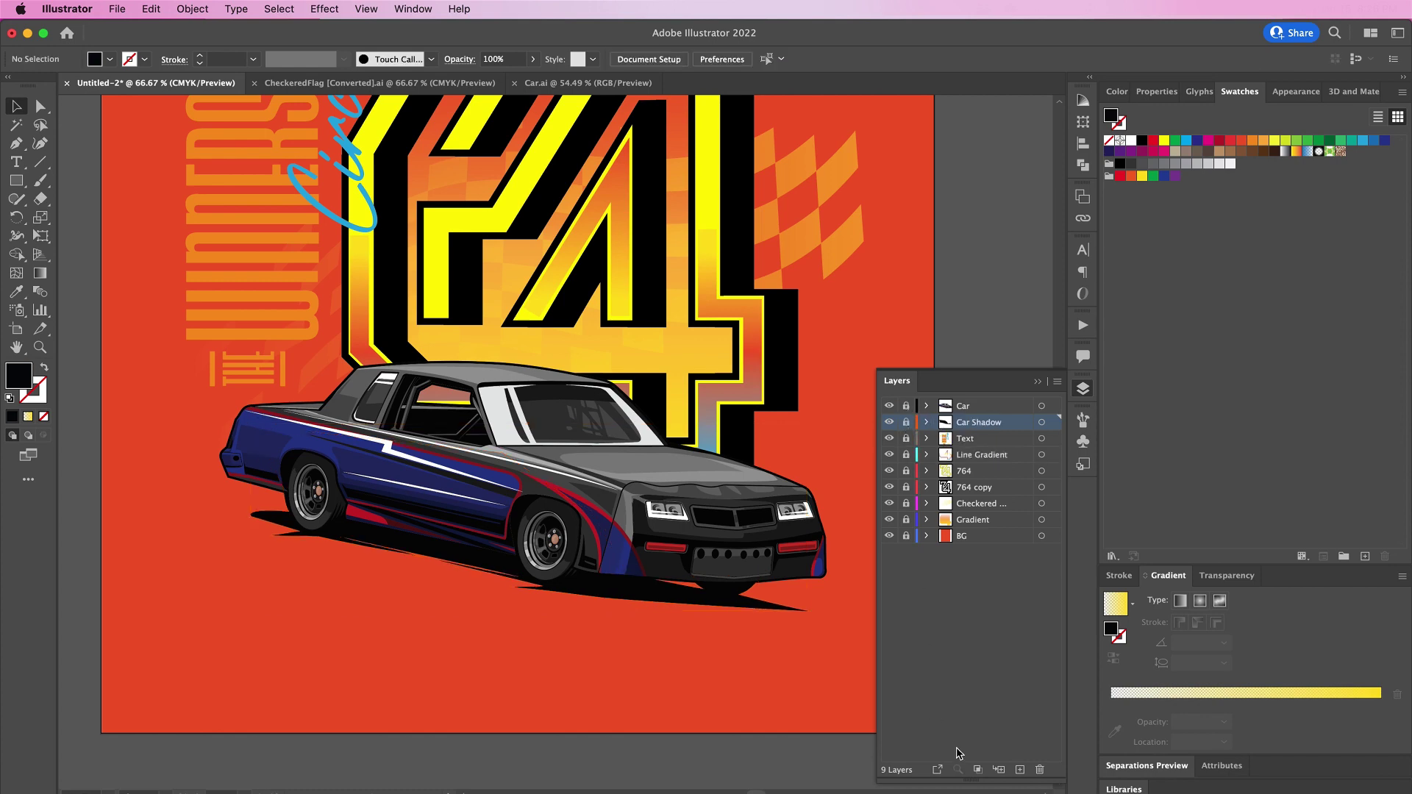
click(1019, 769)
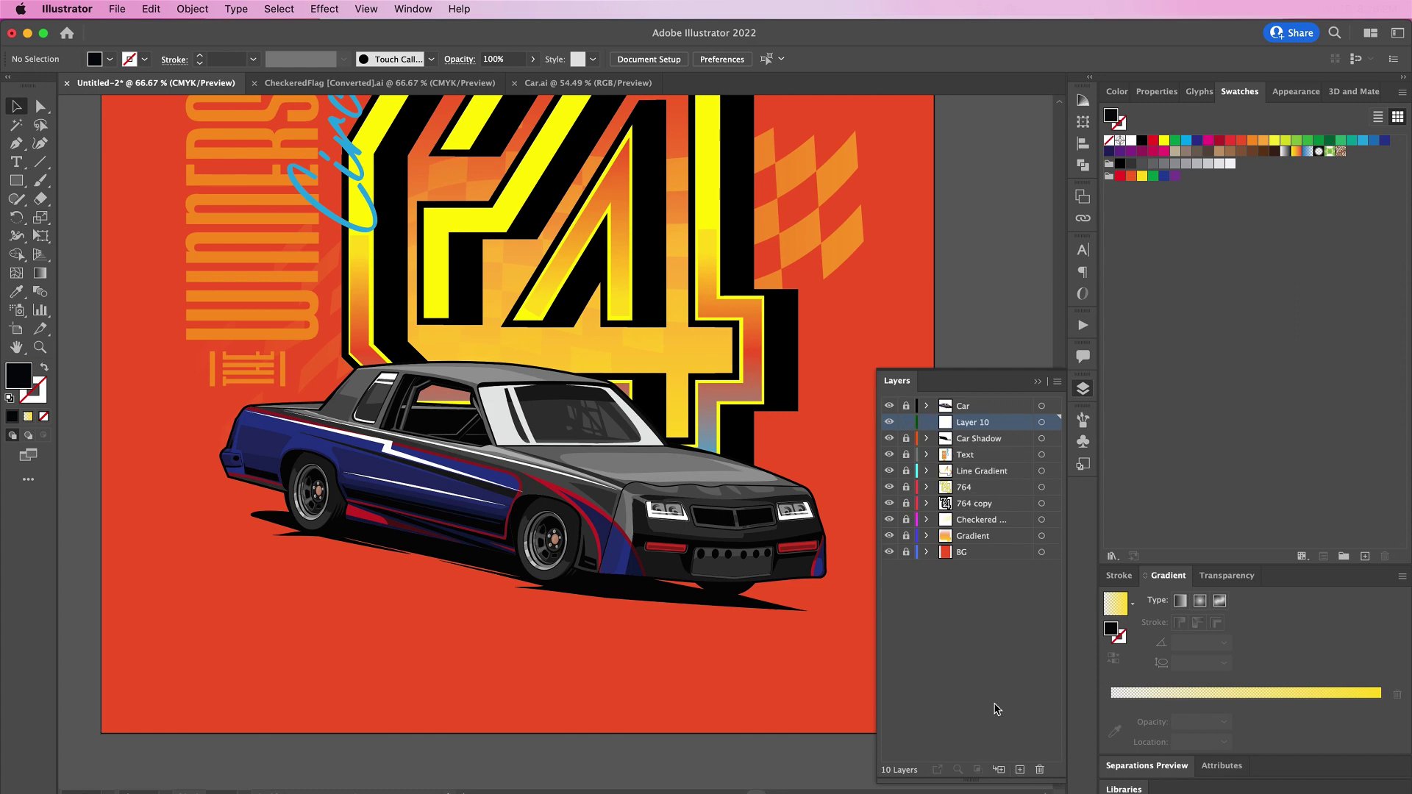
Step: Rename the new layer 'Fire' and open Fire.ai
double_click(968, 423)
text(Fire)
key(Return)
click(118, 9)
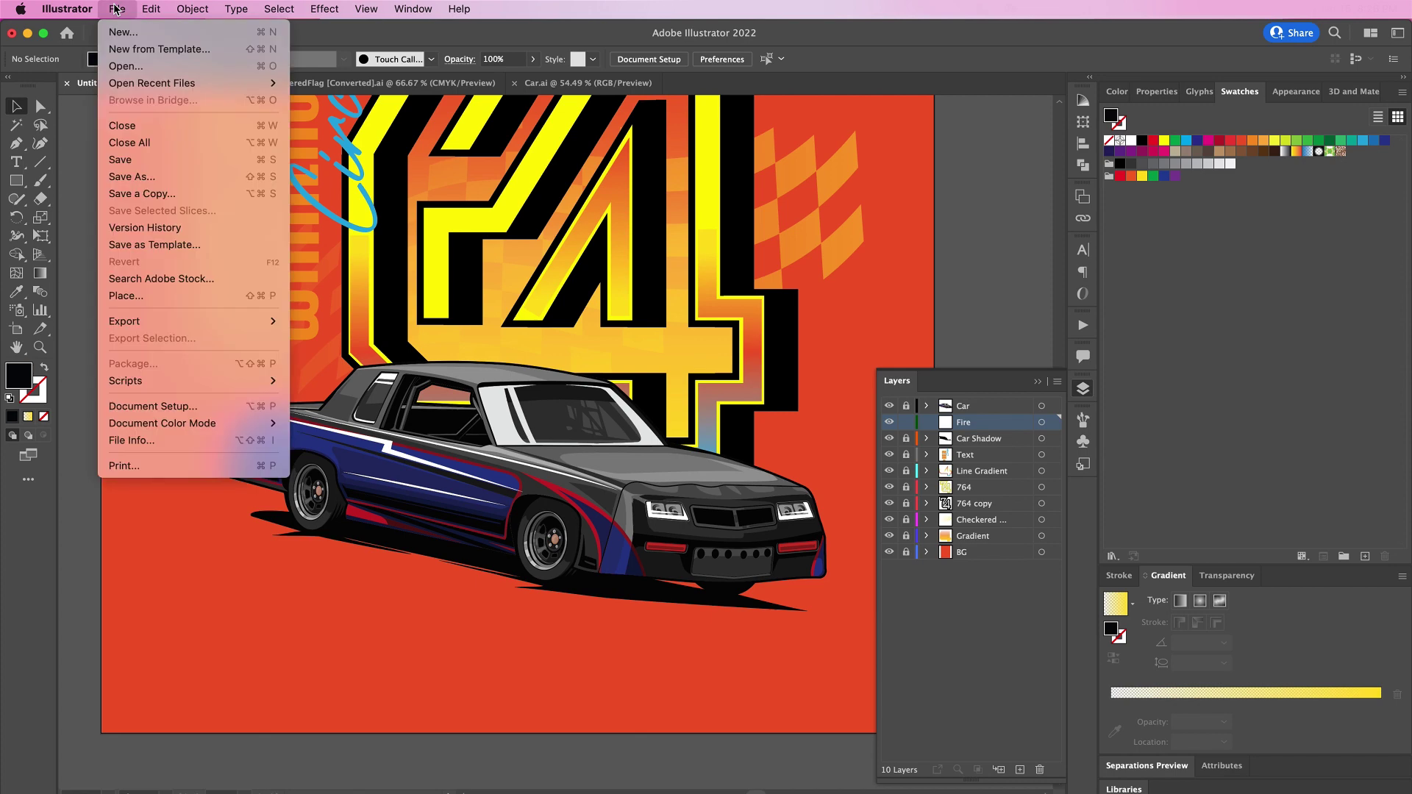
click(128, 66)
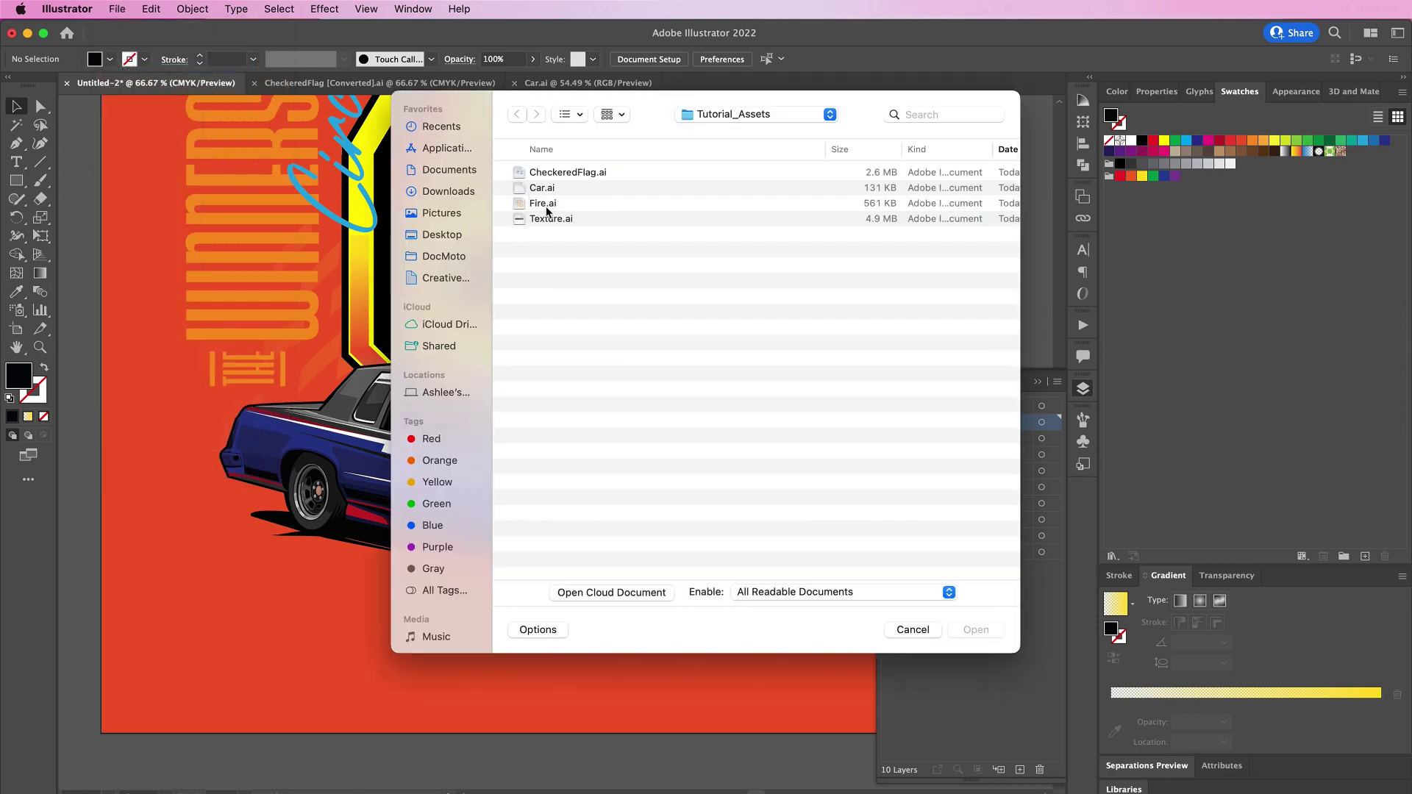
double_click(547, 209)
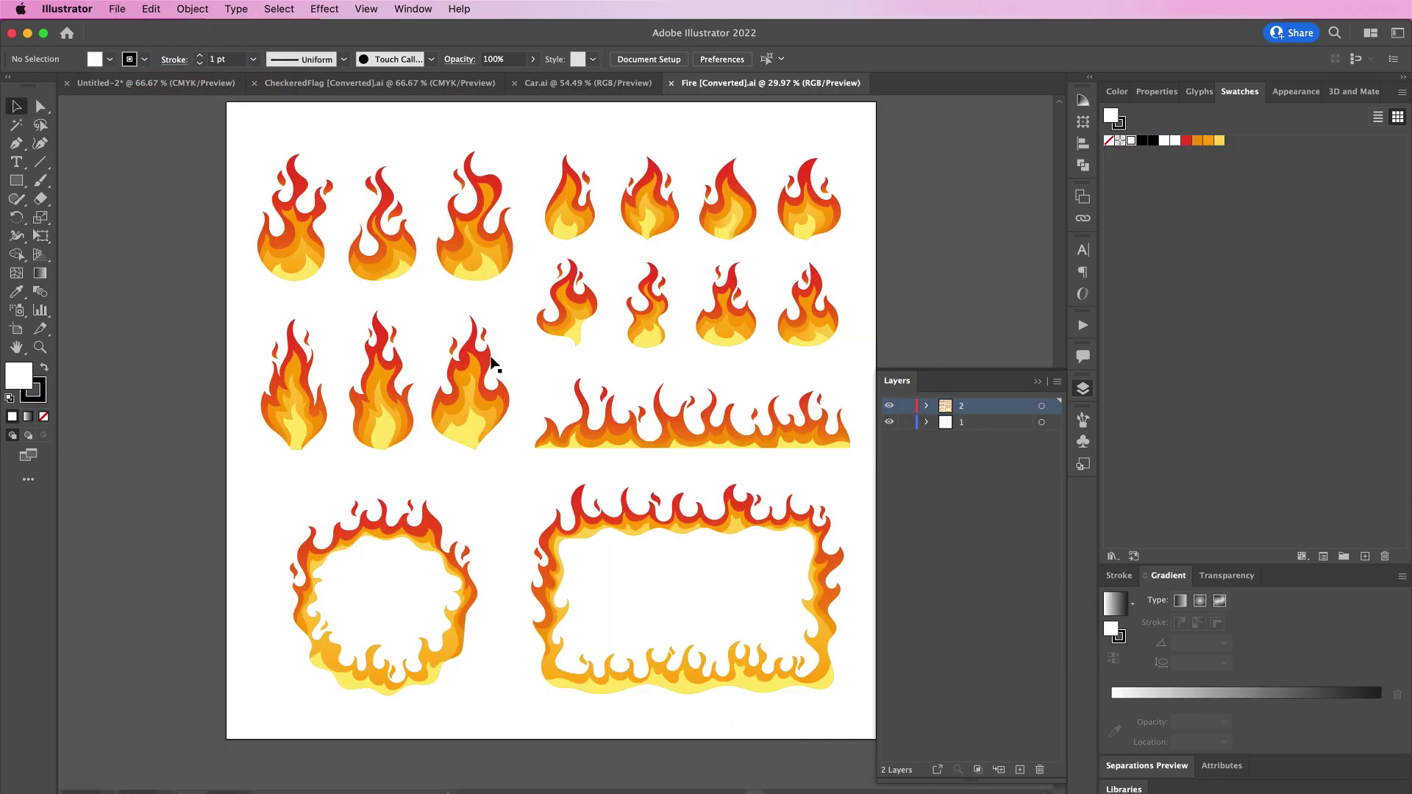
Step: Paste a small flame into the design, shrunk and placed at the car's rear
click(646, 211)
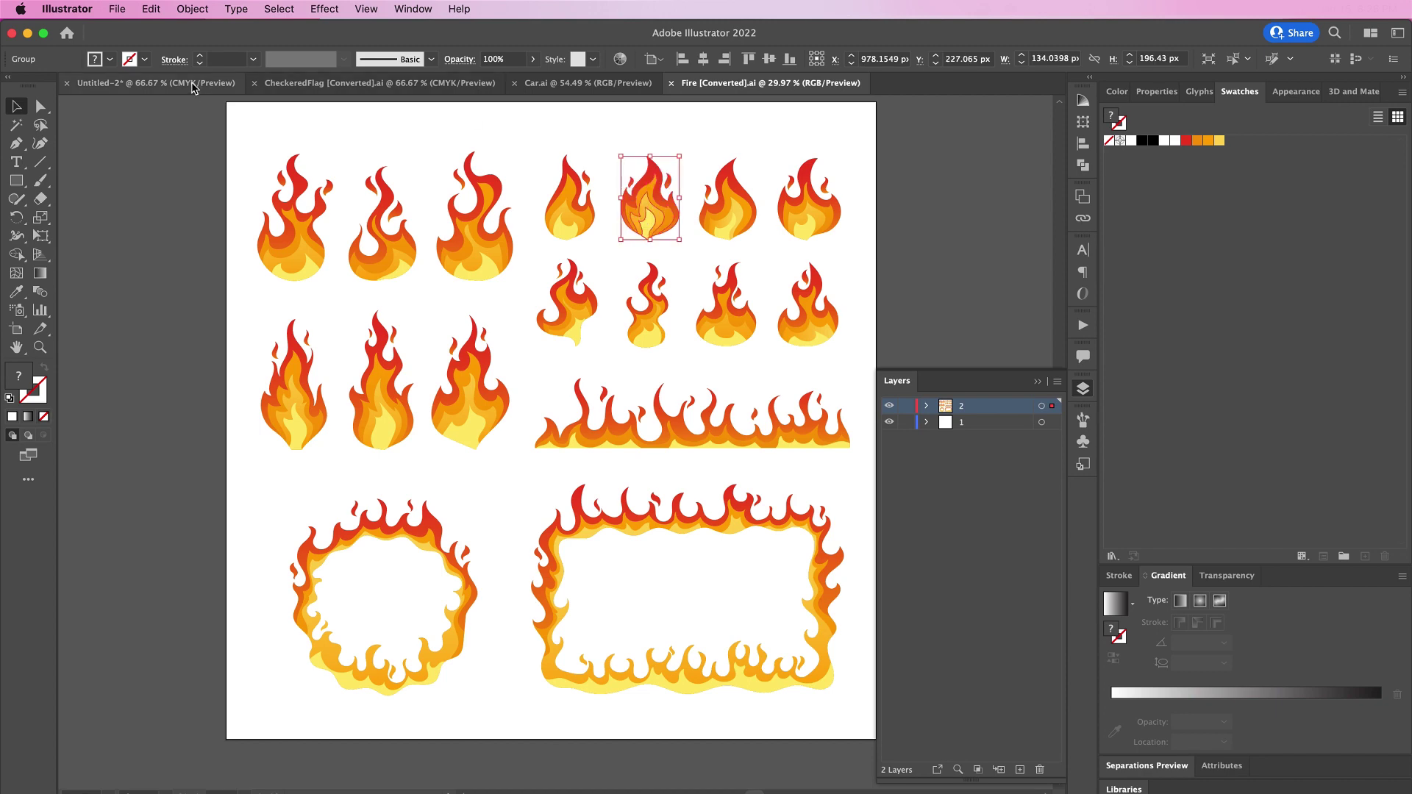
click(147, 83)
key(super+v)
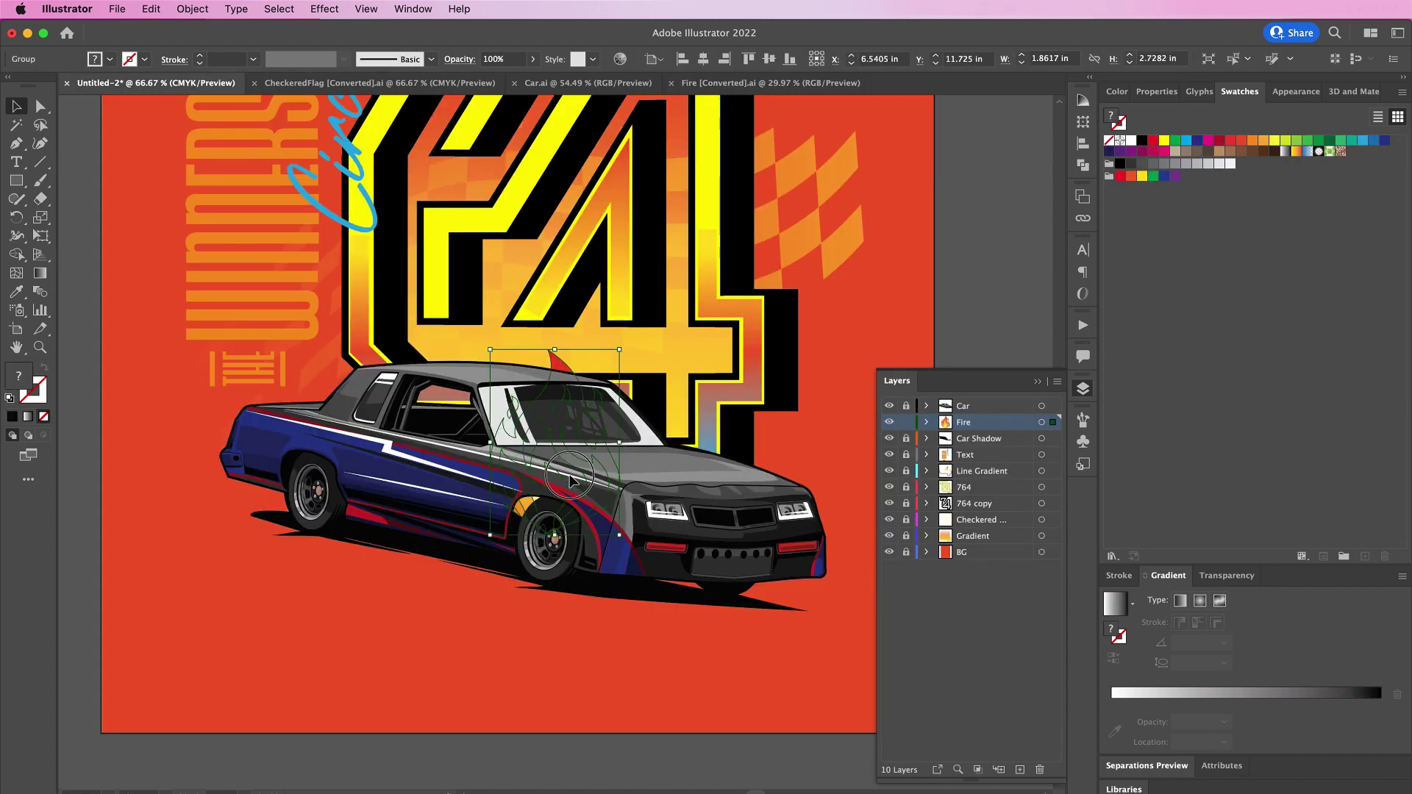
drag(559, 478, 294, 441)
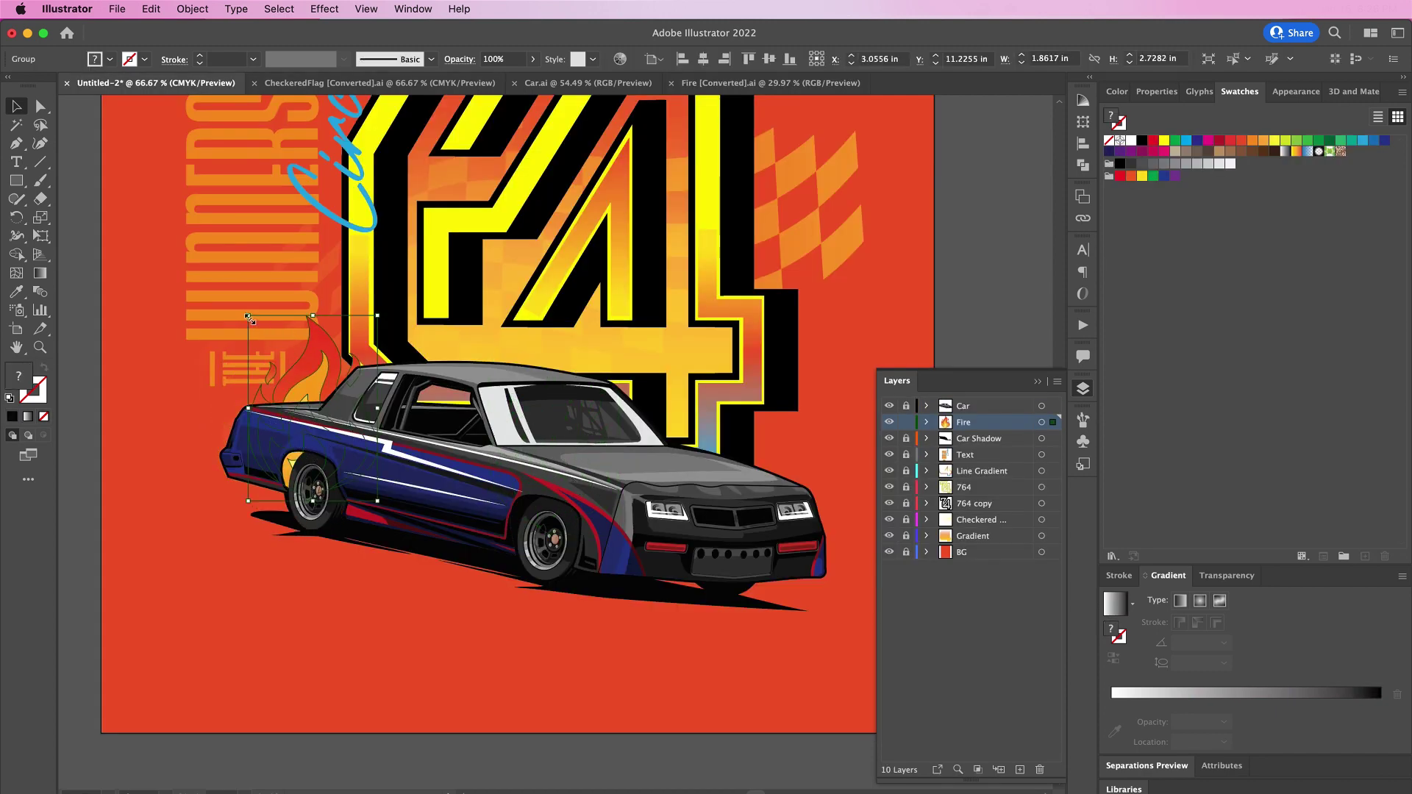
drag(224, 307, 278, 381)
key(shift+Left)
key(shift+Left)
key(shift+Left)
key(shift+Left)
key(shift+Up)
key(shift+Up)
Step: Shear the flame along the horizontal axis by -15°
click(200, 9)
mouse_move(202, 27)
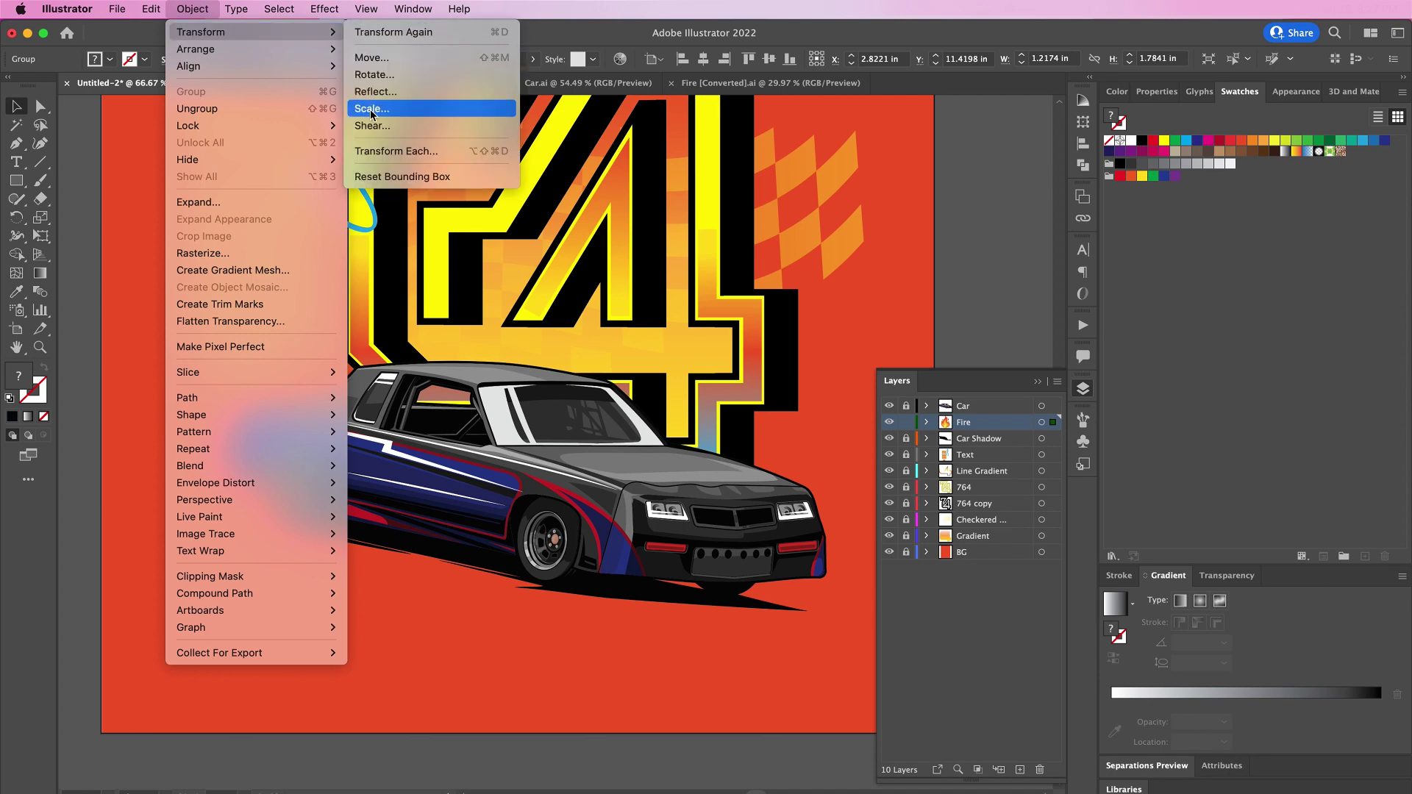
click(374, 125)
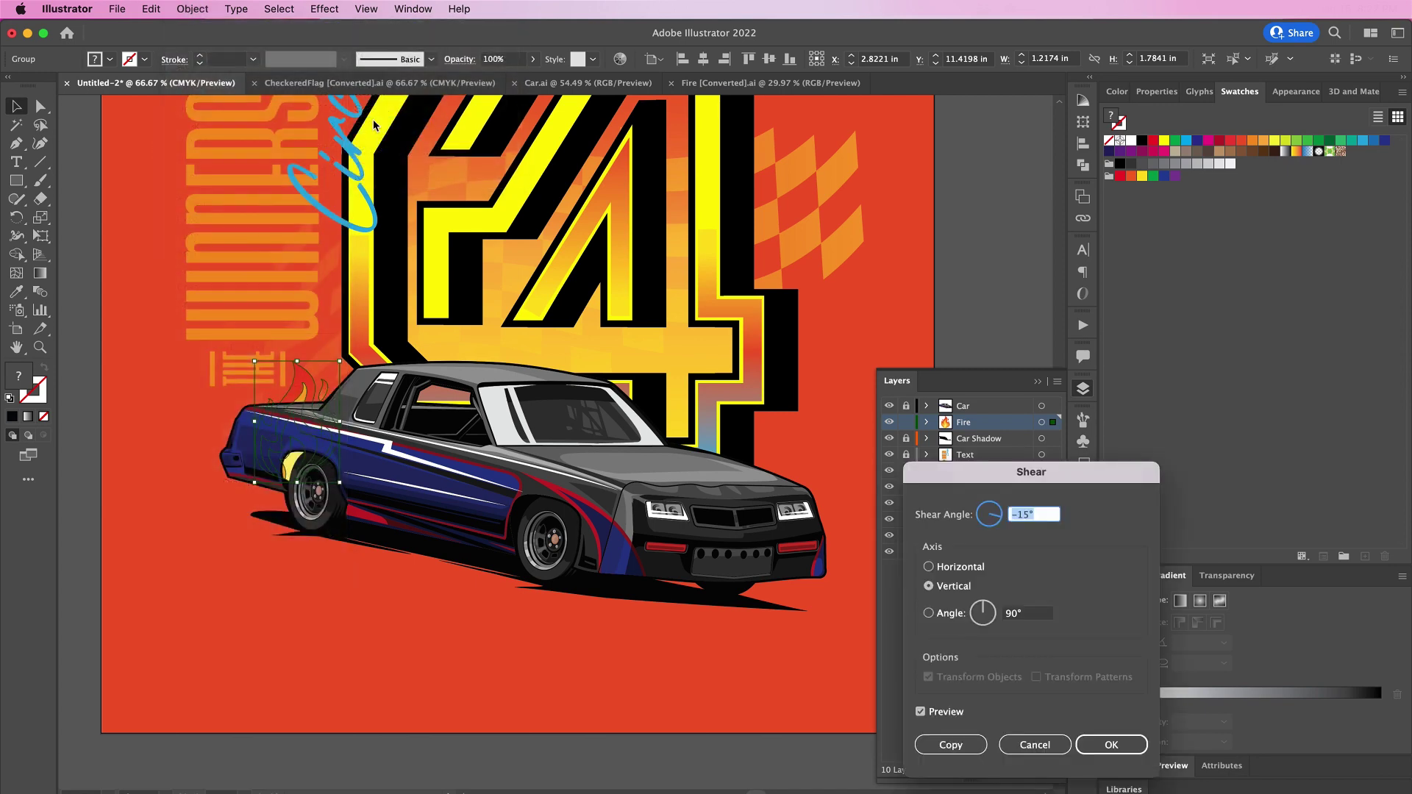
click(960, 568)
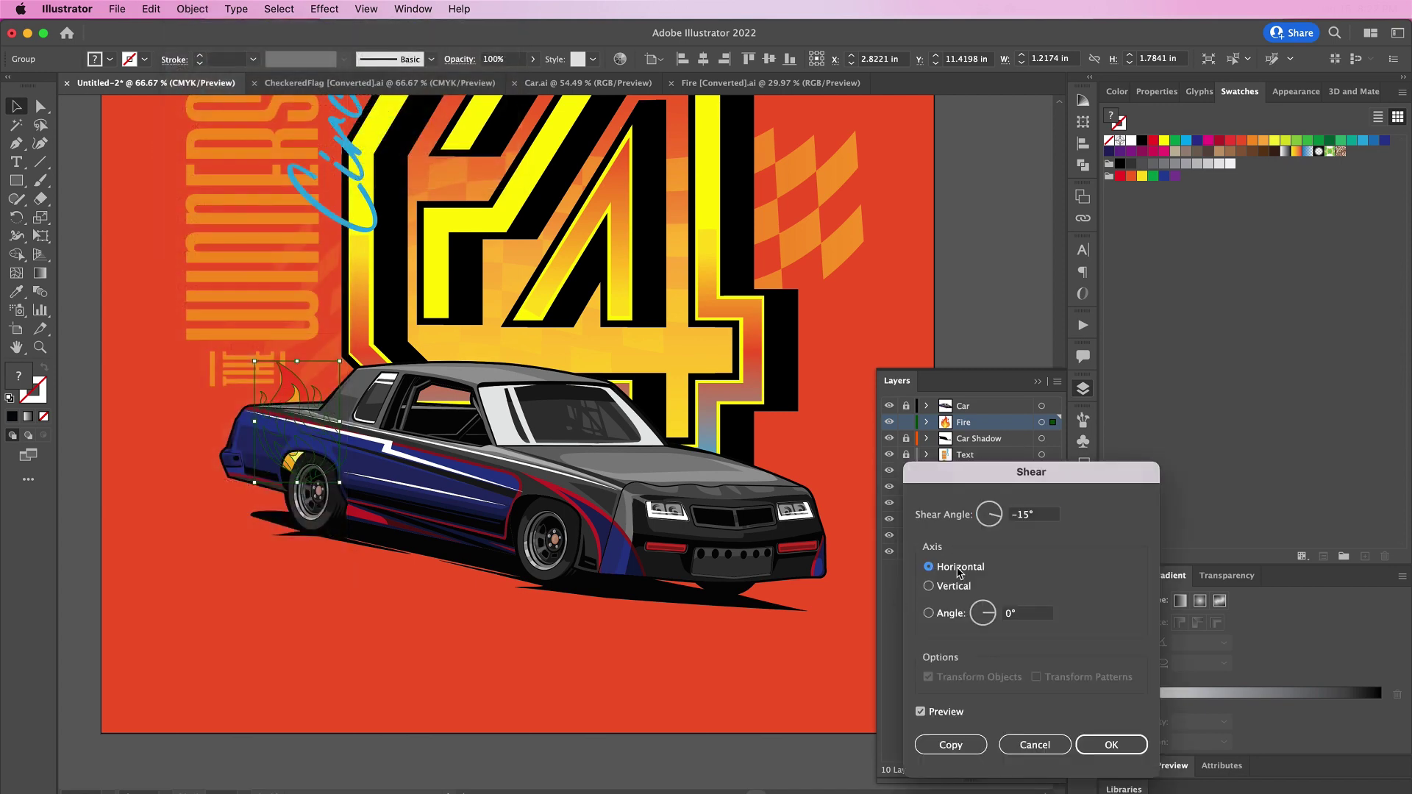
key(Return)
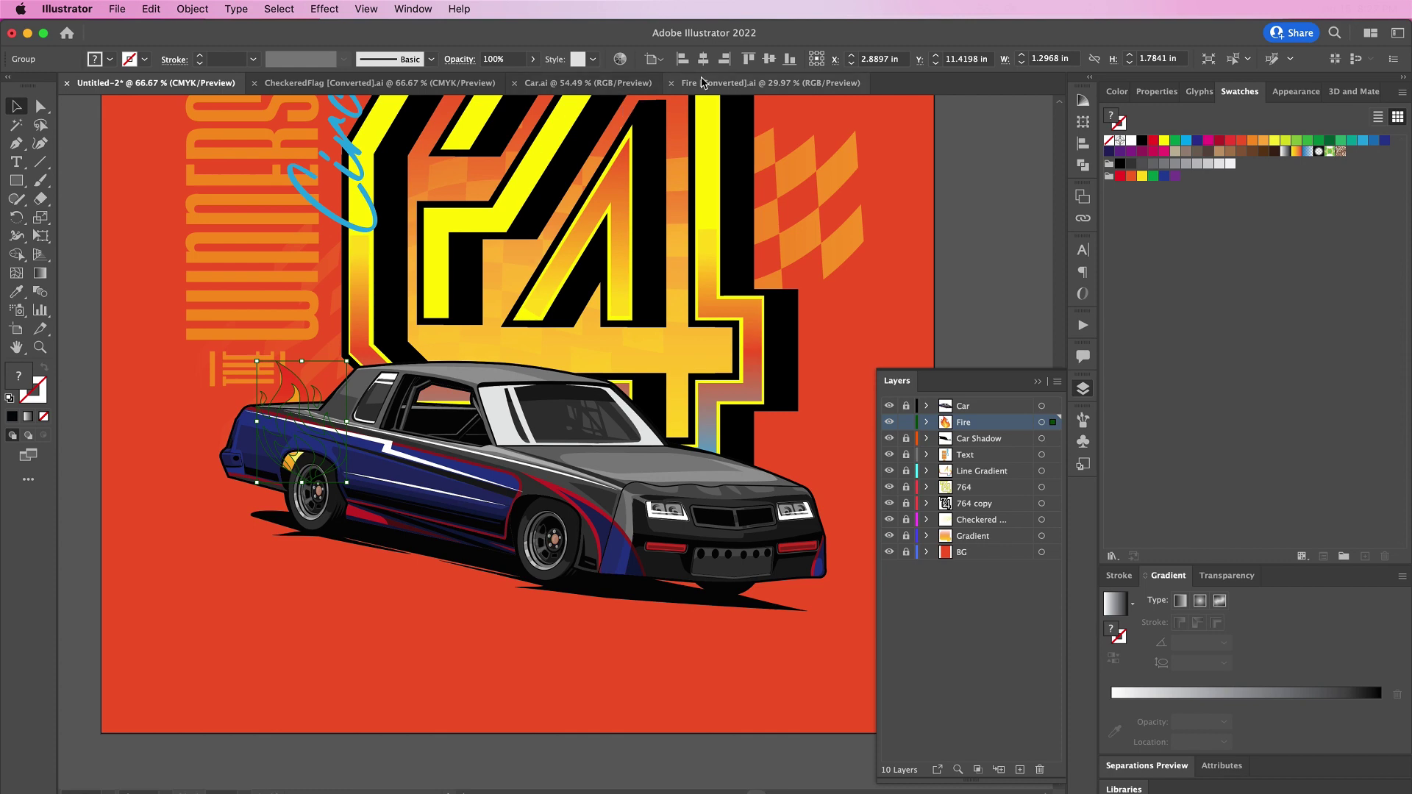
Step: Add another flame on a layer named 'Fire 2' and place a flame strip behind the car
click(771, 83)
drag(727, 197, 291, 491)
double_click(973, 406)
text(Fire 2)
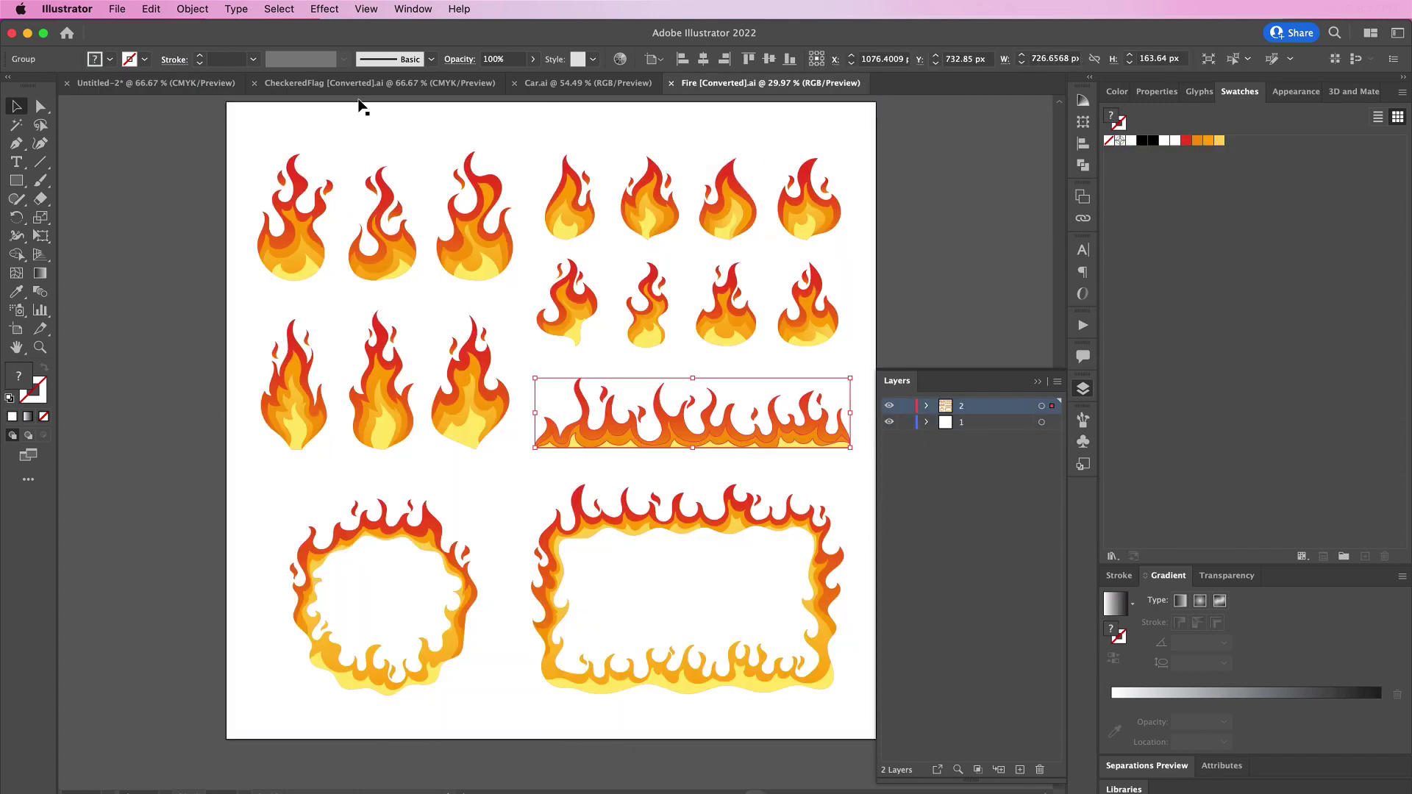
drag(356, 104, 243, 443)
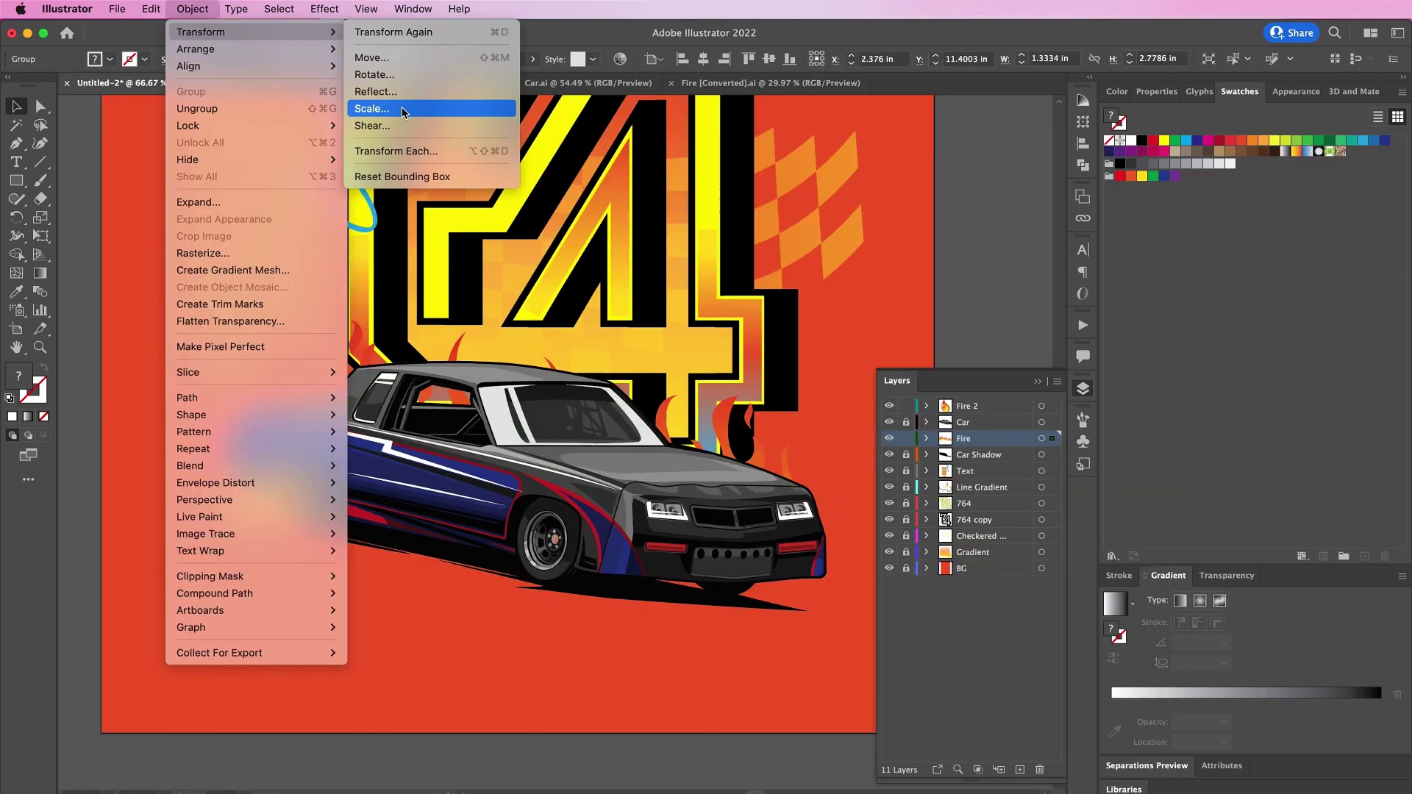
Step: Unlock the Text layer and recolour the script word Circle to light sky blue 78dcff
drag(978, 462, 977, 462)
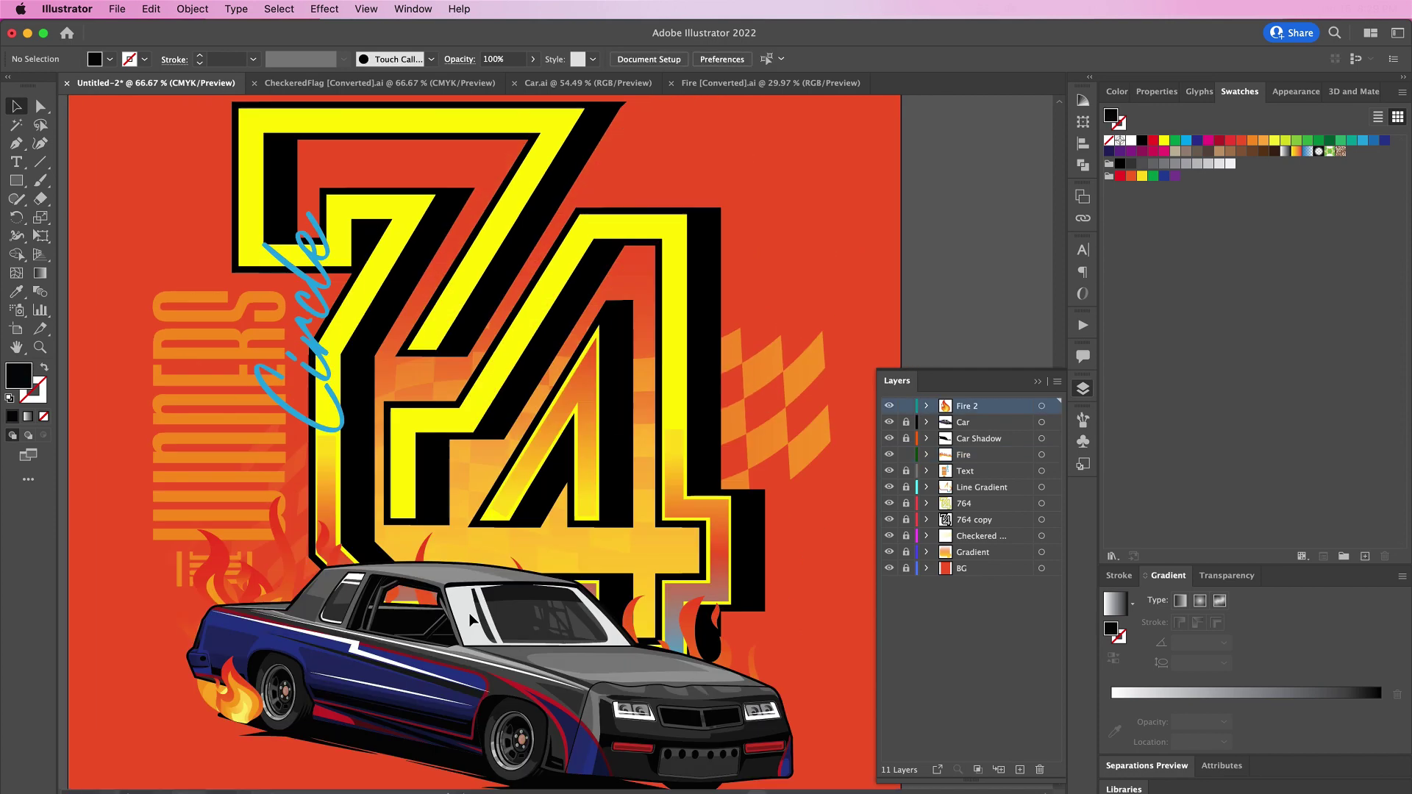
scroll(325, 354, up, 5)
click(906, 472)
click(309, 296)
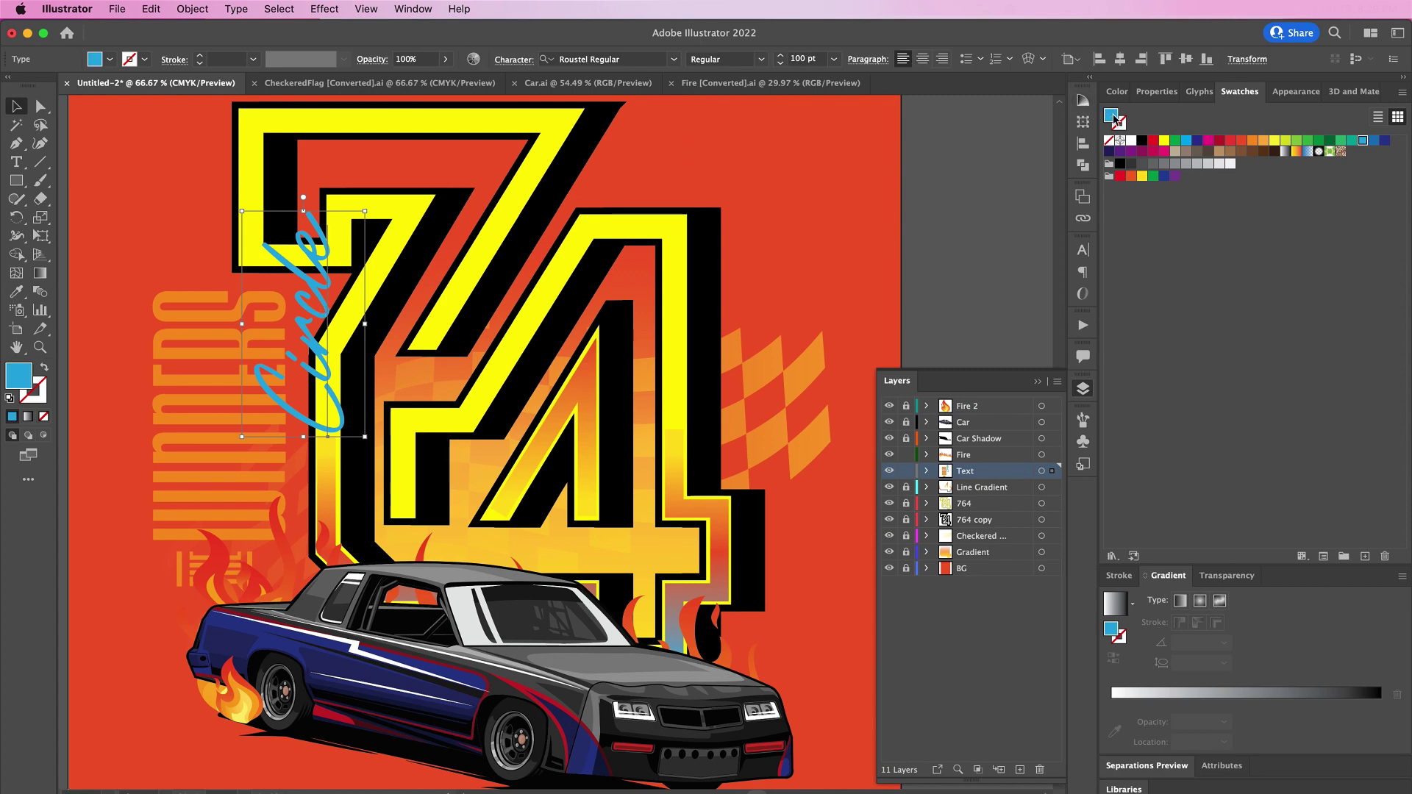
double_click(1112, 116)
drag(938, 539, 890, 515)
key(Return)
Step: Deselect the text and select the Fire 2 layer
scroll(712, 431, down, 1)
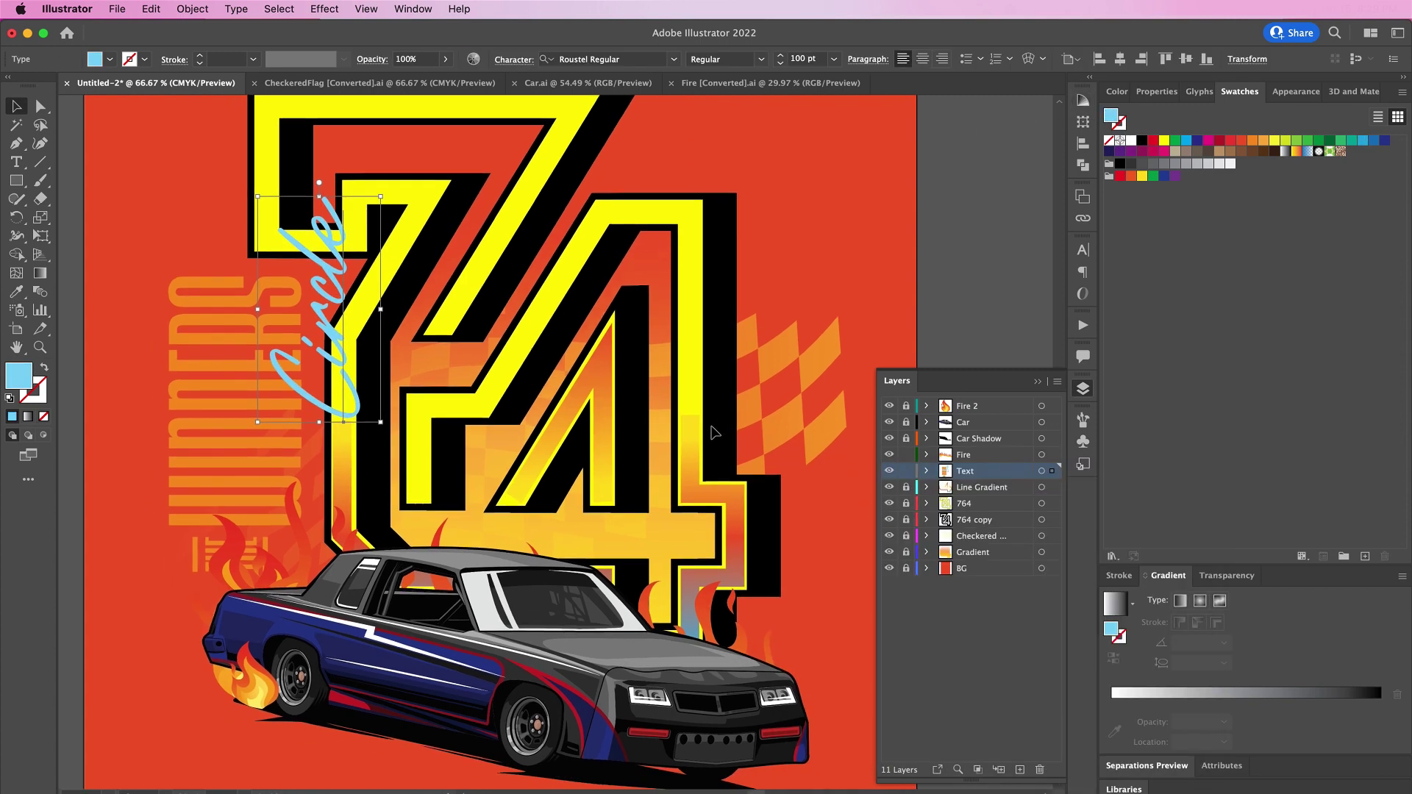
click(953, 276)
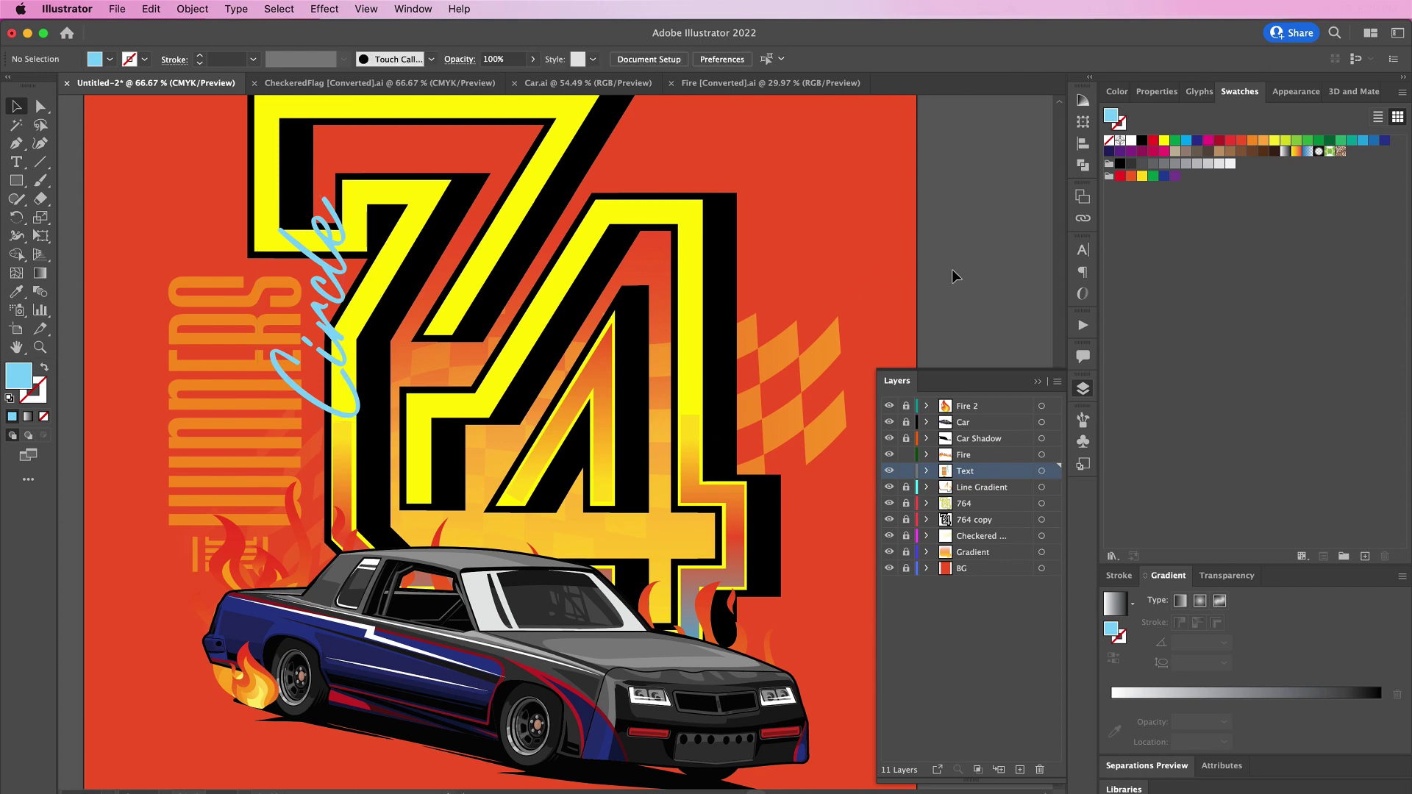
click(977, 409)
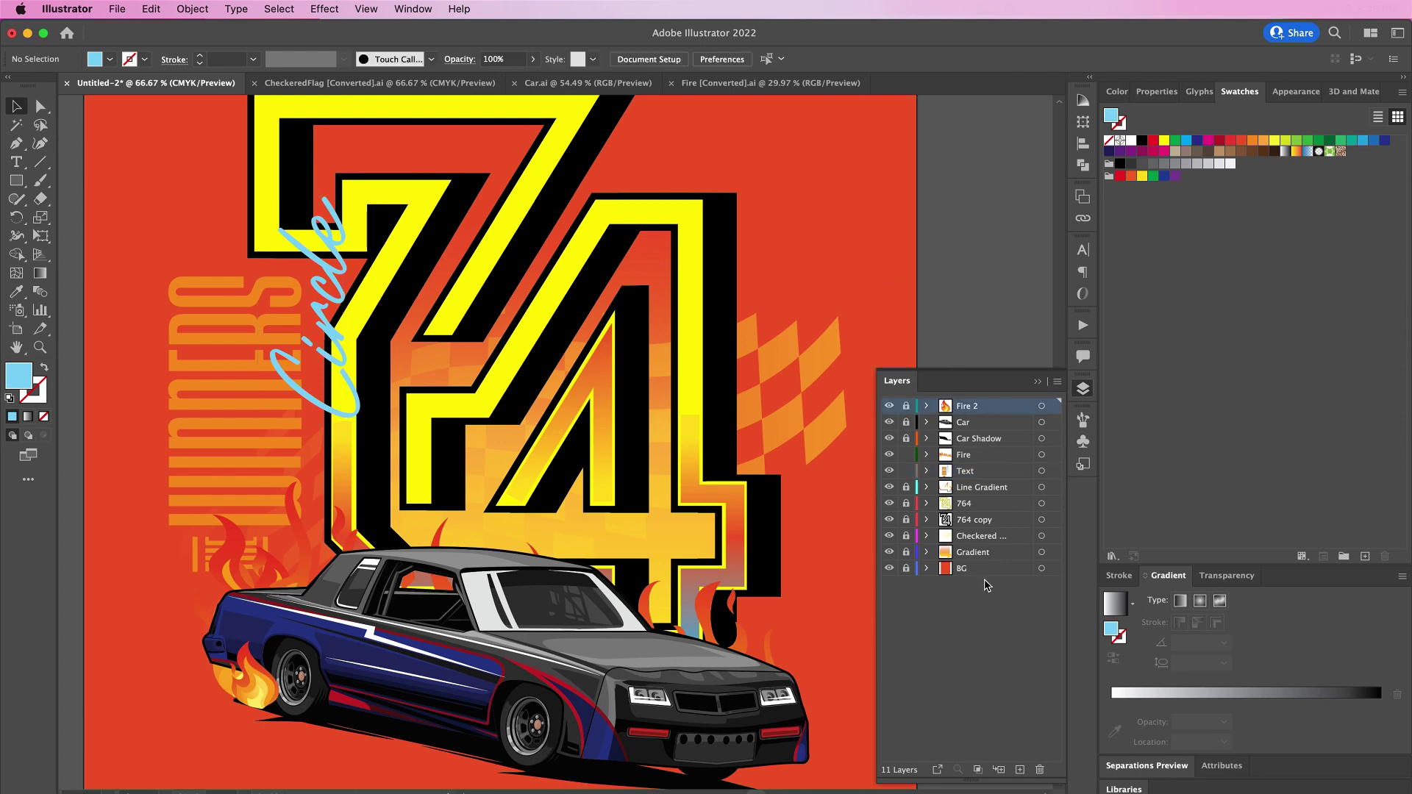
Step: Add a new top layer and open Texture.ai
click(1019, 769)
key(super+minus)
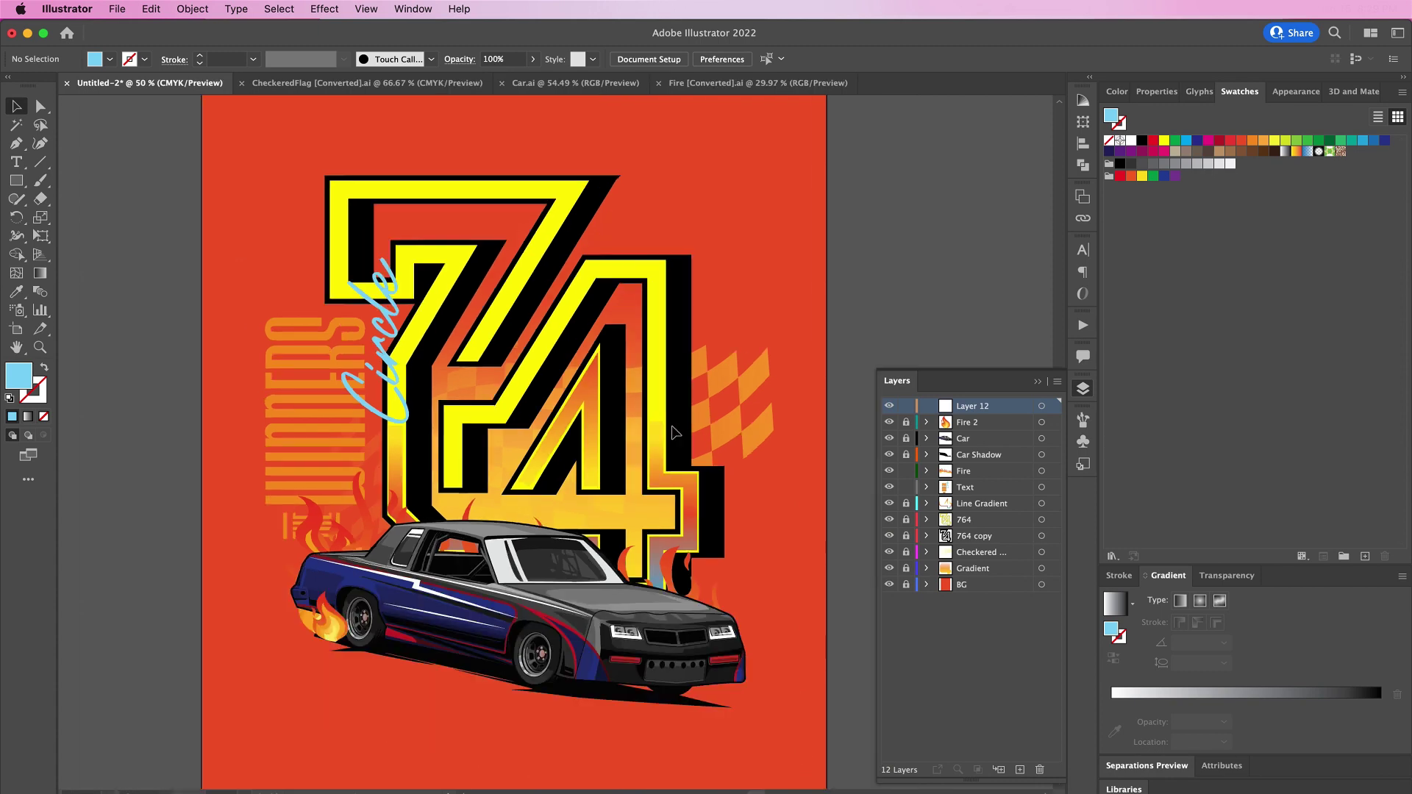
scroll(676, 432, right, 2)
scroll(676, 433, up, 1)
key(super+o)
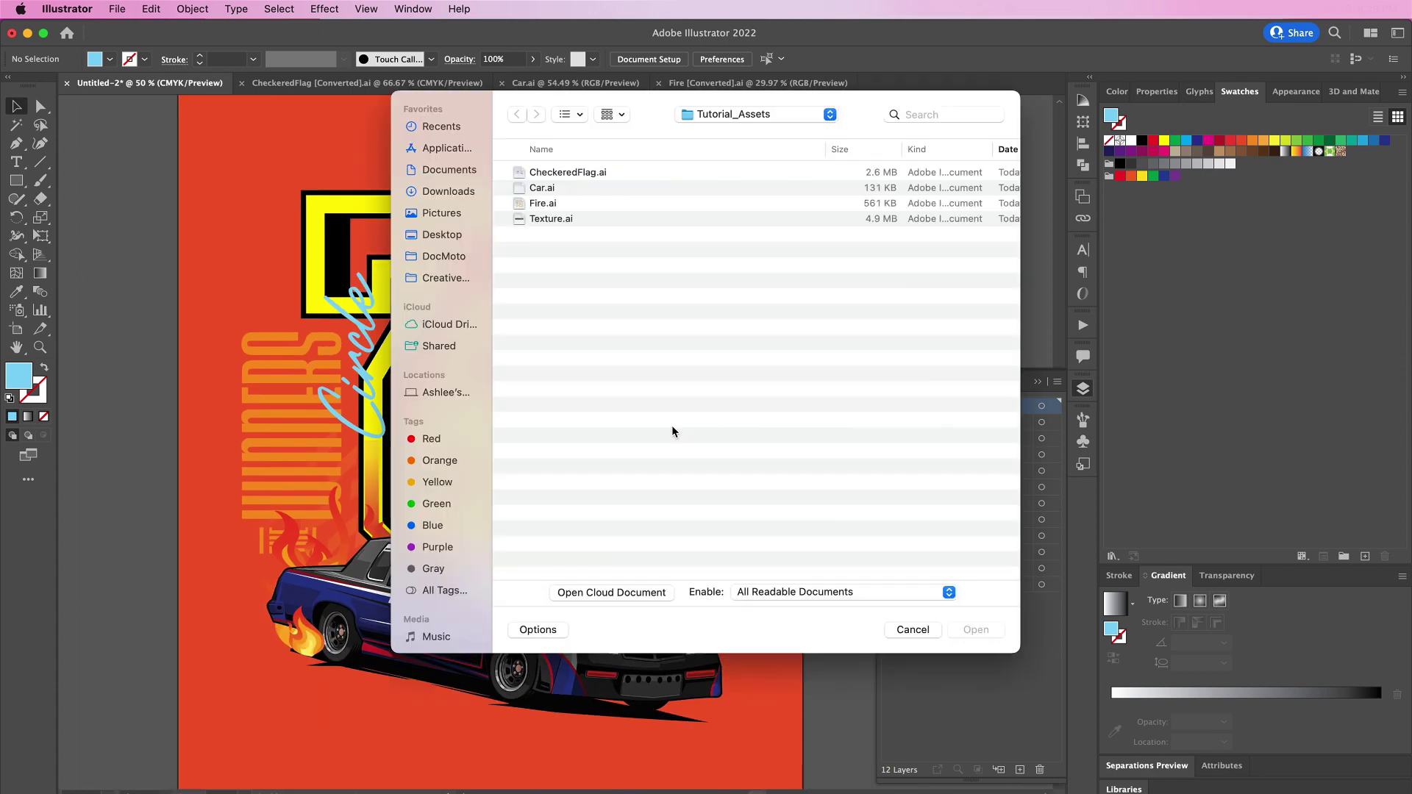
double_click(569, 219)
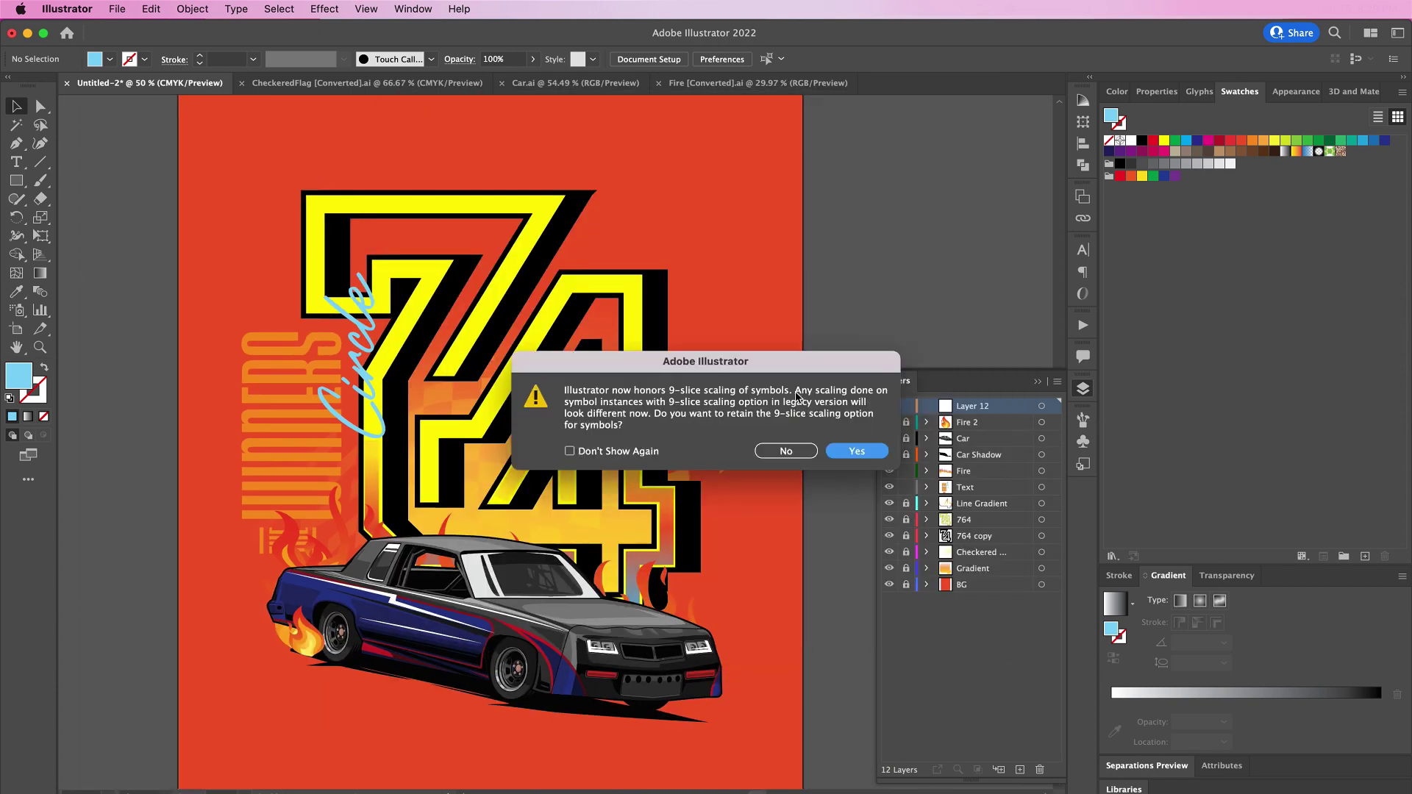
click(848, 451)
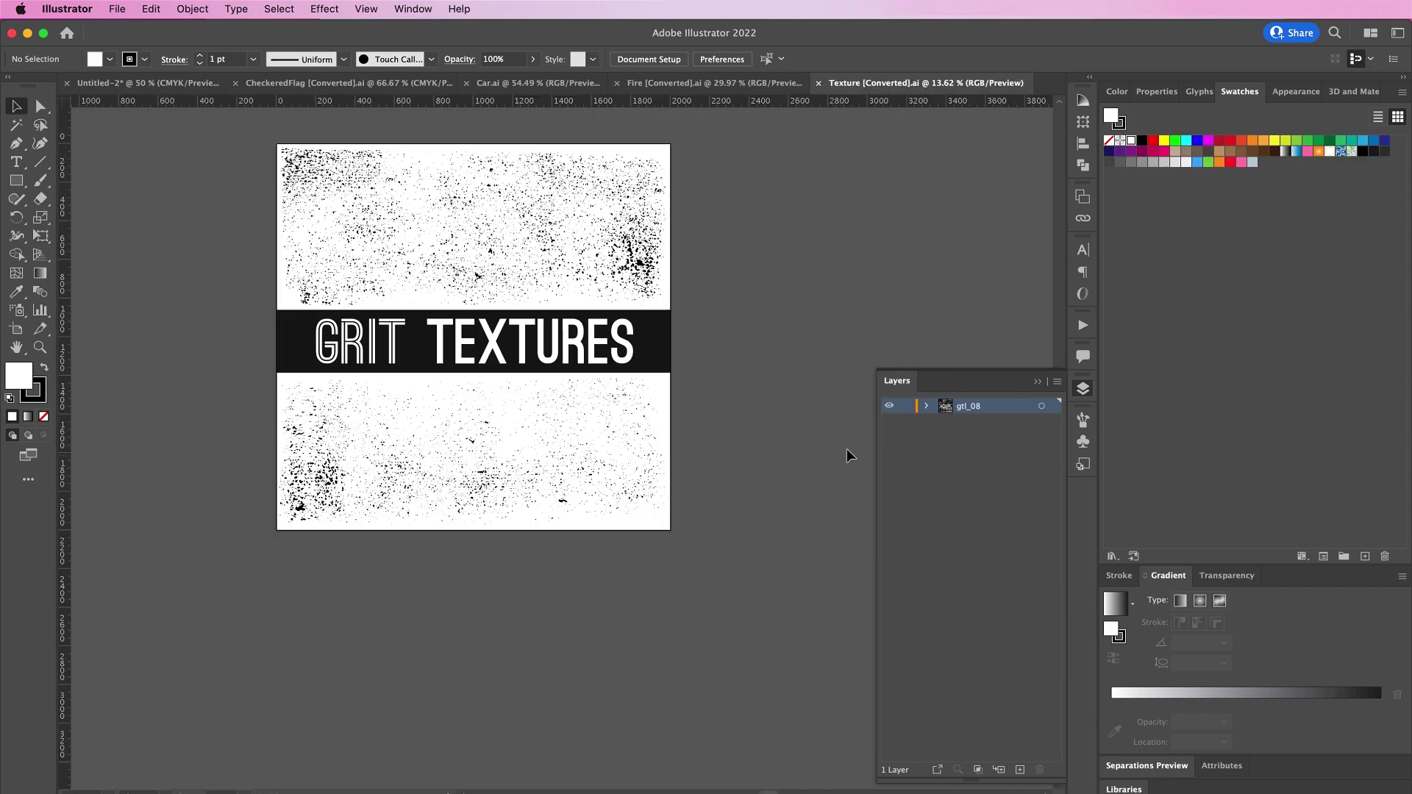
Step: Bring the top grit texture into the design, resized and placed over the artwork
click(578, 279)
drag(578, 279, 524, 342)
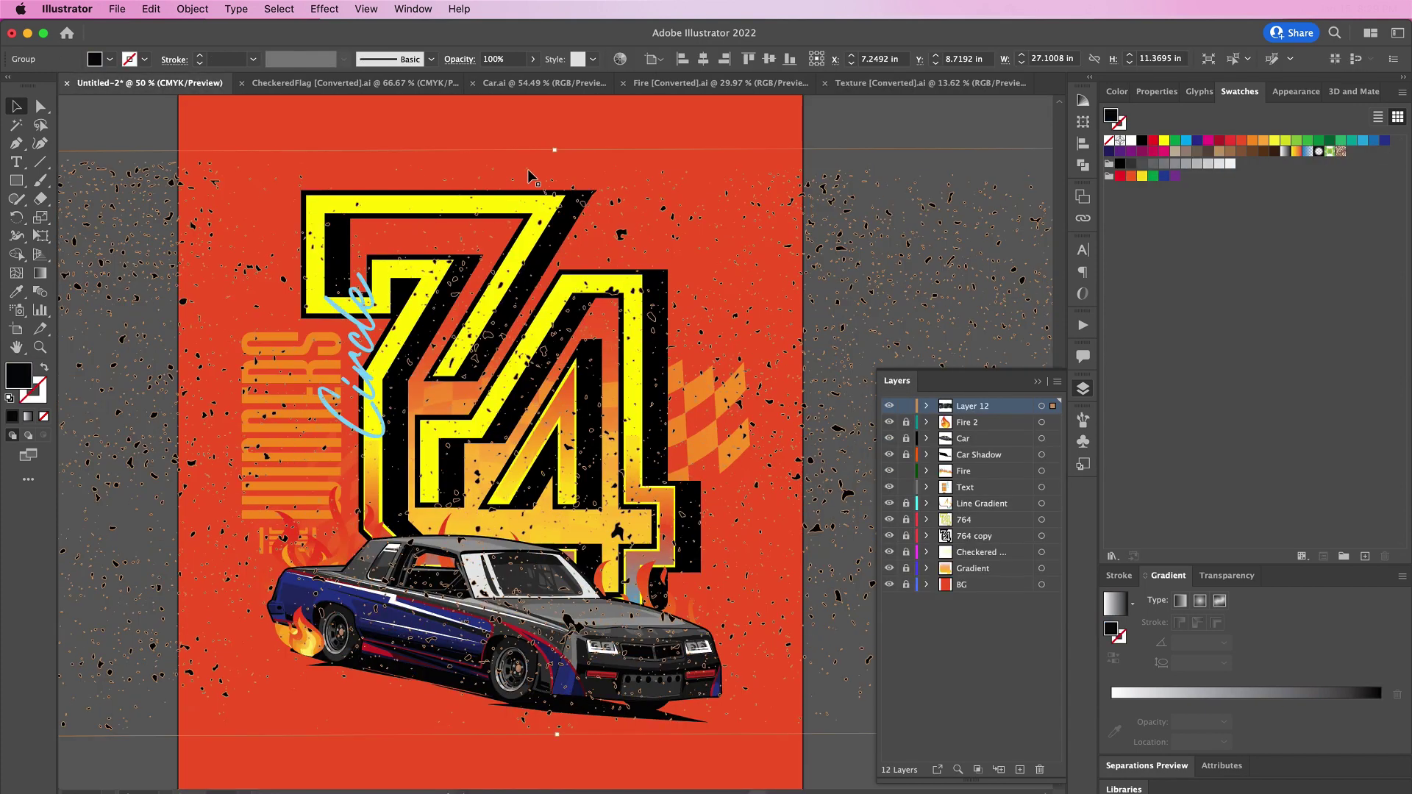
drag(555, 151, 531, 462)
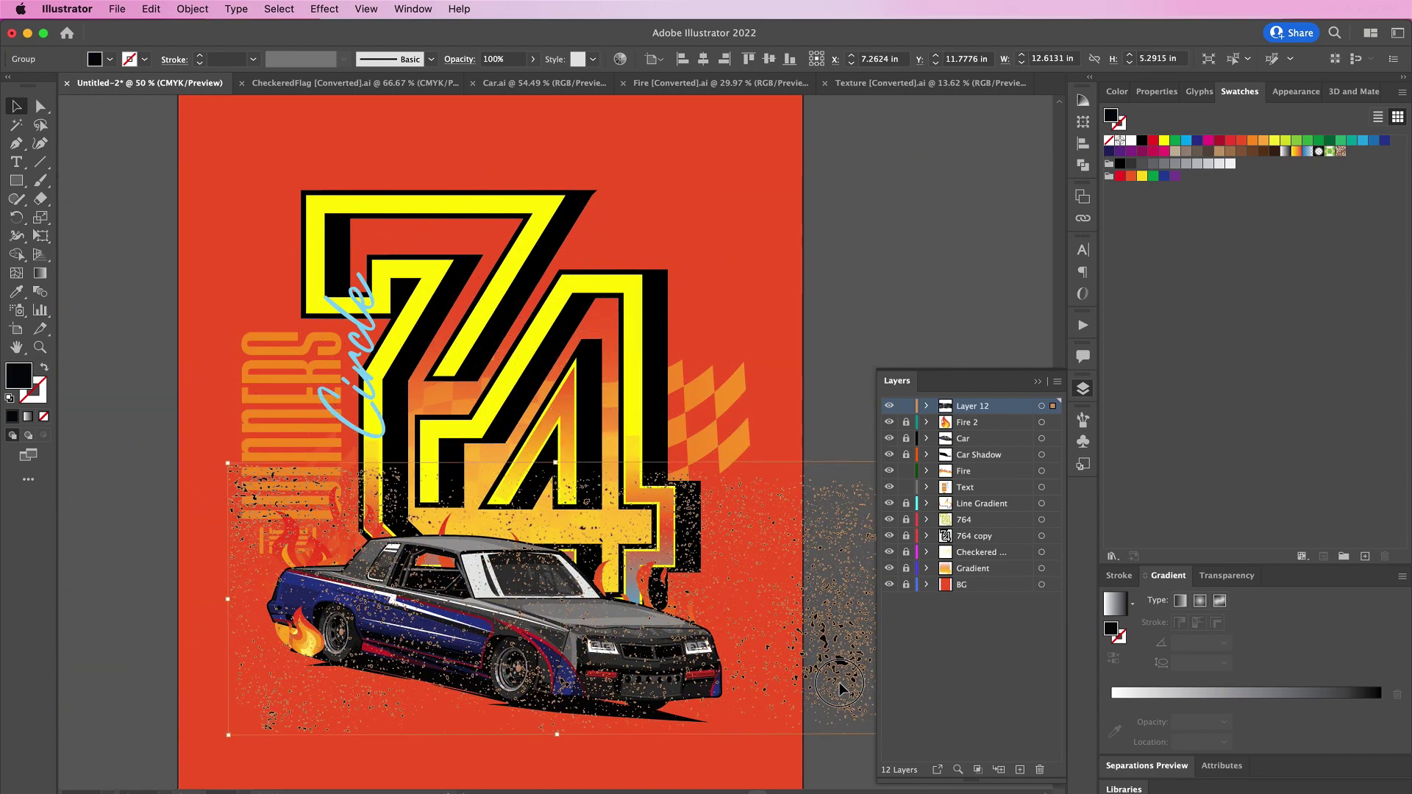
drag(839, 695, 769, 368)
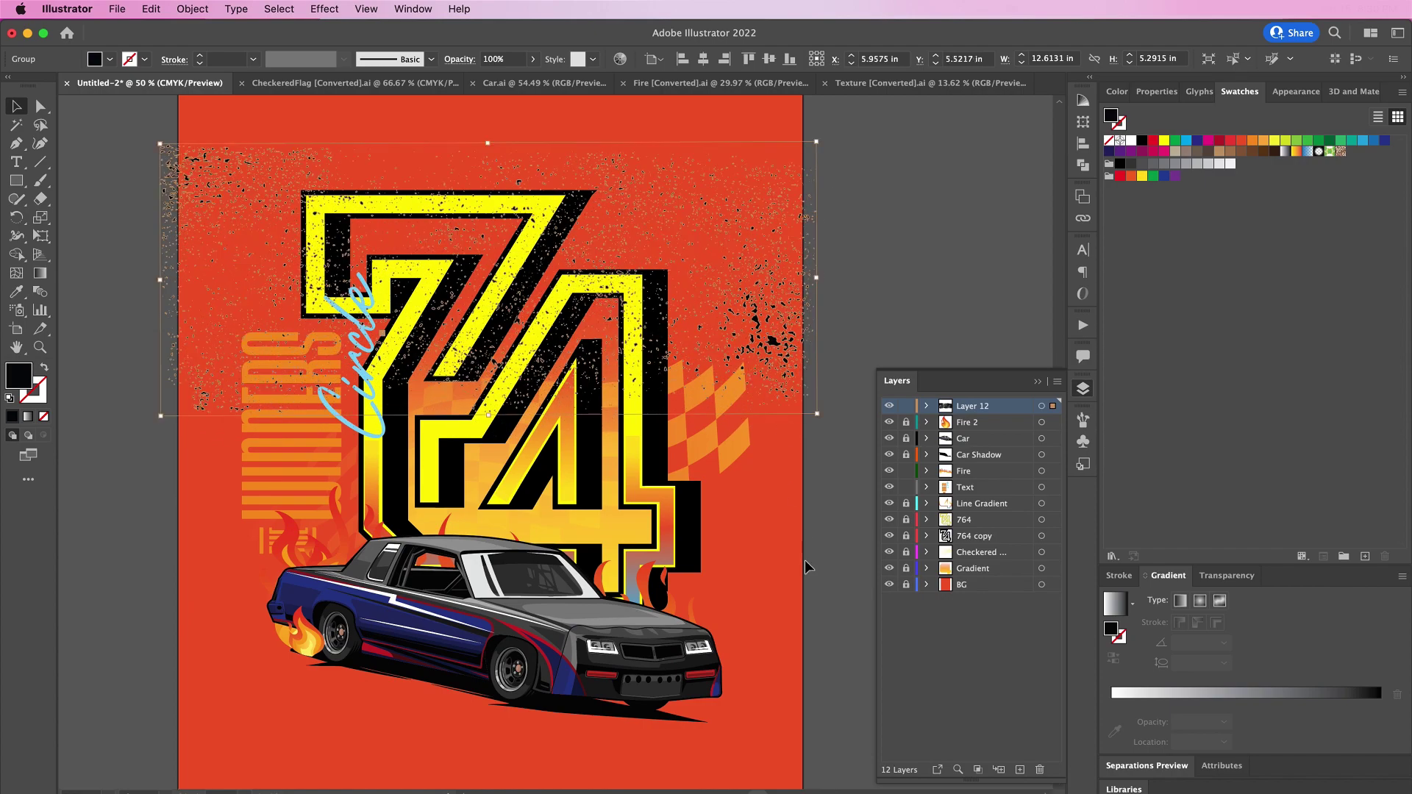
drag(695, 412, 762, 621)
Step: Lower the grit texture's opacity in the Transparency settings
key(7)
click(1226, 576)
click(1243, 650)
click(925, 262)
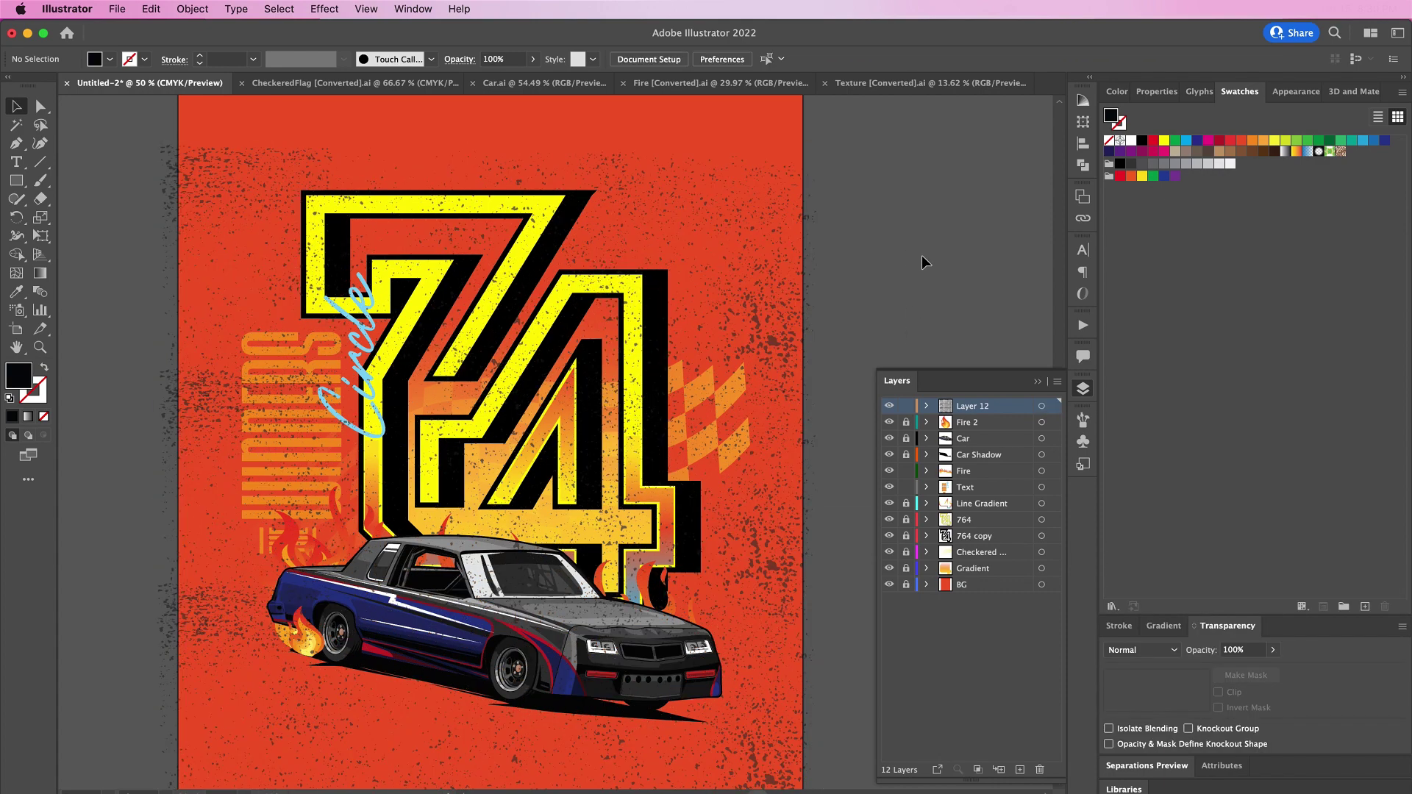
Step: Hide the grit texture layer and red BG layer, and unlock the layers between
click(889, 406)
drag(906, 424, 904, 594)
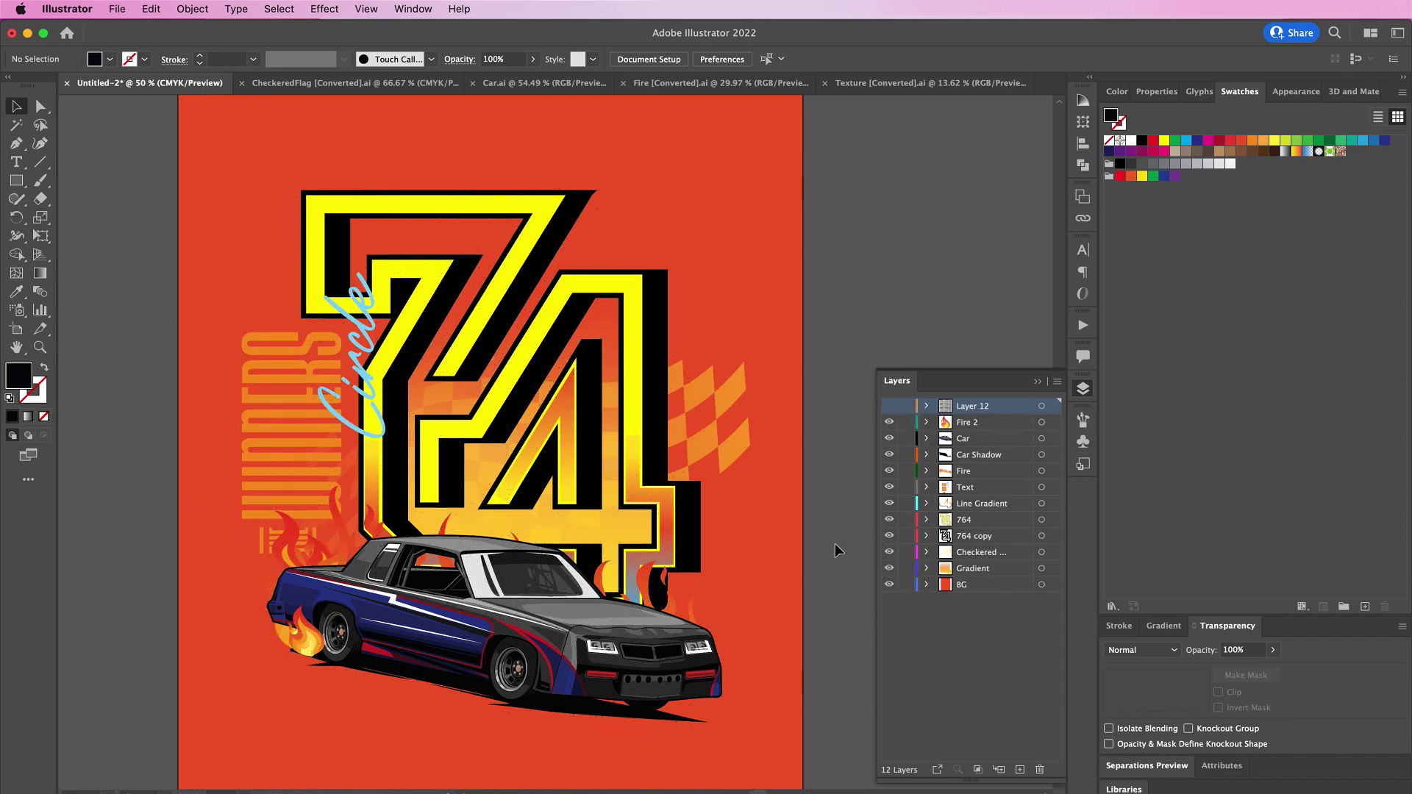
click(889, 585)
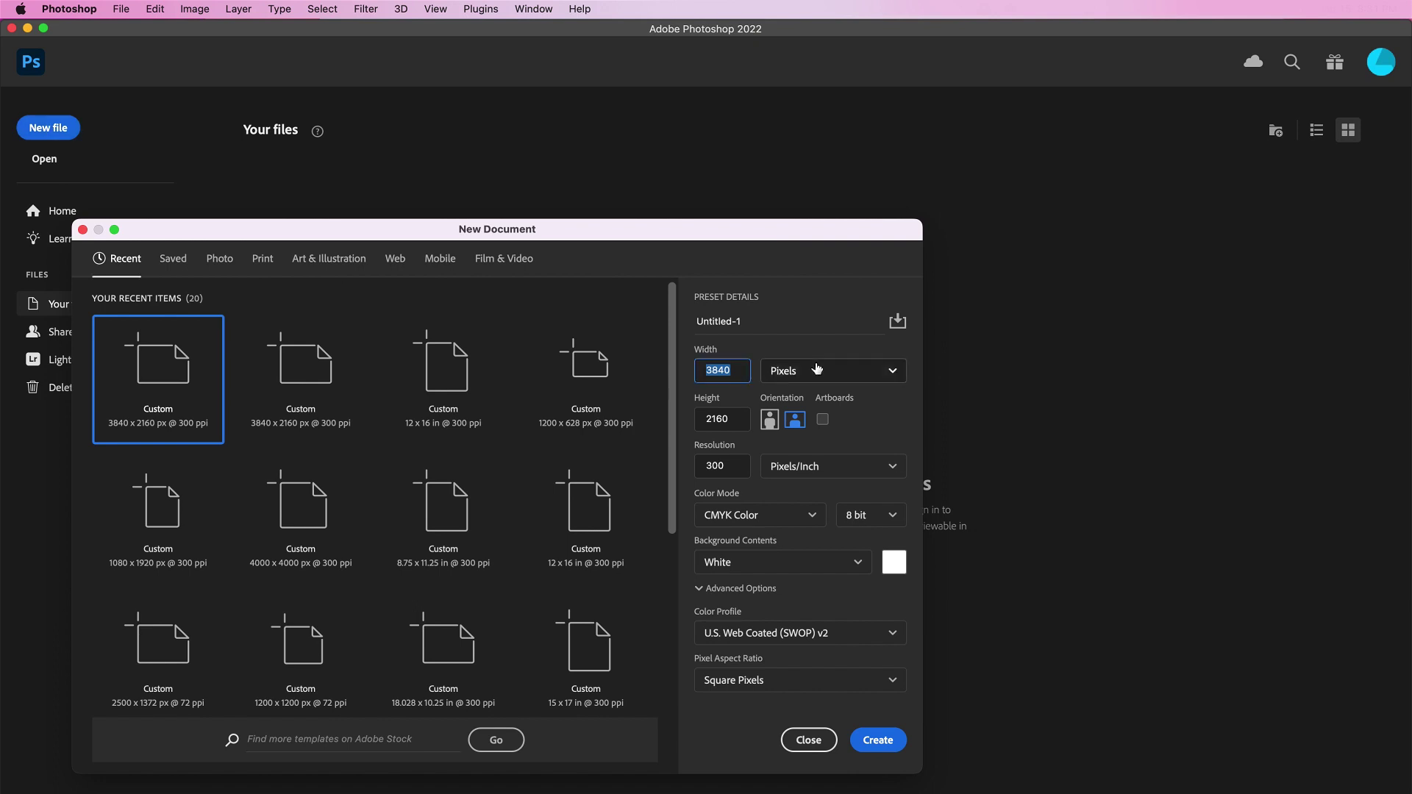
Step: Create a Photoshop document in inches, 12 wide by 16 high at 300 ppi
click(794, 371)
click(785, 426)
double_click(730, 469)
text(30)
double_click(739, 369)
text(12)
double_click(740, 420)
text(1)
click(879, 740)
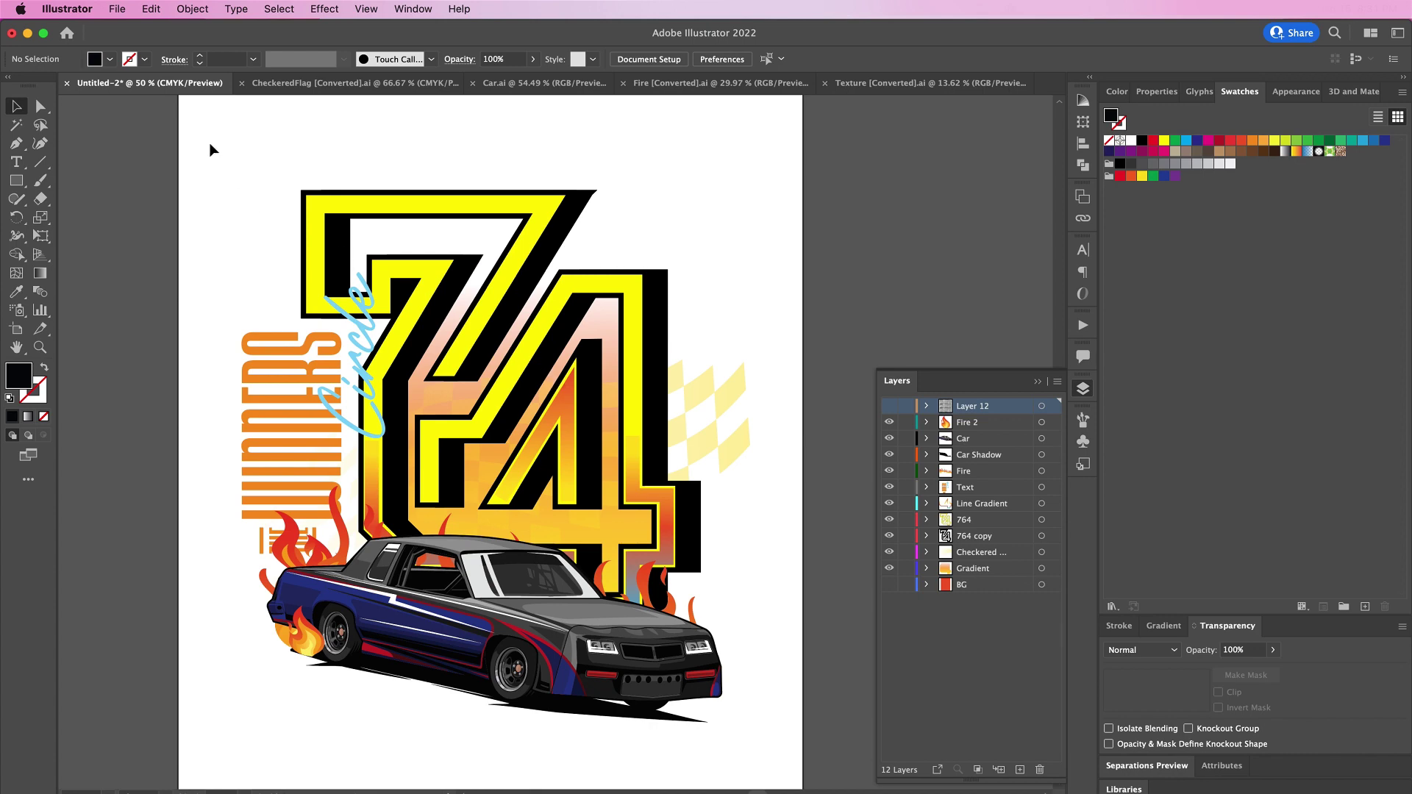
Step: Move the Text layer up above Fire 2 in Illustrator
drag(211, 150, 798, 765)
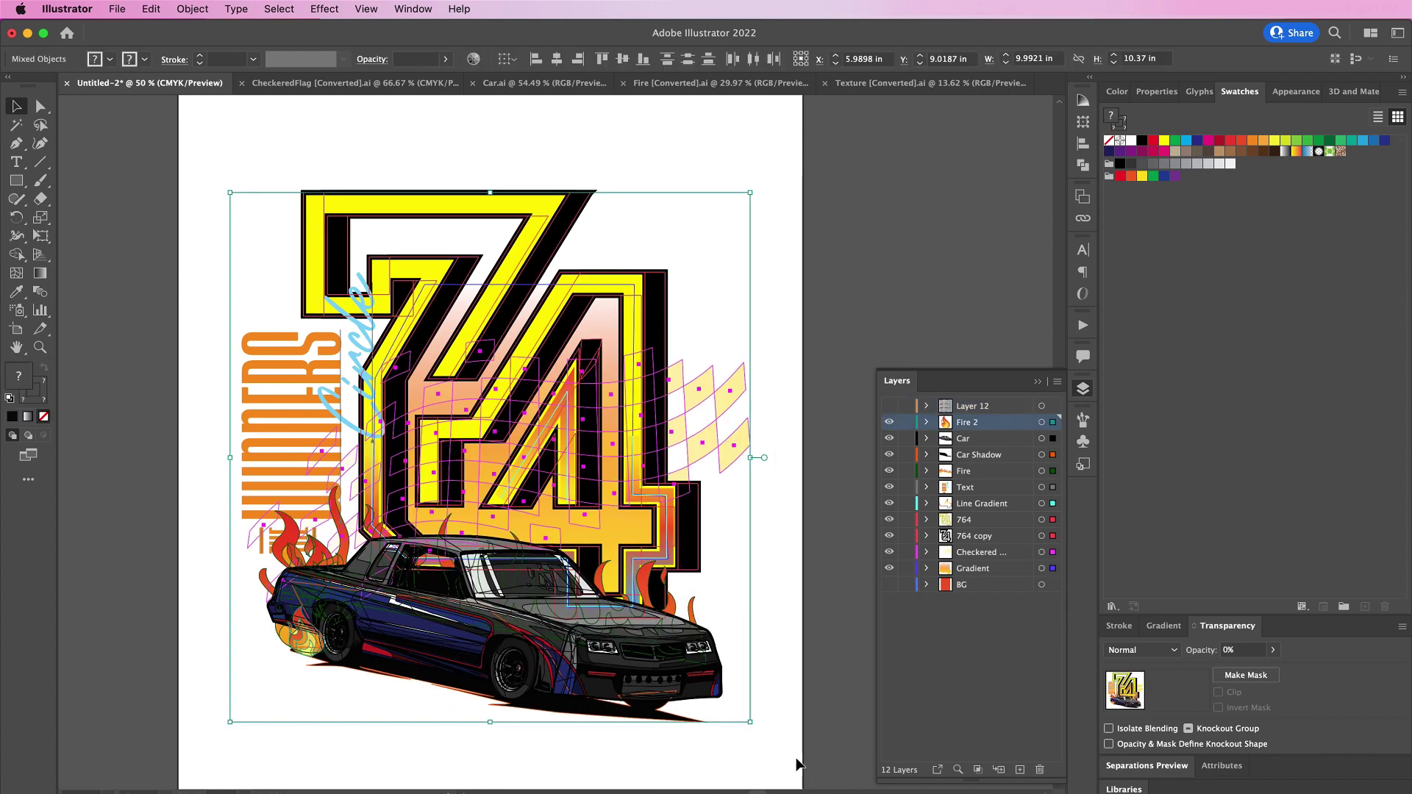
click(805, 720)
click(1007, 490)
drag(1007, 496, 992, 422)
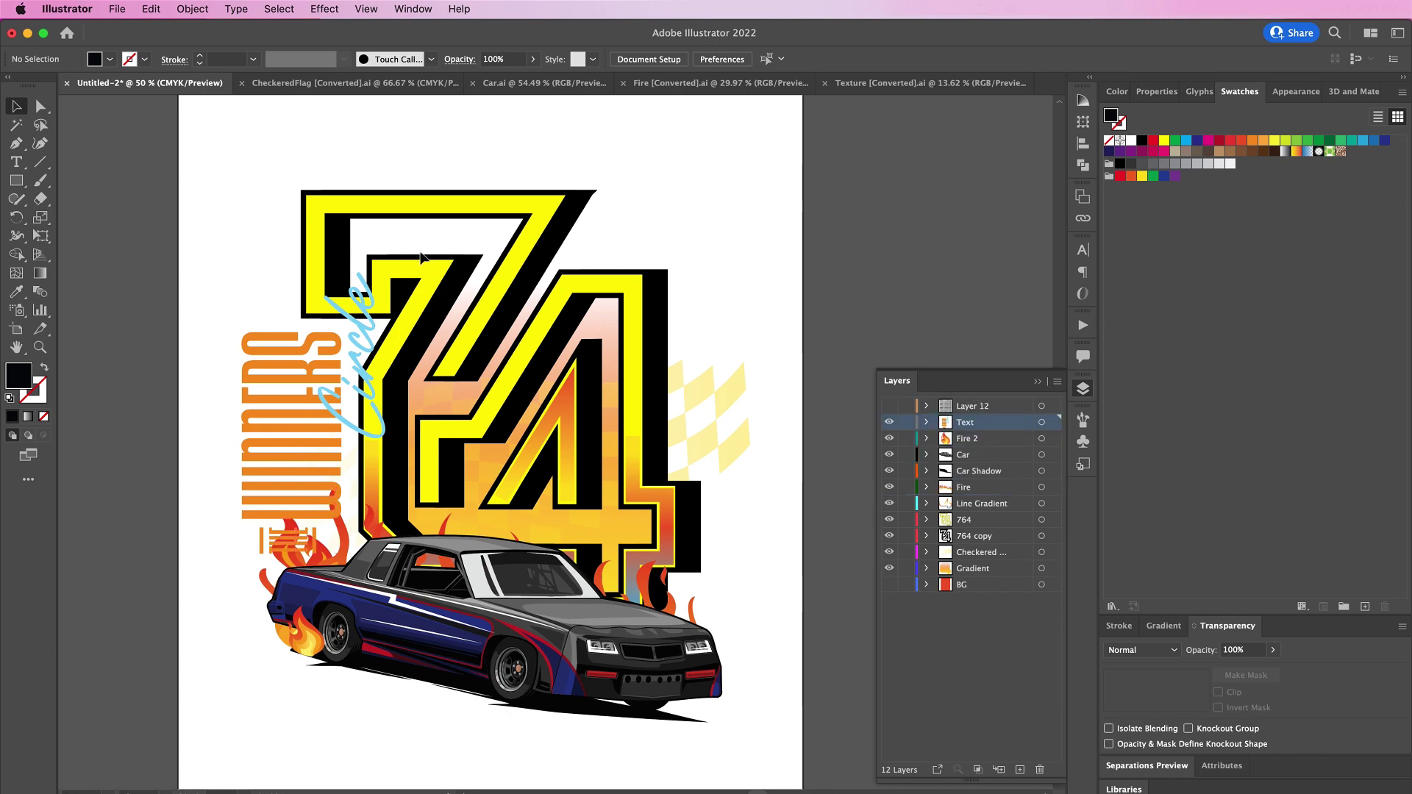
Step: Copy all the artwork and paste it into Photoshop as a smart object
drag(204, 164, 802, 767)
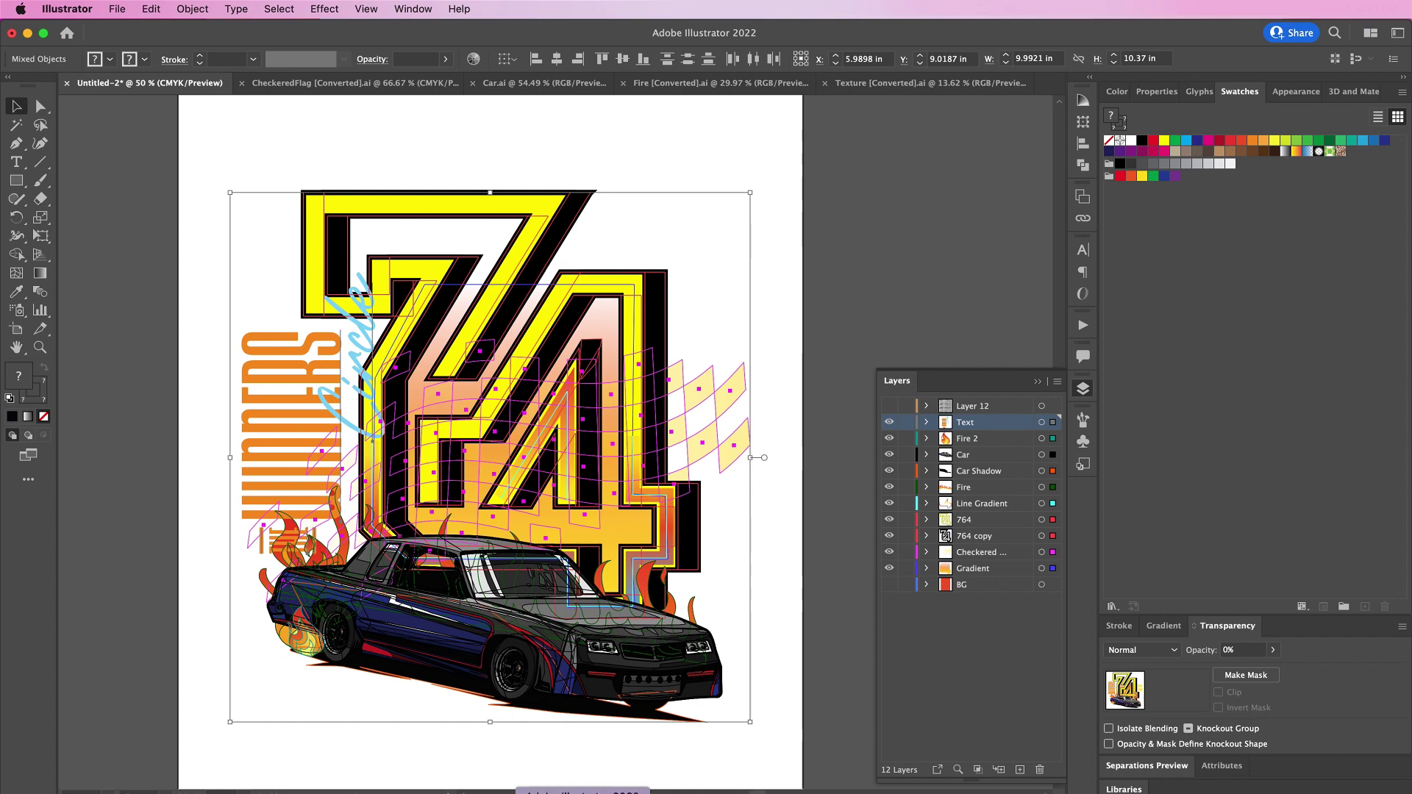
key(super+Tab)
key(super+v)
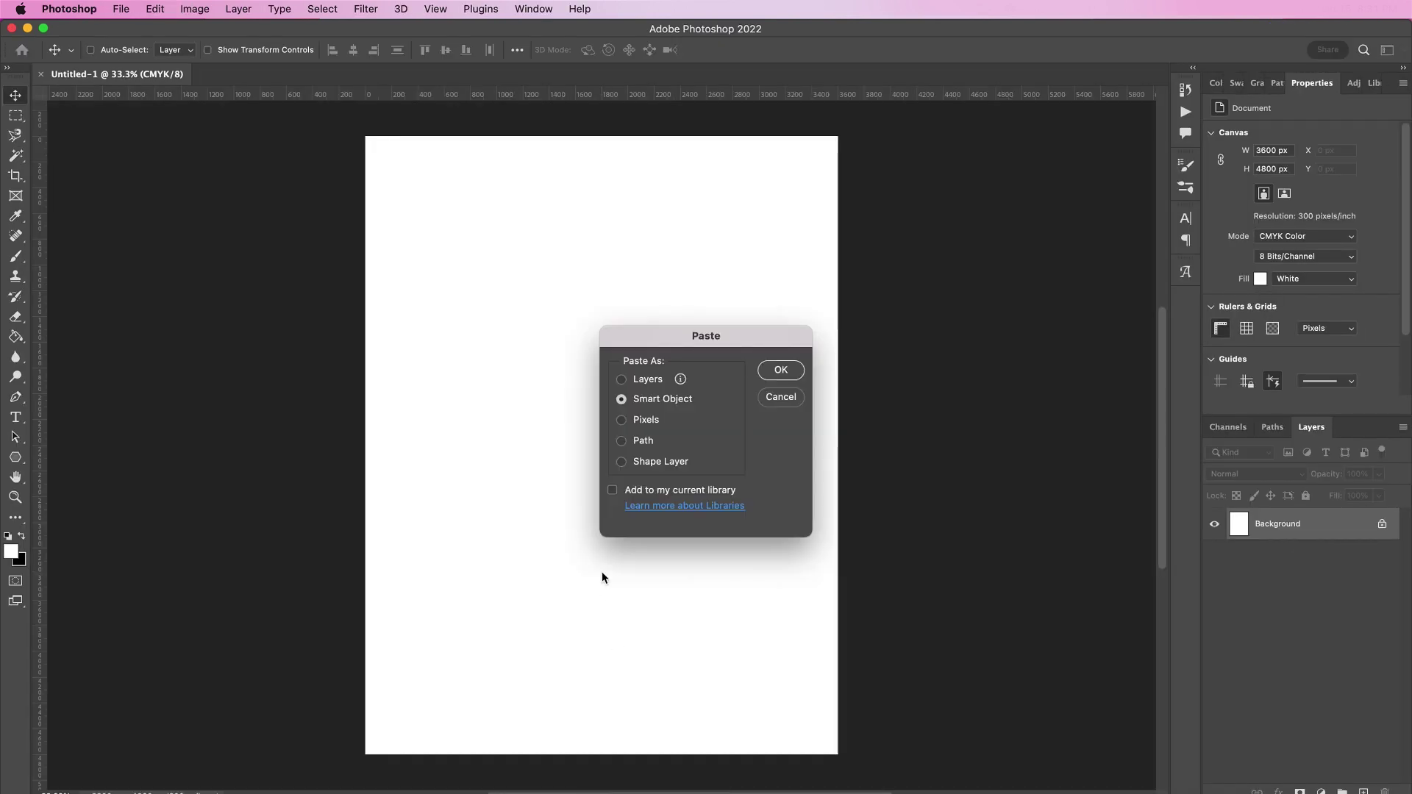
key(Return)
key(Return)
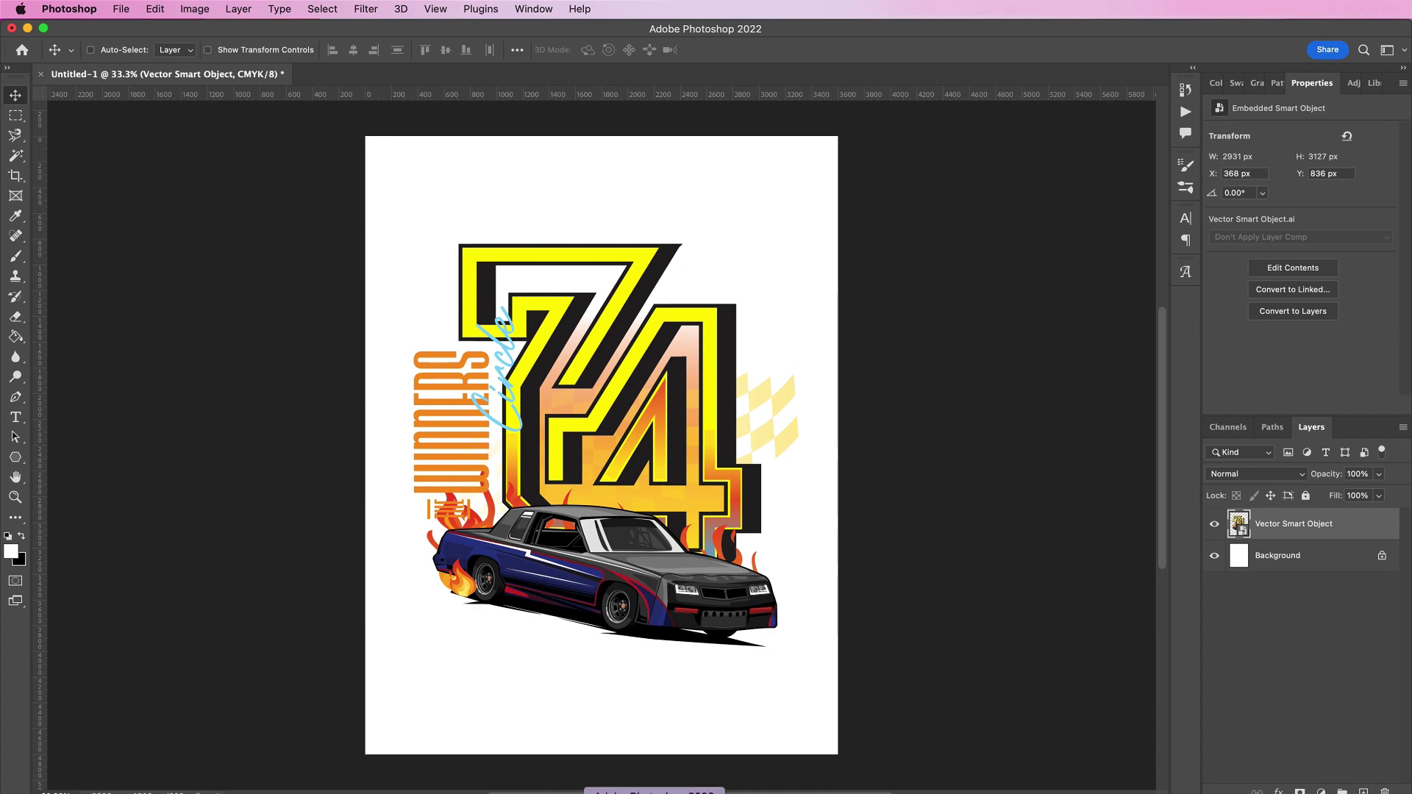
Step: Show and select the grit texture layer in Illustrator to bring it into Photoshop
key(super+Tab)
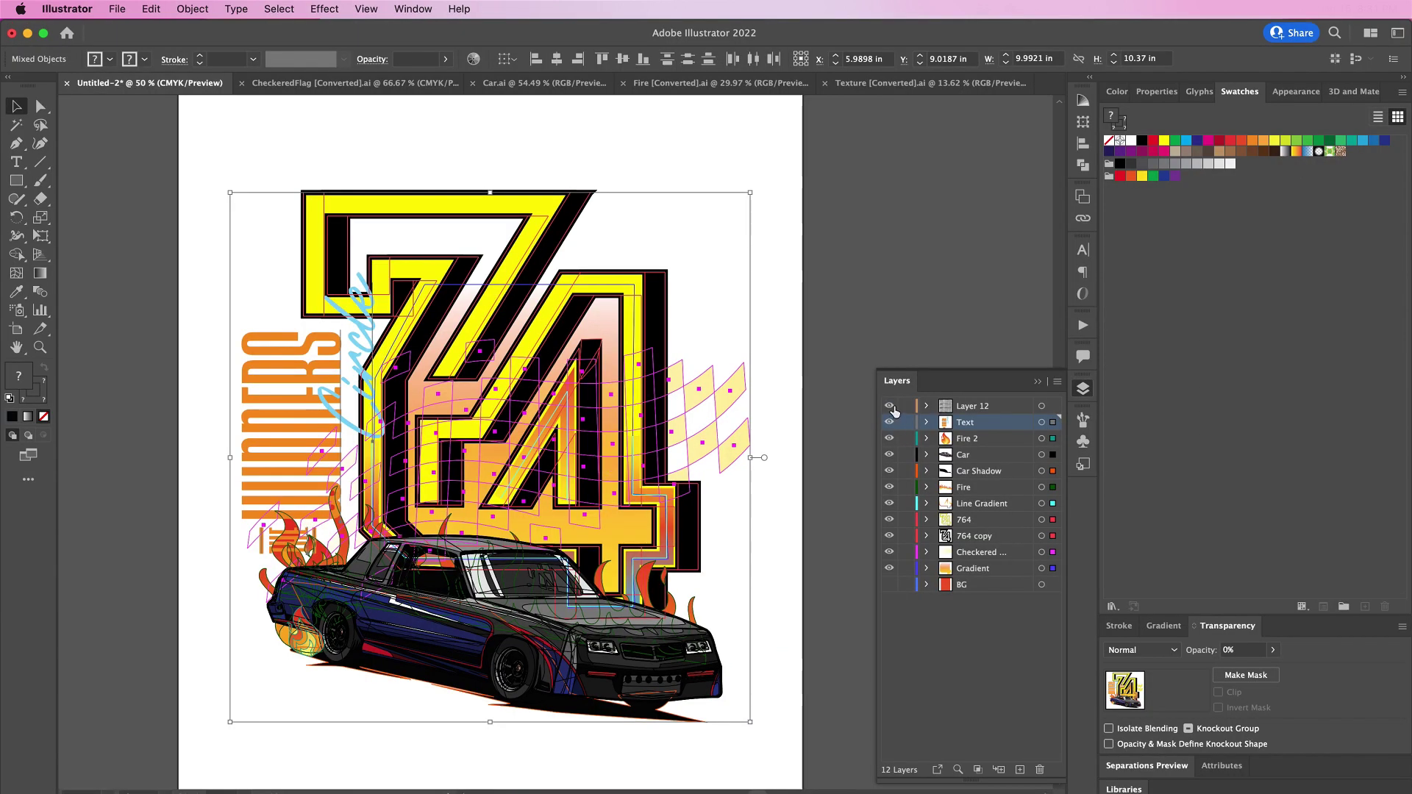
click(889, 406)
click(1042, 407)
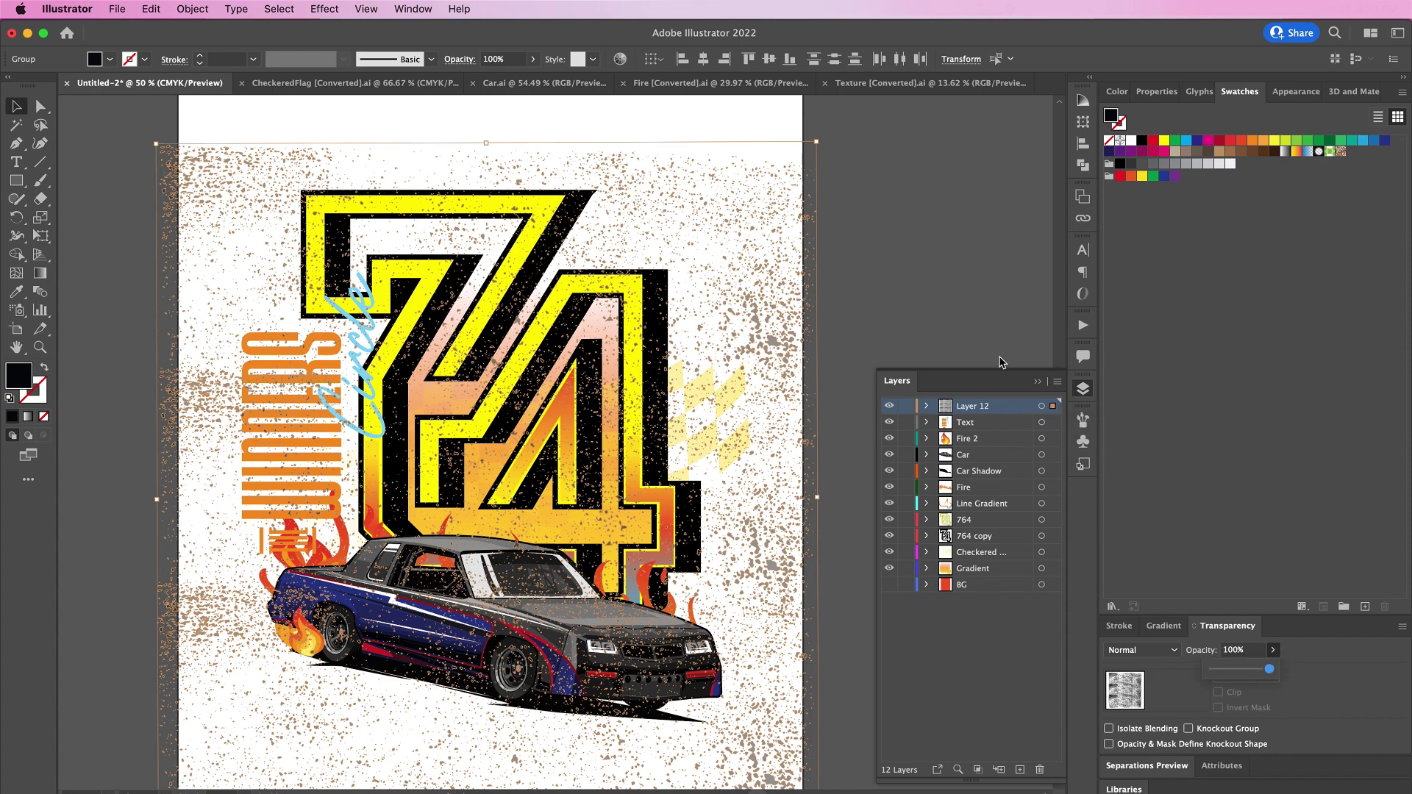
key(super+Tab)
click(154, 8)
Step: Paste the grit texture as a smart object and clip it to the artwork layer below
click(204, 157)
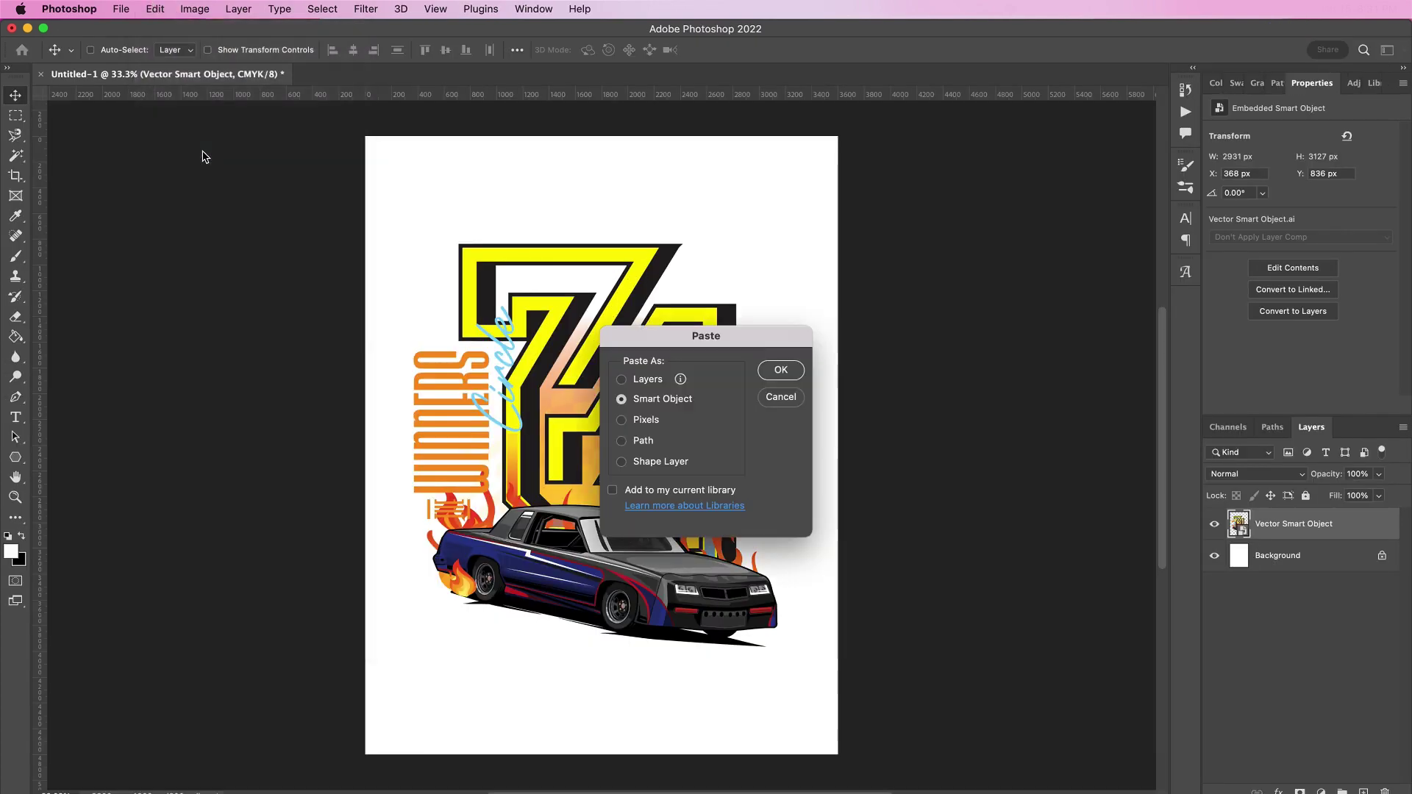
click(780, 372)
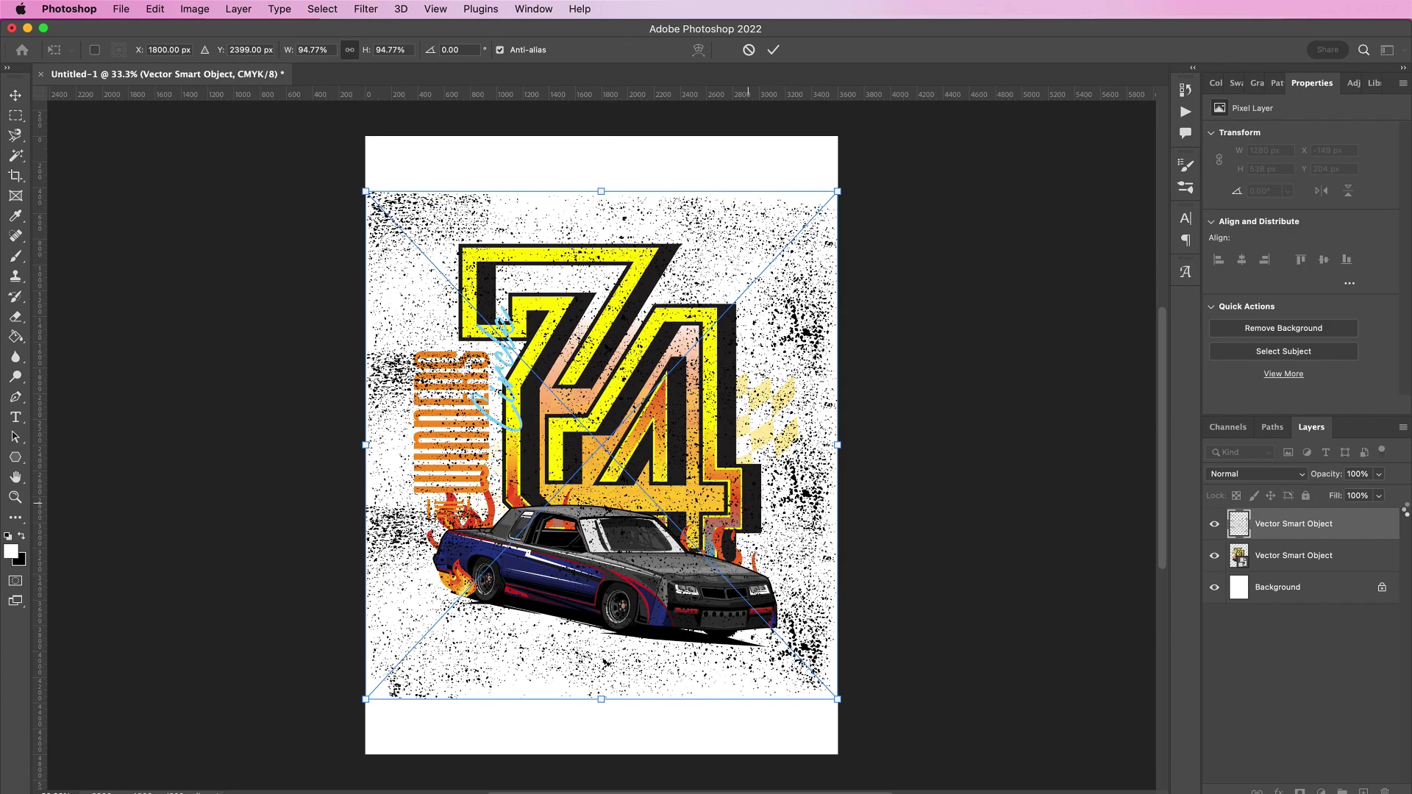
key(Return)
right_click(1351, 528)
click(1250, 475)
click(1274, 592)
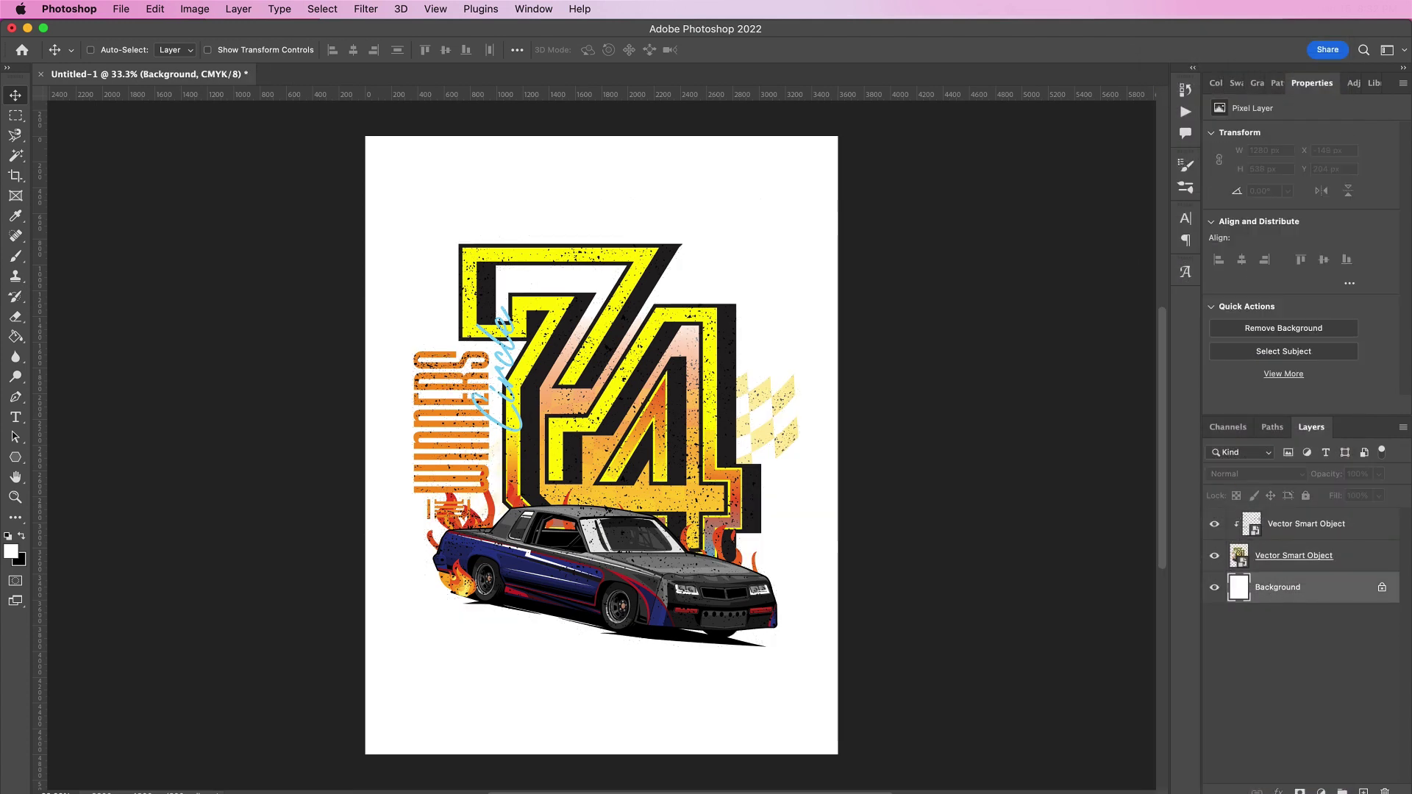
Step: Add a Solid Color fill layer in deep red #ae1a01 behind the design
click(1322, 791)
click(1310, 473)
click(309, 639)
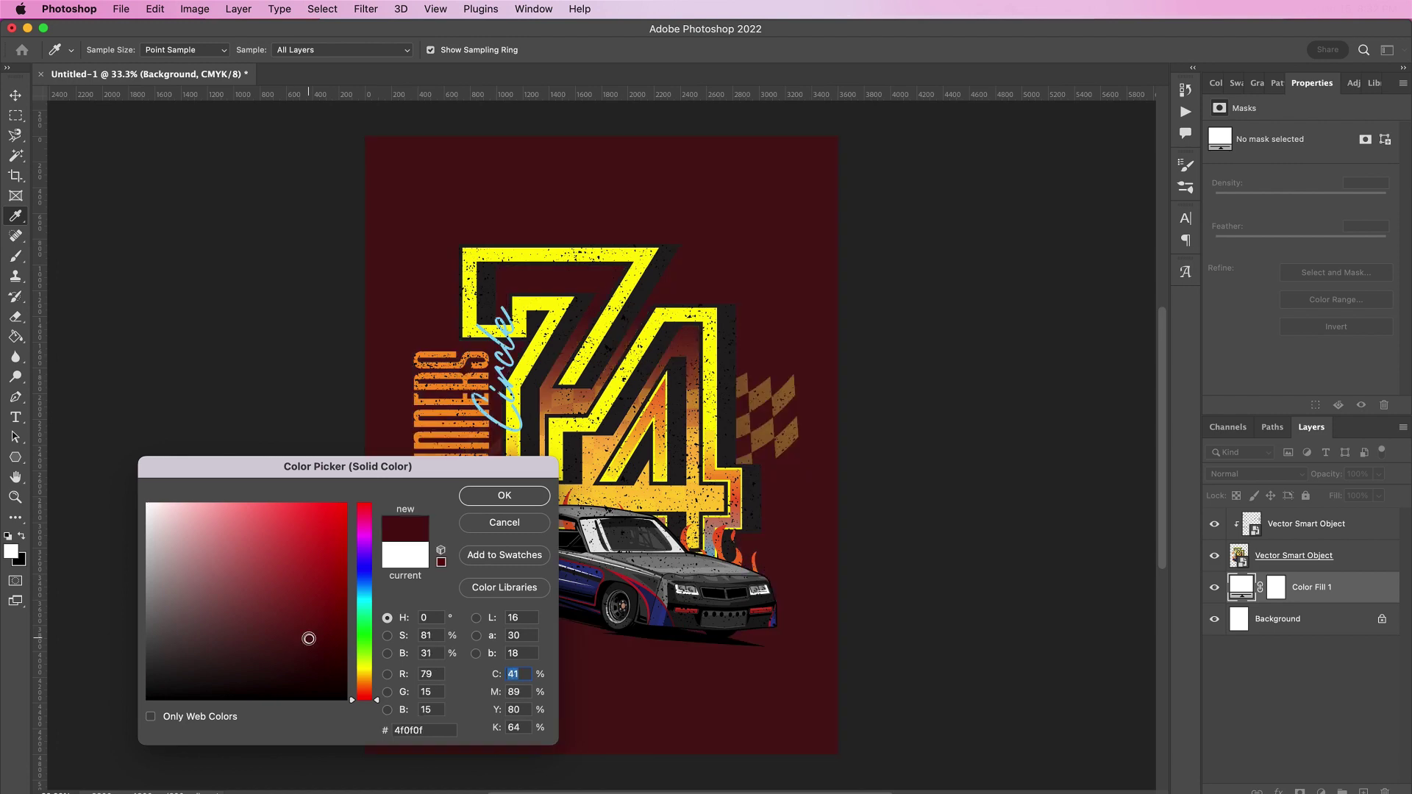
drag(329, 475, 1059, 278)
drag(1096, 440, 1096, 502)
click(1067, 354)
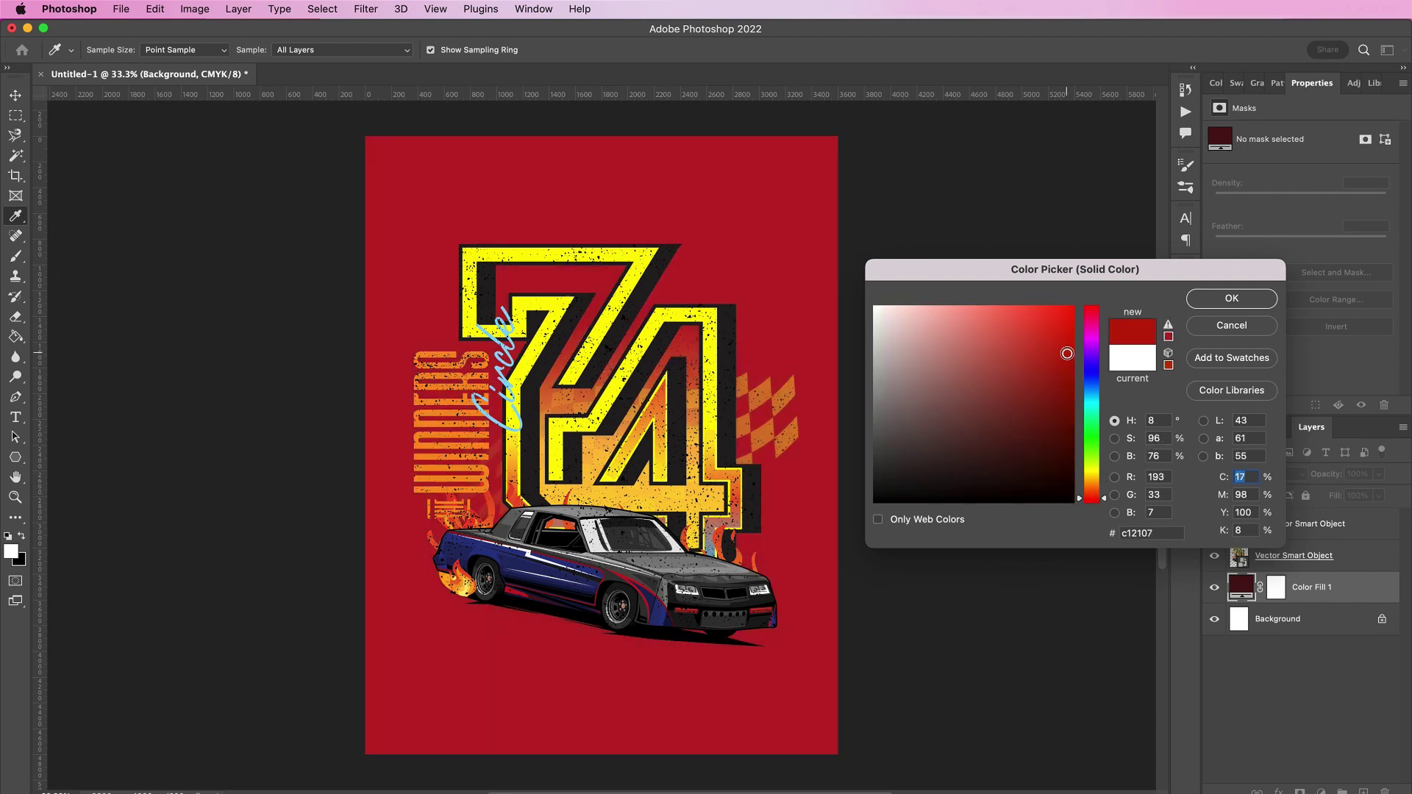
click(1068, 327)
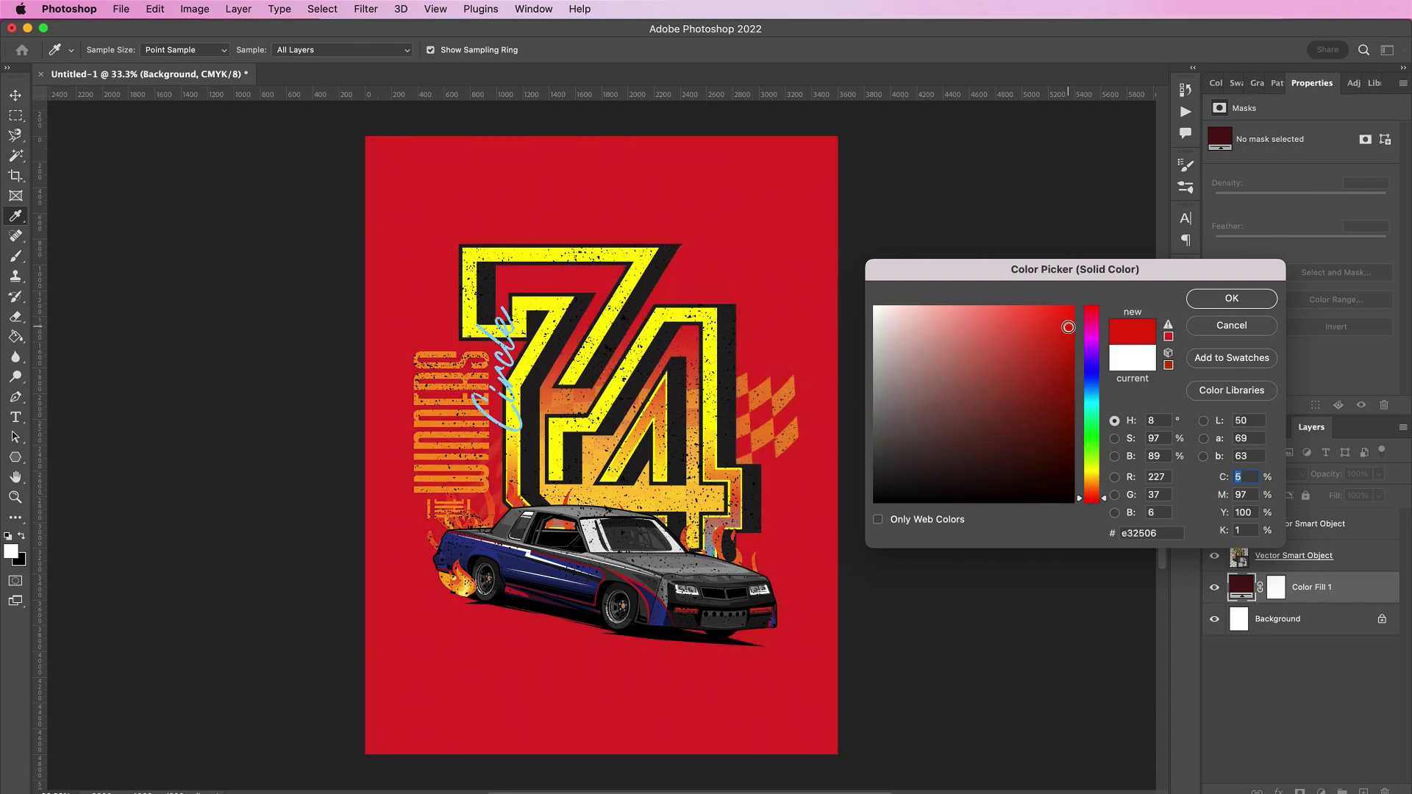
click(1072, 350)
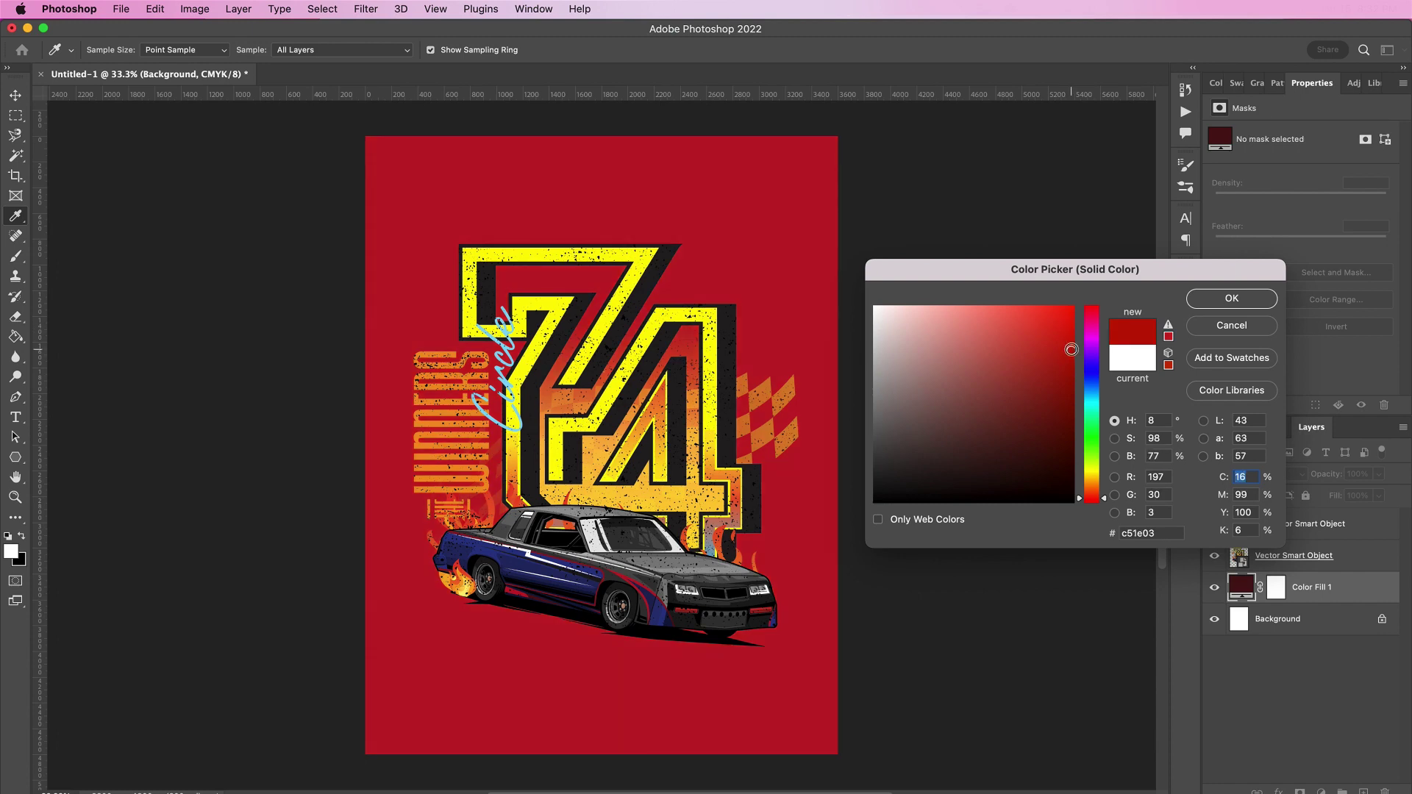
click(1073, 367)
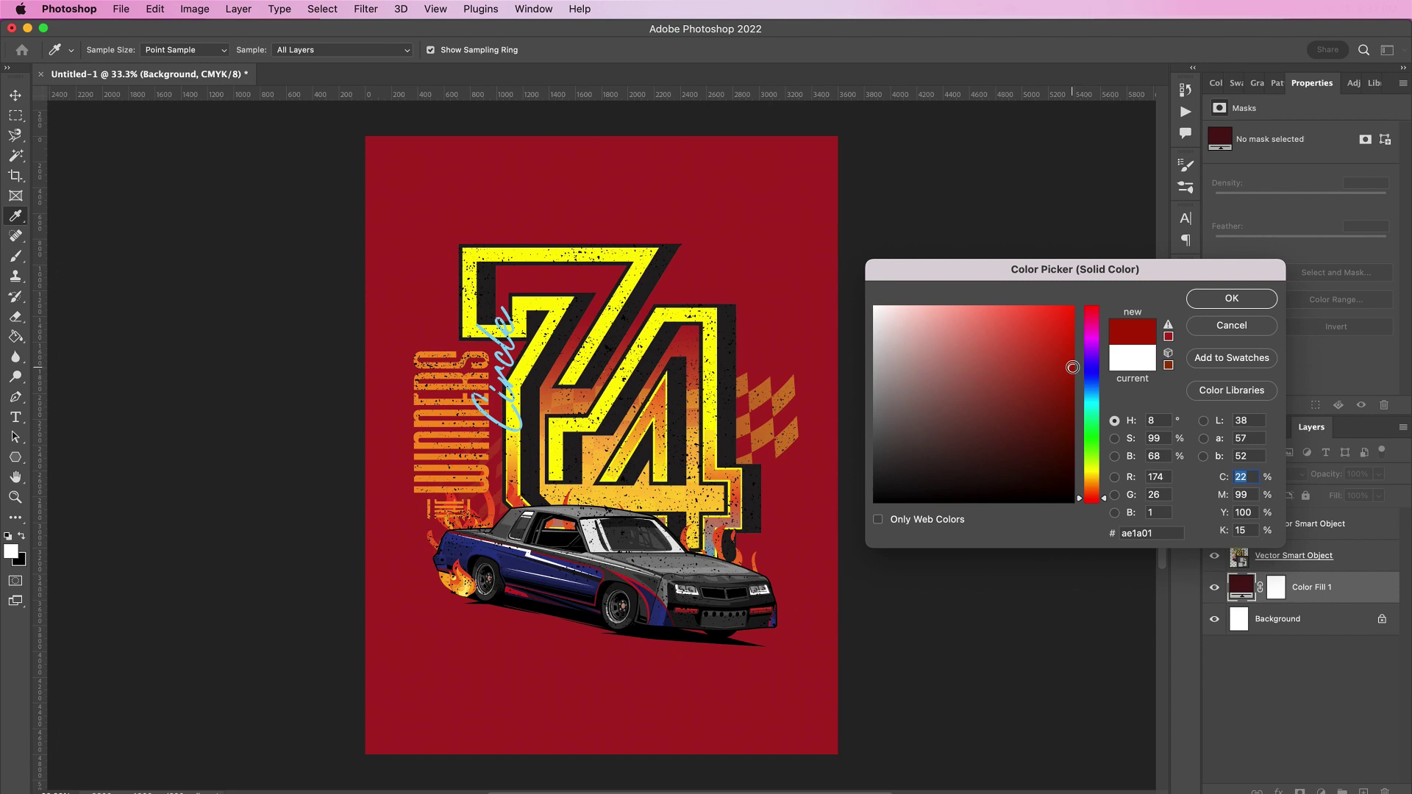
click(1214, 298)
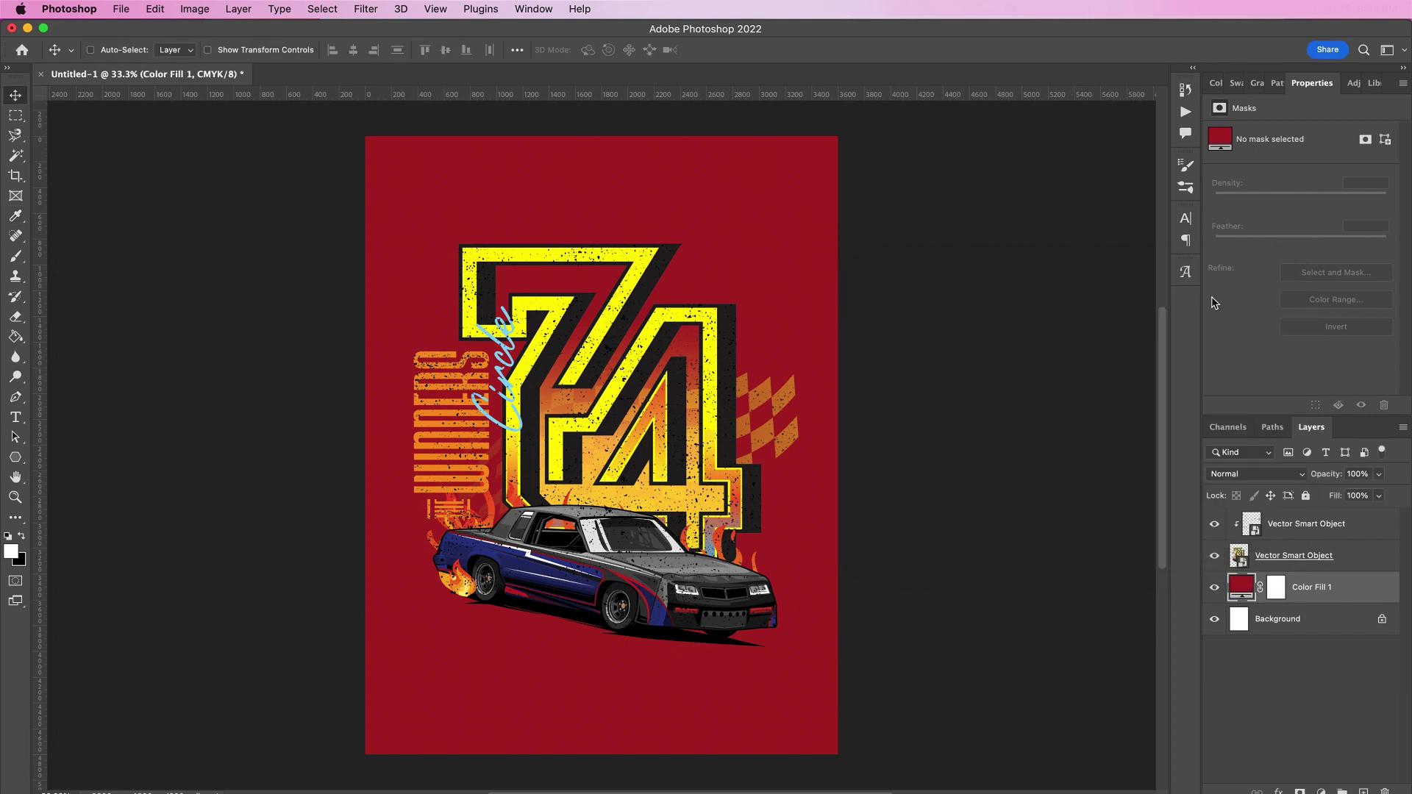